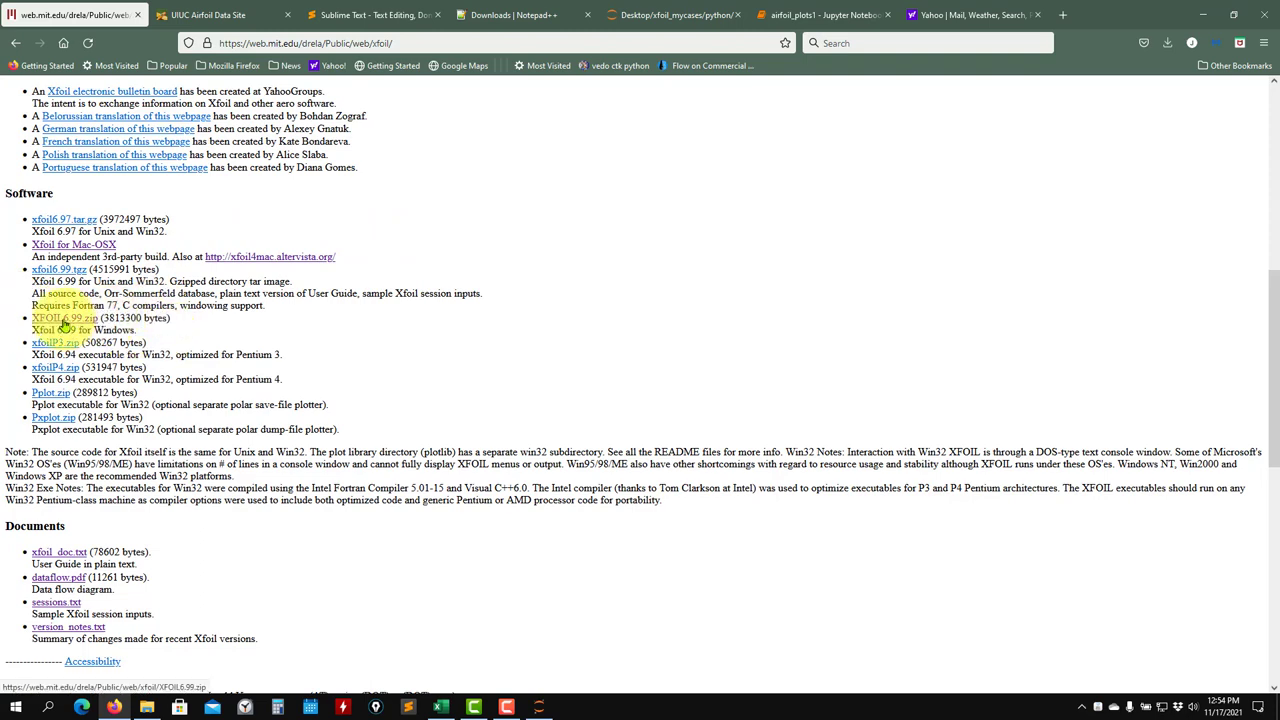
Step: Minimize the browser, close the open folder window, and inspect the contents of XFOIL6.99 inside the desktop's xfoil-clean folder
left_click(1203, 15)
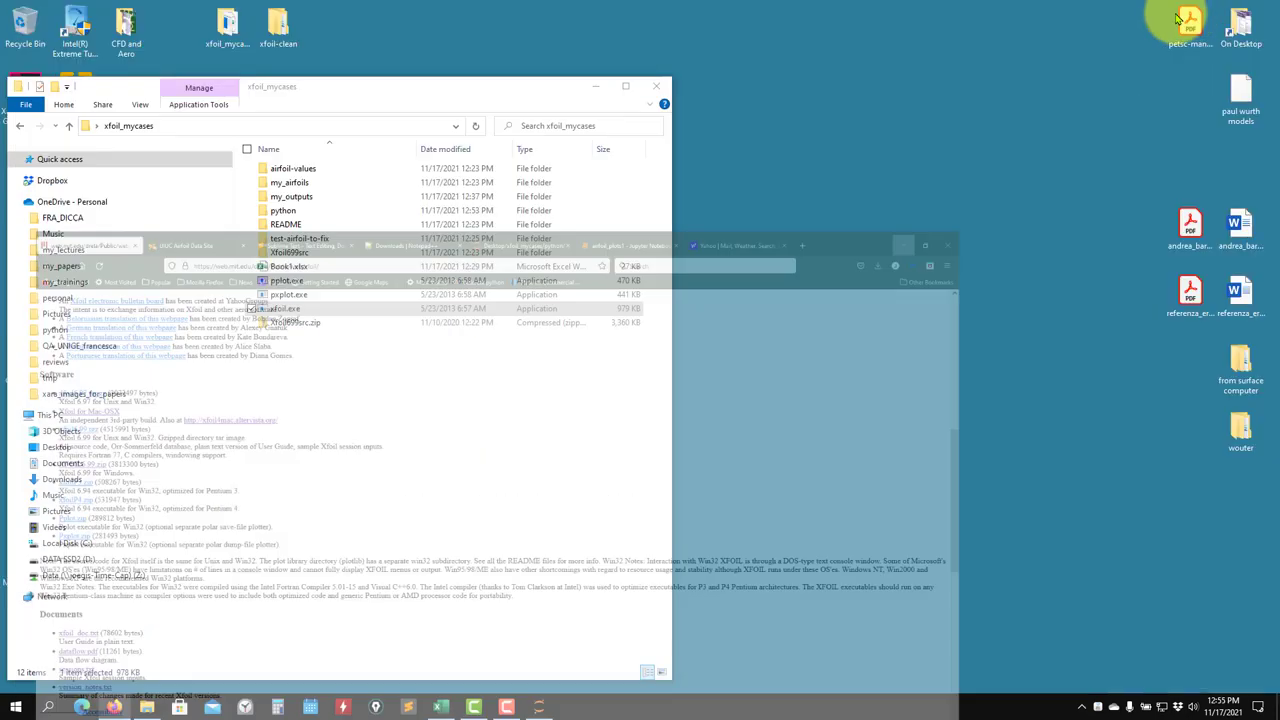
left_click(655, 87)
left_click(273, 32)
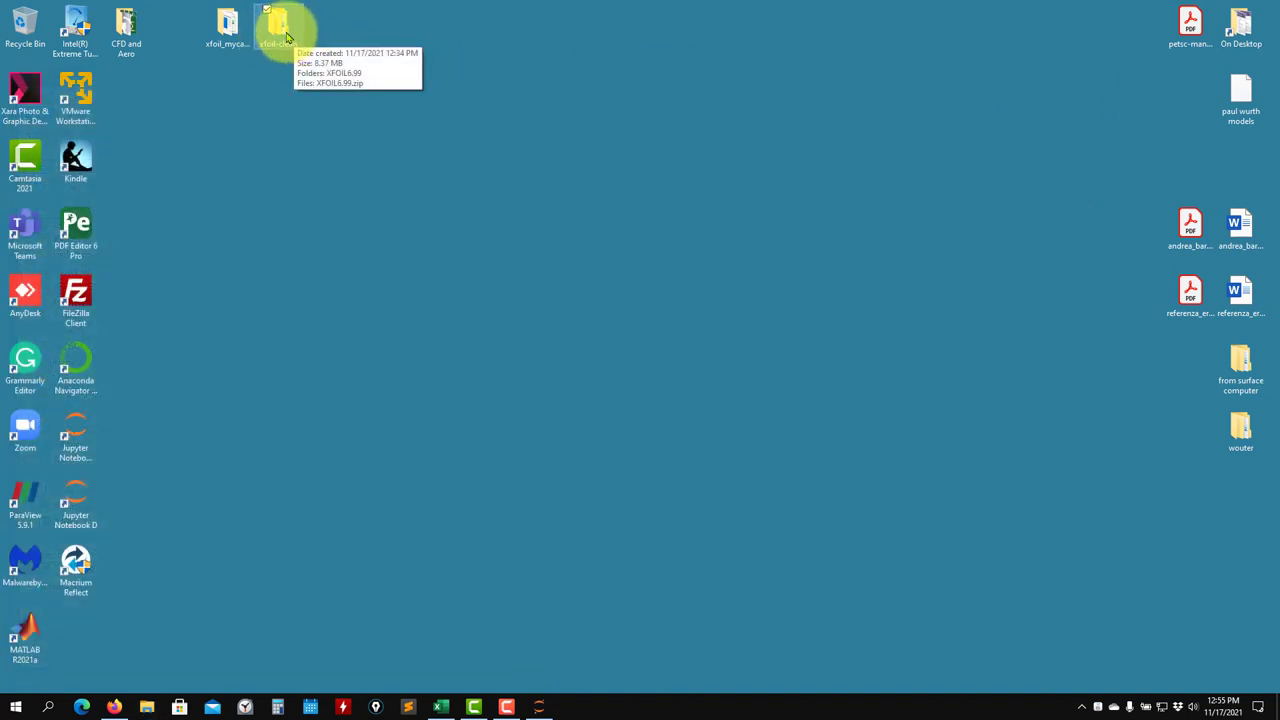
key("Return")
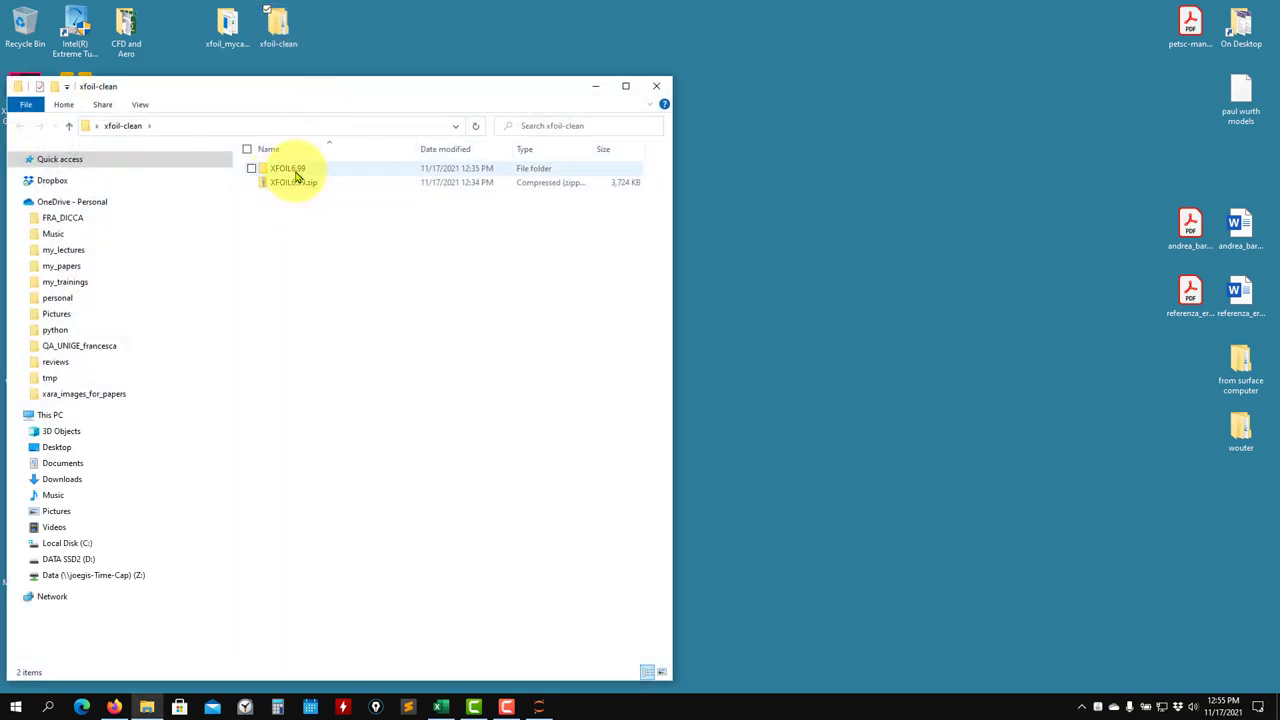
double_click(296, 175)
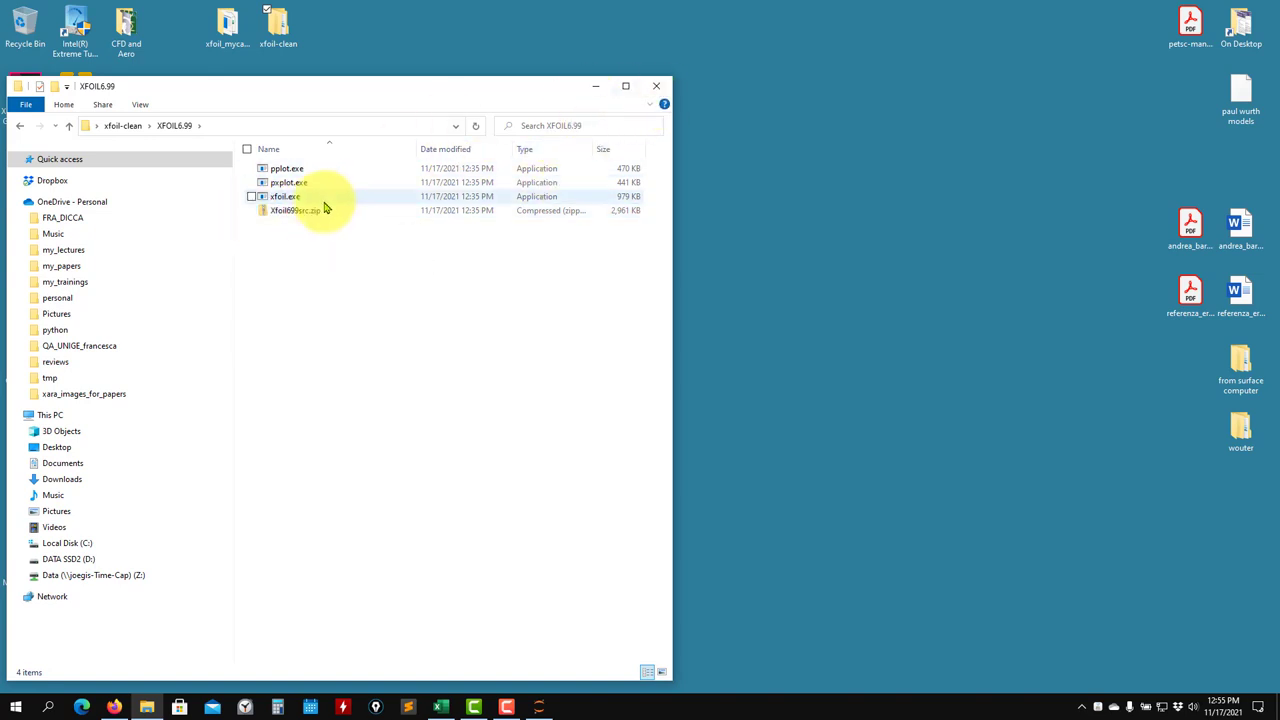
left_click(656, 85)
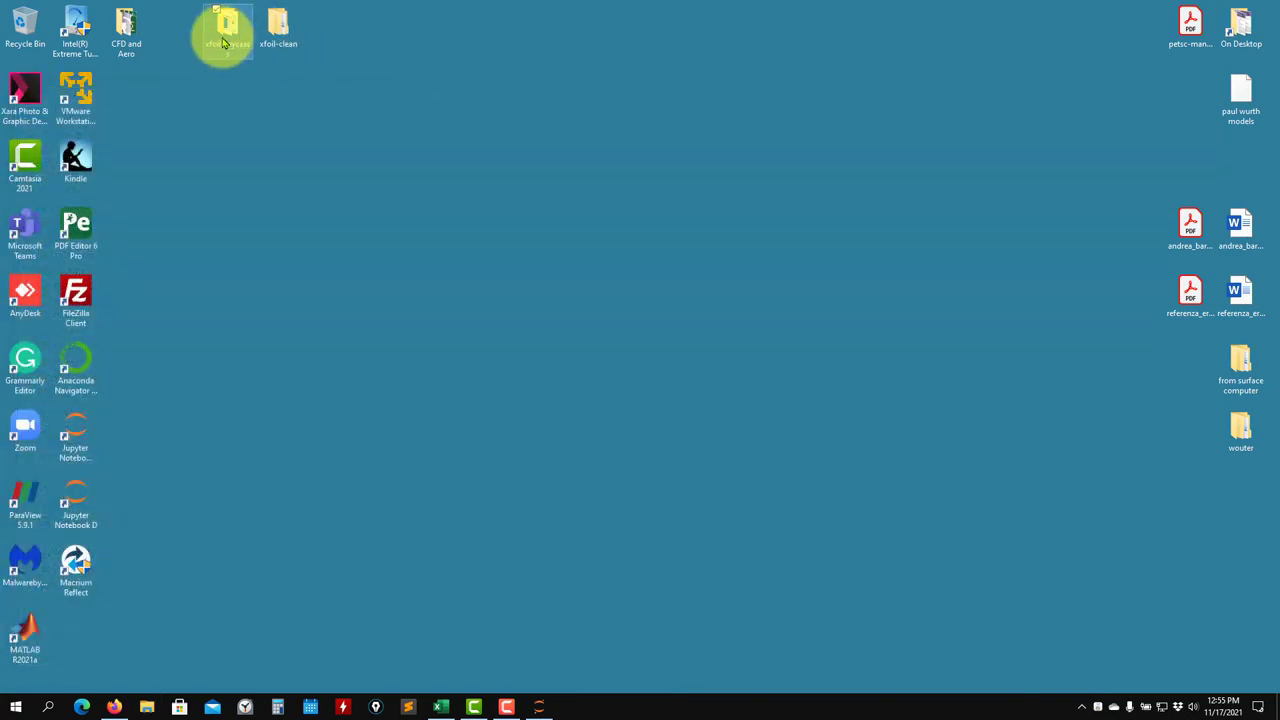
Step: Look through the my_airfoils and my_outputs folders inside the desktop's xfoil_mycases folder
double_click(224, 38)
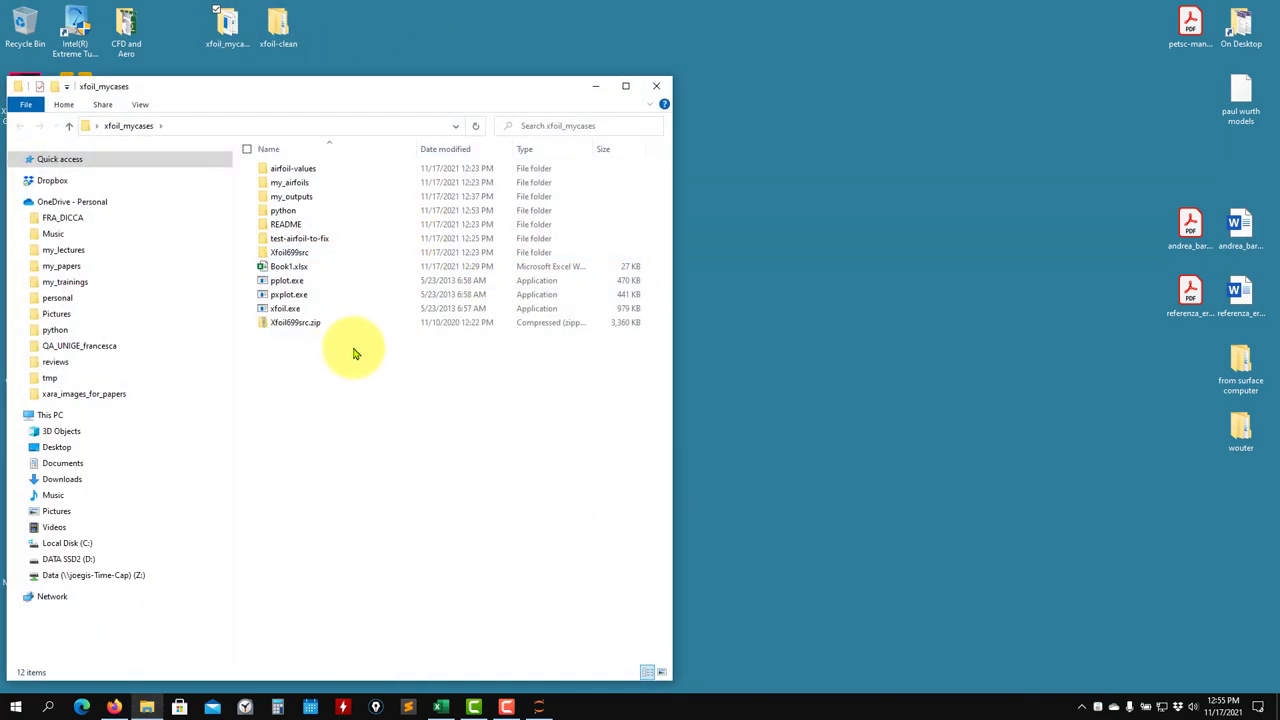
double_click(298, 184)
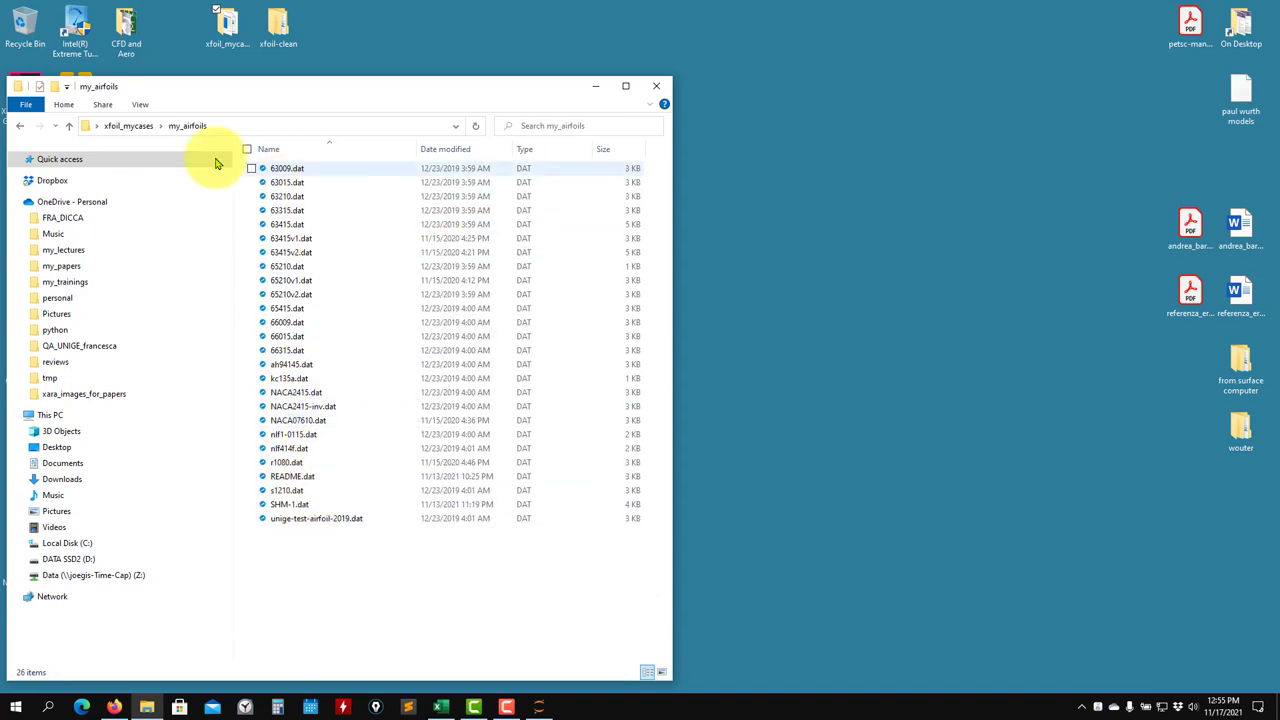
left_click(69, 126)
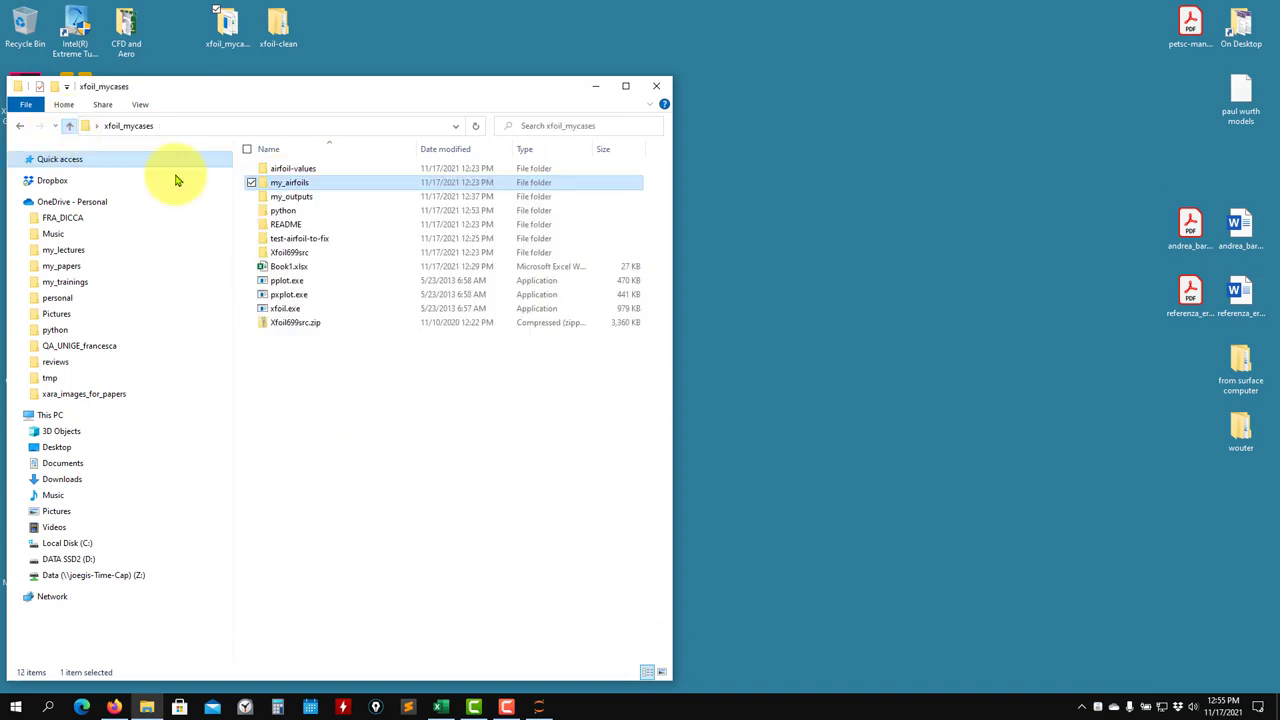
left_click(293, 199)
double_click(293, 197)
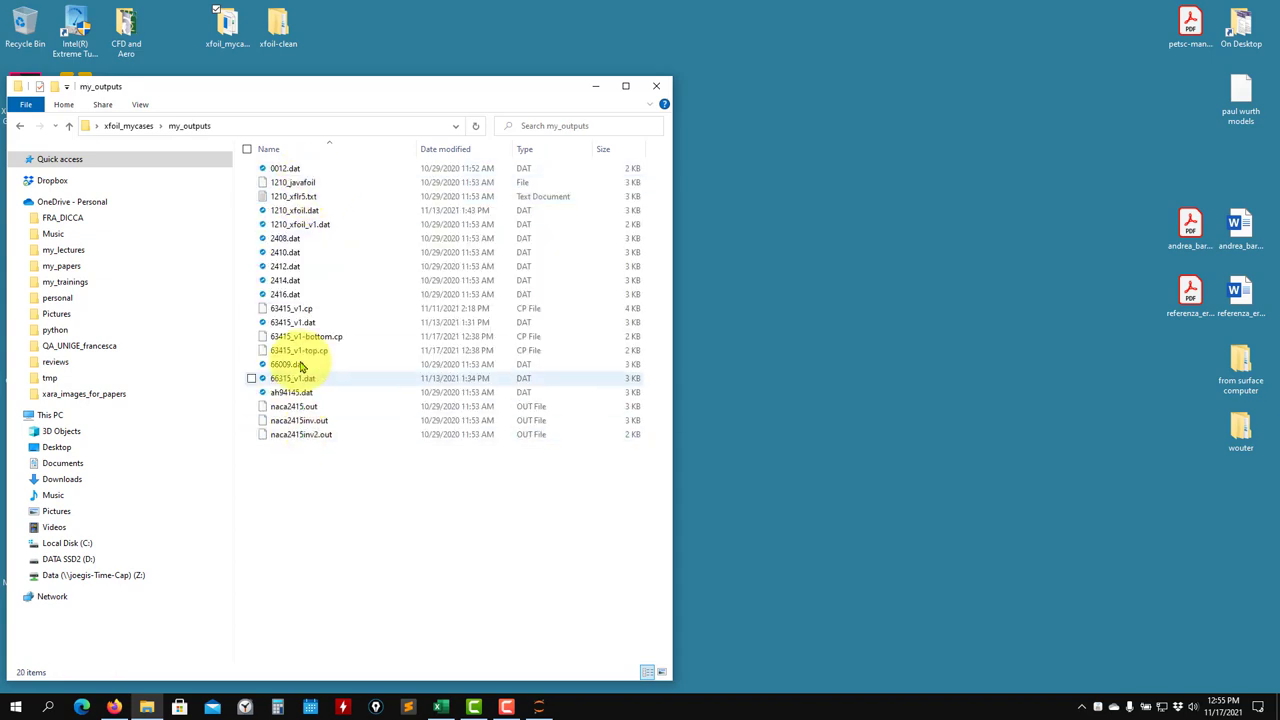
left_click(71, 126)
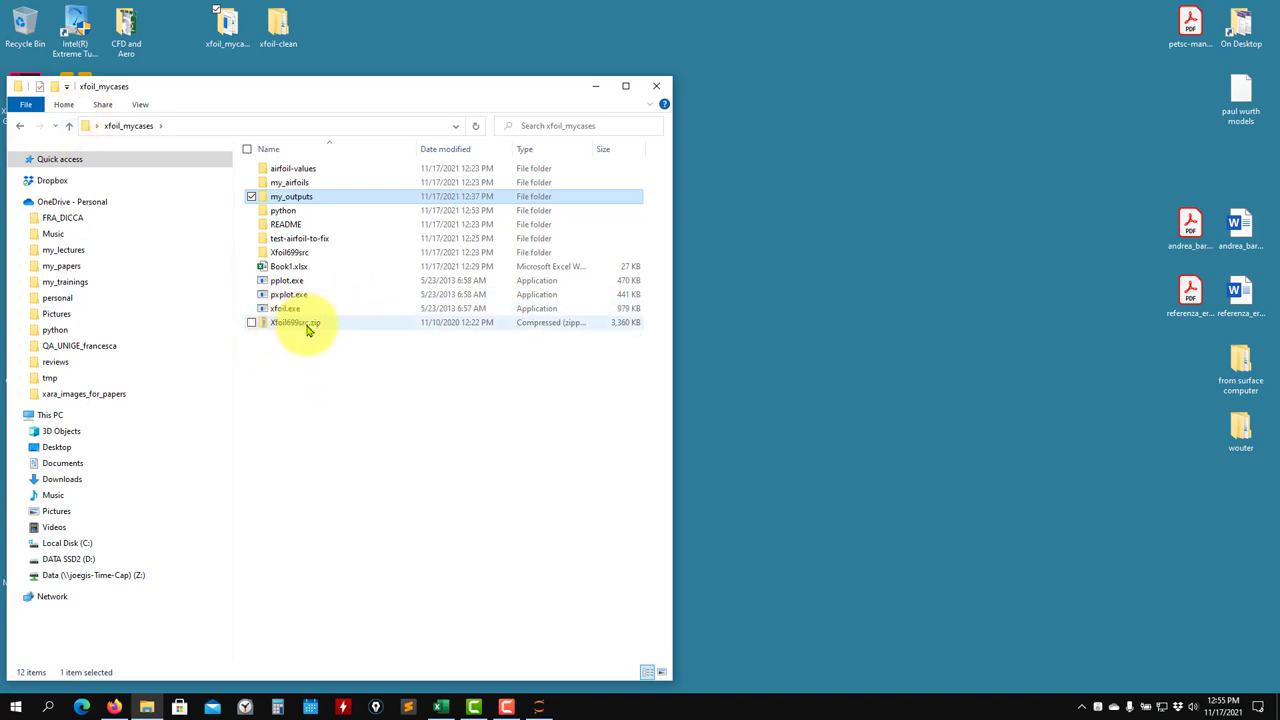
Step: Skim the user guide xfoil_doc.txt from the Xfoil699src folder in Sublime Text, close it, and return to xfoil_mycases
double_click(297, 254)
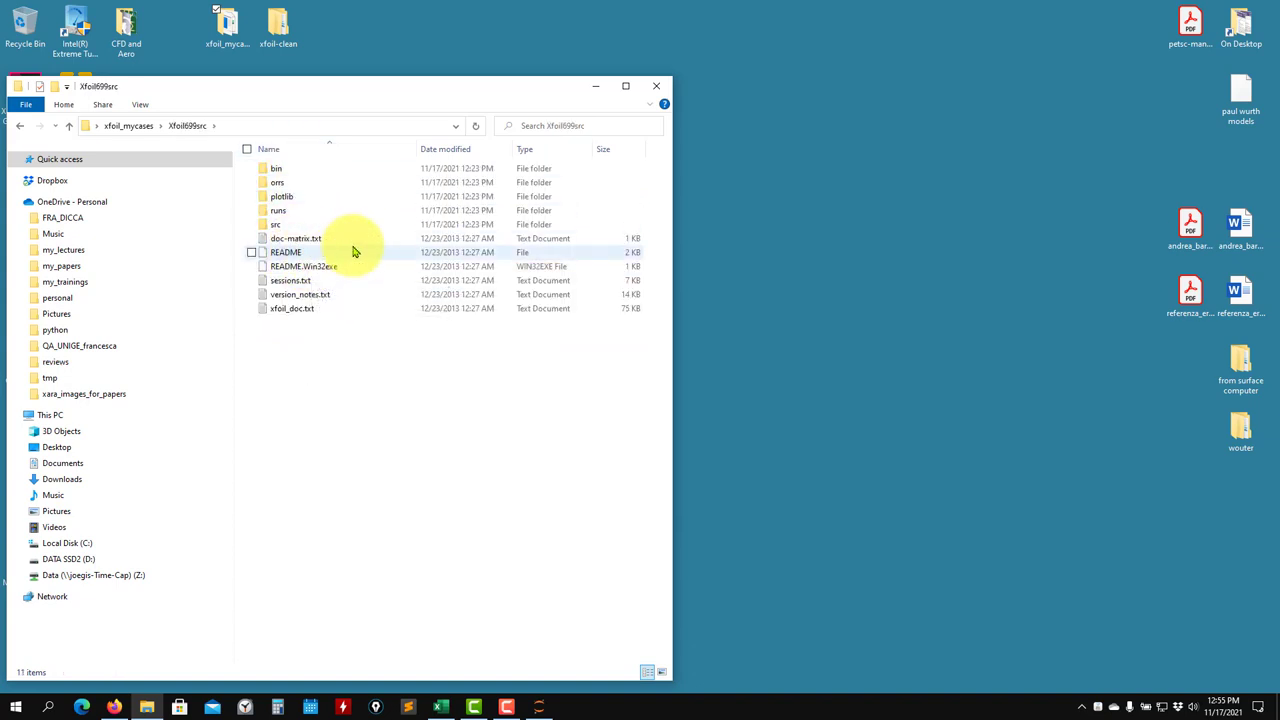
left_click(286, 312)
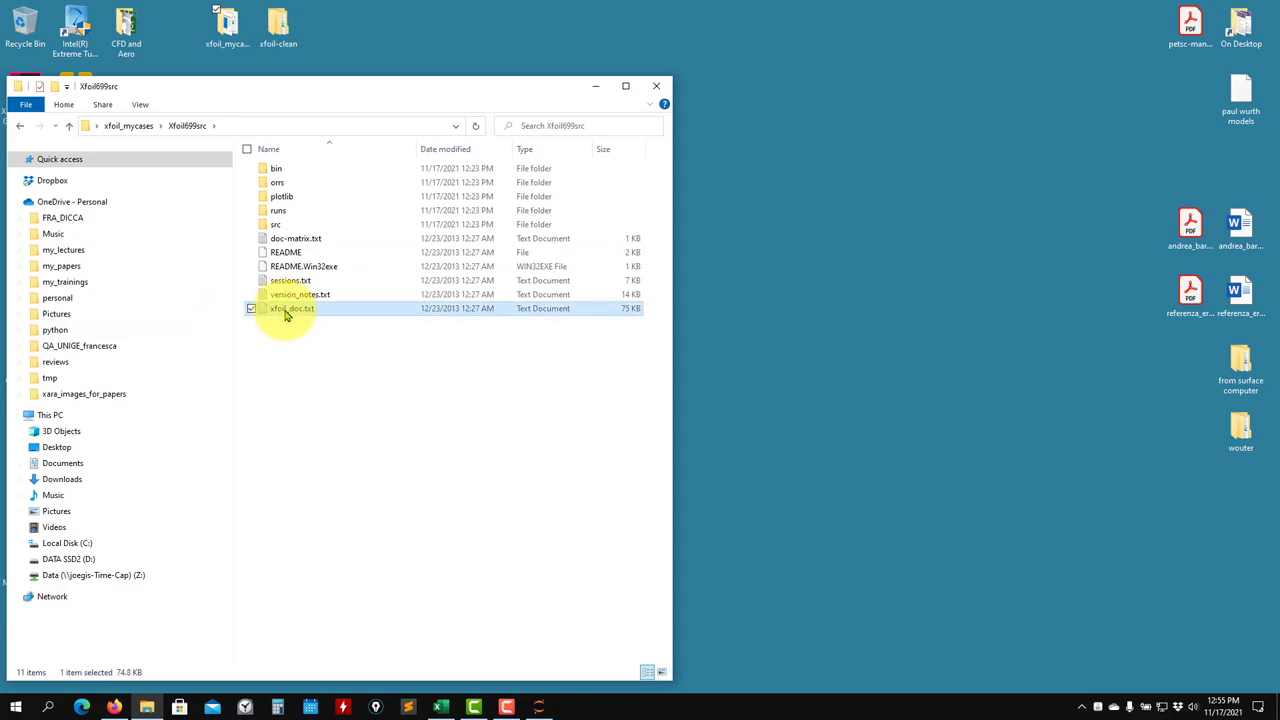
right_click(286, 312)
left_click(229, 352)
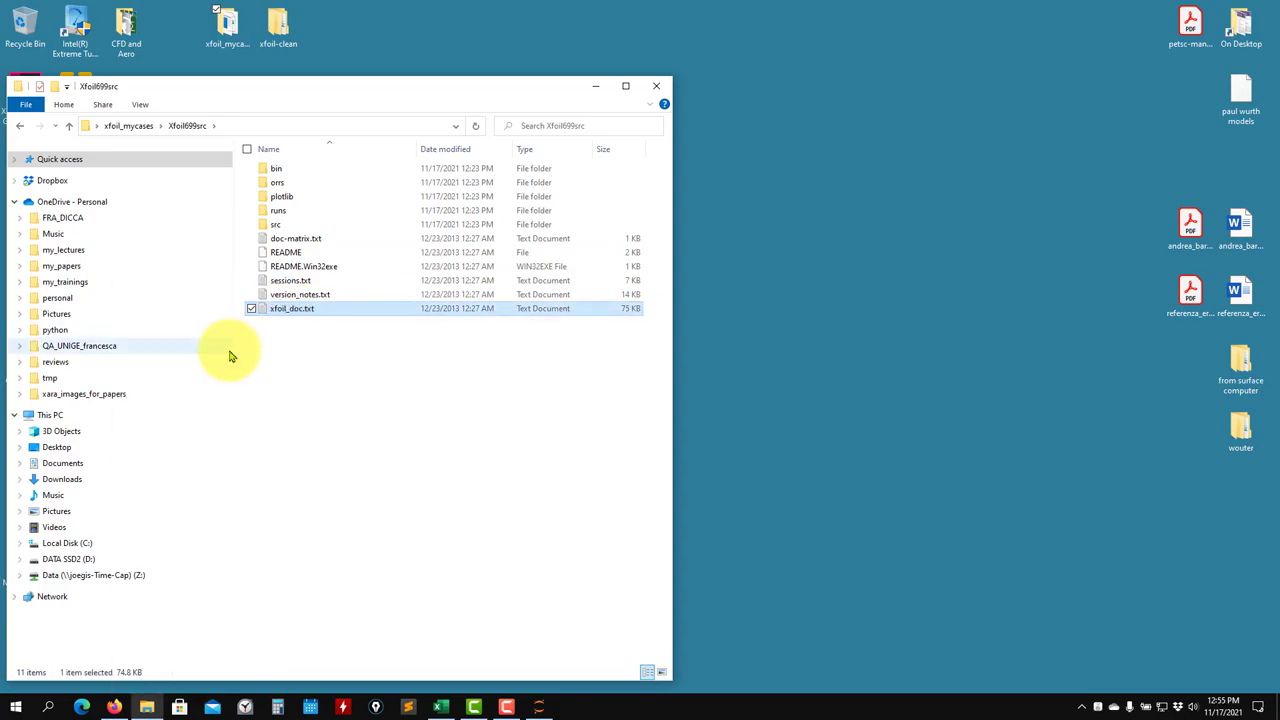
scroll(440, 320, "down", 20)
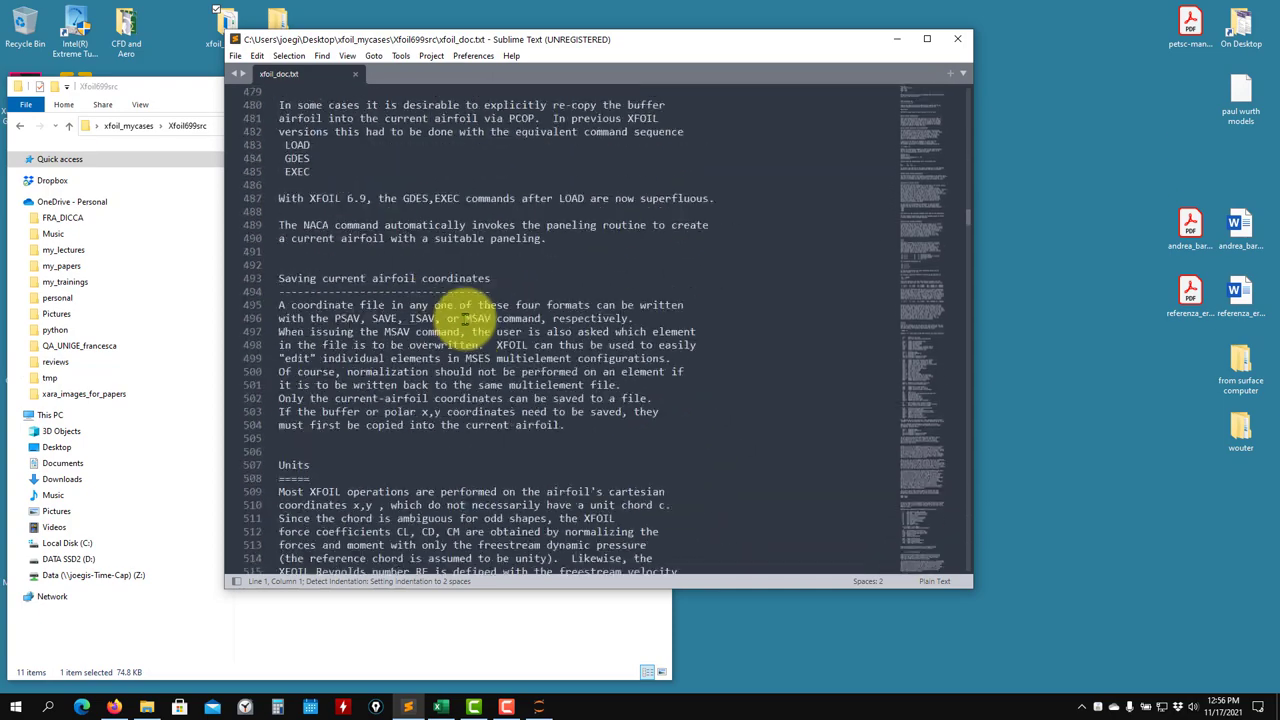
left_click(355, 74)
left_click(957, 39)
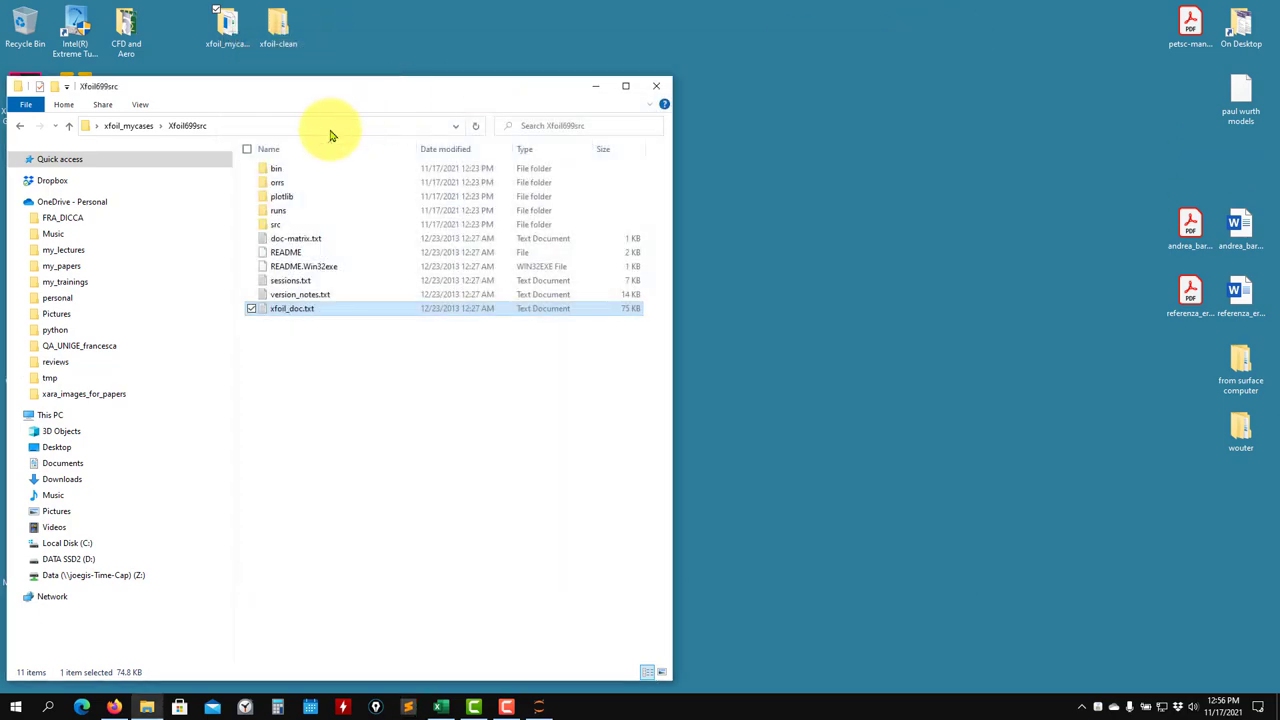
left_click(69, 125)
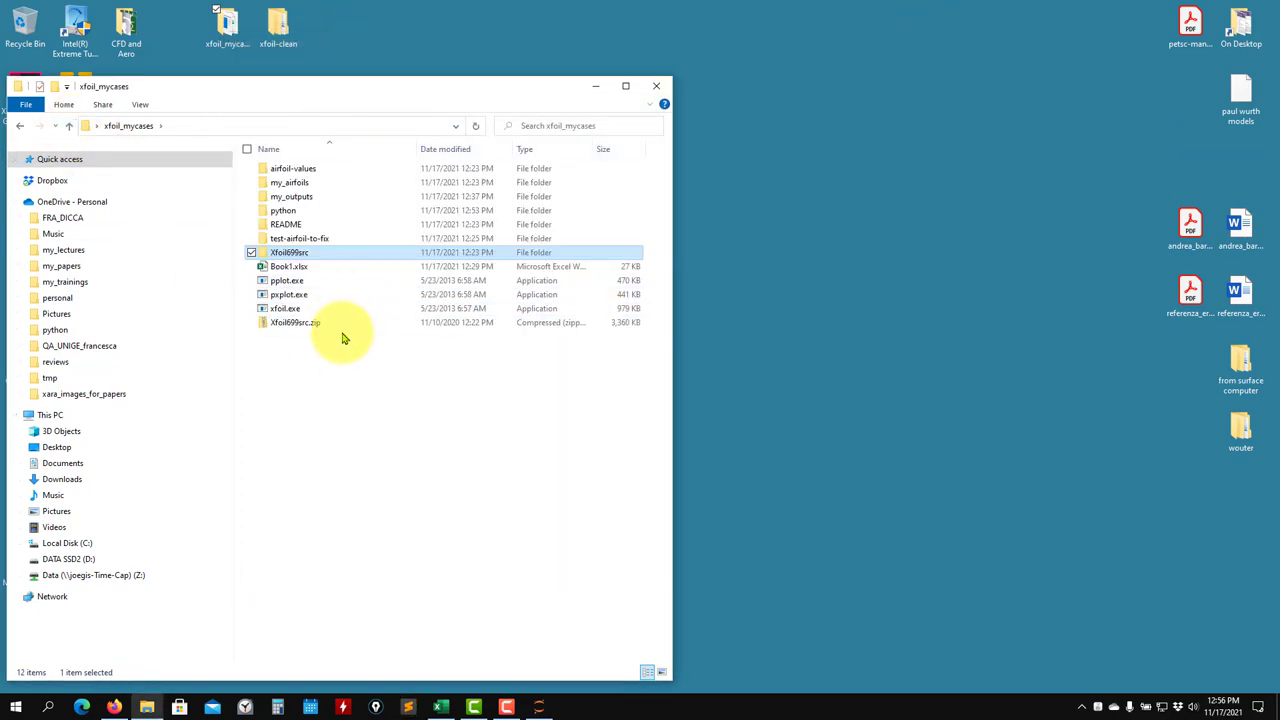
Step: Launch xfoil.exe from xfoil_mycases, minimize the folder window, and enlarge the XFOIL console to the full height of the desktop
double_click(285, 310)
left_click(557, 92)
left_click(595, 86)
left_click_drag(469, 122, 370, 19)
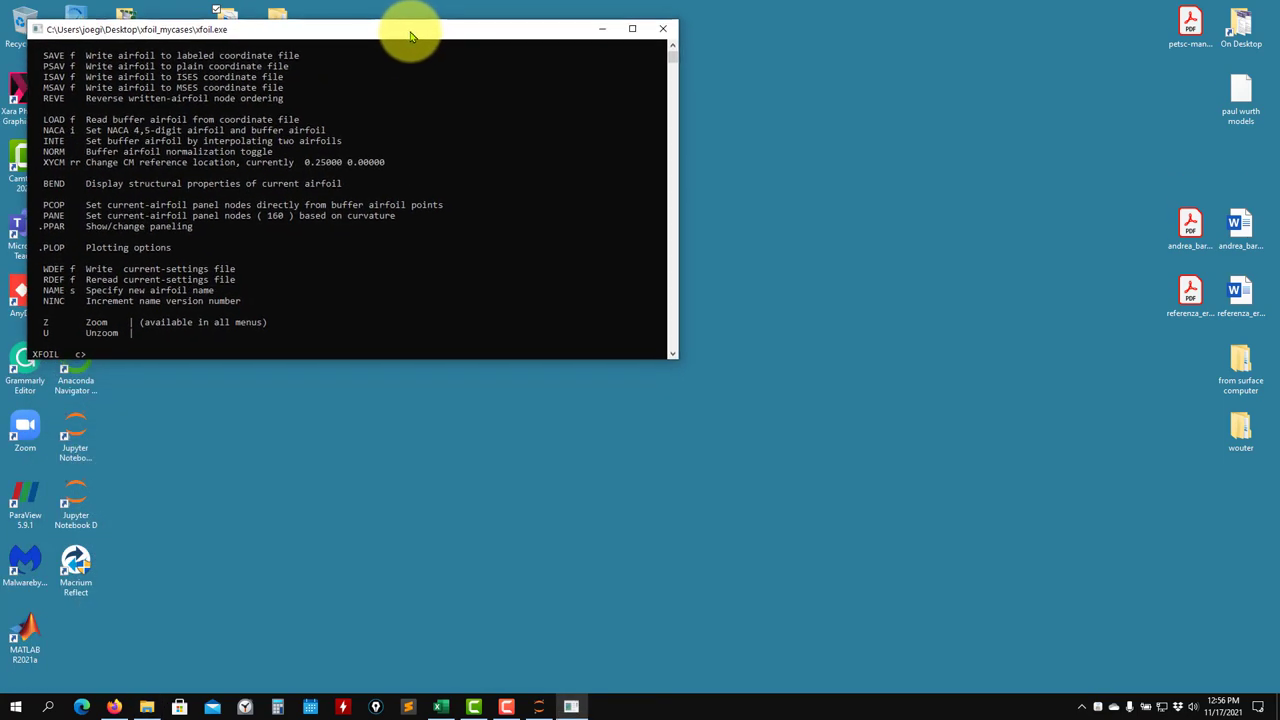
left_click_drag(367, 361, 340, 672)
left_click_drag(306, 34, 292, 20)
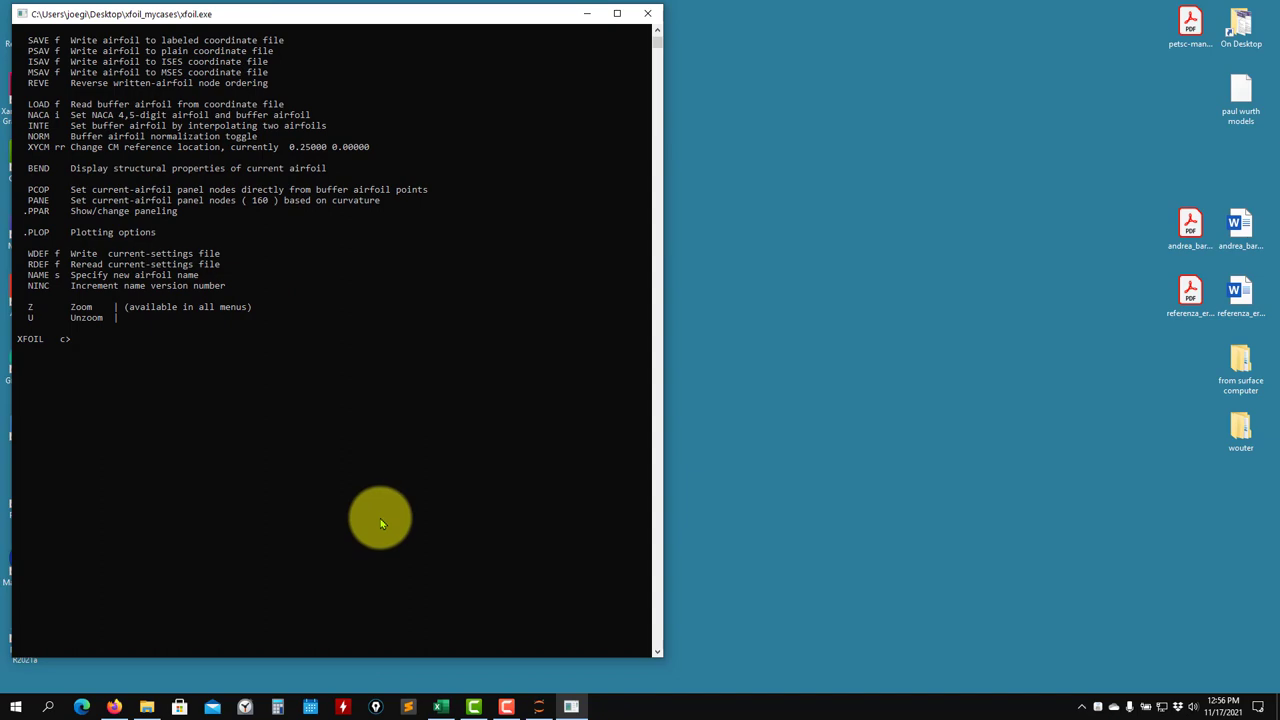
left_click(617, 13)
left_click(1233, 10)
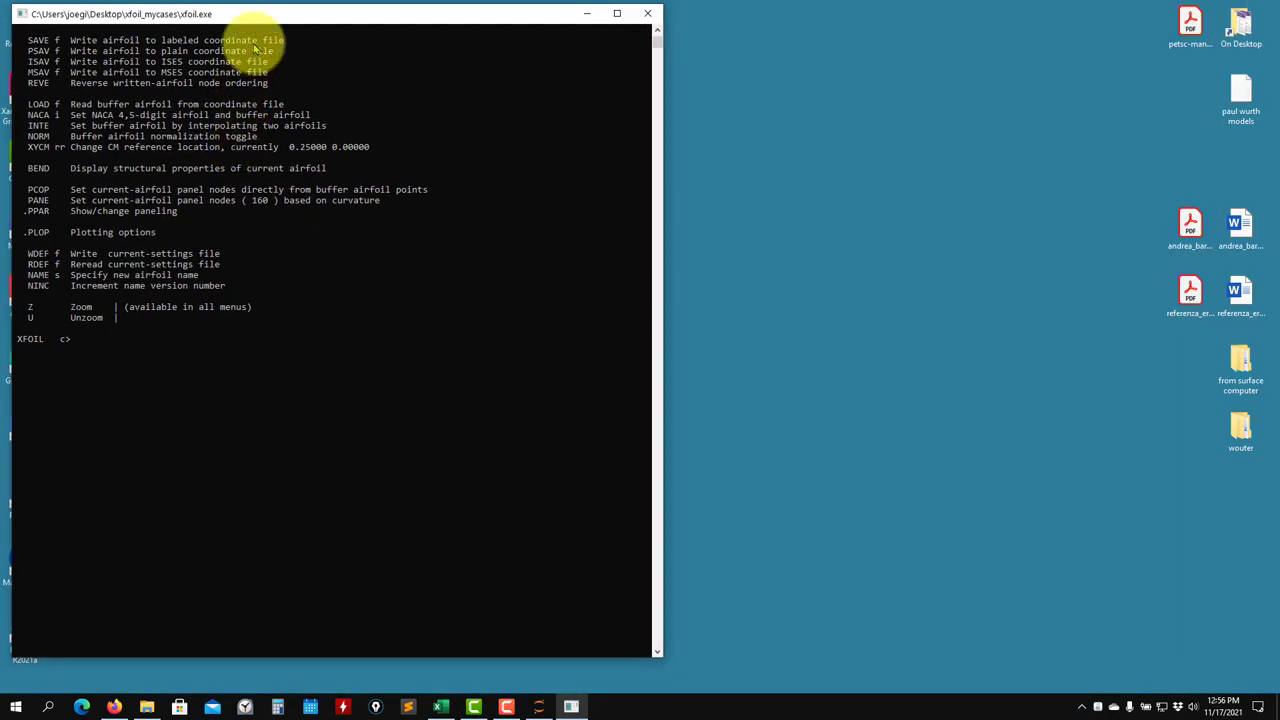
left_click_drag(308, 657, 300, 688)
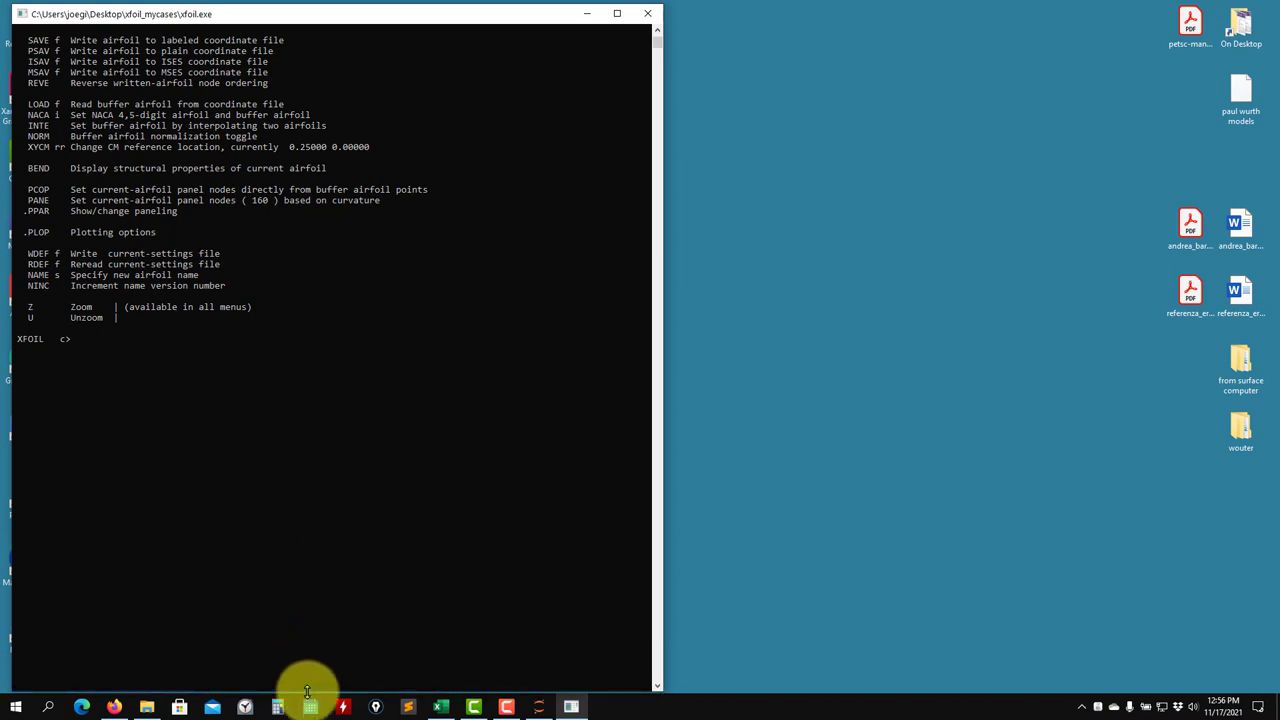
Step: List the available commands with ? and generate the NACA 2412 airfoil using the naca command
left_click(277, 520)
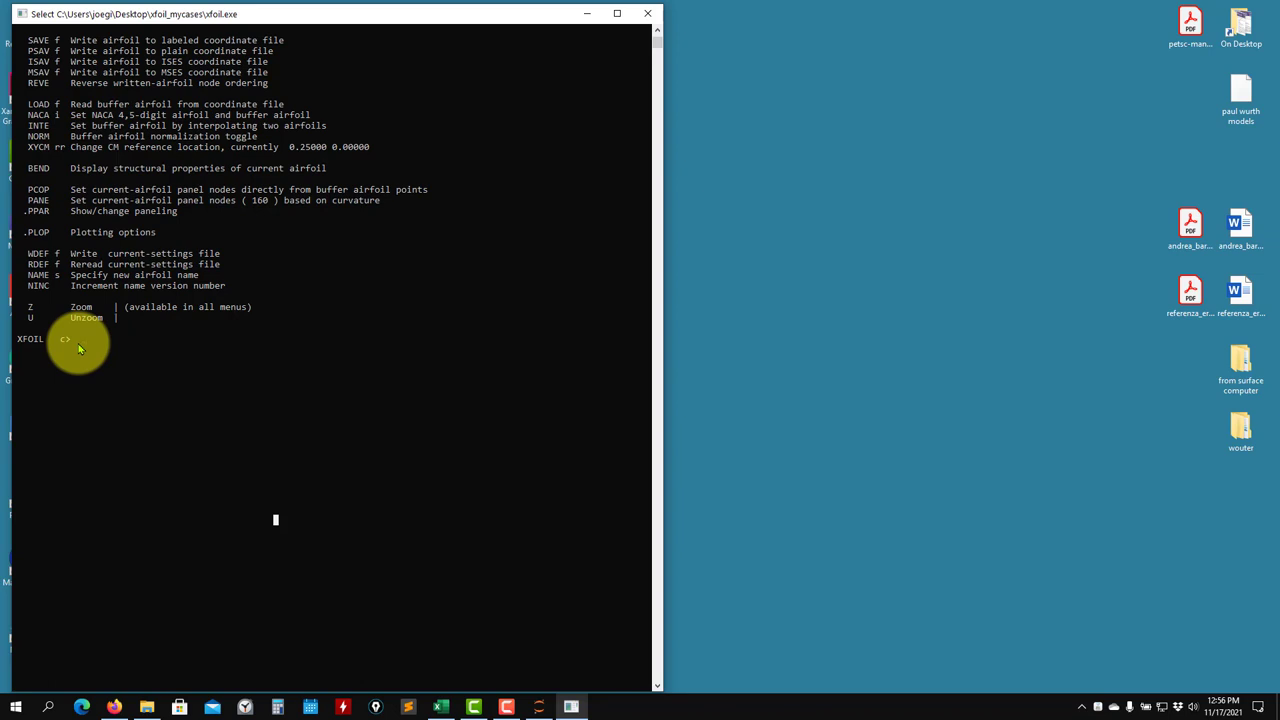
type("?")
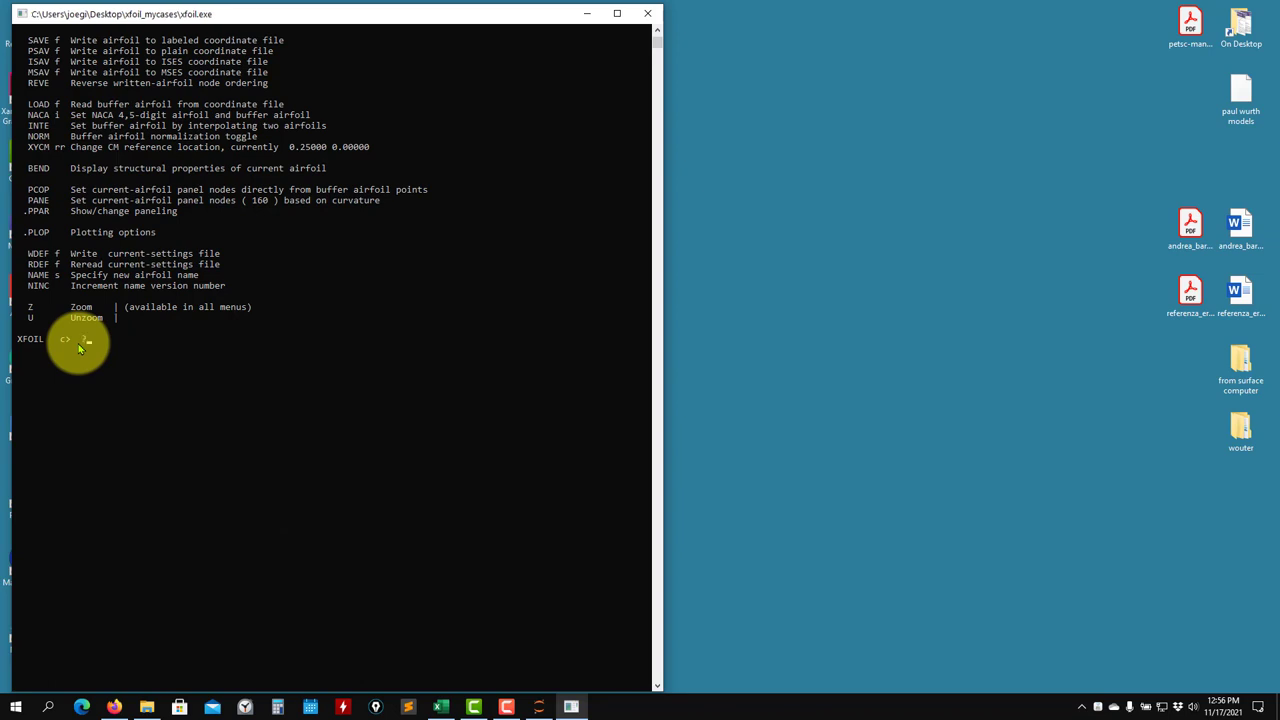
key("Return")
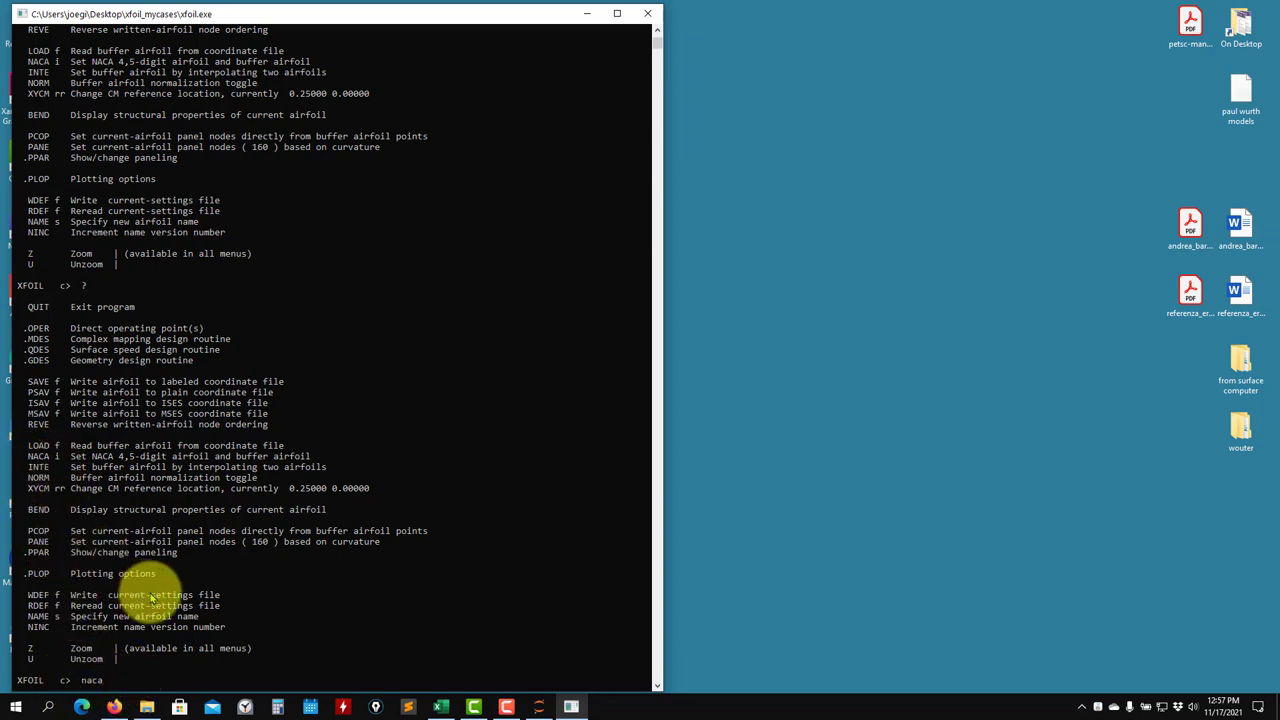
key("Return")
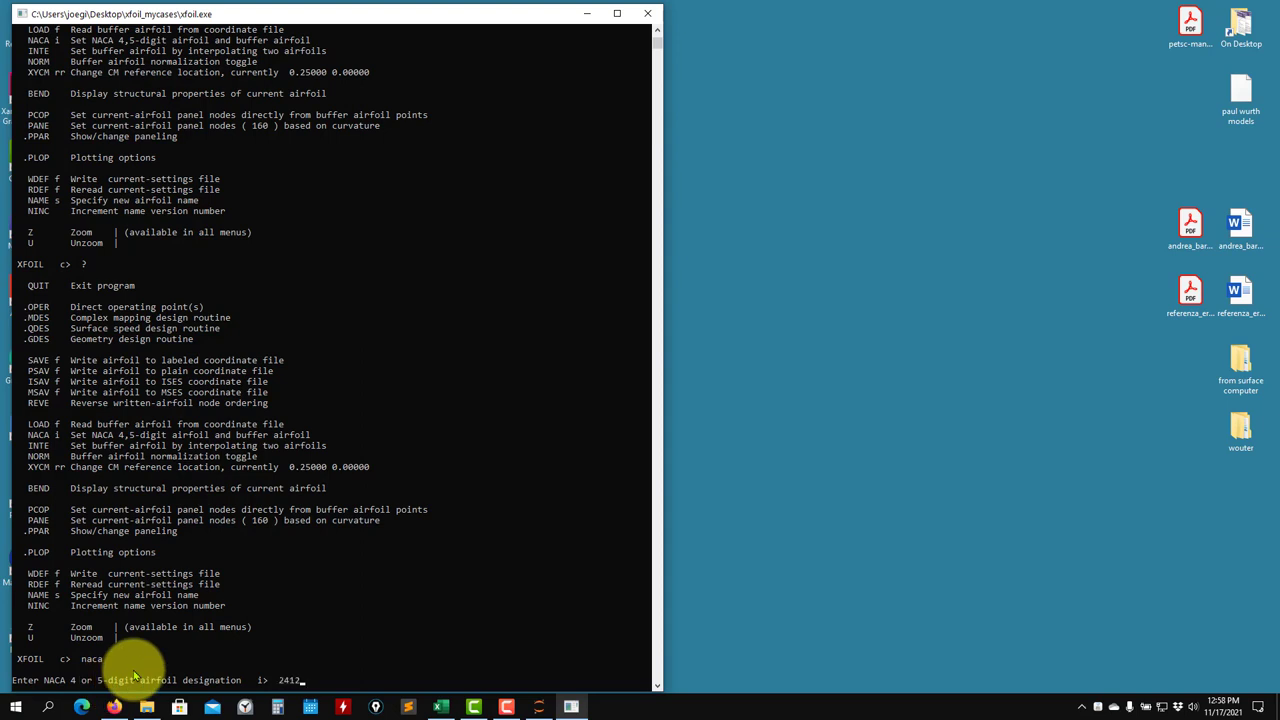
key("Return")
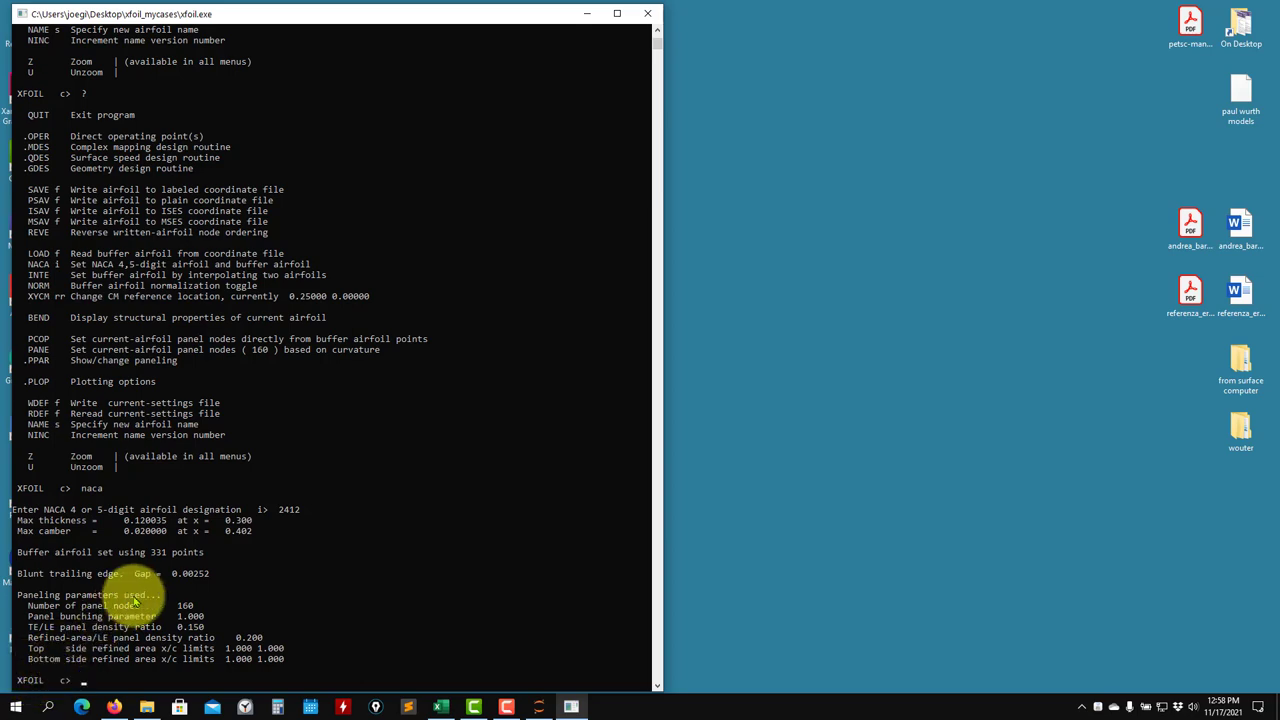
Step: List the commands again, enter the paneling menu with ppar, and move the airfoil plot window mostly clear of the console
key("Return")
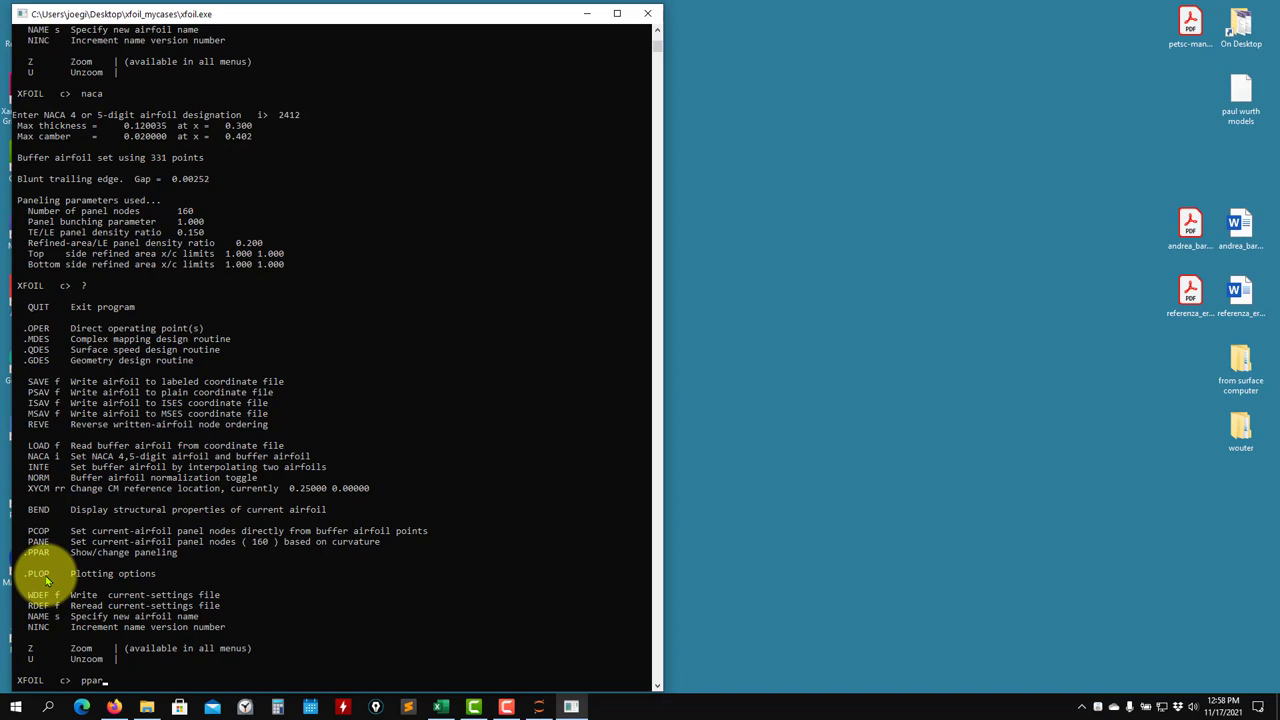
key("Return")
left_click_drag(567, 18, 1068, 32)
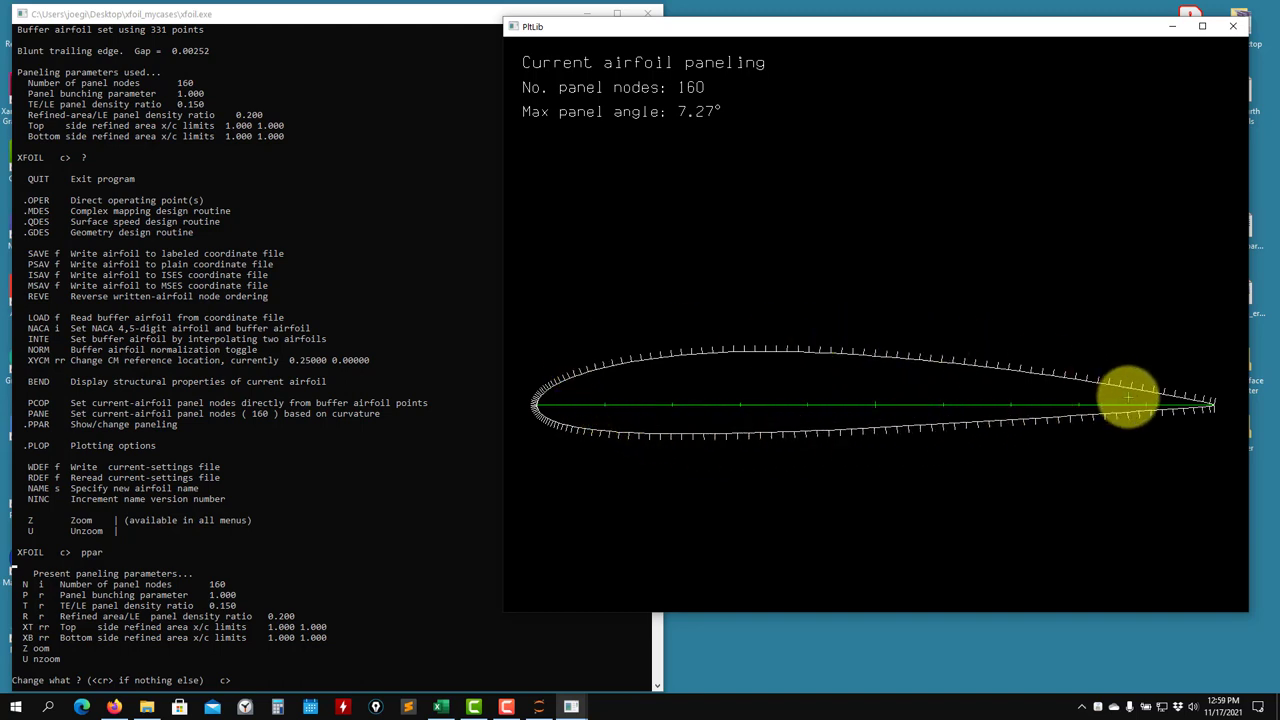
Step: Try to request help with ? at the paneling prompt and bring the airfoil plot window to the front
left_click(212, 434)
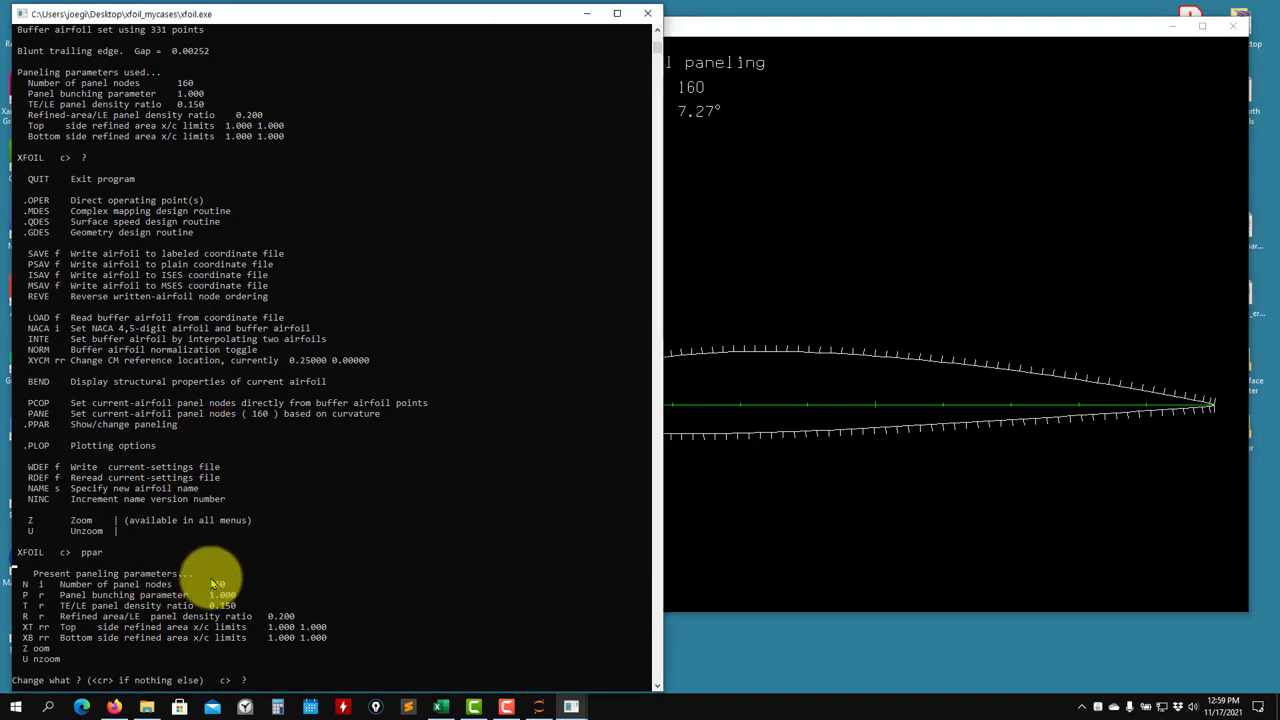
type("?")
key("Return")
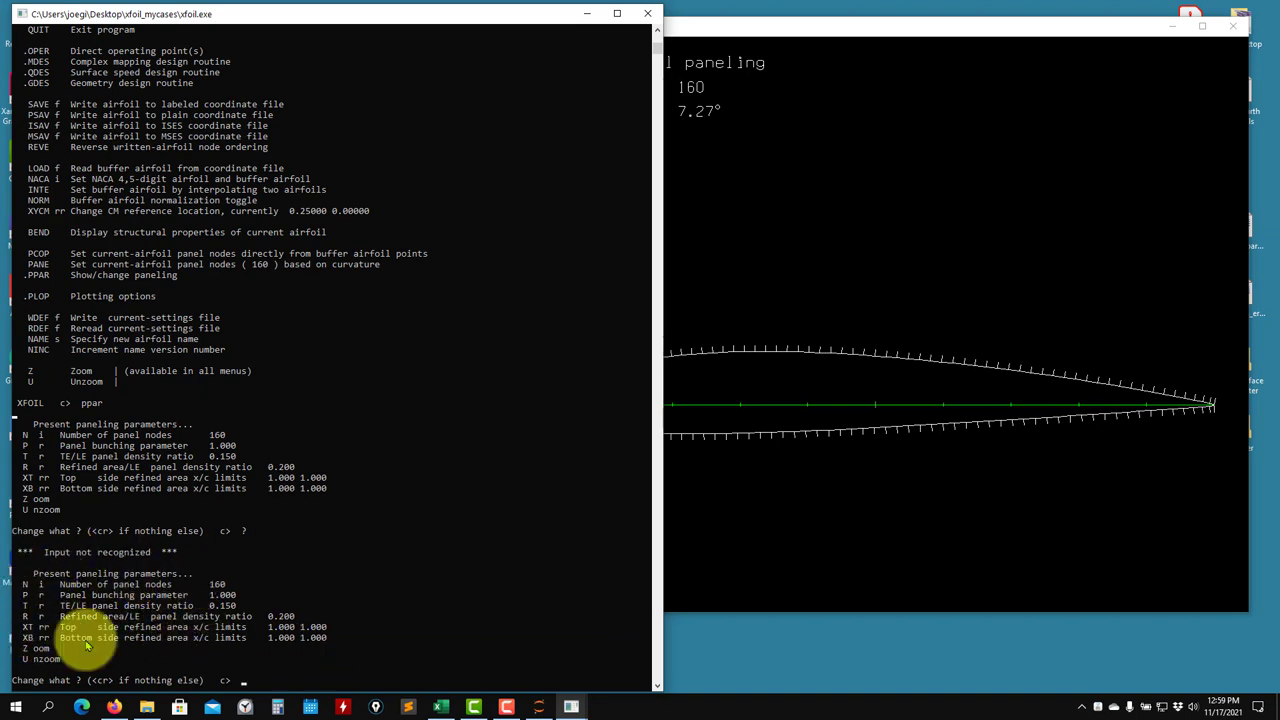
left_click(747, 503)
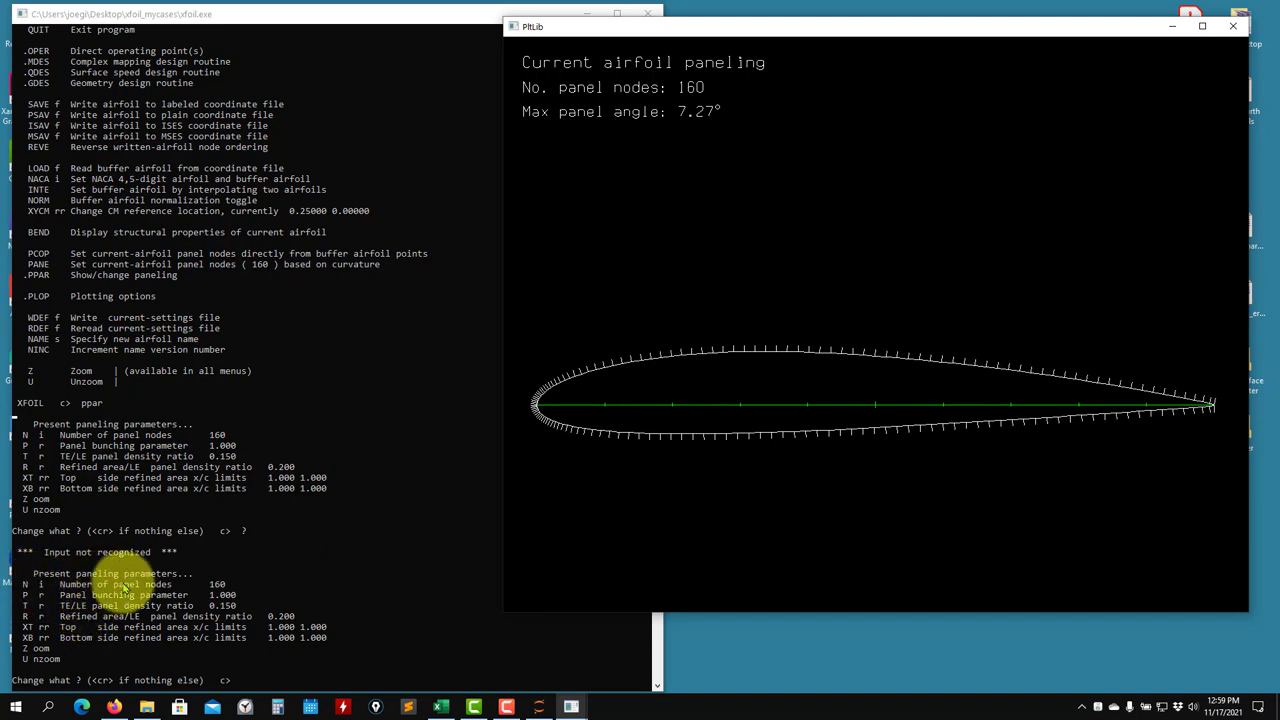
Step: Set the number of panel nodes to 120 with the n option at the paneling prompt
left_click(316, 625)
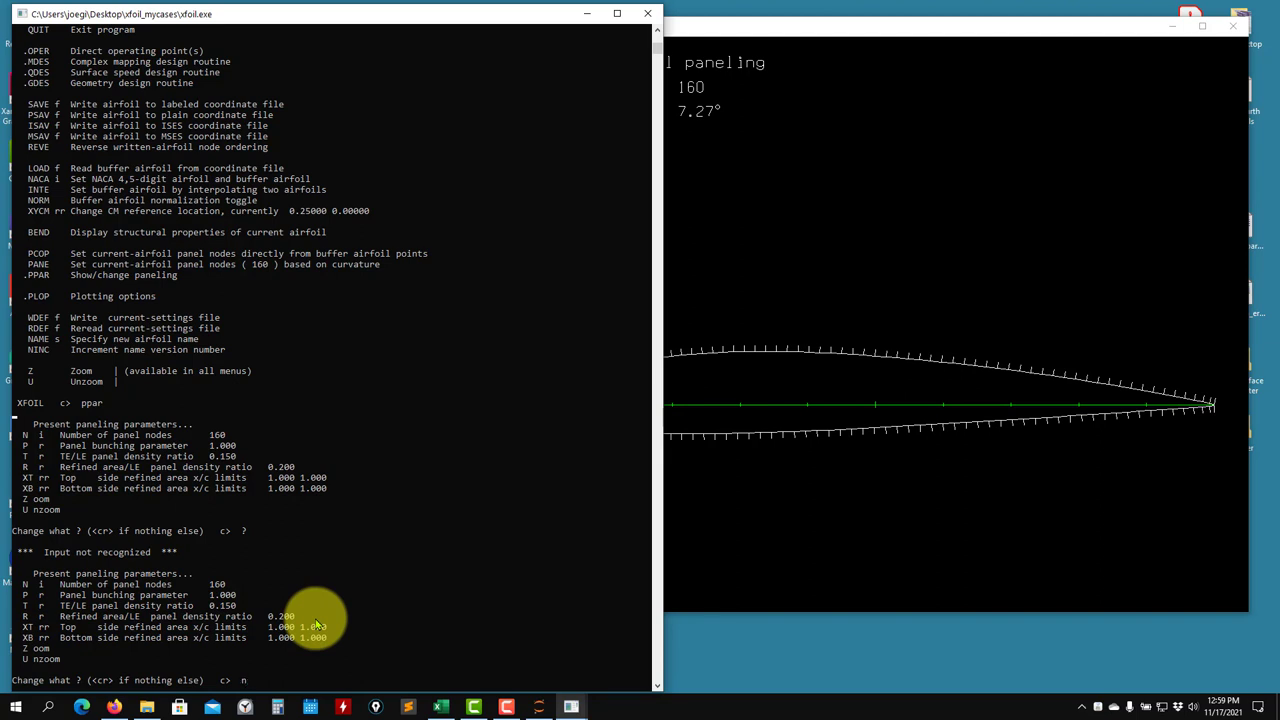
type("n")
key("Return")
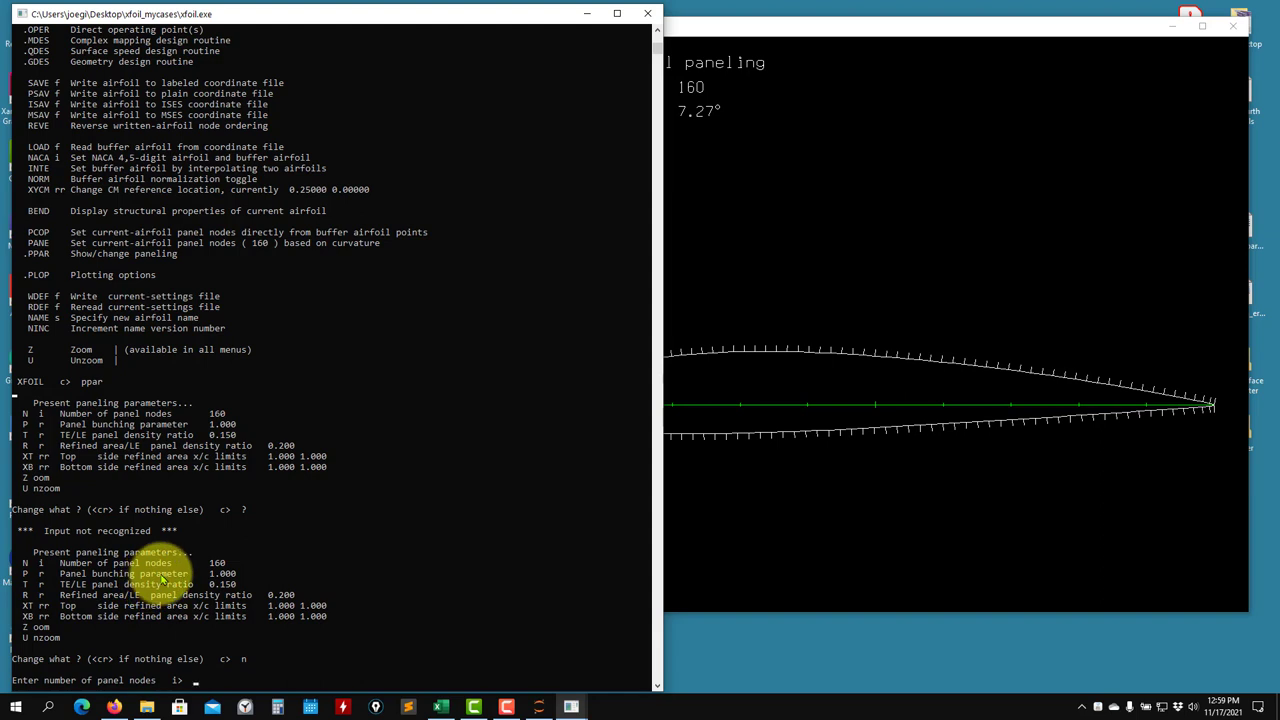
left_click(828, 500)
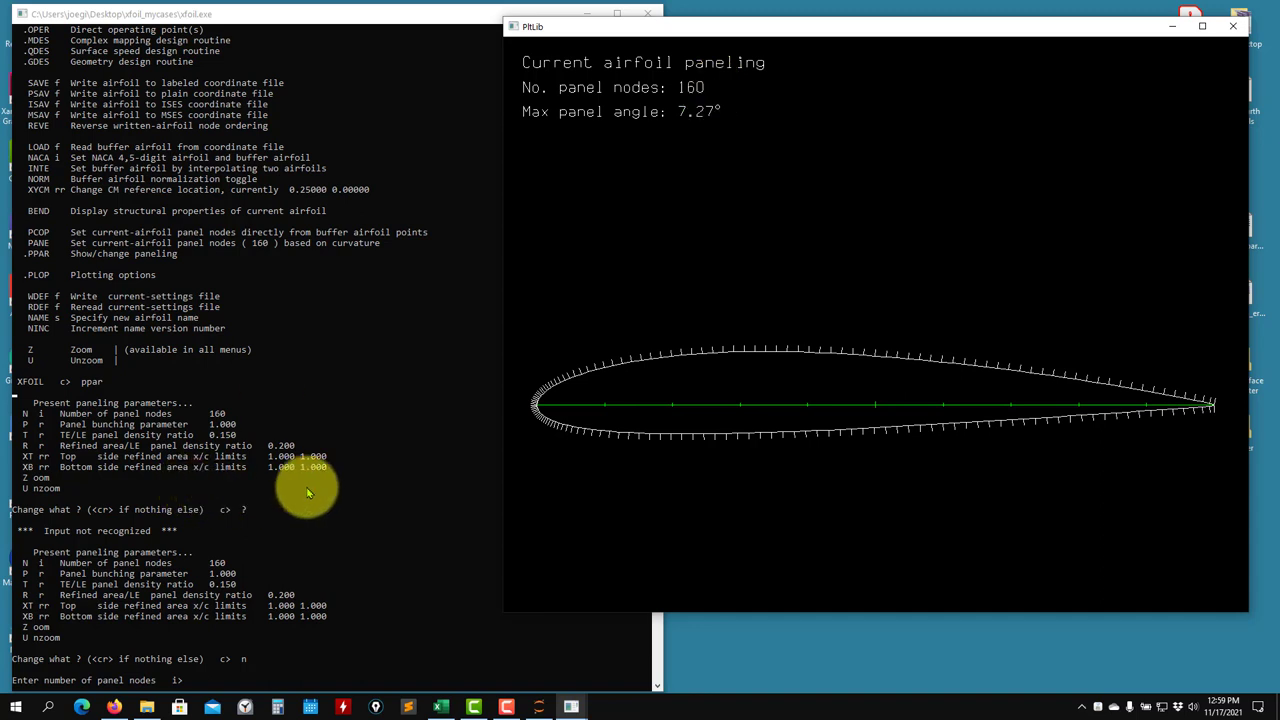
left_click(362, 502)
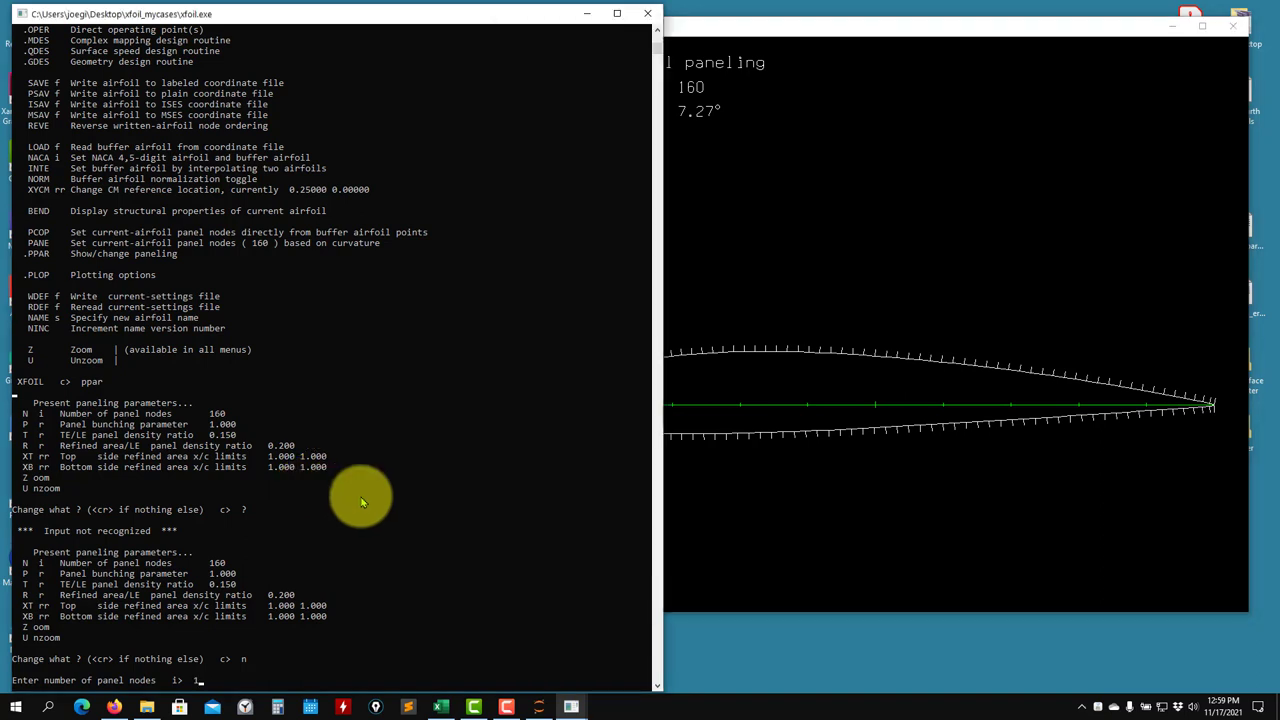
key("Return")
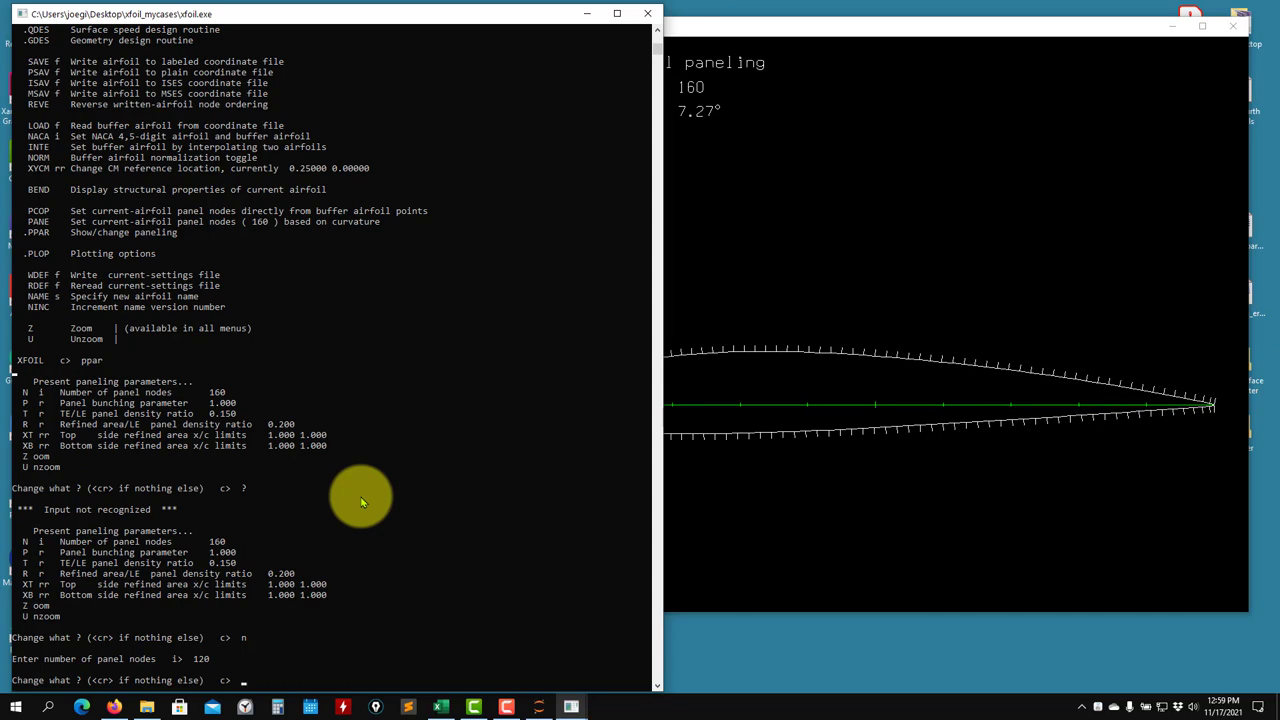
Step: Apply the 120-node paneling and inspect the updated node distribution in the airfoil plot window
key("Return")
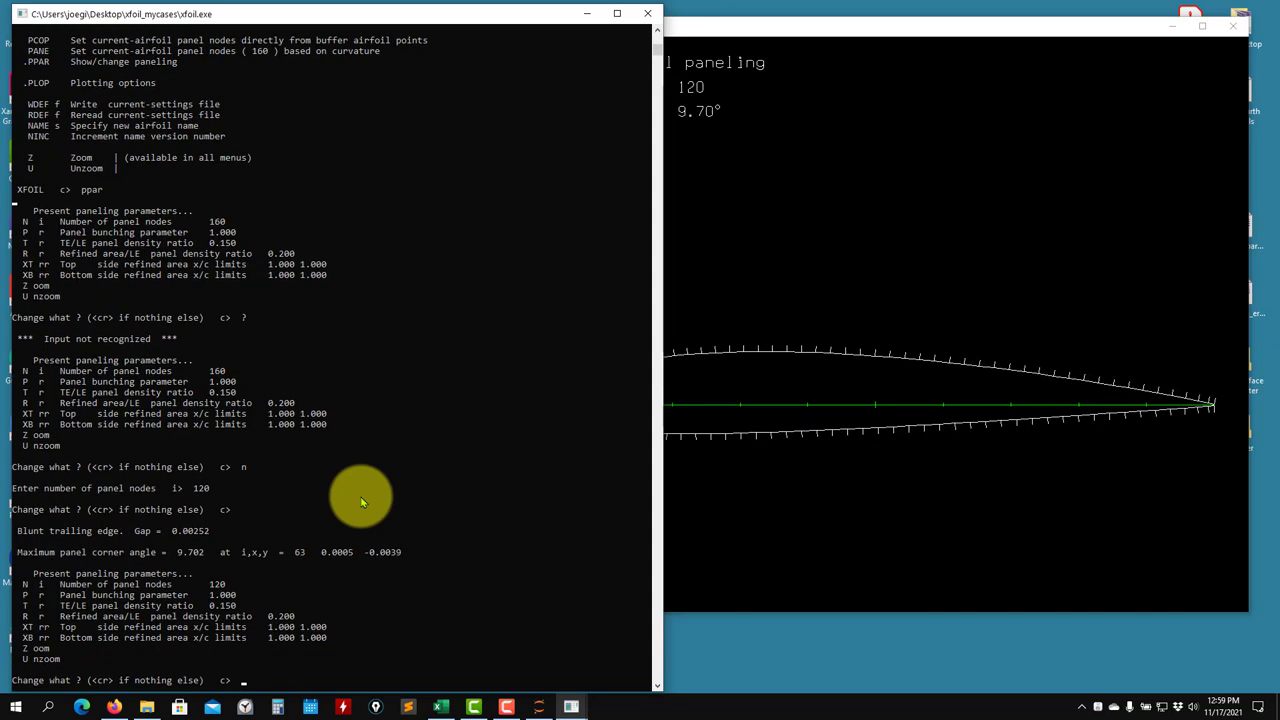
left_click(863, 190)
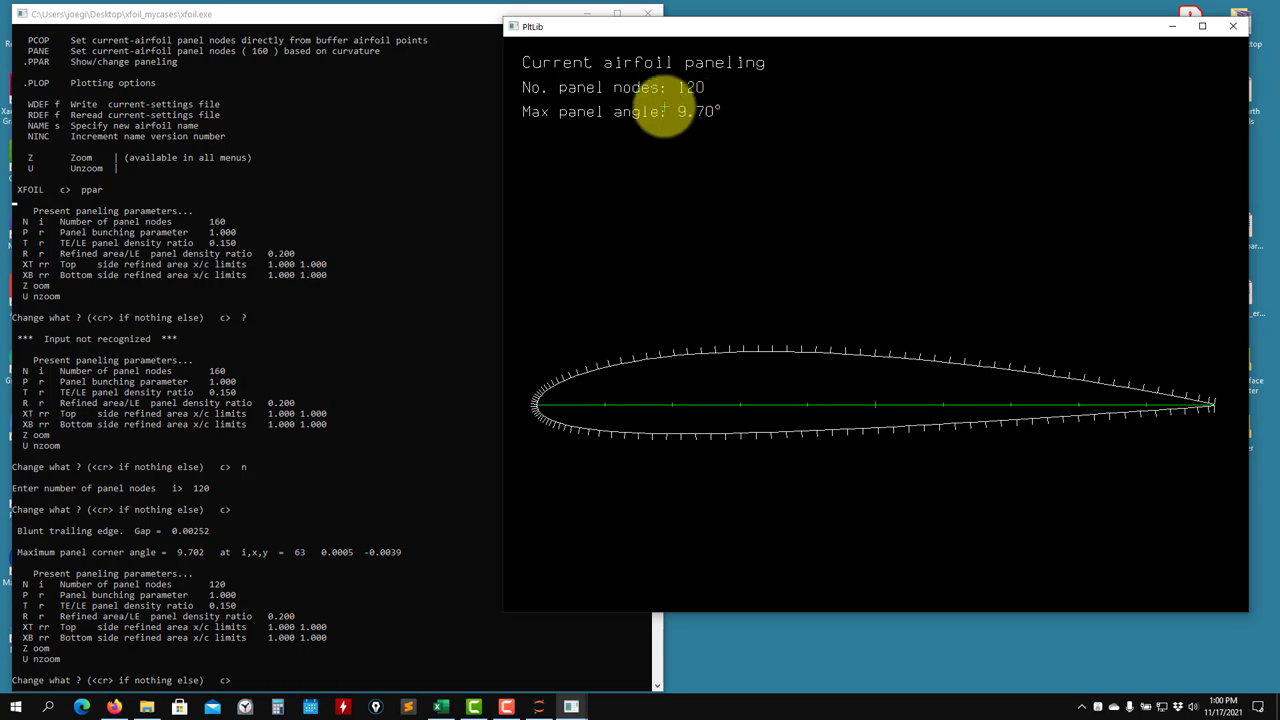
left_click(203, 318)
left_click(917, 285)
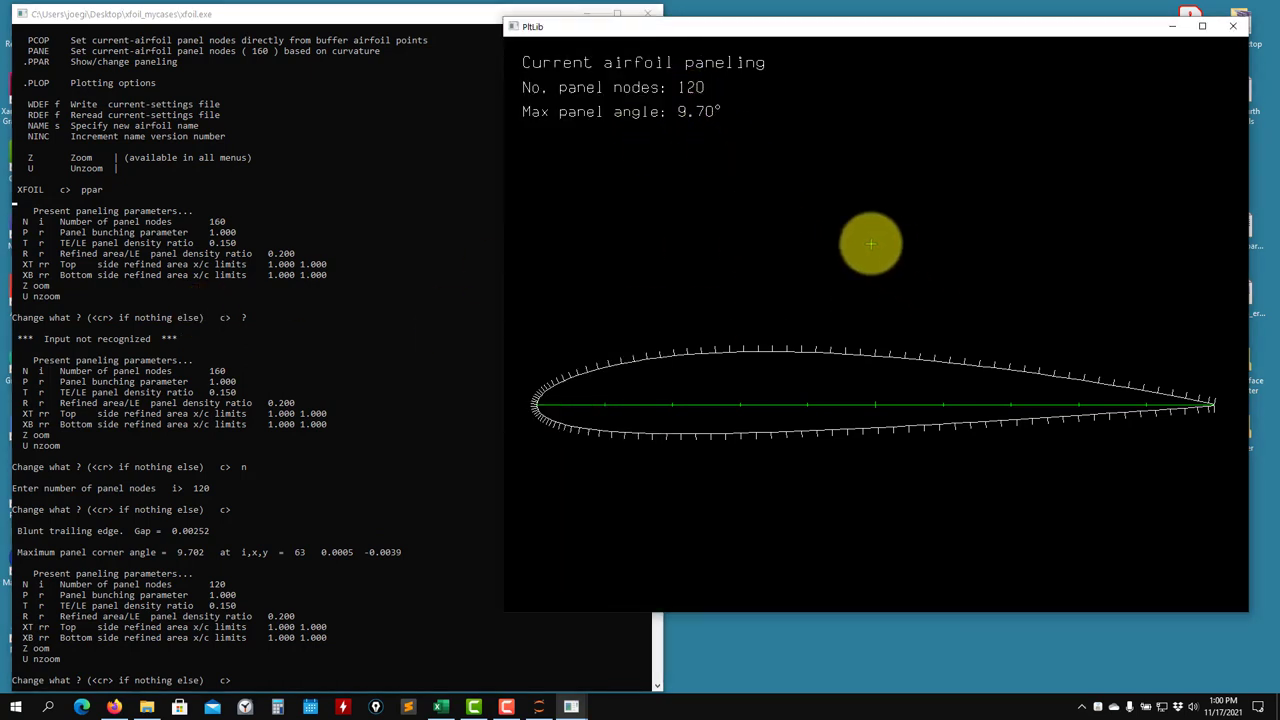
Step: Leave the paneling menu and list the top-level XFOIL commands with ?, checking them against the airfoil plot
left_click(185, 577)
scroll(315, 521, "down", 6)
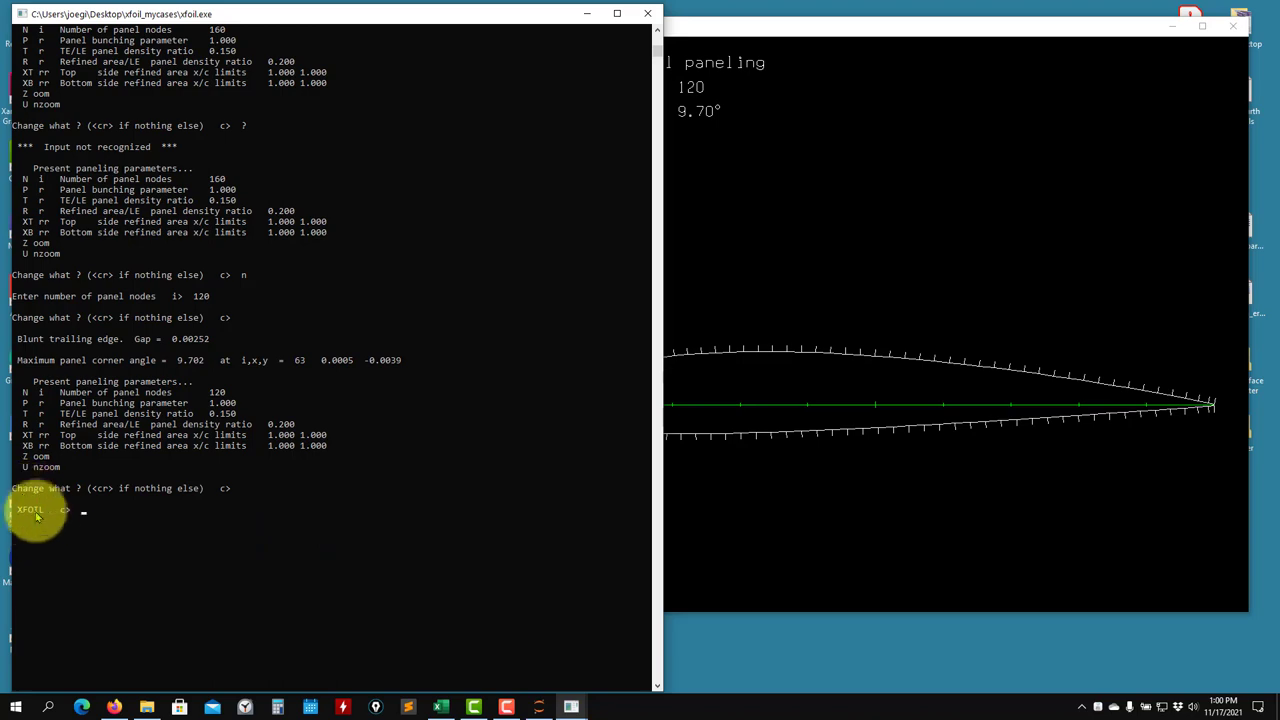
type("?")
key("Return")
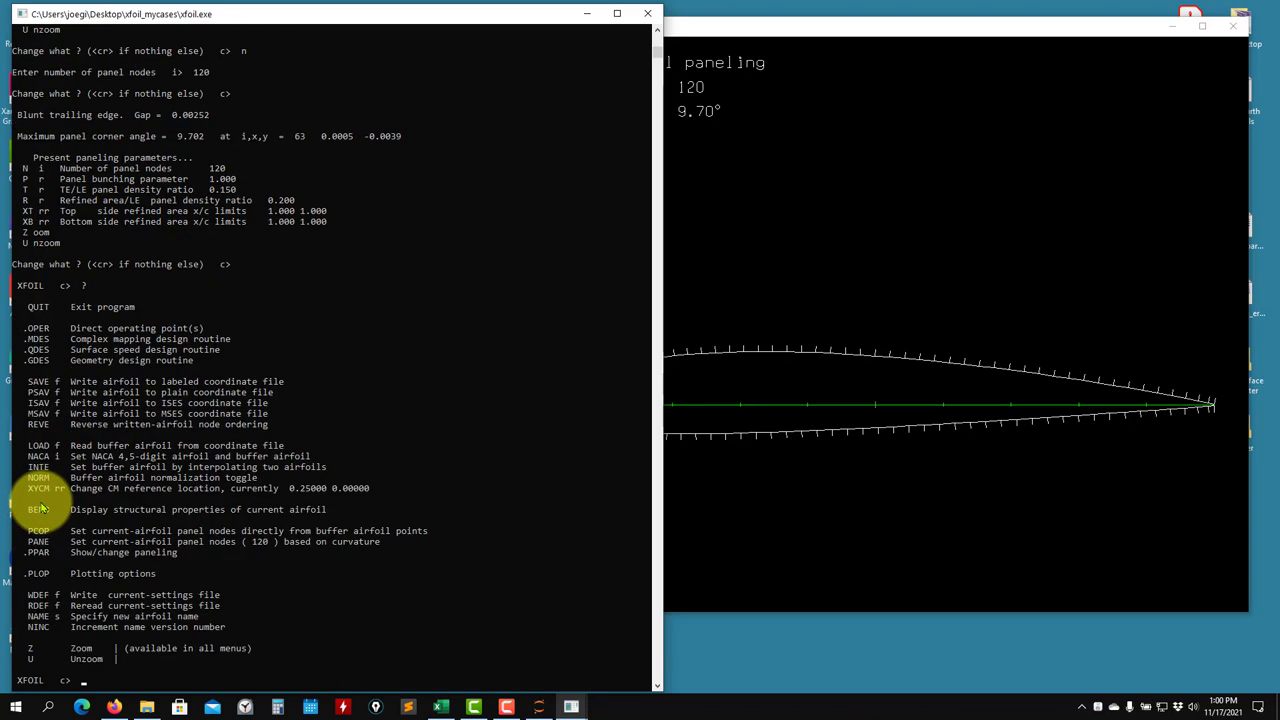
left_click(929, 277)
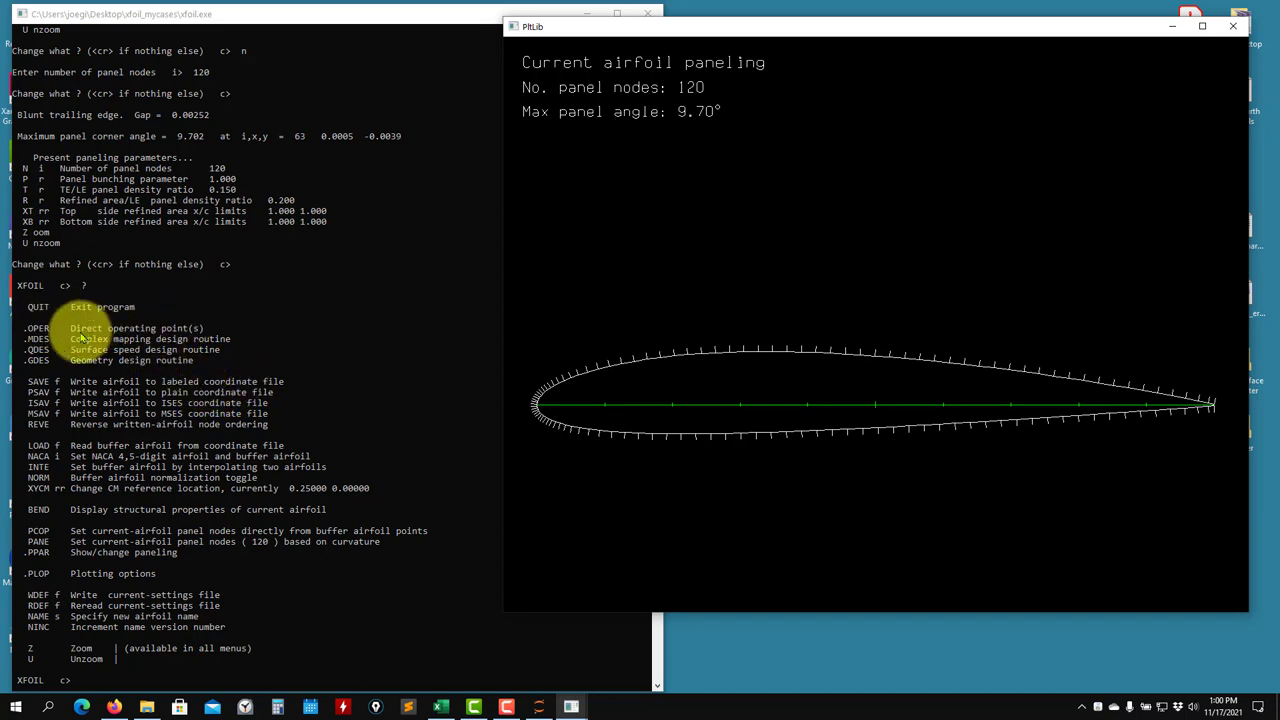
left_click(251, 374)
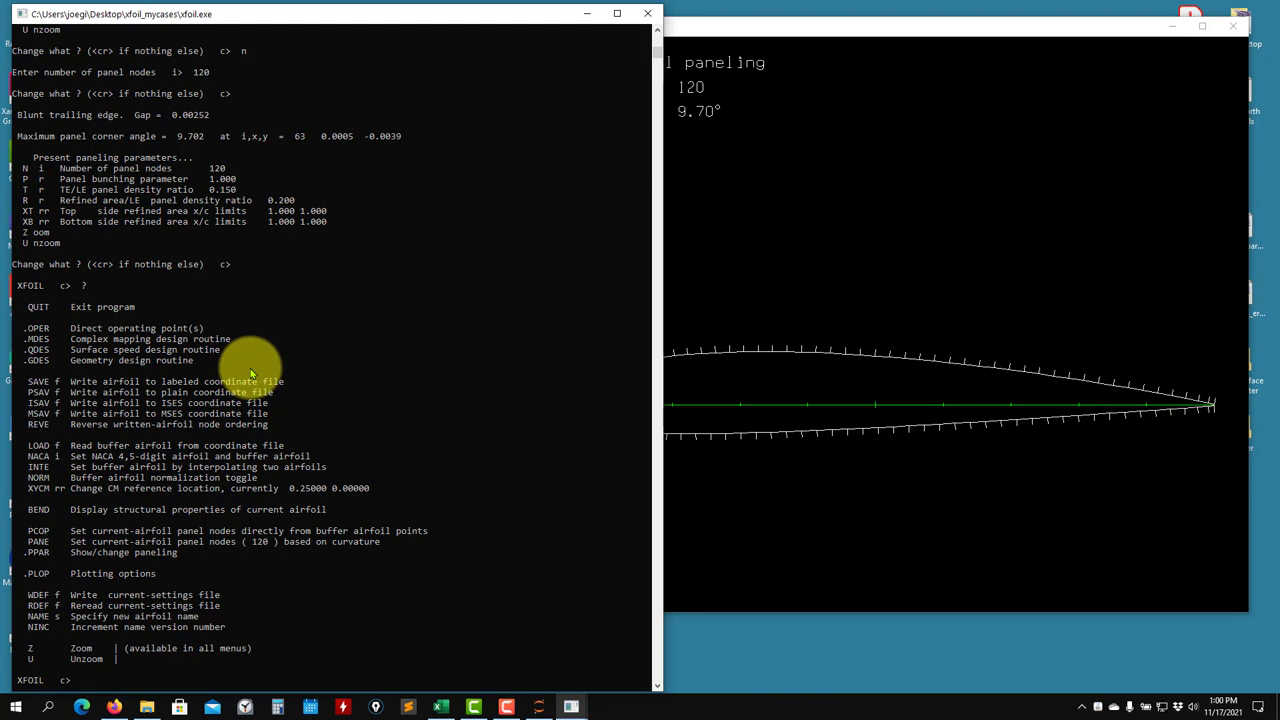
Step: Enter the operating-point menu with oper and list its commands with ? to review them
type("oper")
key("Return")
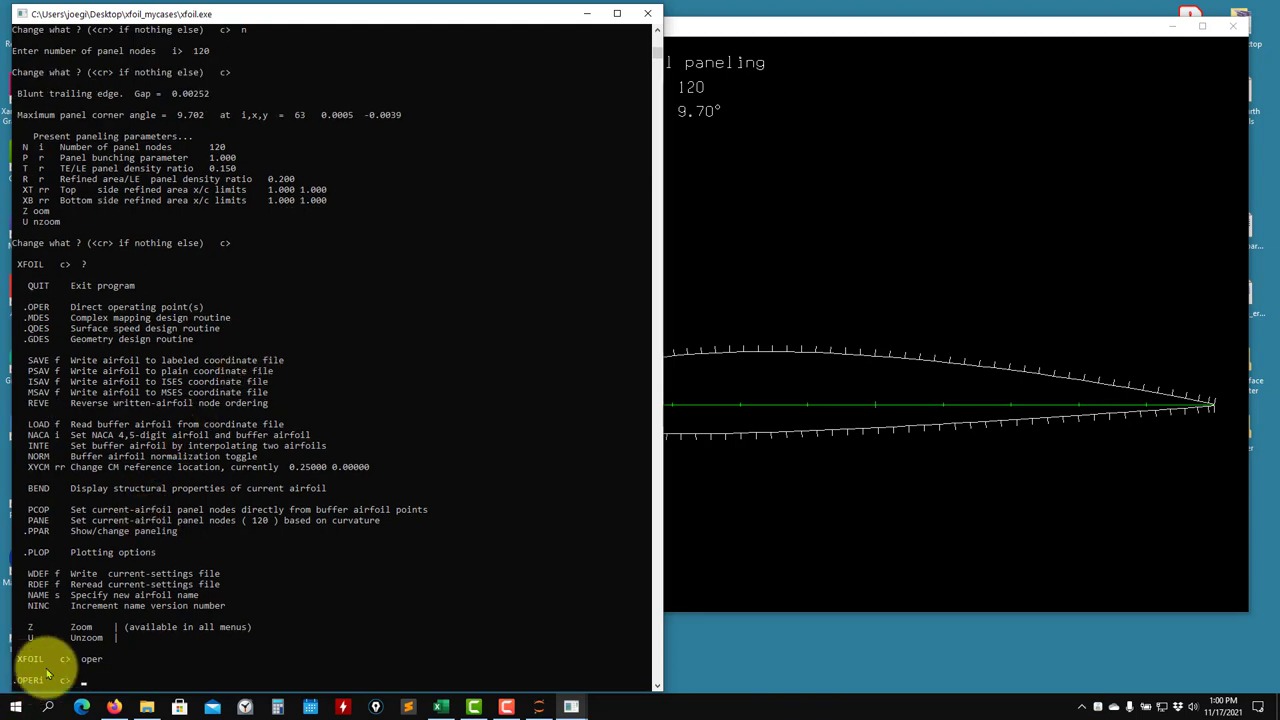
type("?")
key("Return")
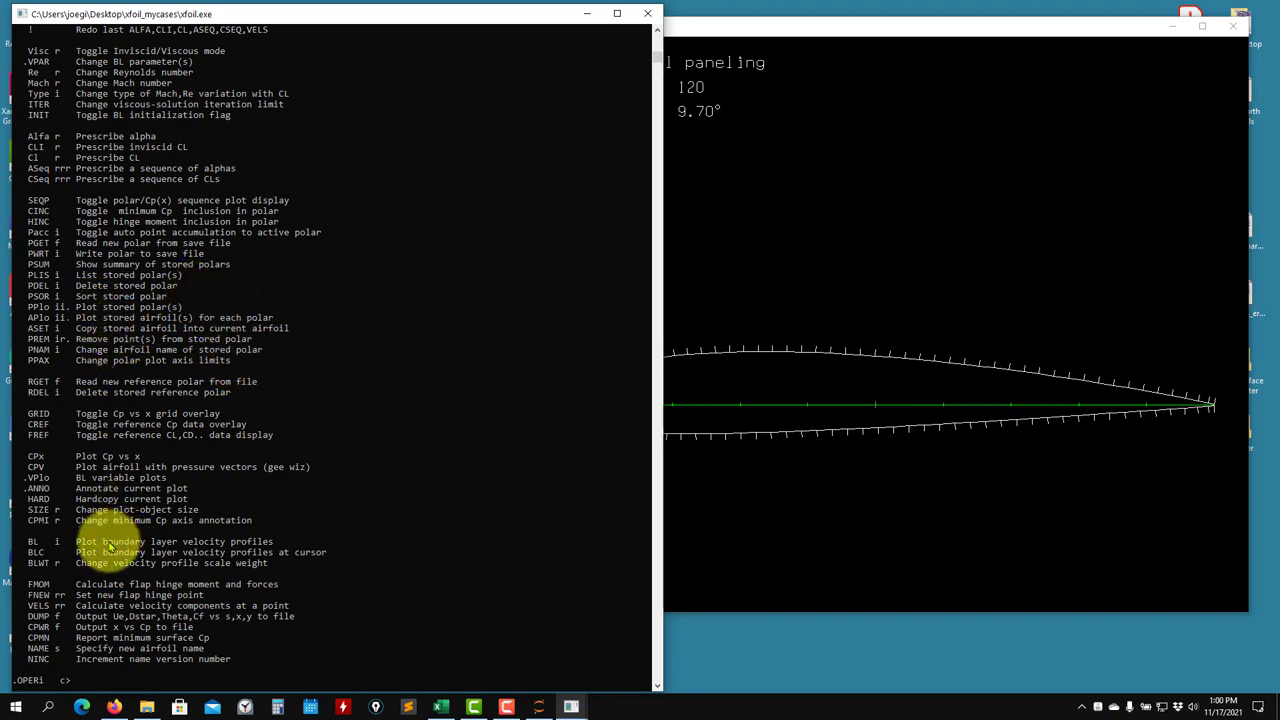
scroll(145, 490, "up", 2)
scroll(145, 485, "up", 1)
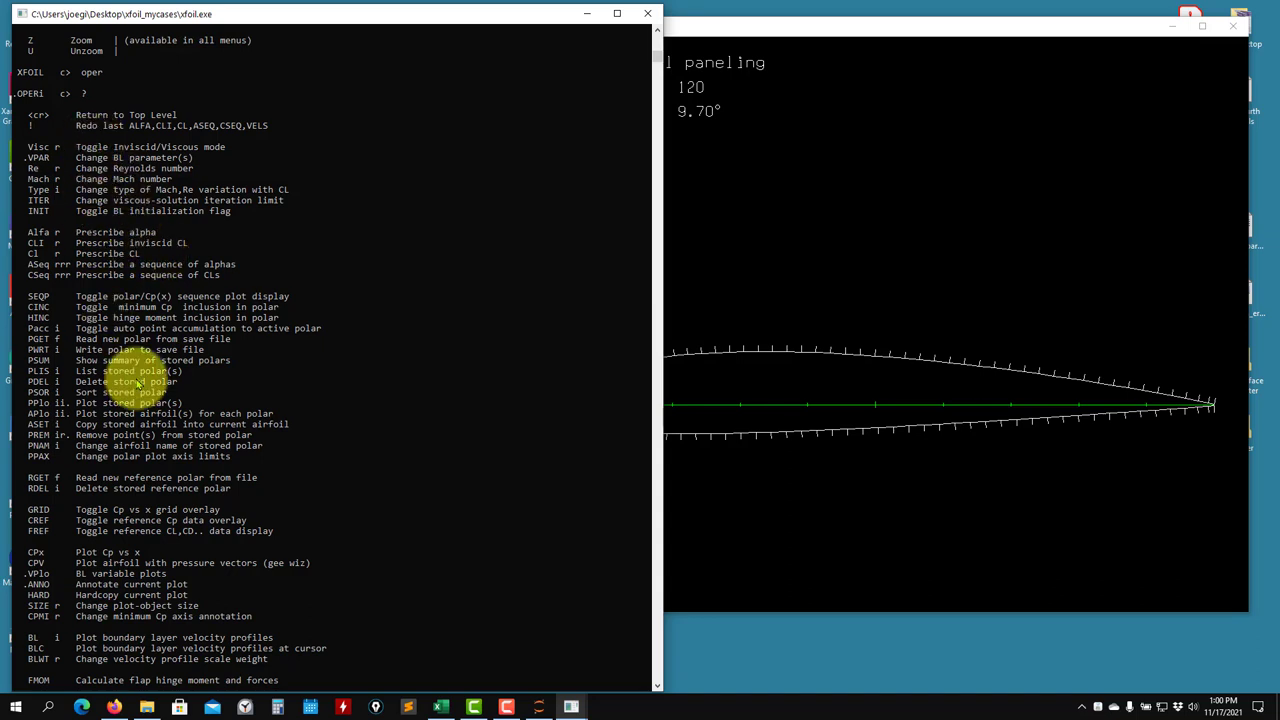
scroll(140, 385, "down", 5)
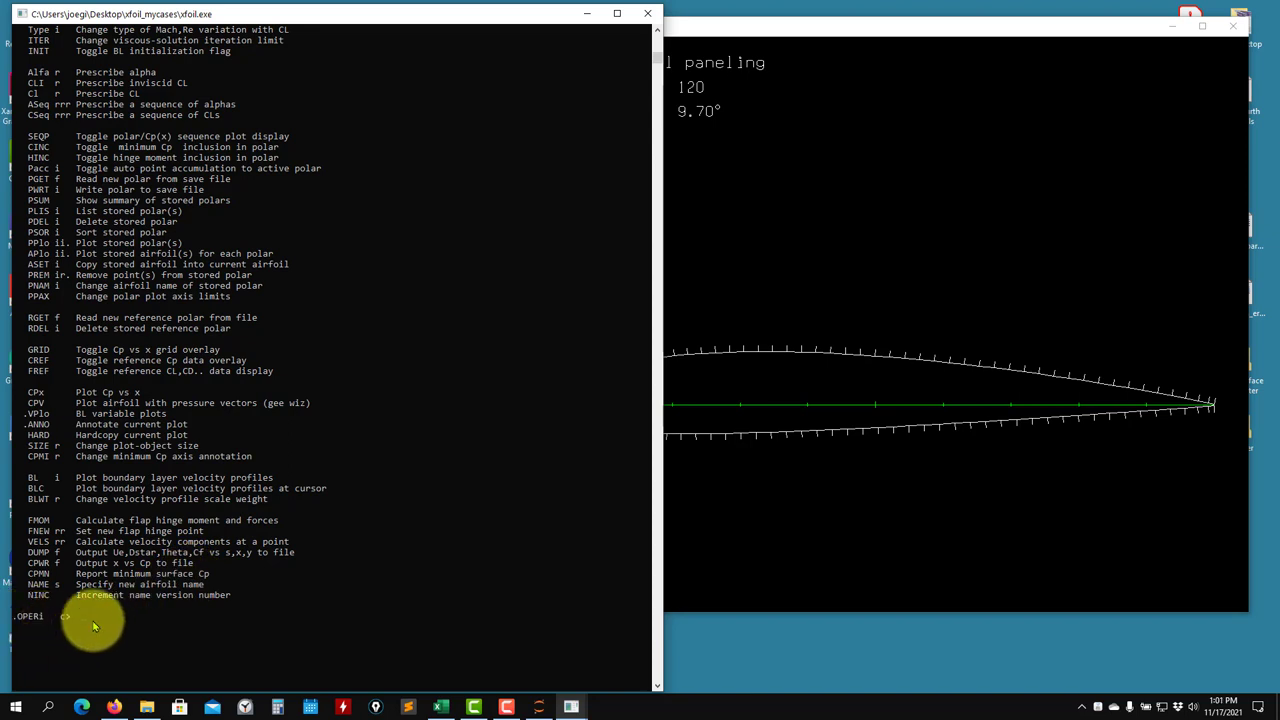
Step: Return to the top level, re-enter oper and review the viscous, Reynolds and Mach options in its ? list
key("Return")
type("oper")
key("Return")
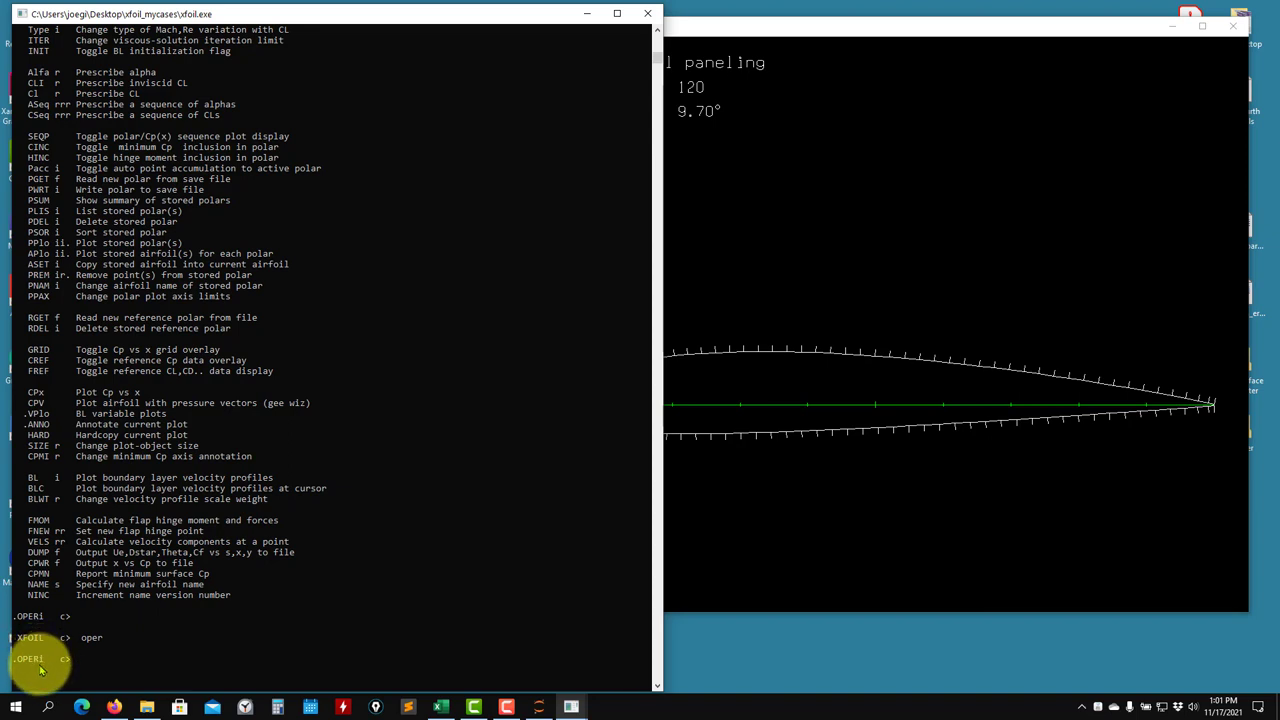
type("?")
key("Return")
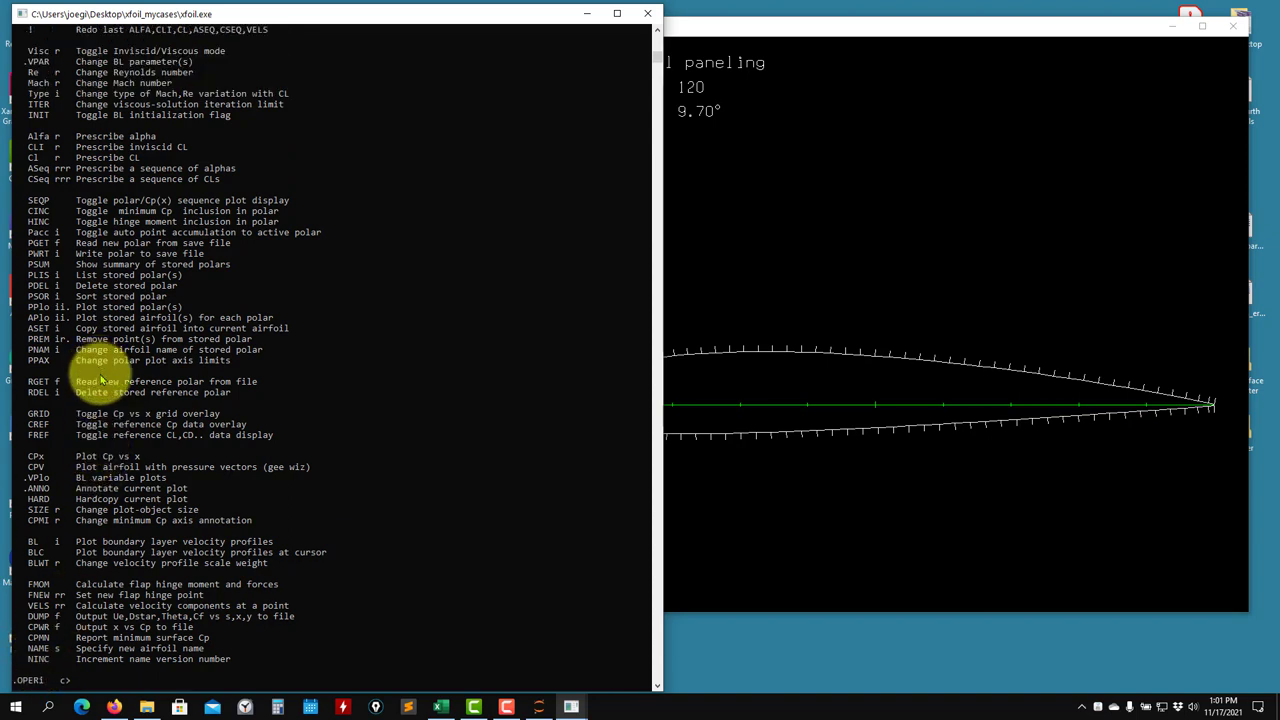
scroll(230, 405, "up", 1)
scroll(413, 418, "down", 1)
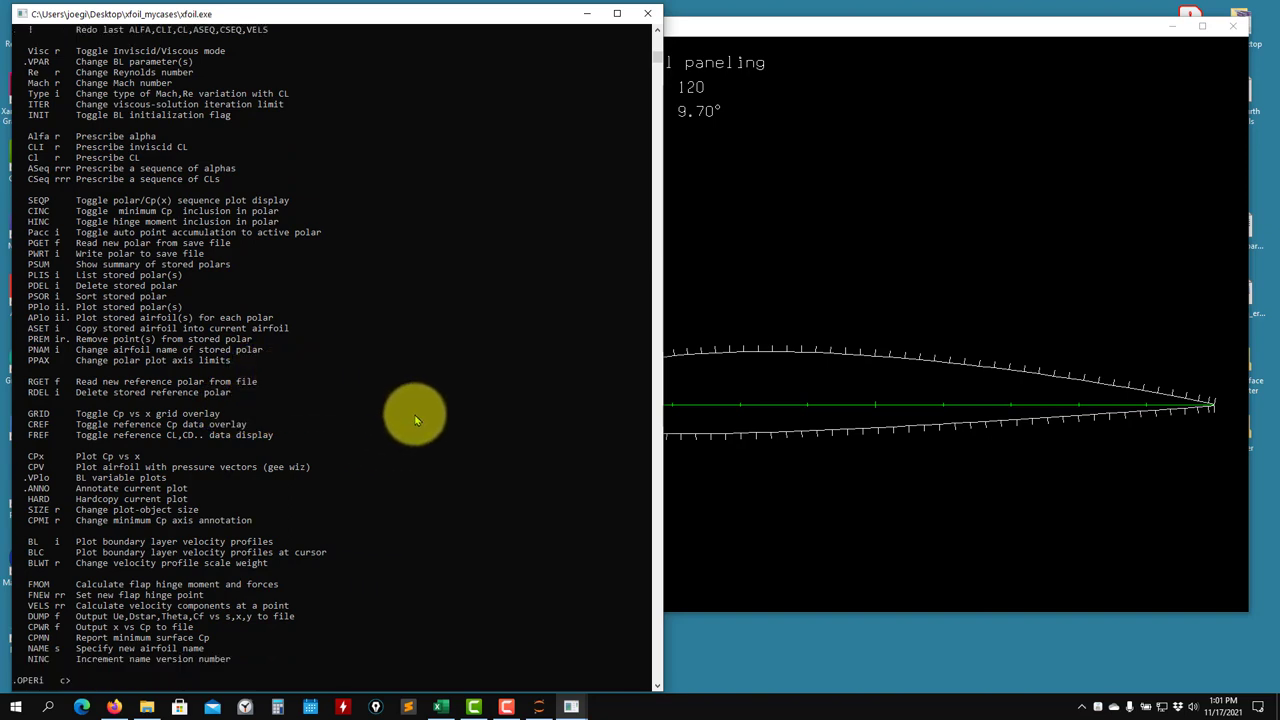
scroll(414, 415, "up", 1)
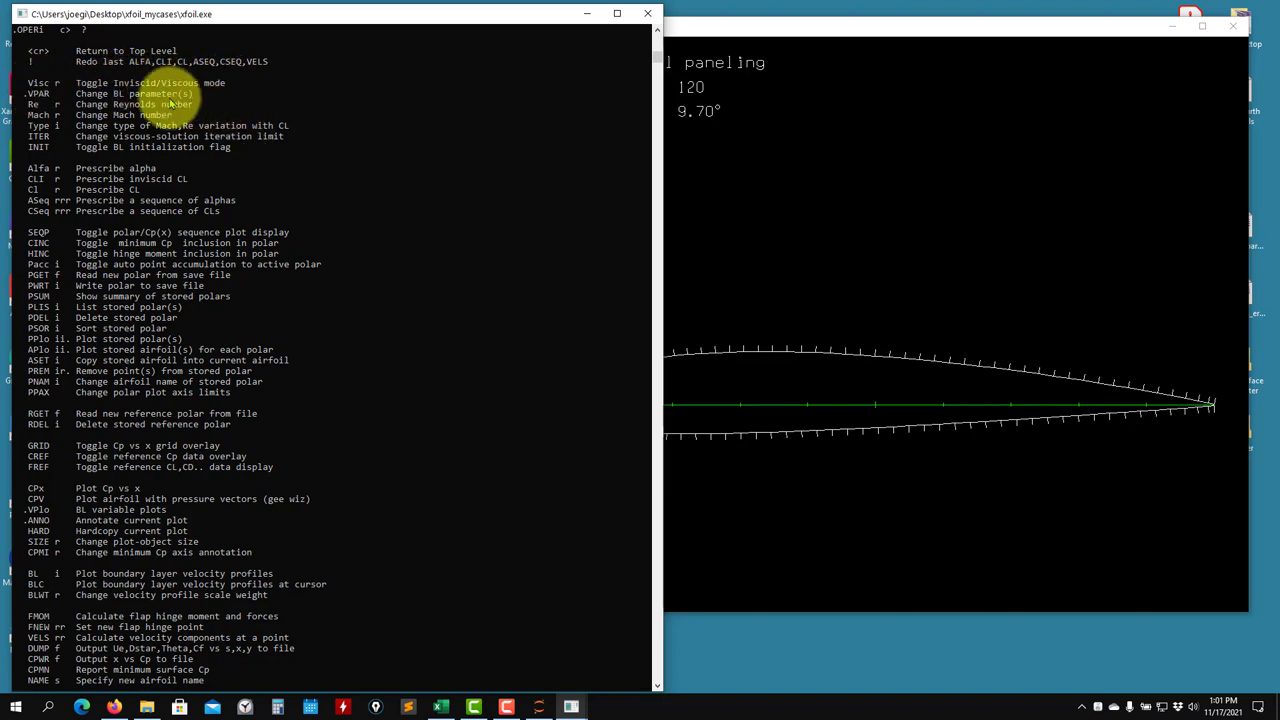
Step: Exit and re-enter the oper menu, view the airfoil plot, and list the operating-point commands again with ?
key("Return")
type("oper")
key("Return")
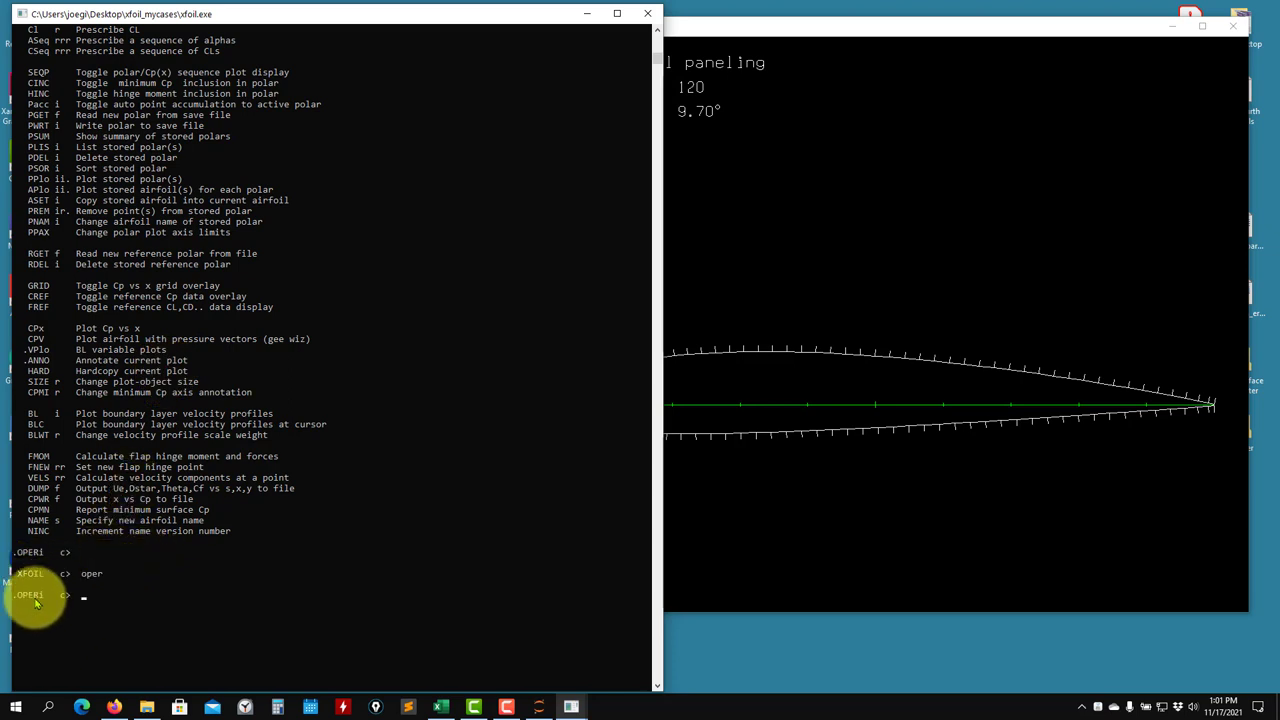
left_click(777, 242)
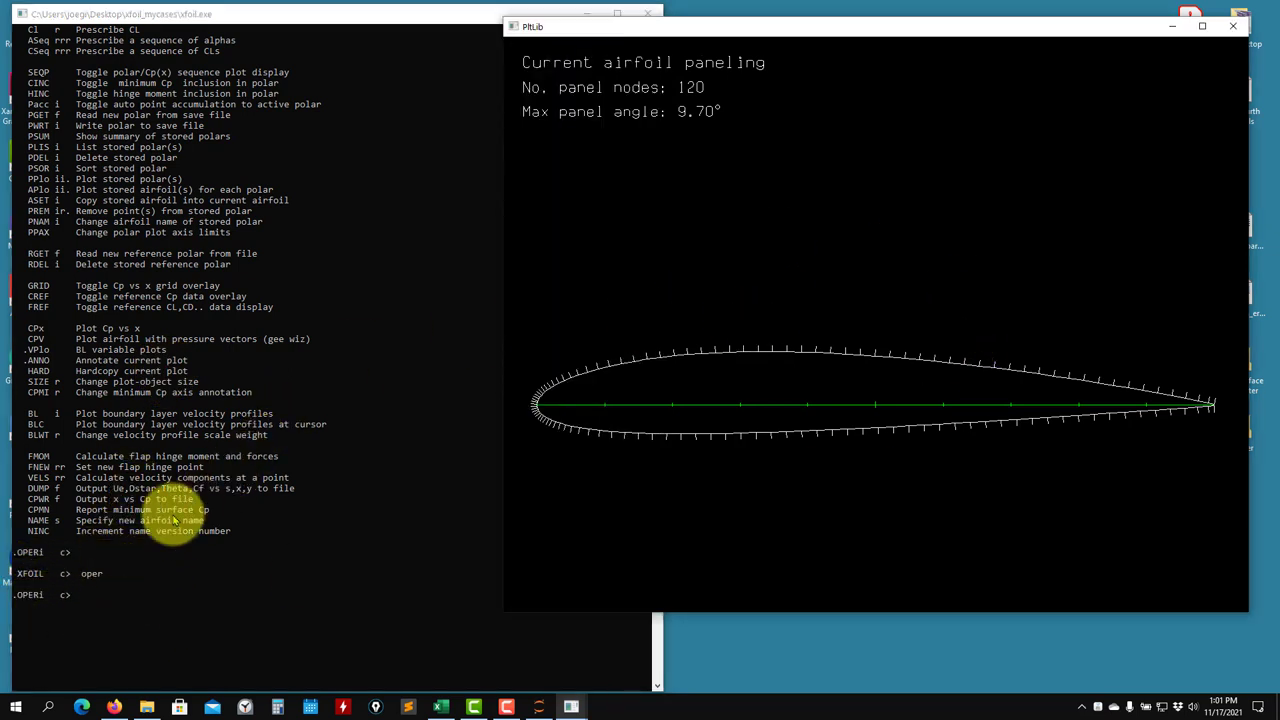
left_click(65, 590)
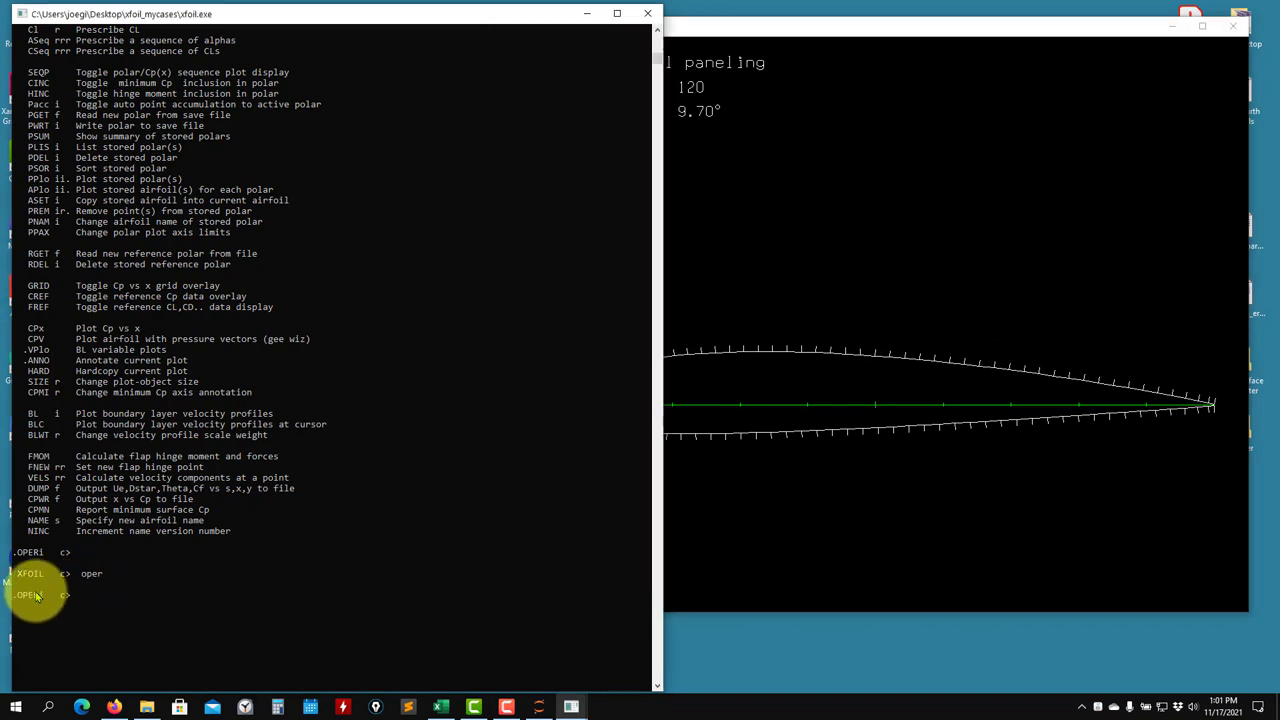
type("?")
key("Return")
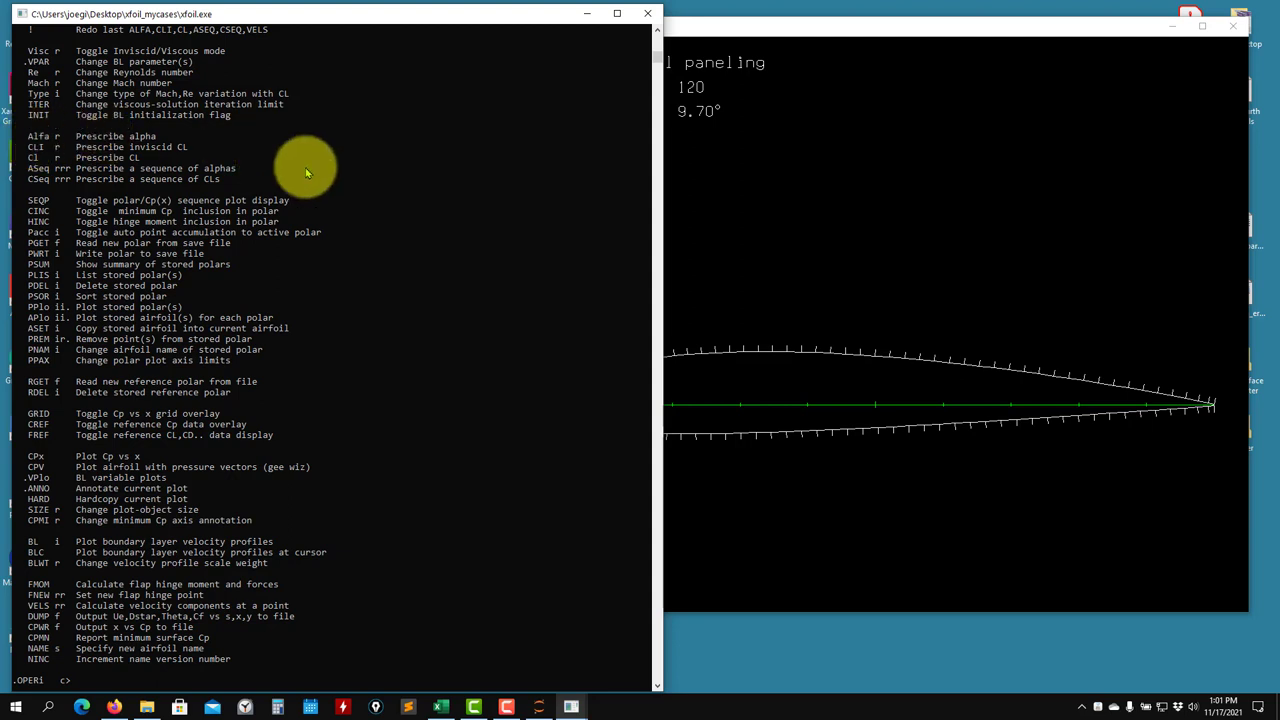
Step: Restart the oper menu and compute the inviscid solution at a 0-degree angle of attack with alfa
key("Return")
type("oper")
key("Return")
type("alfa")
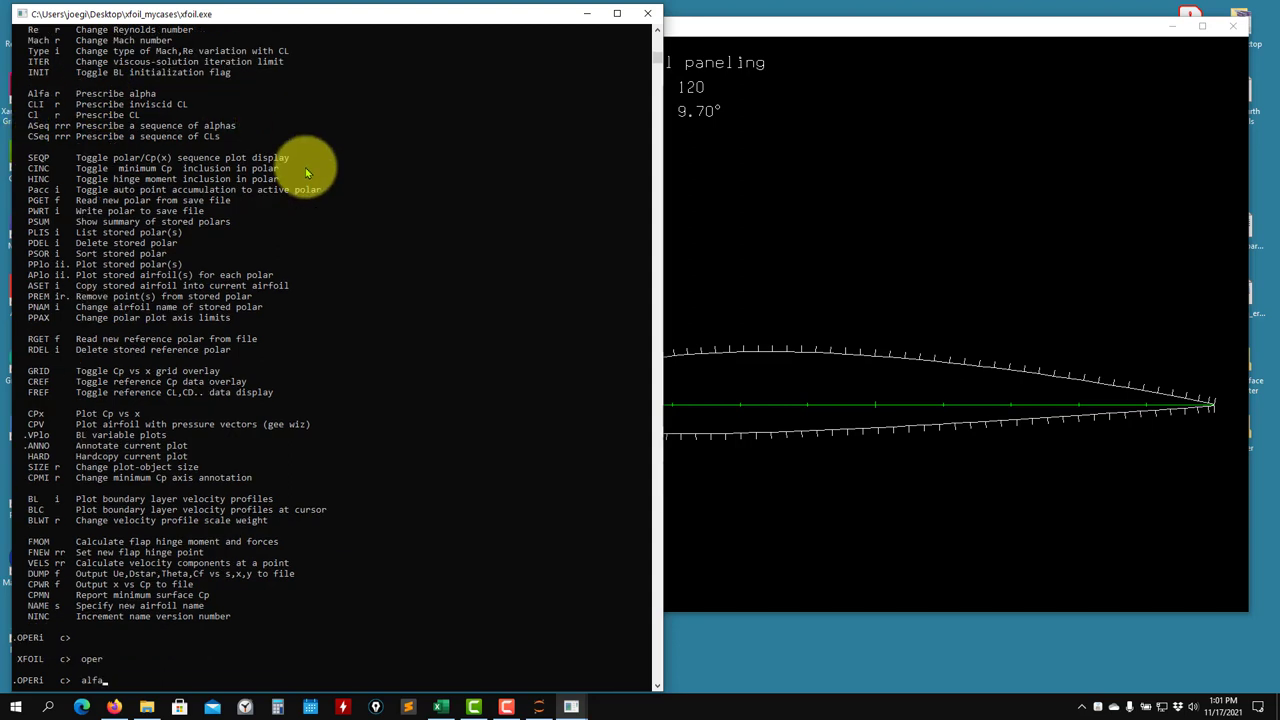
key("Return")
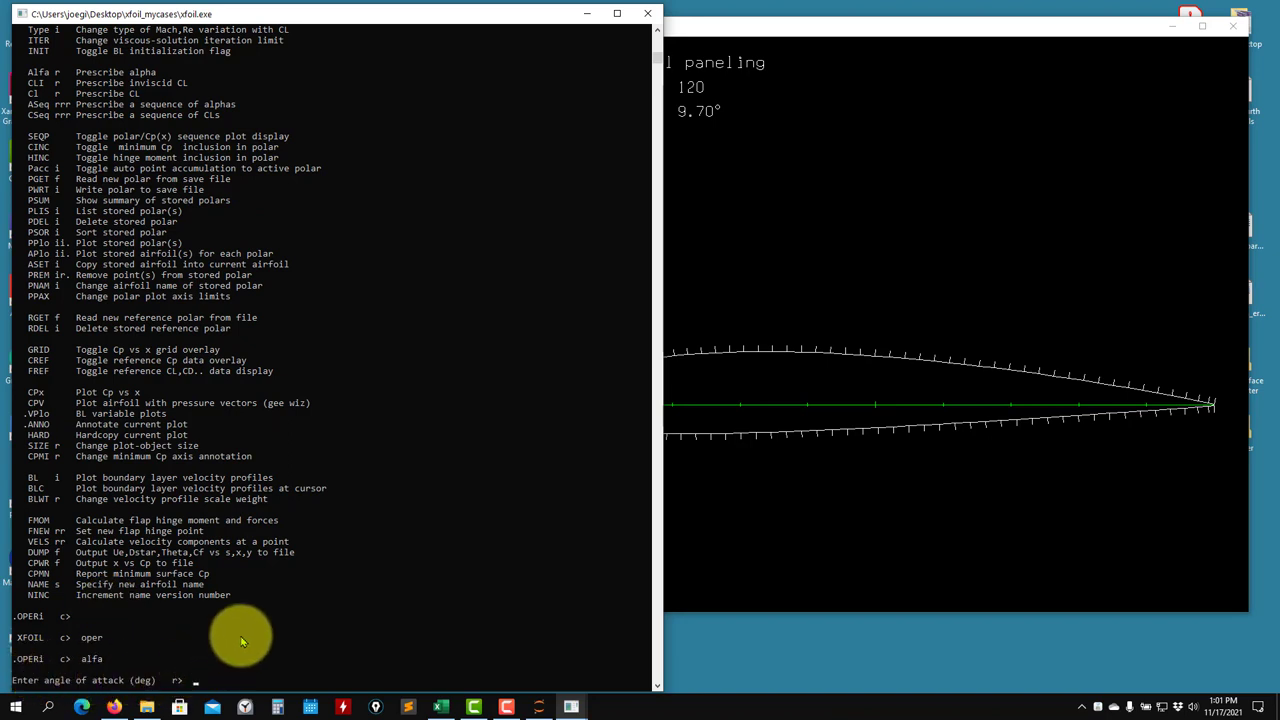
type("0")
key("Return")
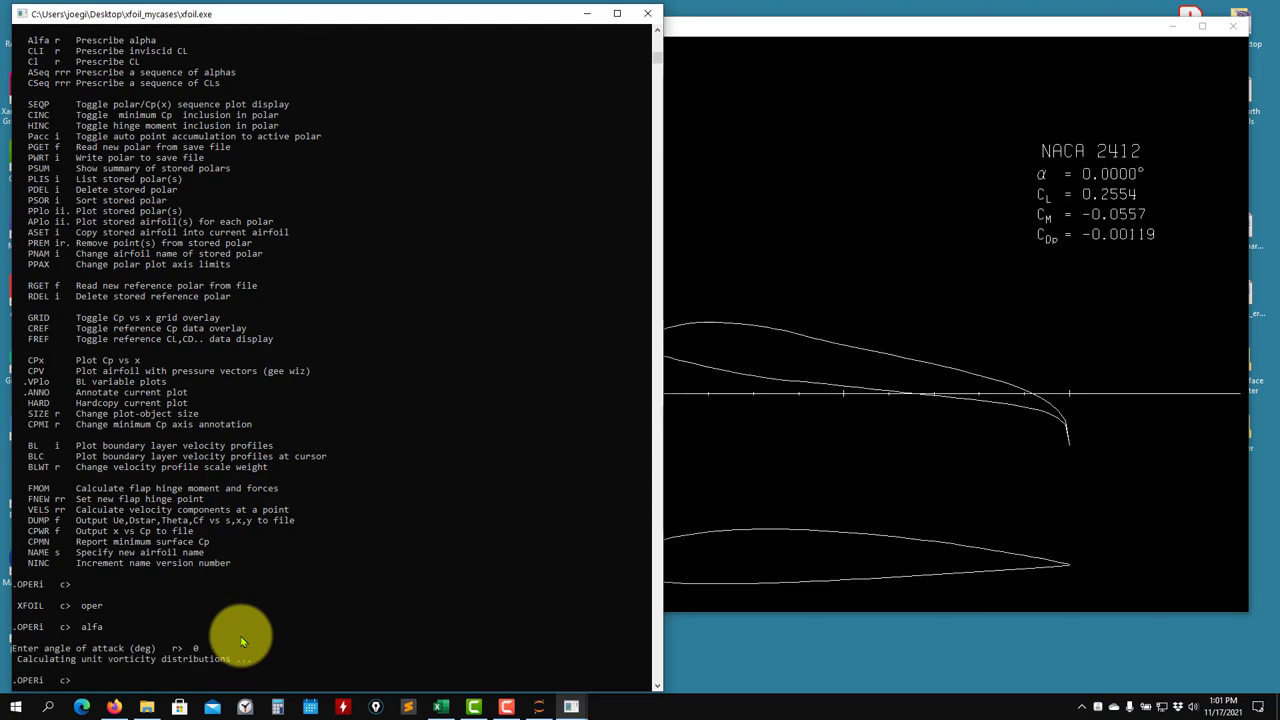
Step: Inspect the Cp plot, compute the inviscid solution at a 4-degree angle of attack with alfa 4, and view its plot
left_click(850, 495)
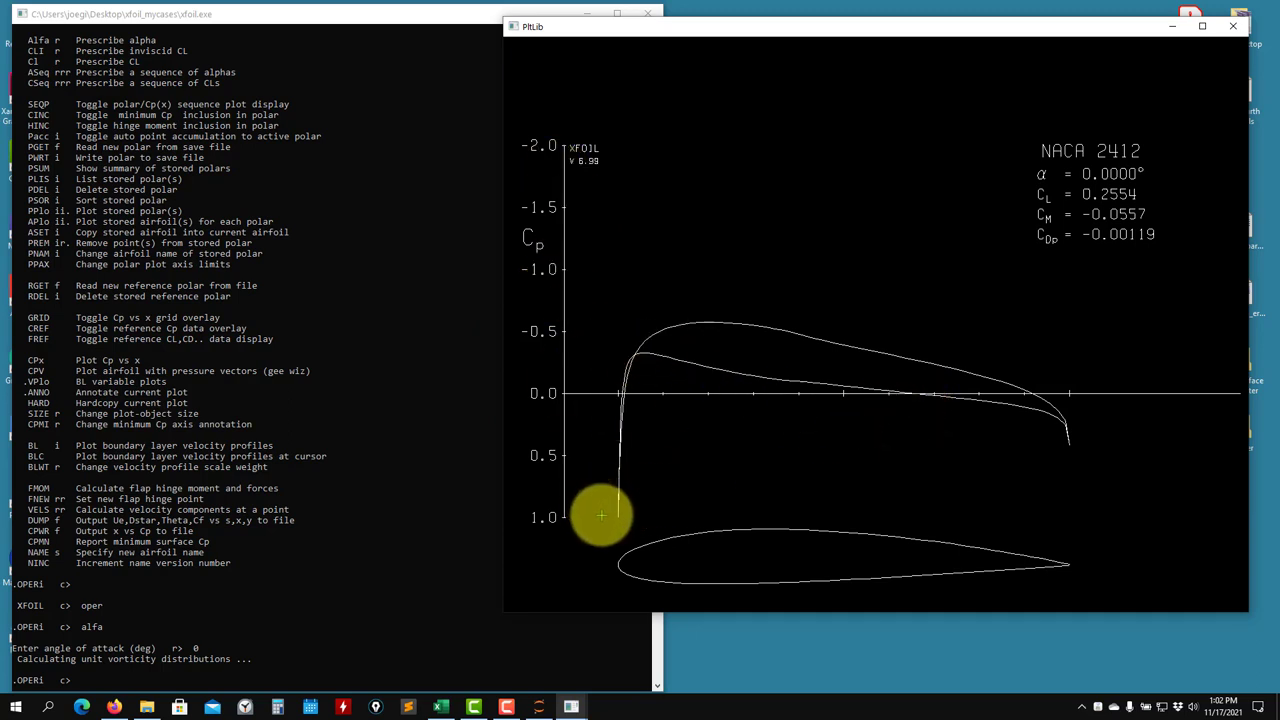
left_click(436, 515)
type("alfa")
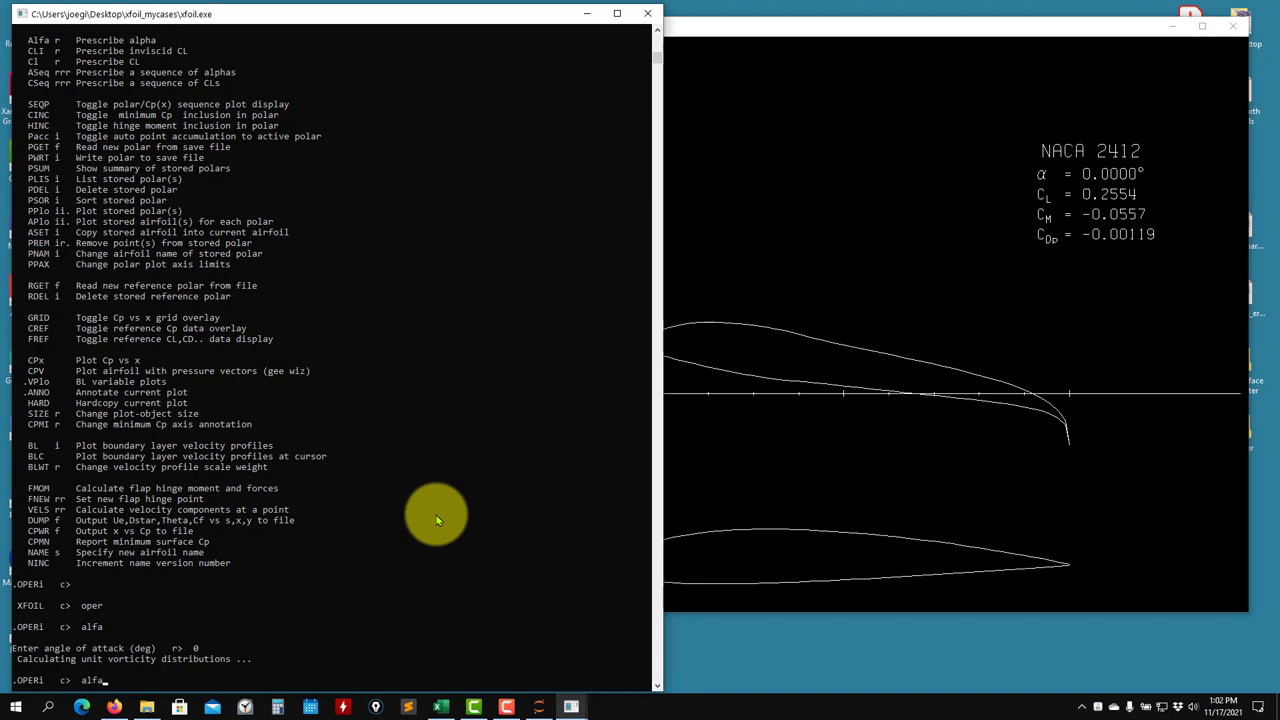
type(" 4")
key("Return")
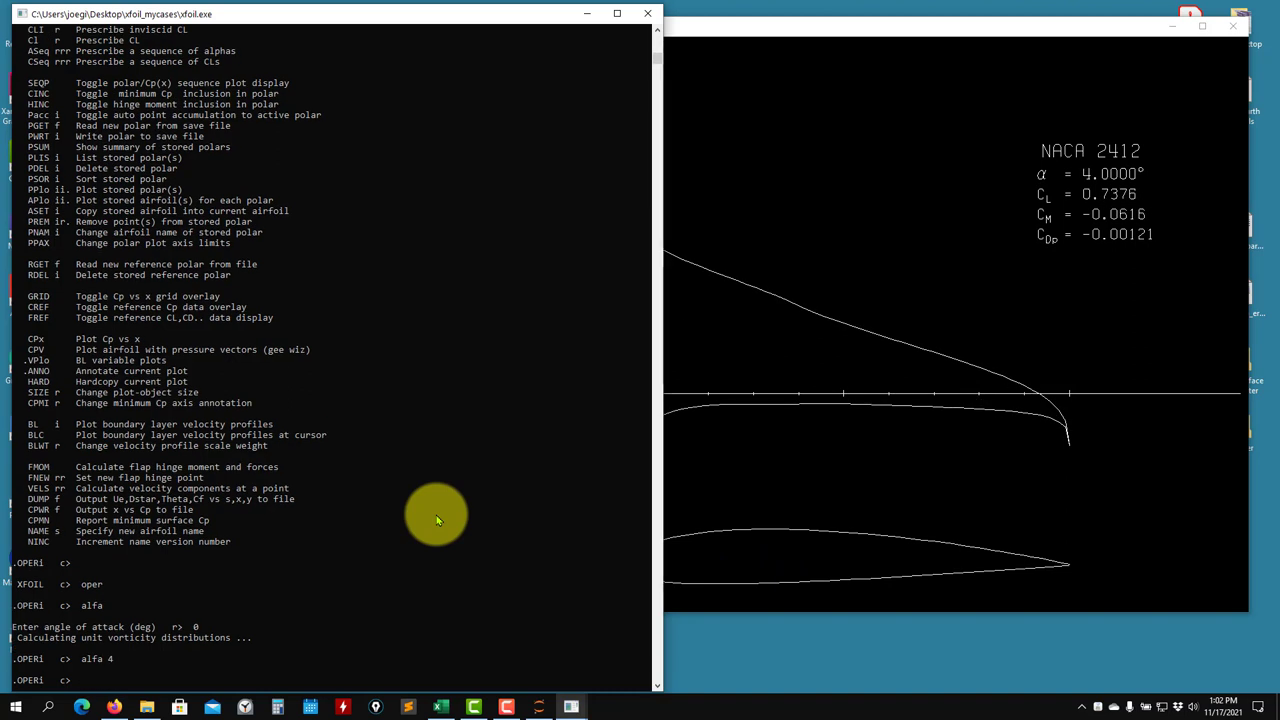
left_click(983, 246)
left_click(195, 360)
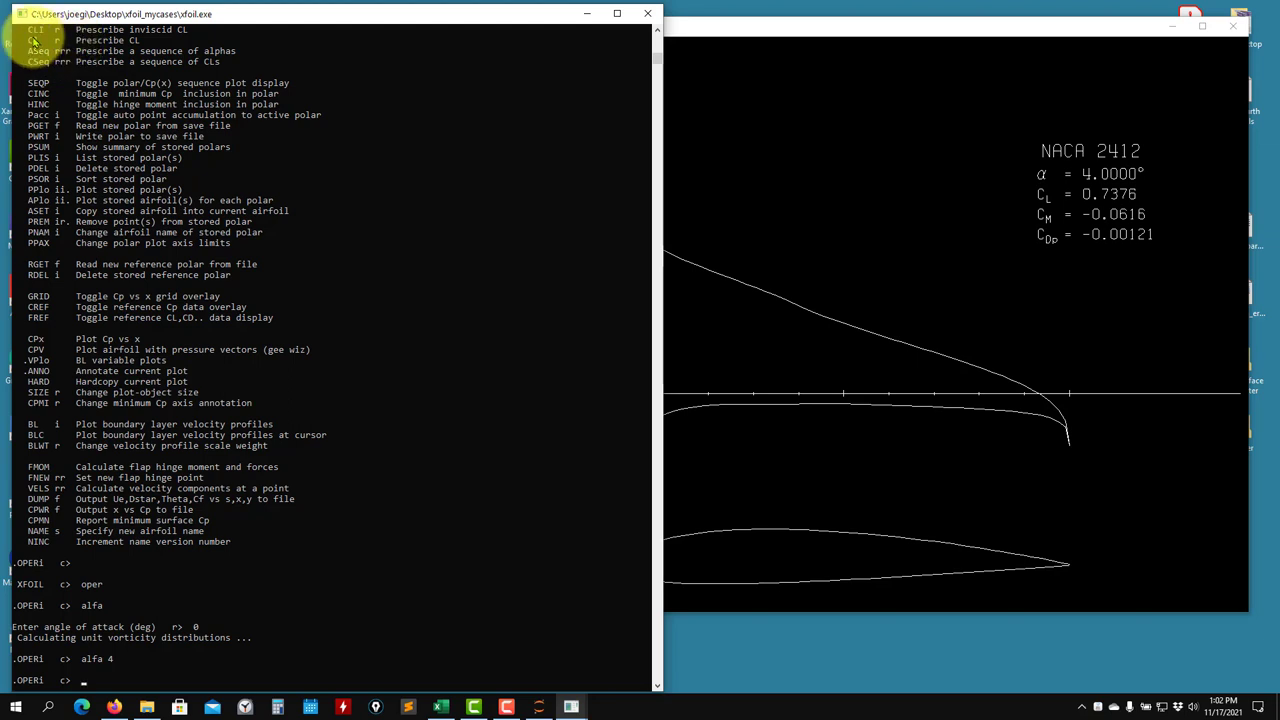
Step: Compute the angle of attack for an inviscid lift coefficient of 0 with cli and bring the Cp plot forward
scroll(45, 45, "up", 1)
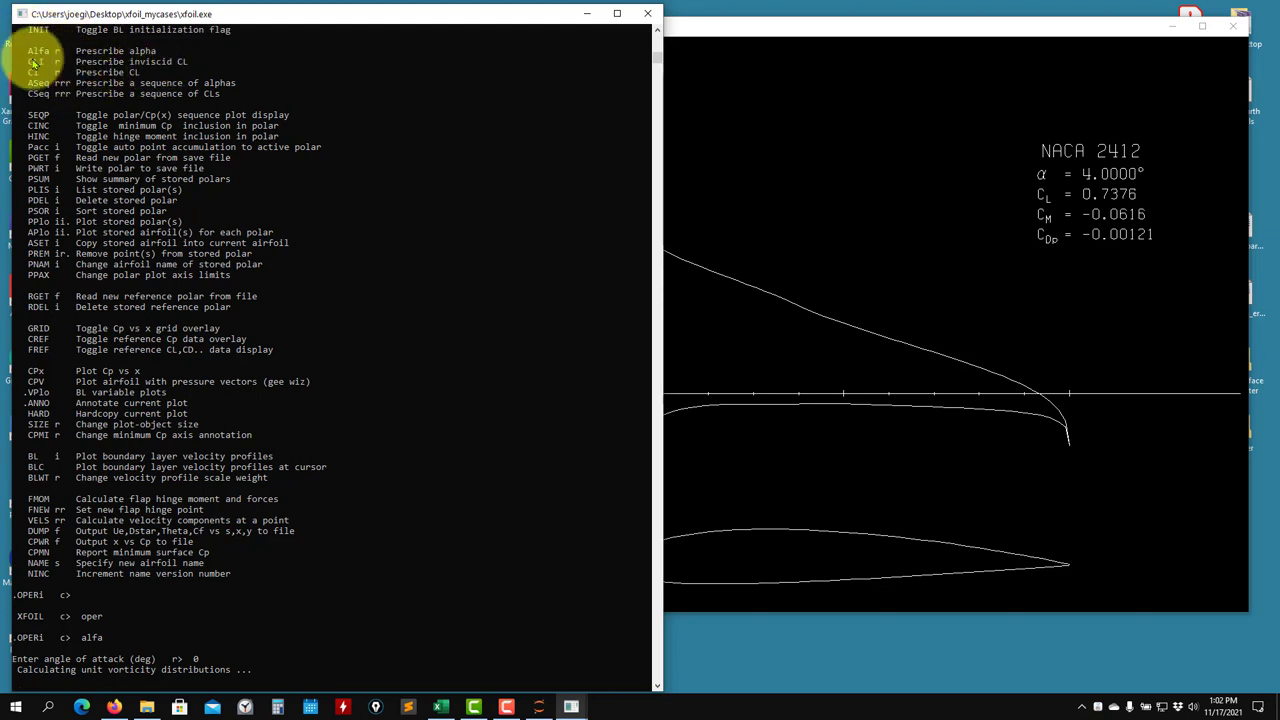
type("cl")
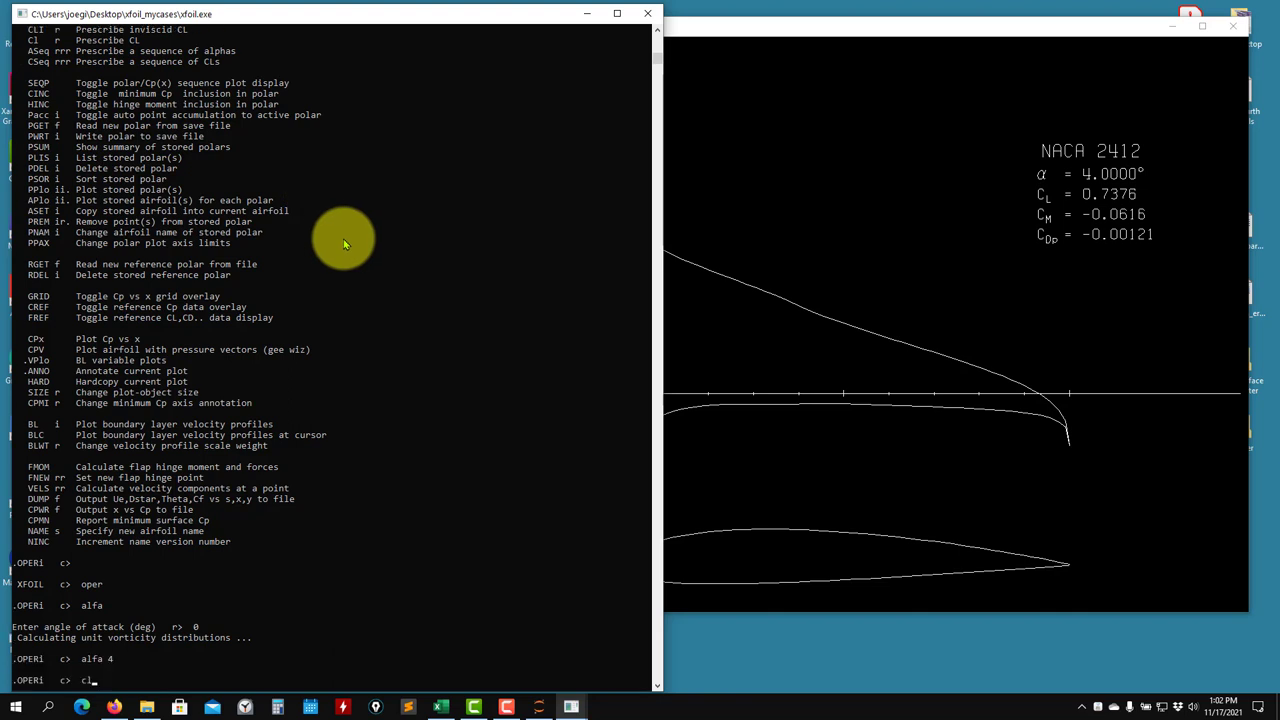
type("i")
key("Return")
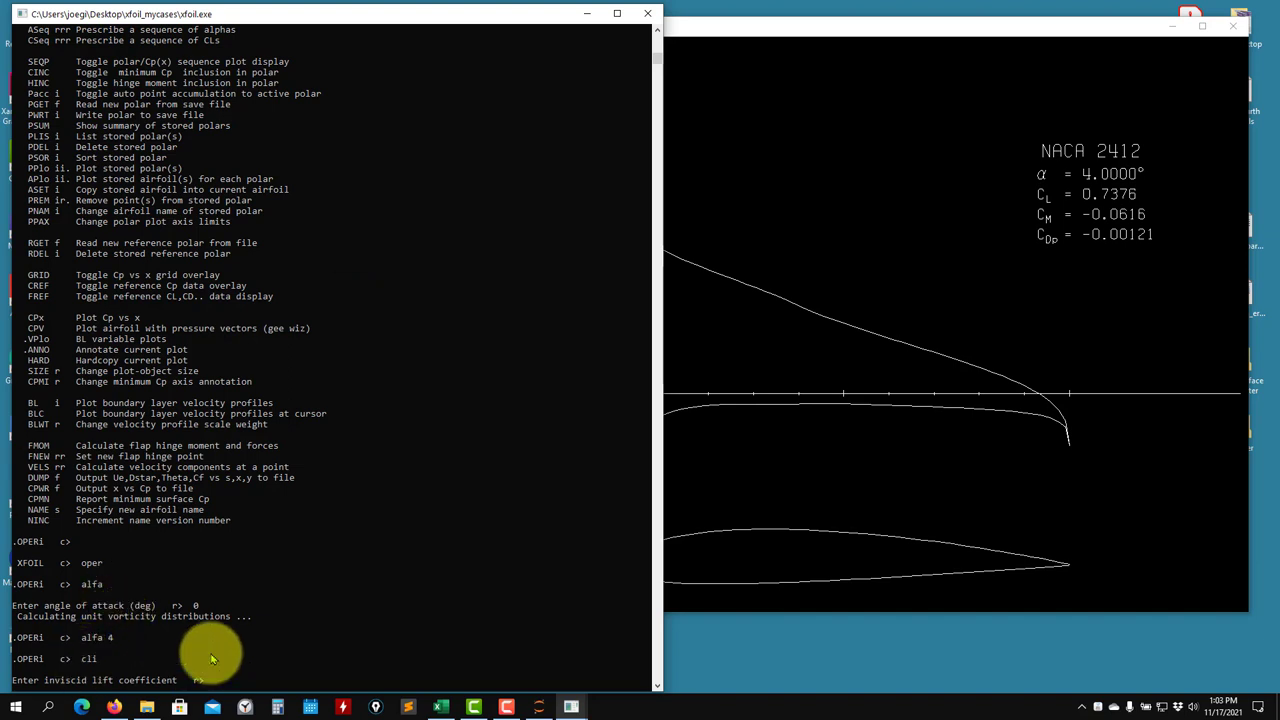
type("0")
key("Return")
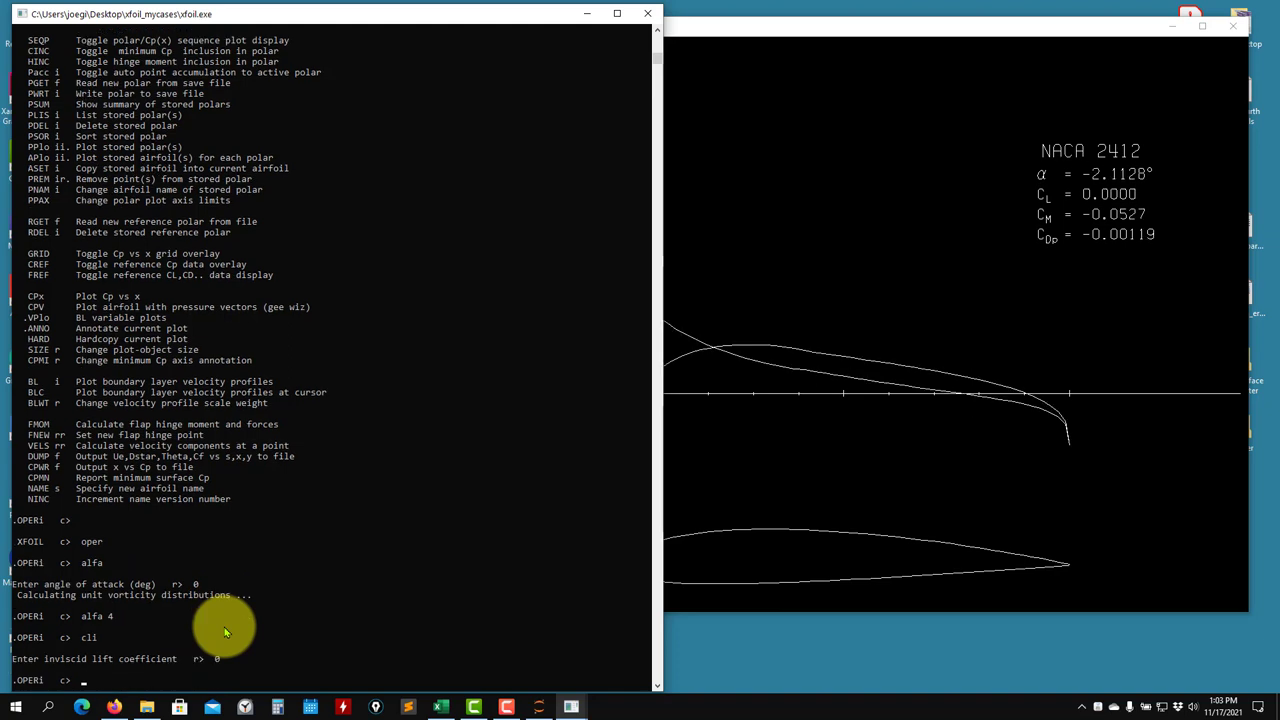
left_click(1109, 356)
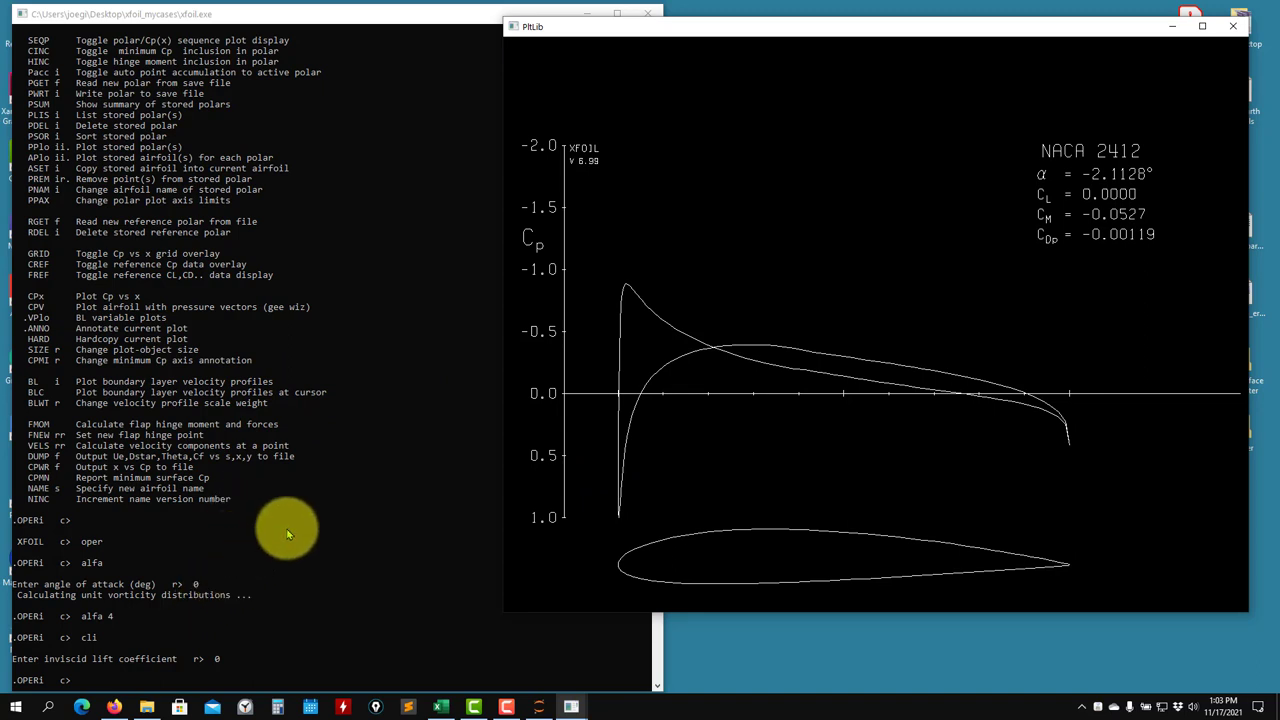
Step: Review the operating-point command list and switch to viscous mode with visc at a Reynolds number of 1000000
scroll(263, 420, "up", 3)
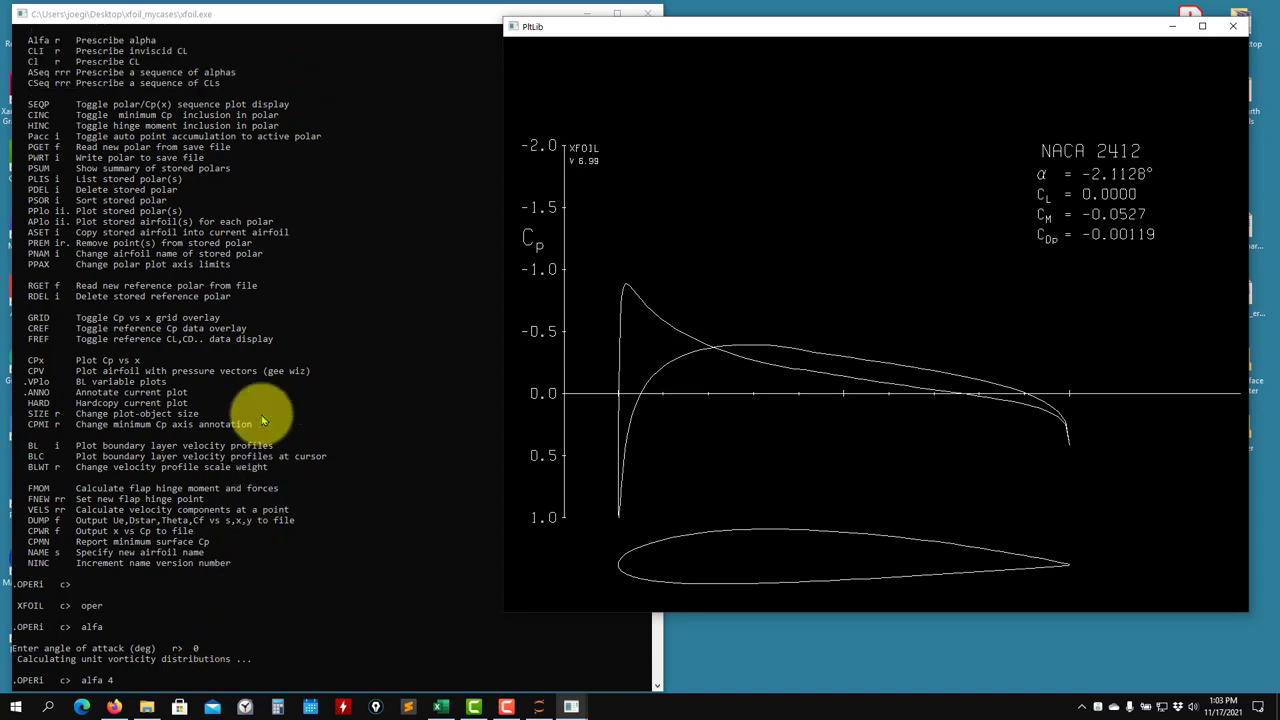
scroll(263, 420, "up", 4)
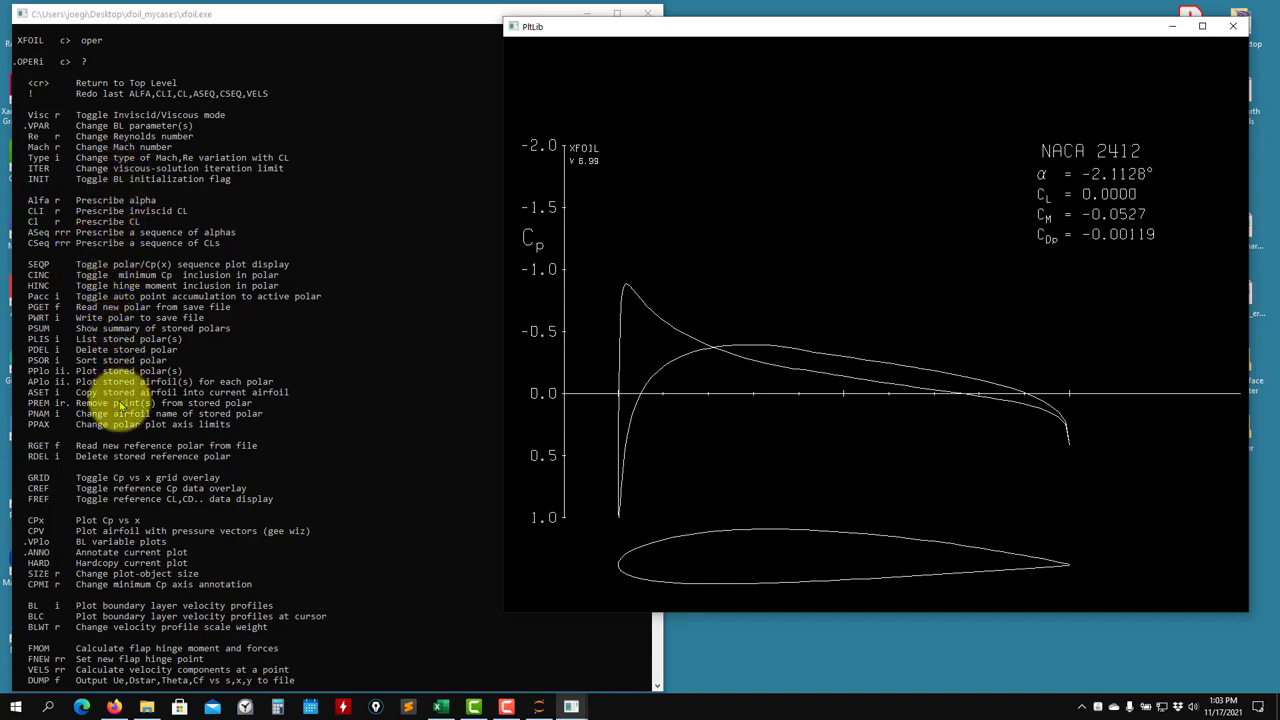
scroll(120, 405, "down", 3)
scroll(118, 405, "down", 7)
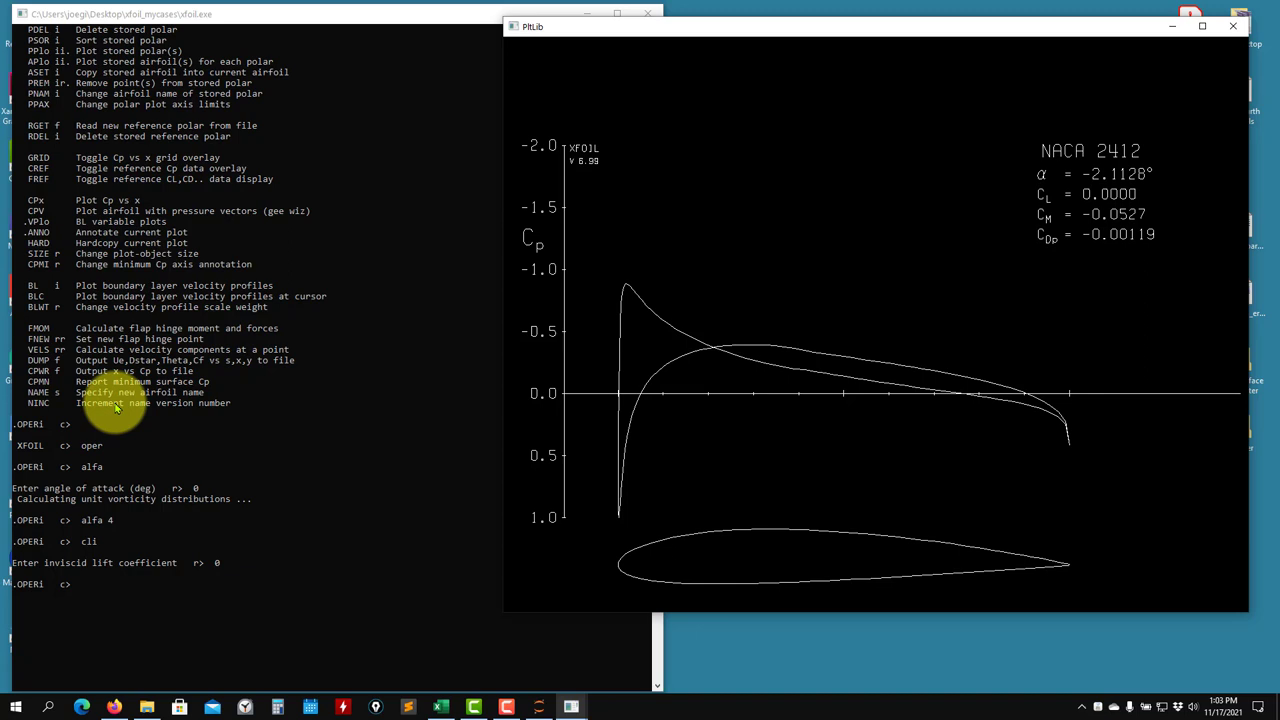
left_click(177, 610)
type("visc")
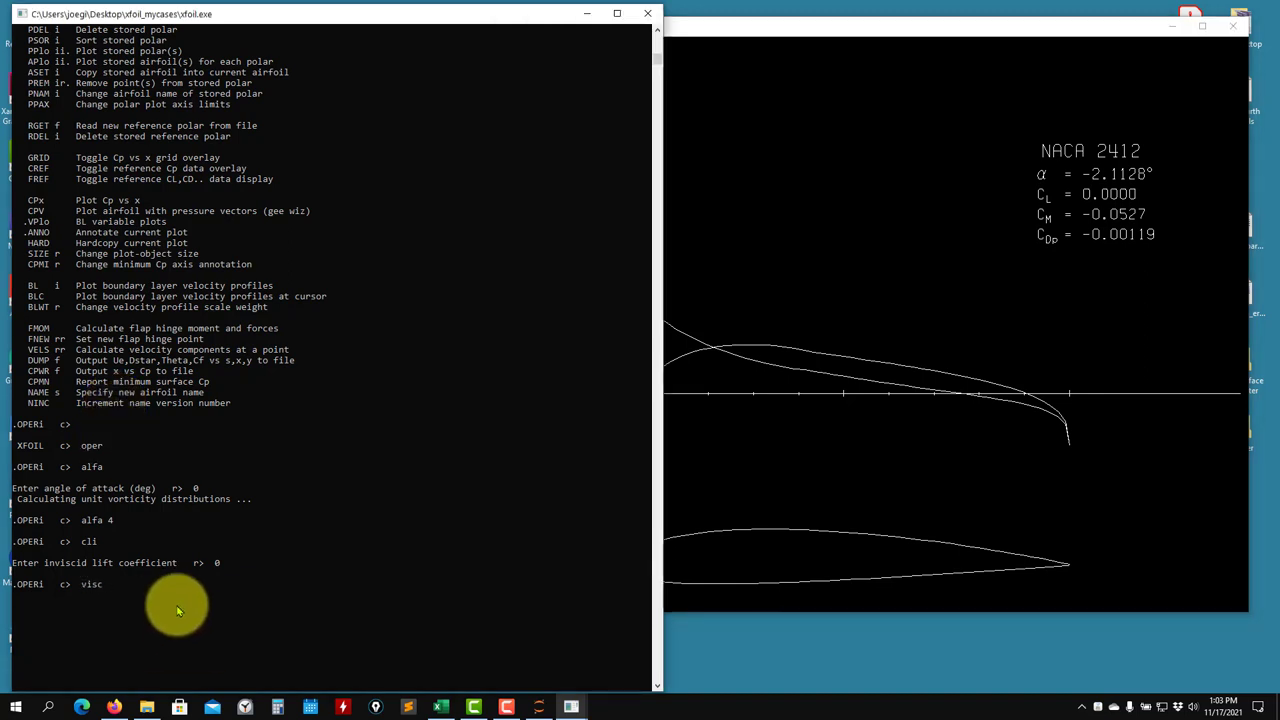
key("Return")
type("000000")
key("Return")
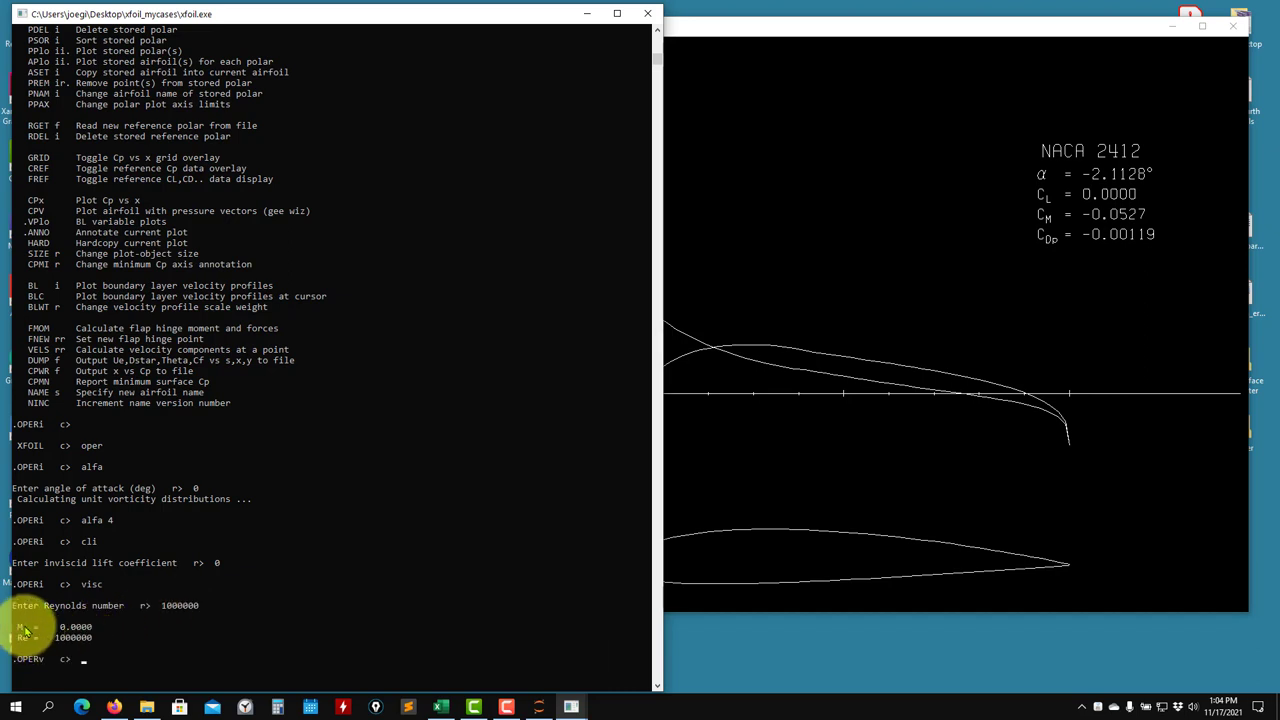
Step: Set the Mach number to 0.3 with mach
type("mach")
key("Return")
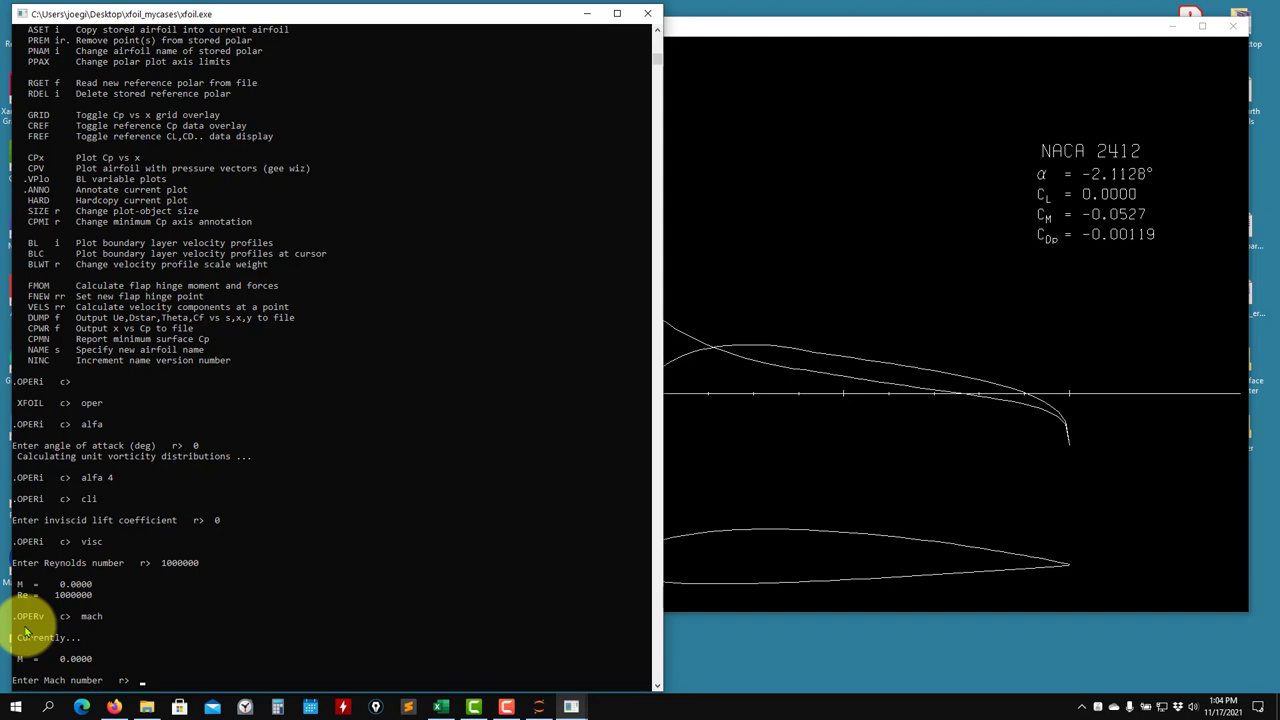
type("0.3")
key("Return")
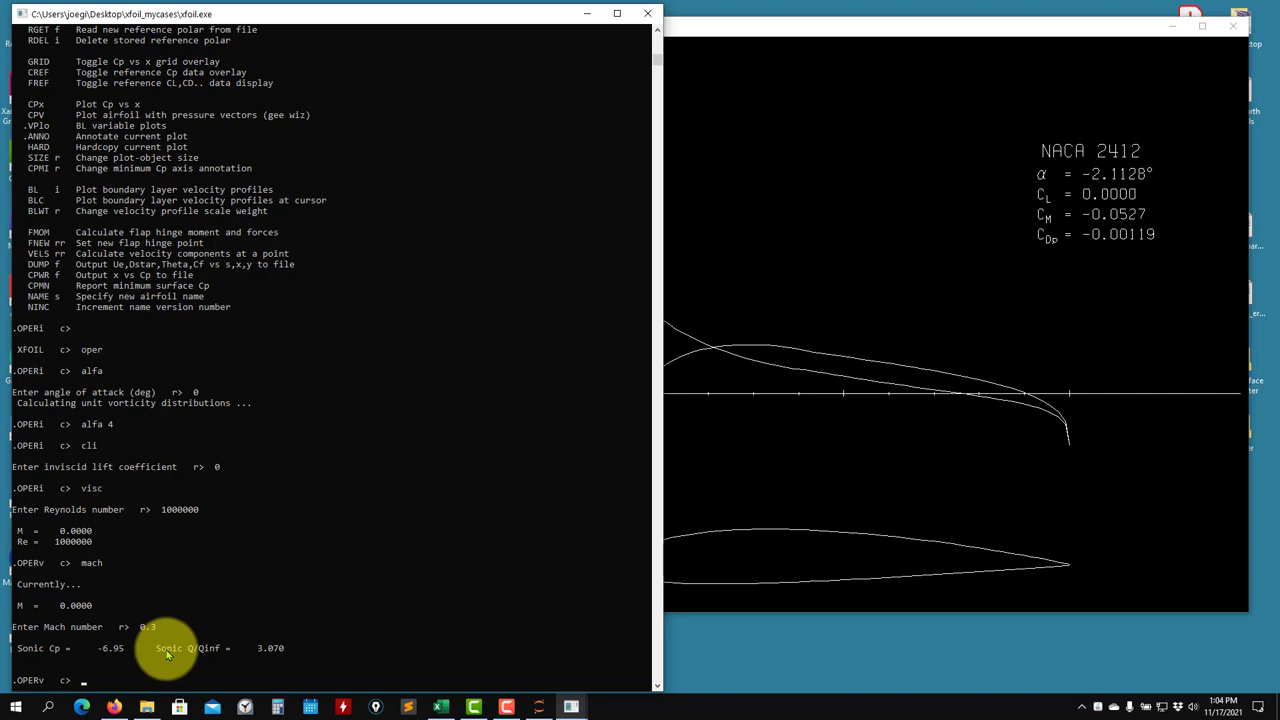
Step: Reset the Mach number to 0 with mach 0 and enter a Reynolds number of 1000000 with re
type("mach 0")
key("Return")
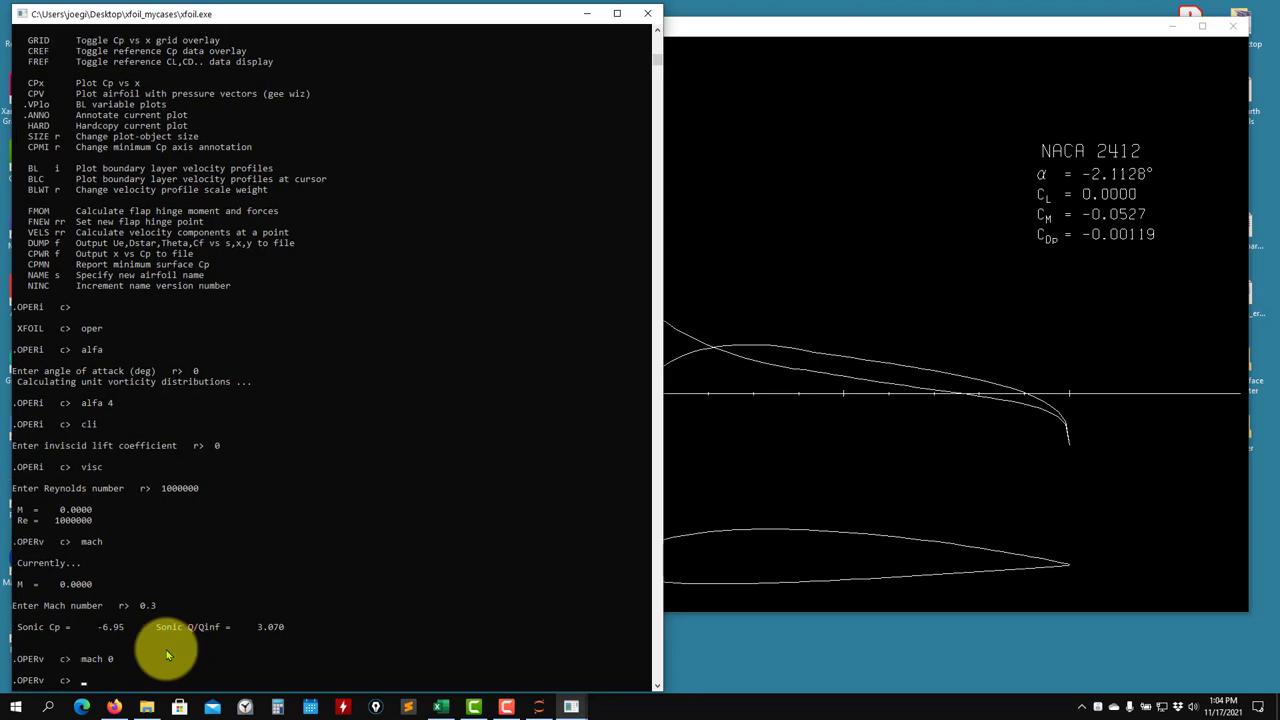
type("re")
key("Return")
type("1000000")
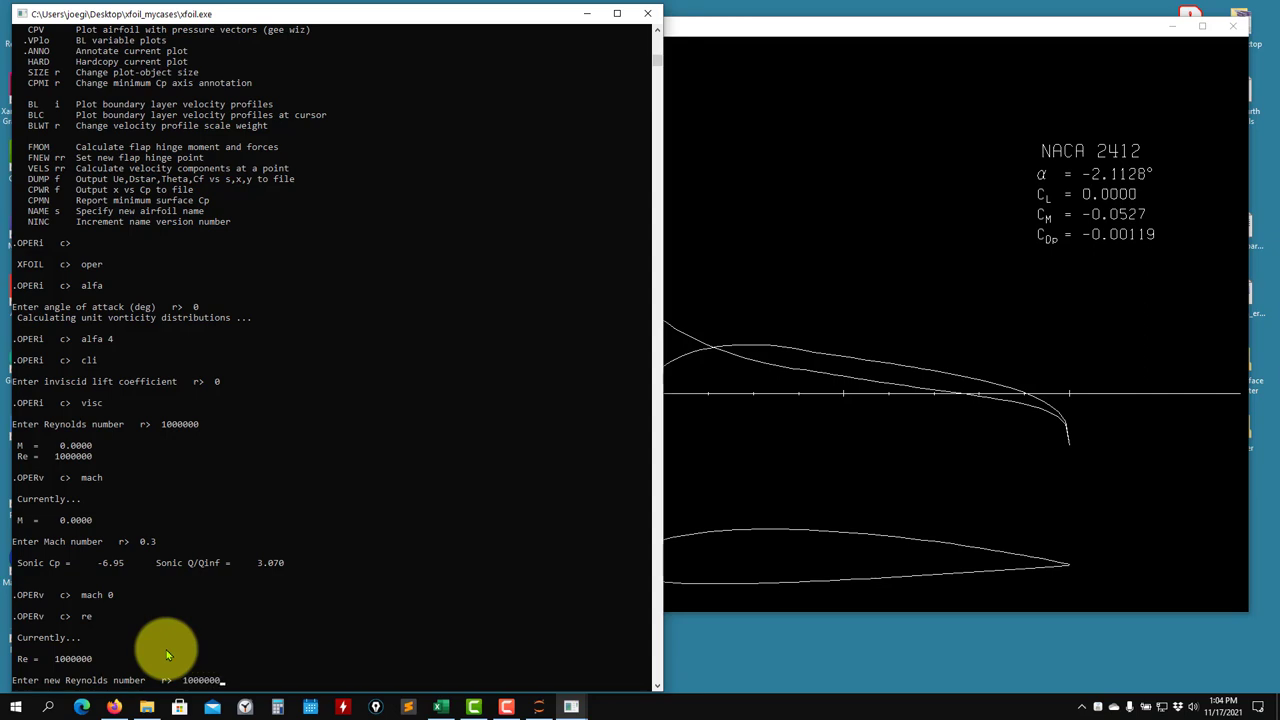
key("Return")
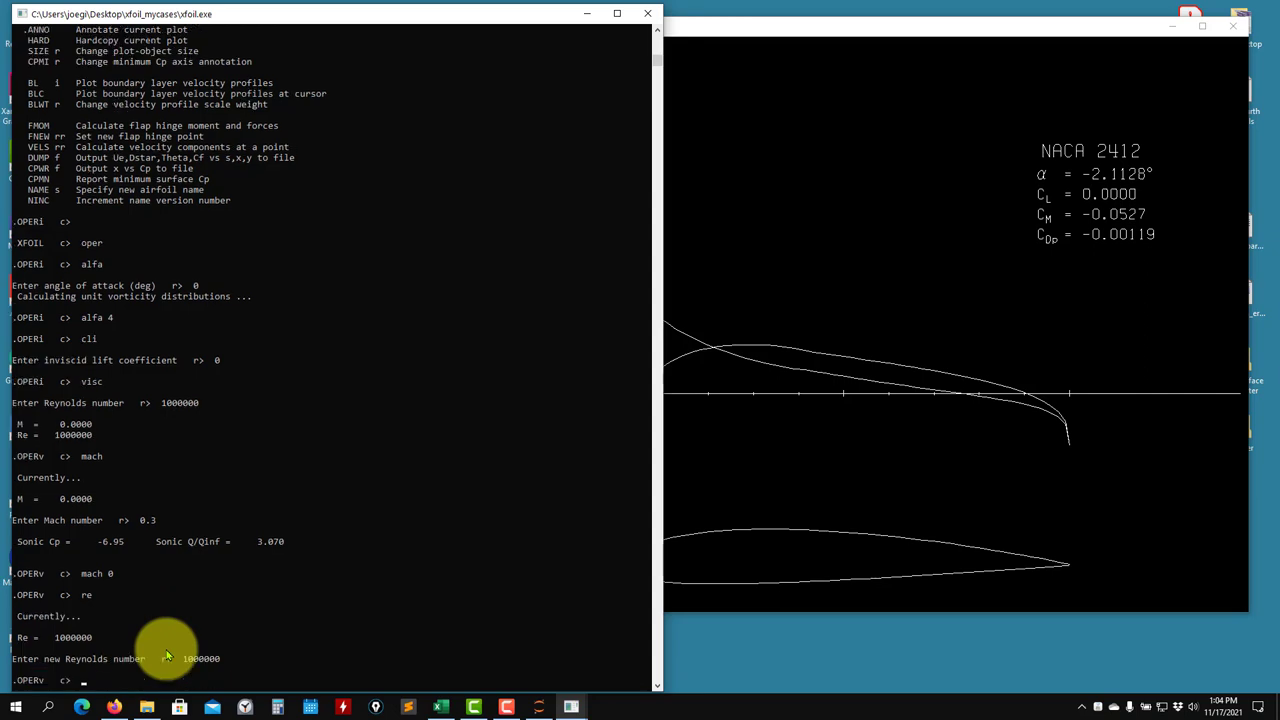
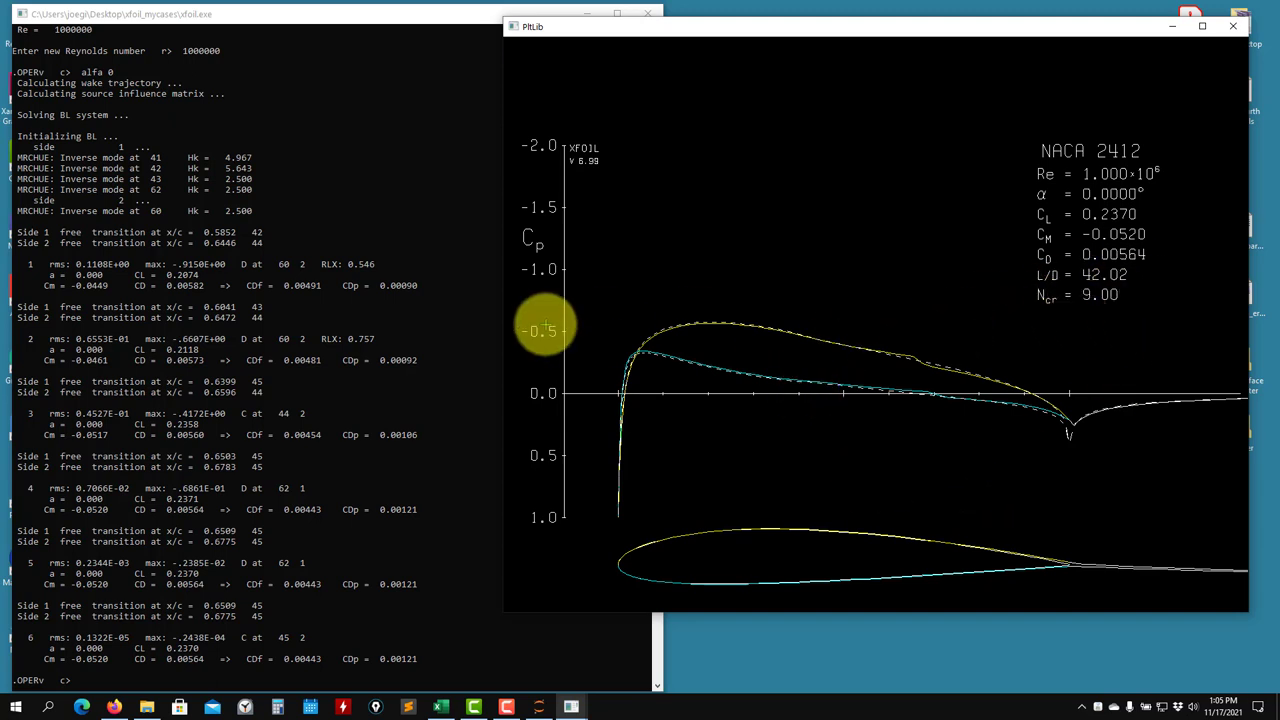
Step: Examine the viscous iteration output for the 0-degree angle of attack alongside its Cp plot
left_click(400, 343)
scroll(324, 290, "down", 1)
scroll(318, 284, "down", 2)
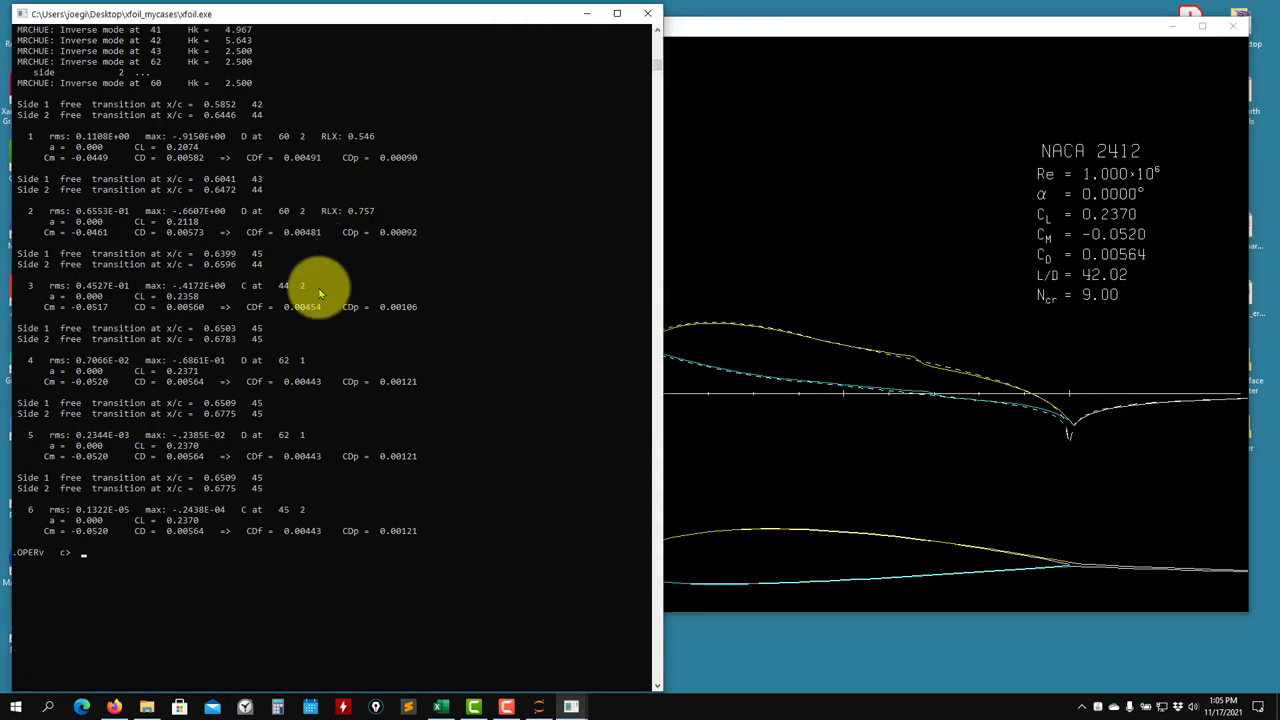
scroll(312, 292, "up", 2)
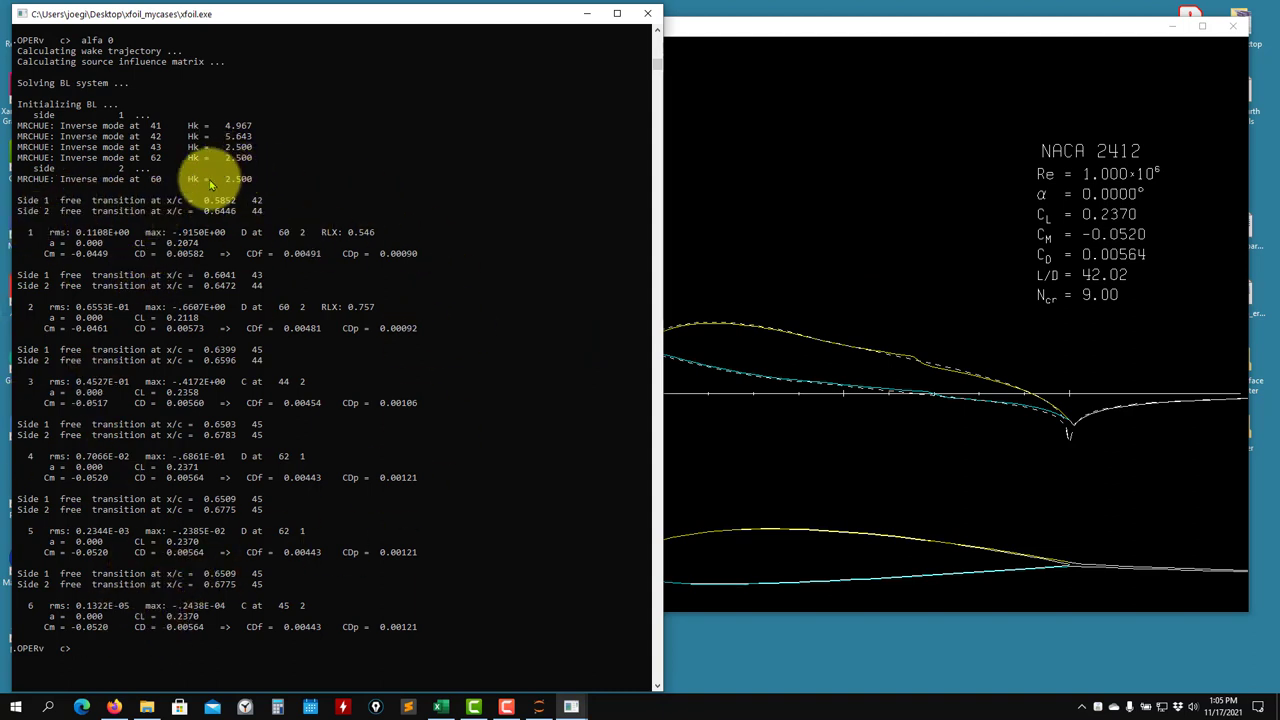
left_click(1040, 192)
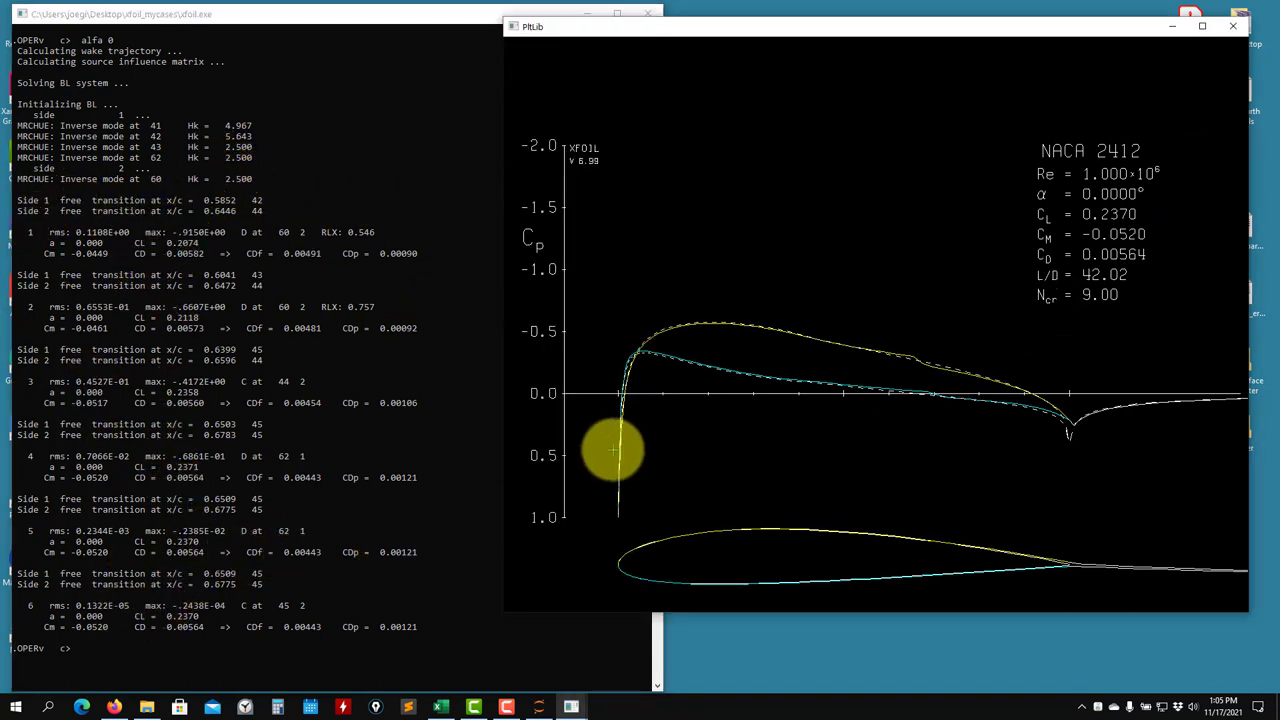
left_click(208, 592)
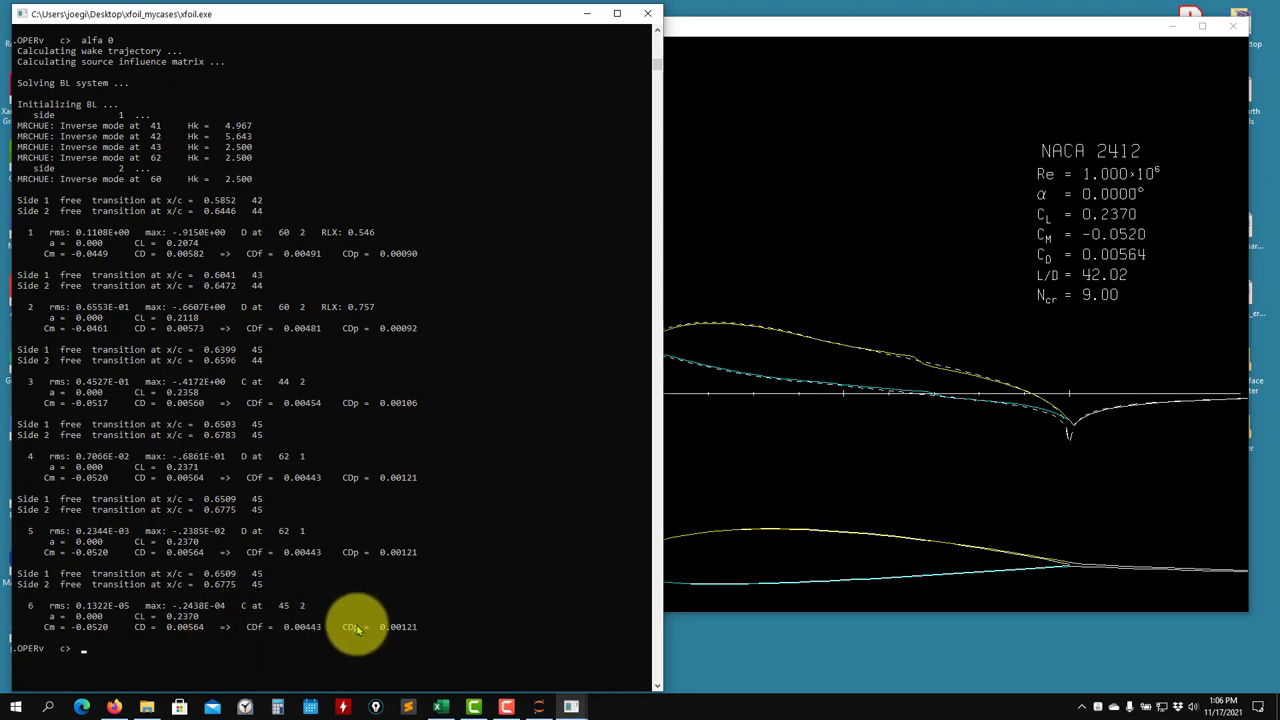
left_click(1029, 423)
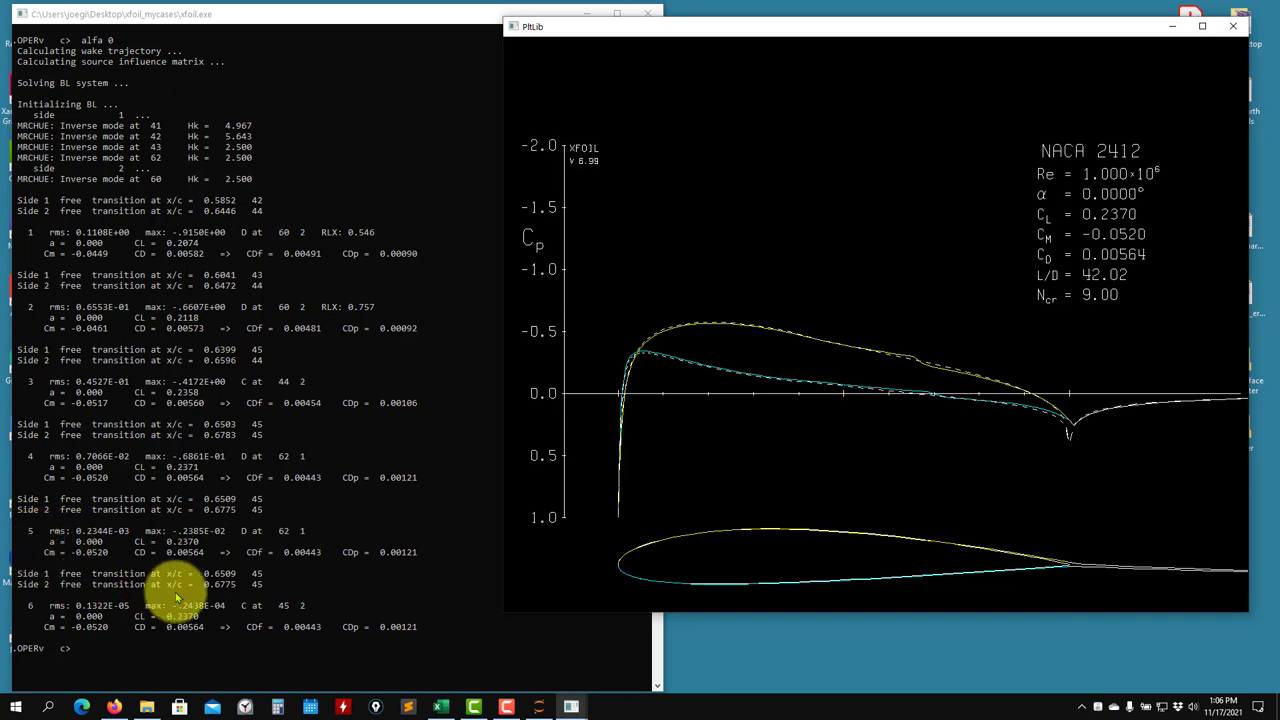
Step: Compute the viscous solution at an 8-degree angle of attack with alfa and bring its Cp plot forward
left_click(368, 536)
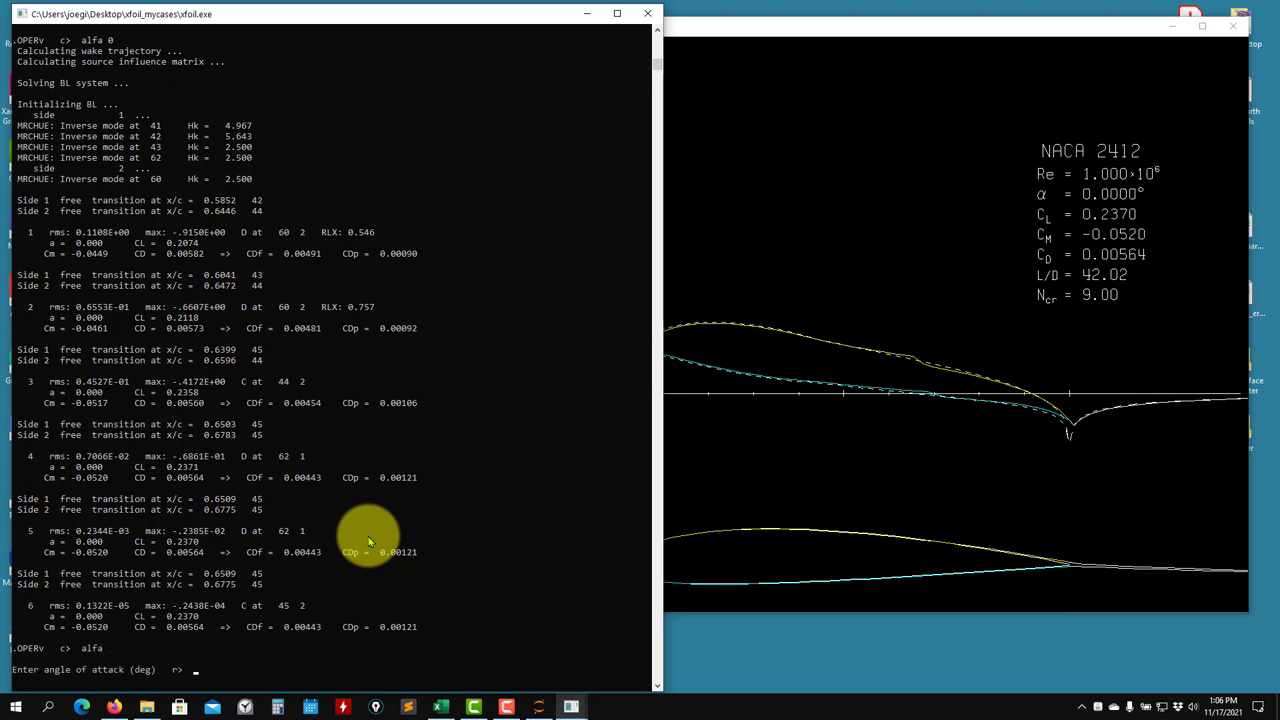
key("Return")
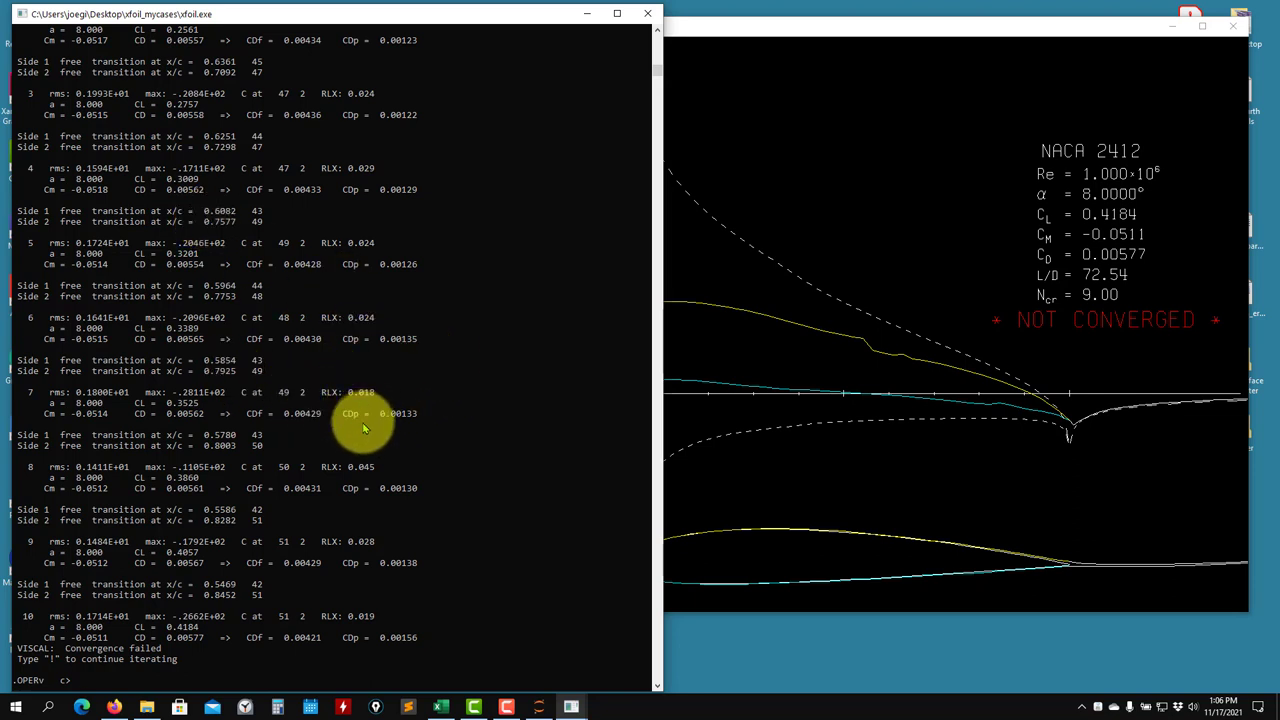
left_click(839, 315)
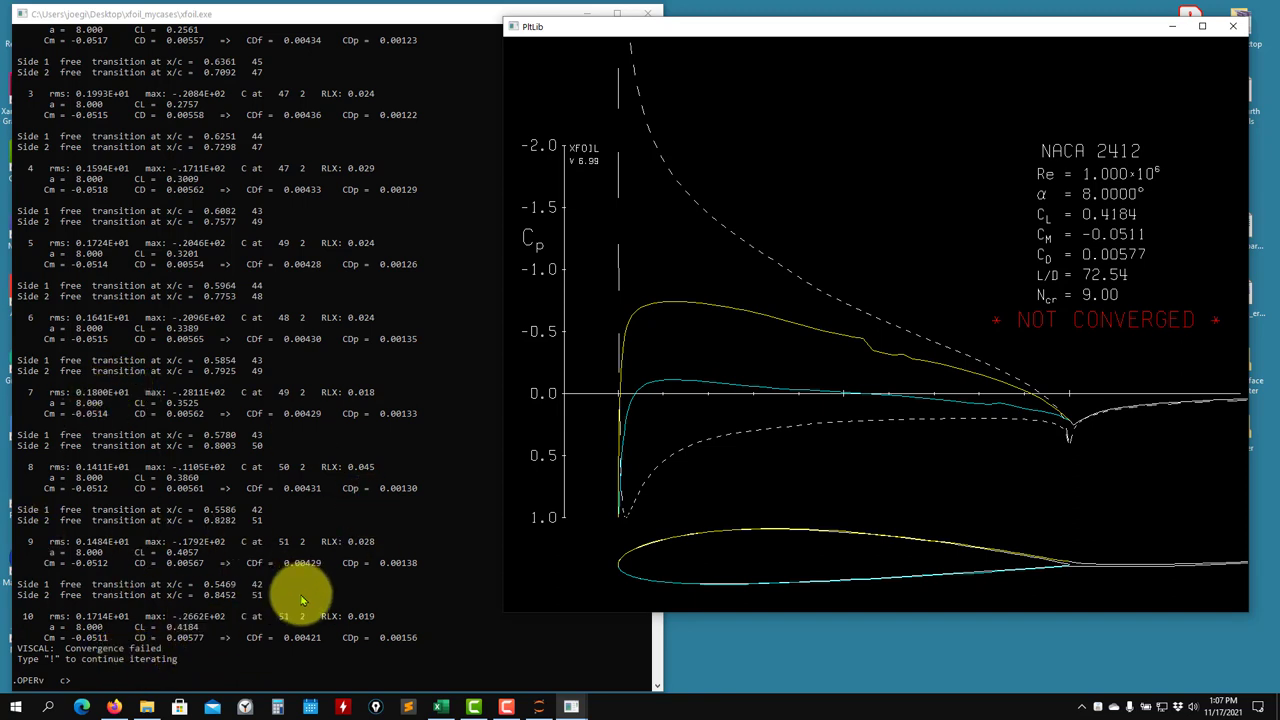
Step: List the operating-point commands with ? and set the viscous-solution iteration limit to 100 with iter 100
left_click(238, 645)
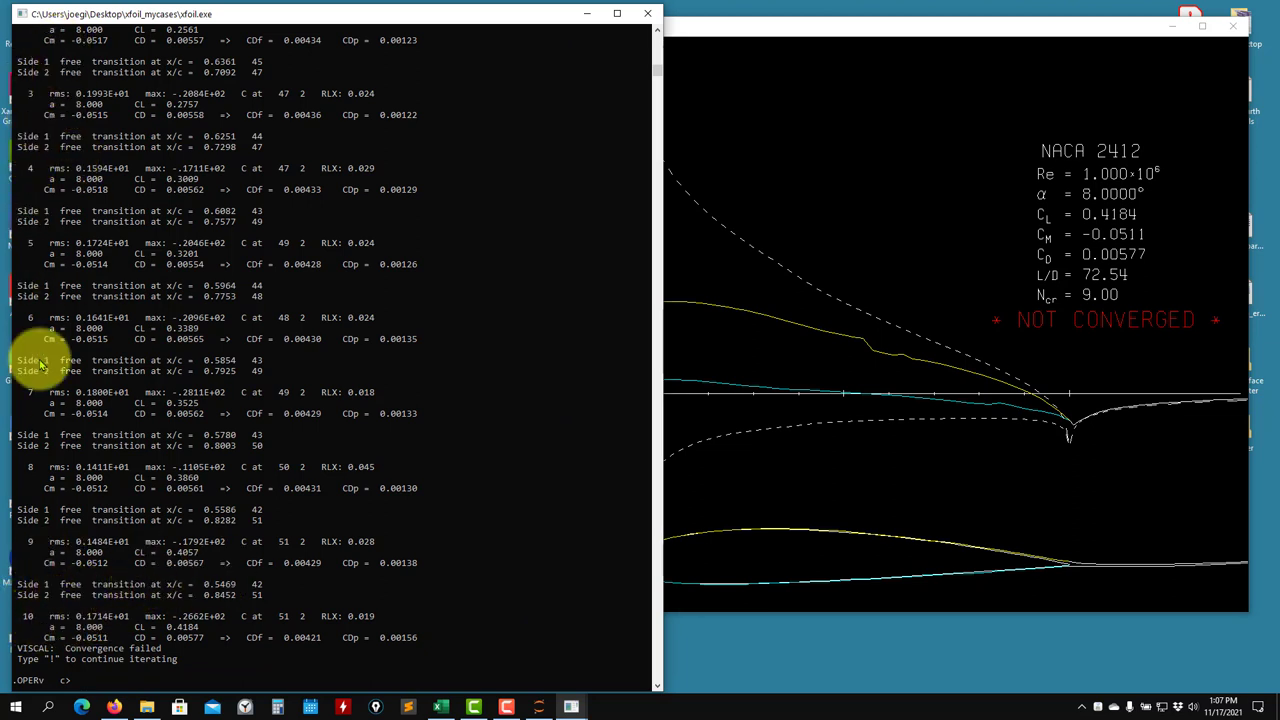
key("Return")
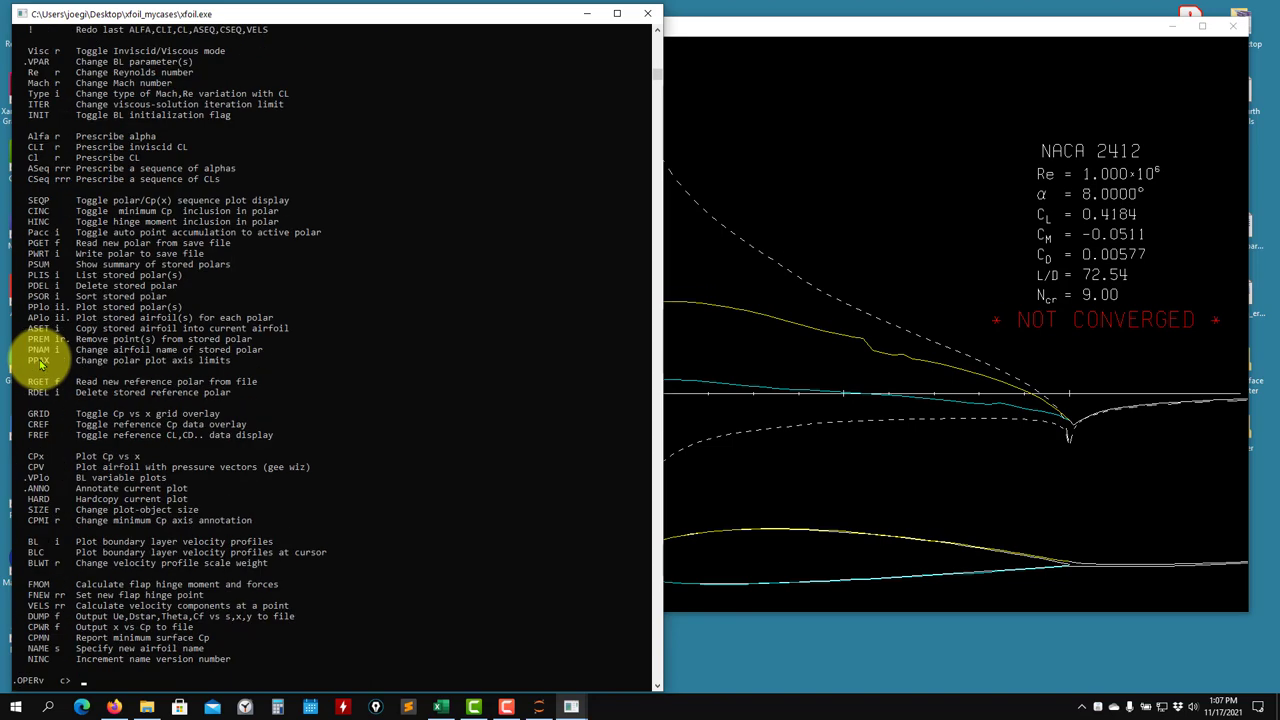
scroll(157, 255, "up", 2)
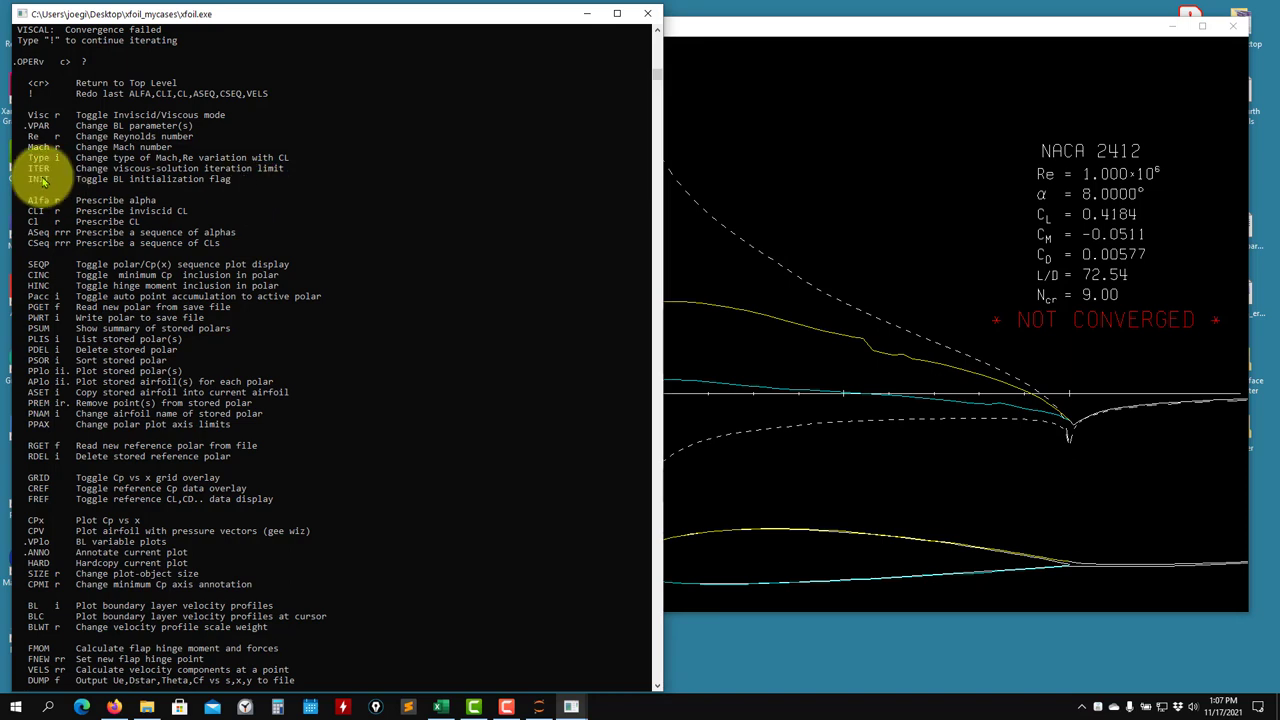
scroll(150, 182, "down", 4)
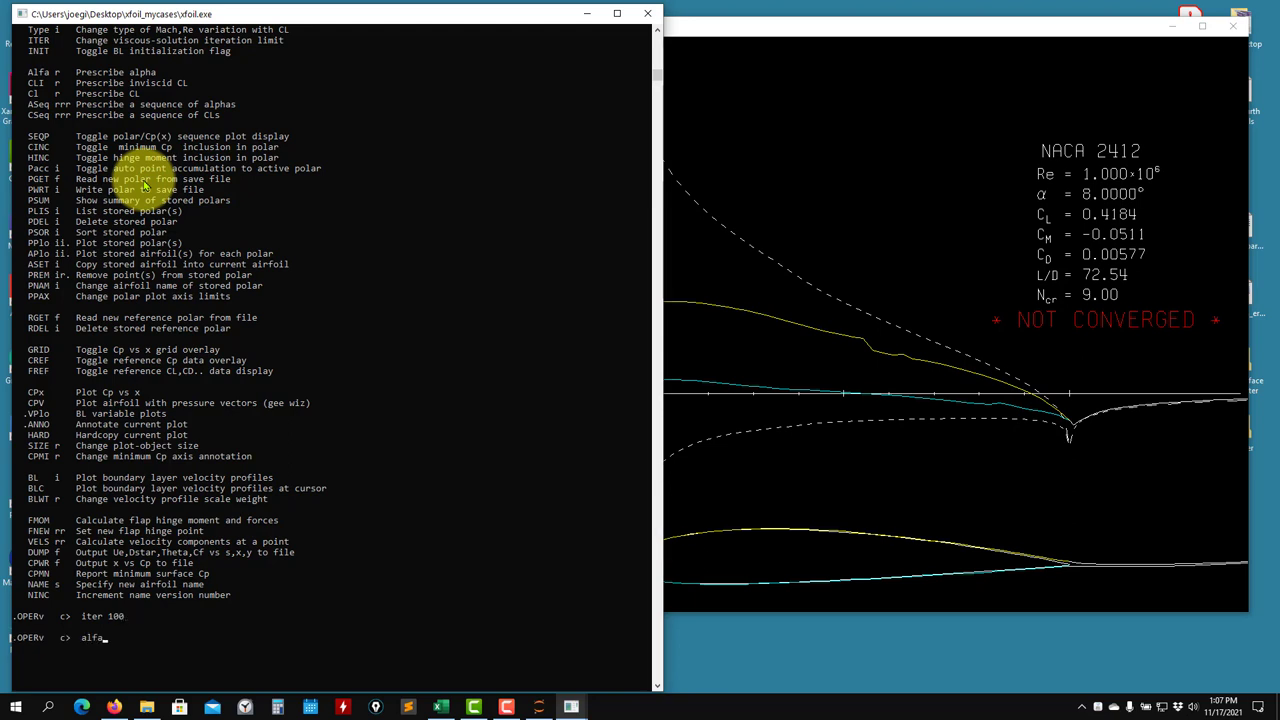
Step: Recompute the viscous solution at 8 degrees with alfa 8 and compare the iteration output with the Cp plot
type("8")
key("Return")
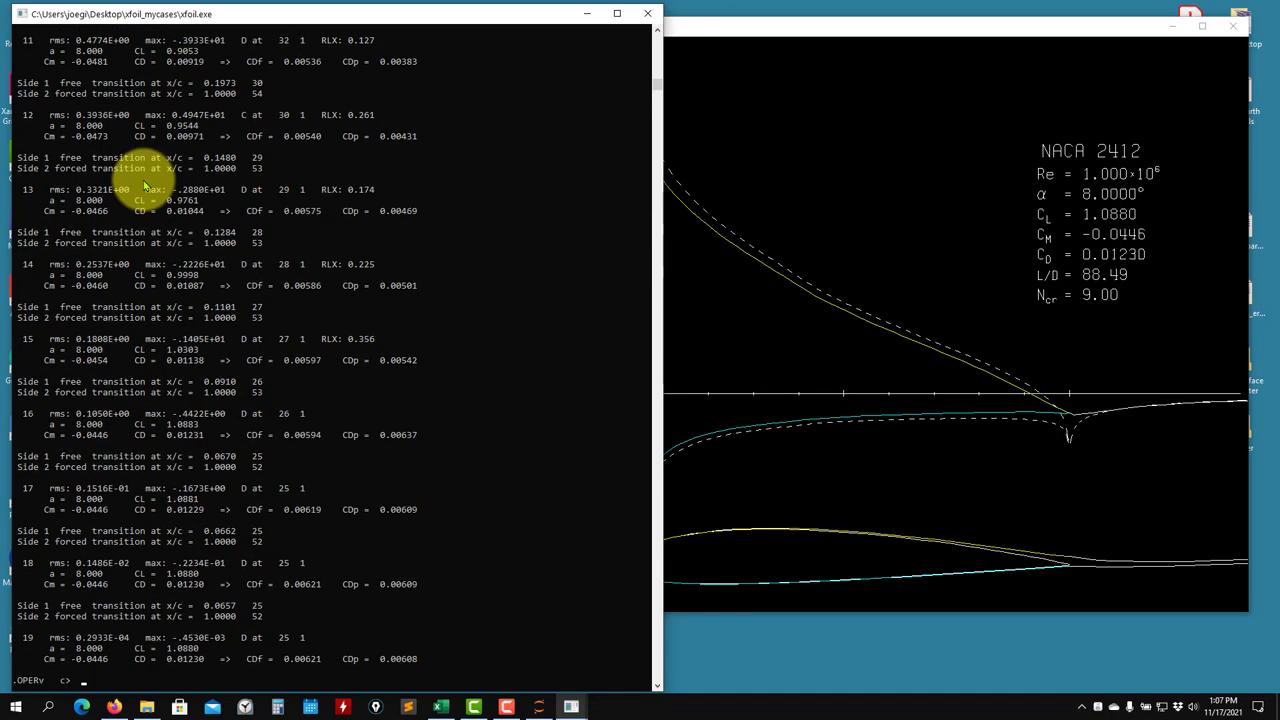
left_click(903, 409)
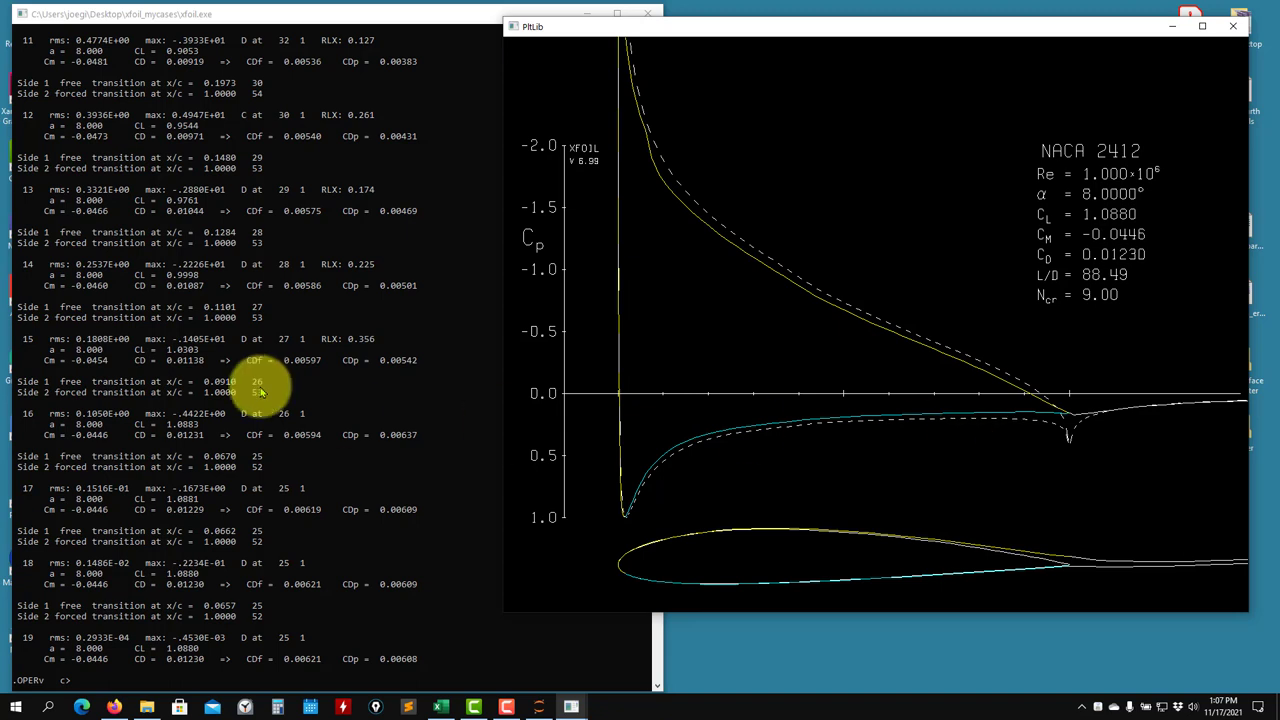
left_click(77, 437)
left_click(1042, 266)
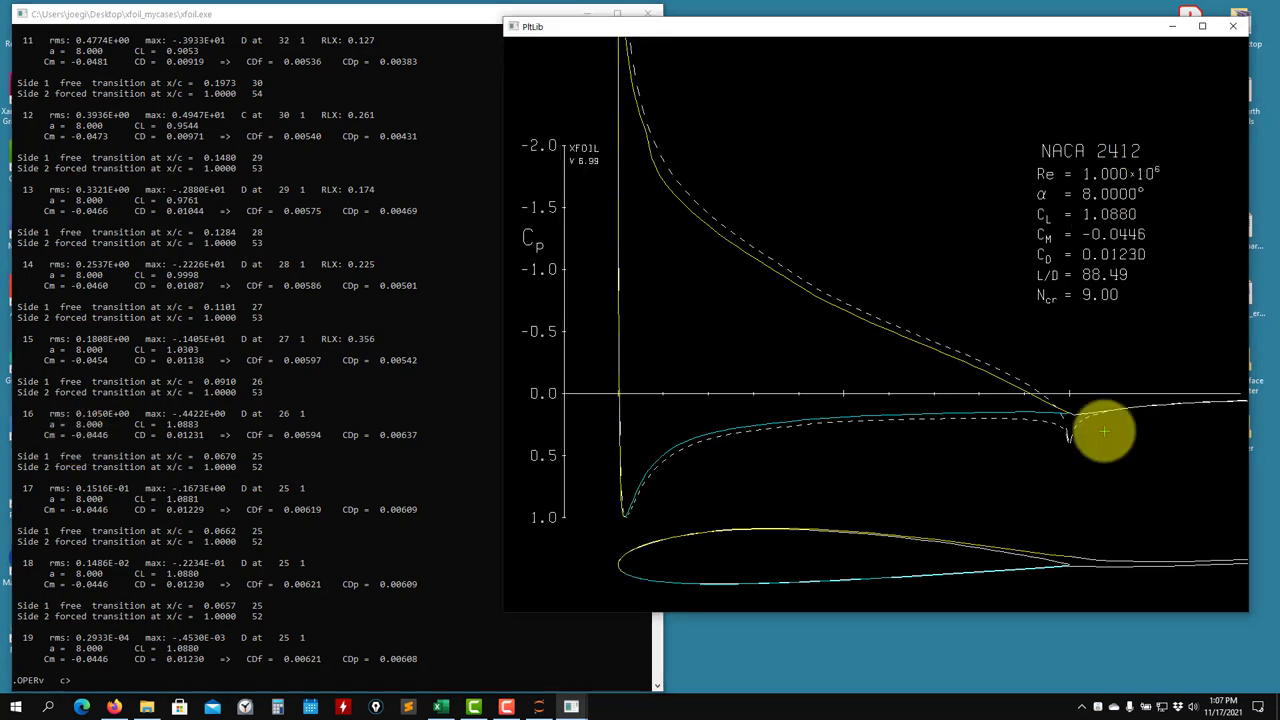
left_click(385, 440)
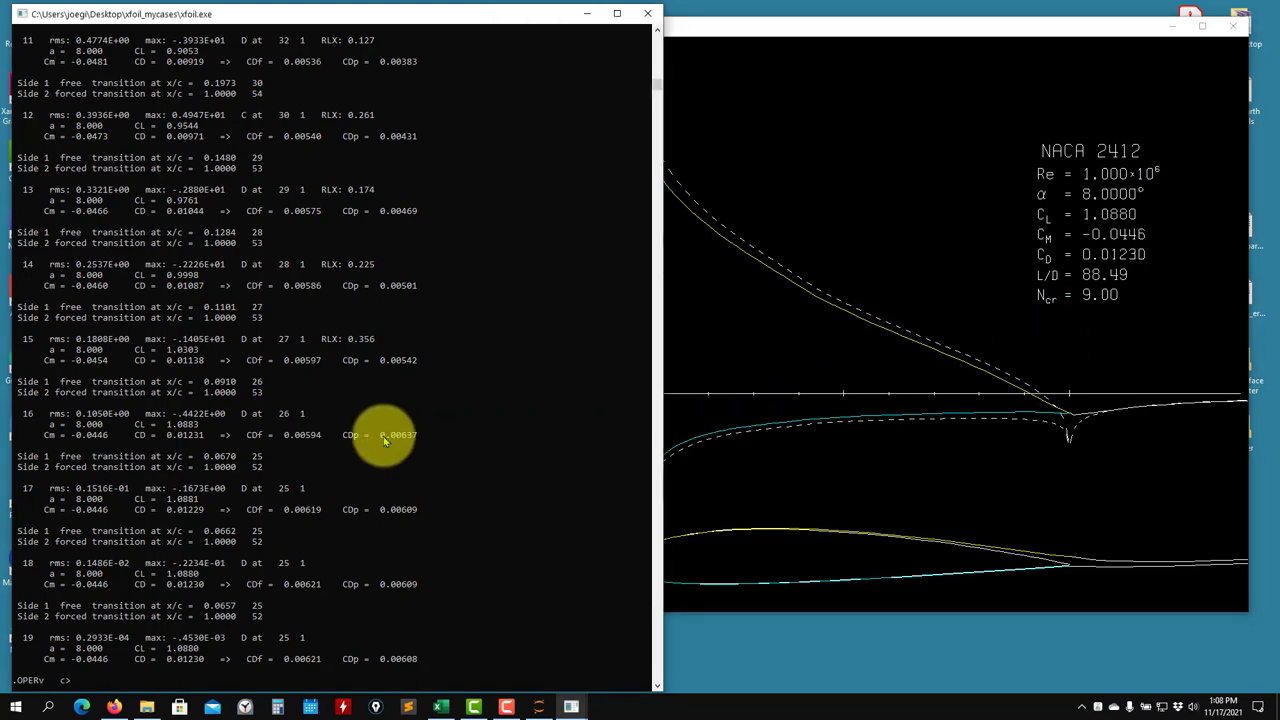
left_click(787, 444)
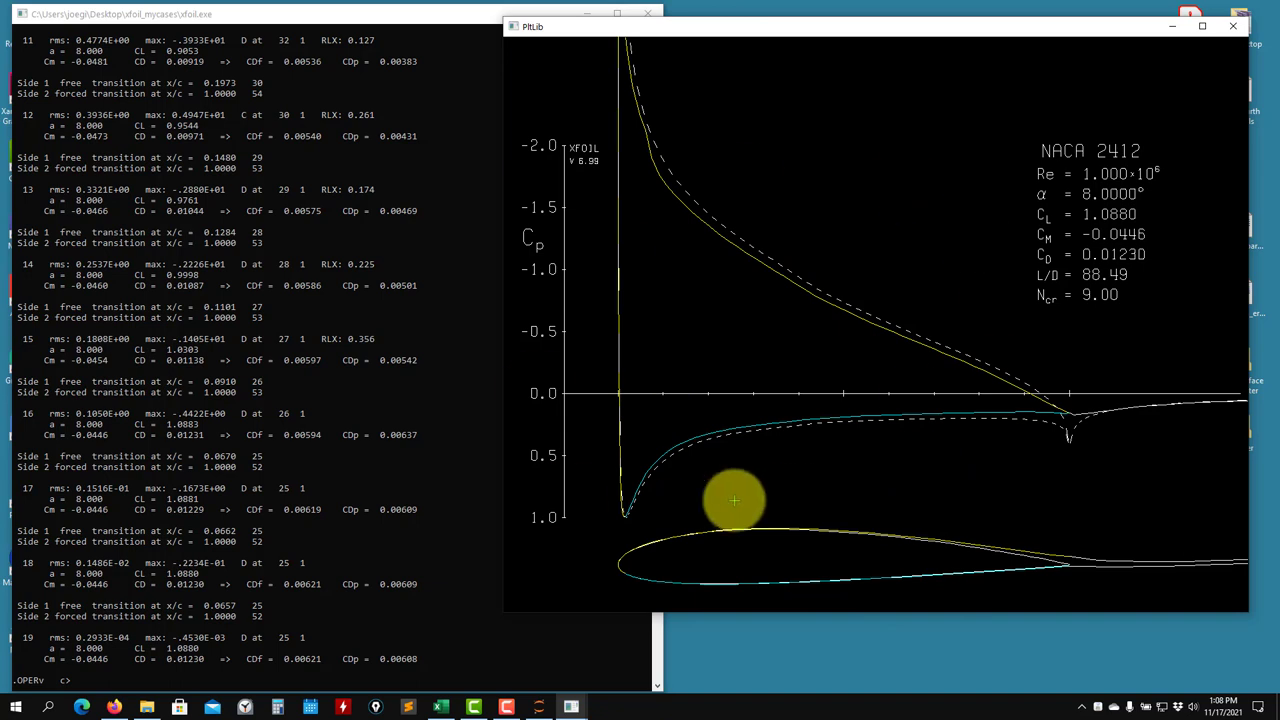
left_click(226, 433)
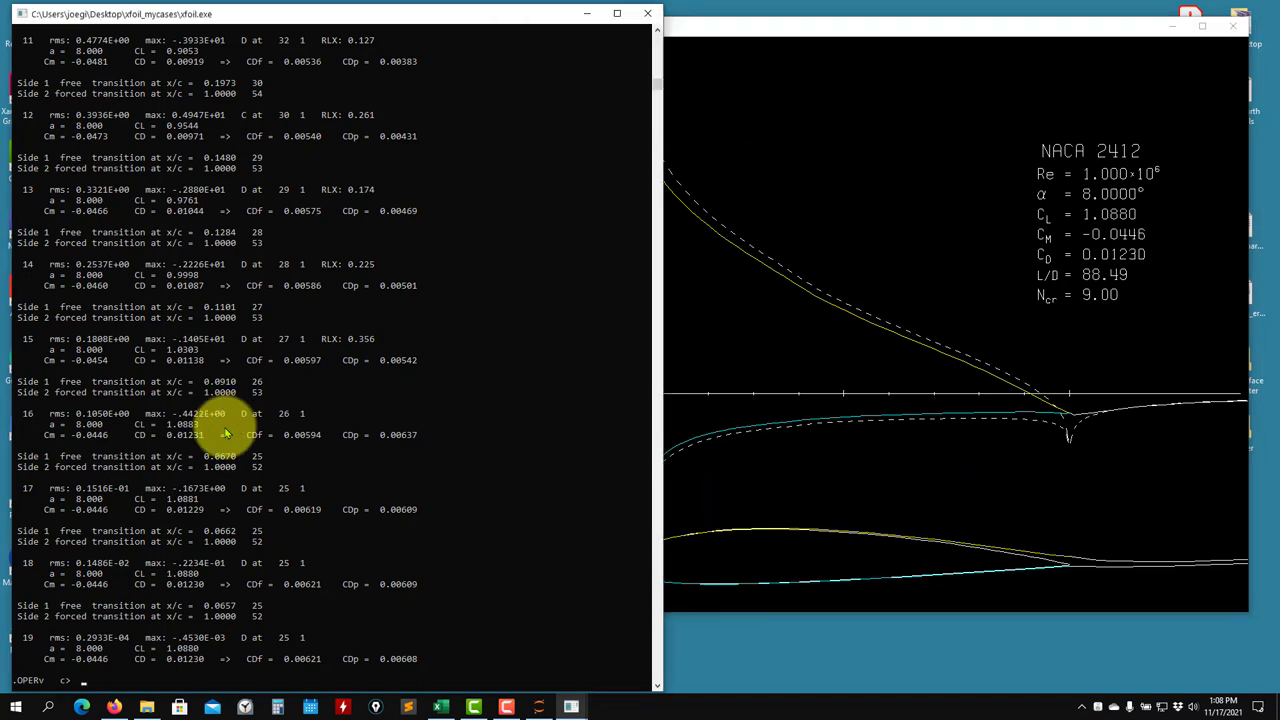
Step: List the operating-point commands again with ? and toggle boundary-layer initialization for the next point with init
type("?")
key("Return")
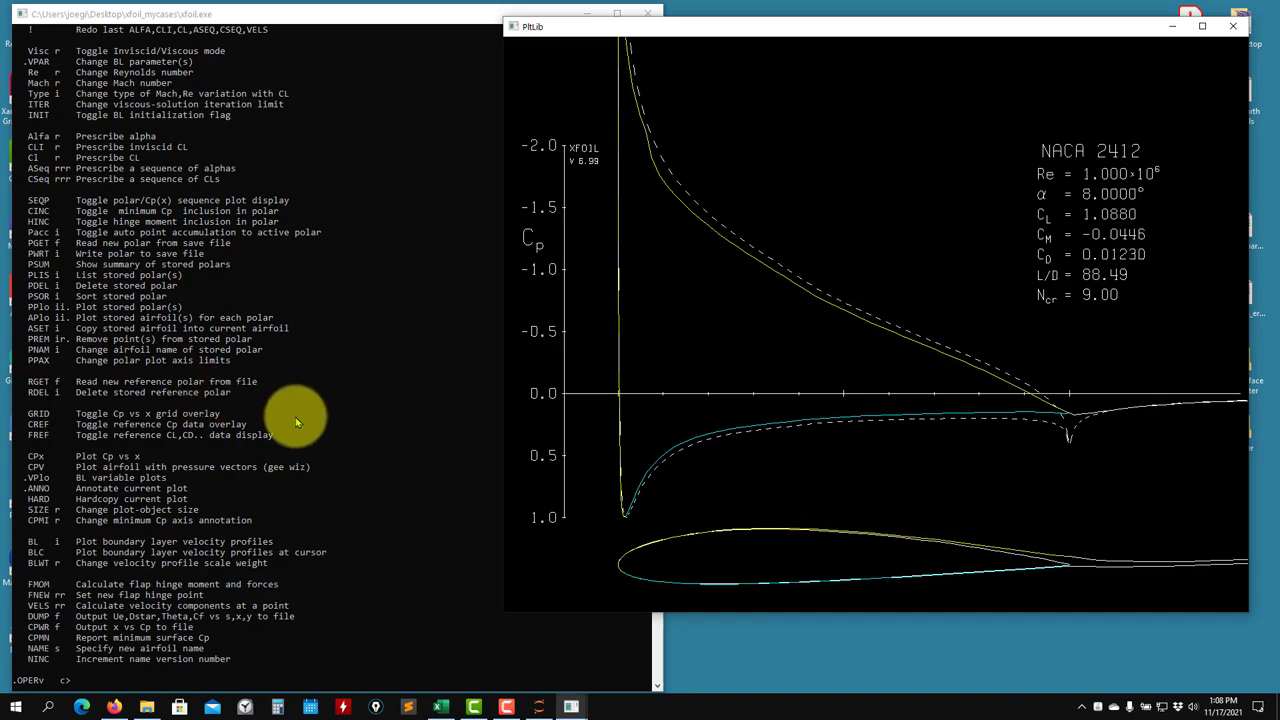
left_click(296, 422)
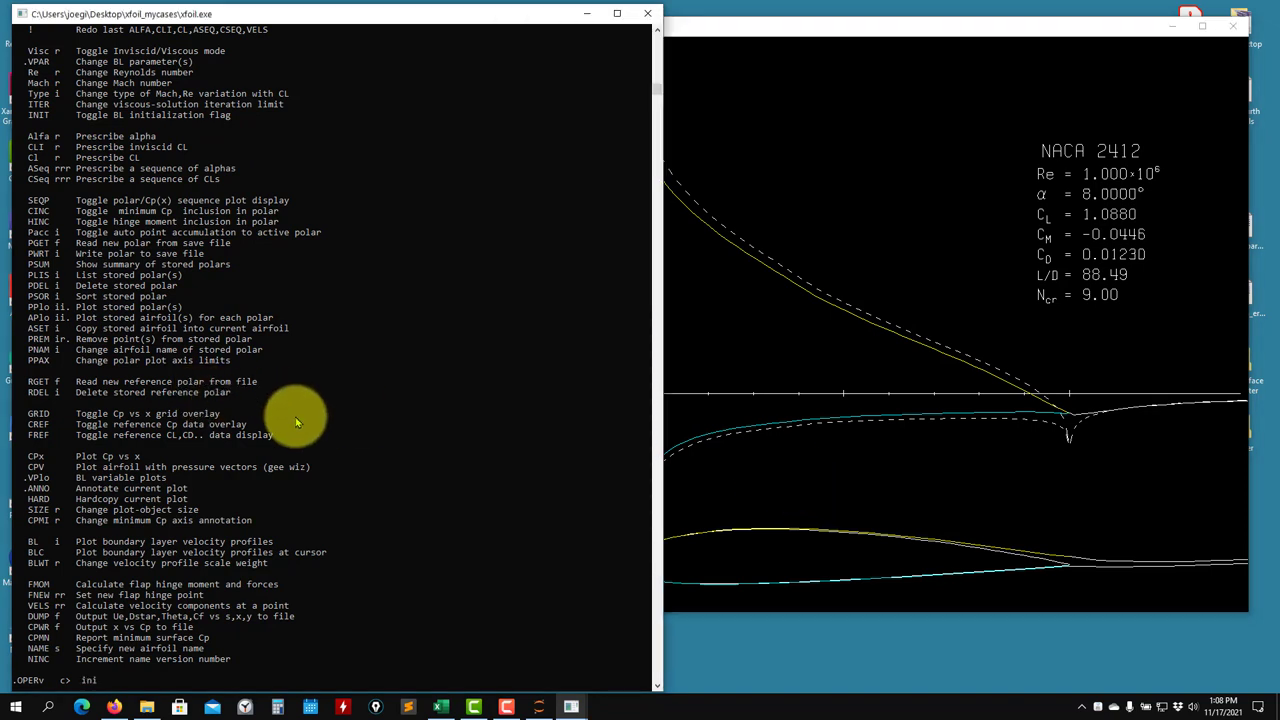
type("init")
key("Return")
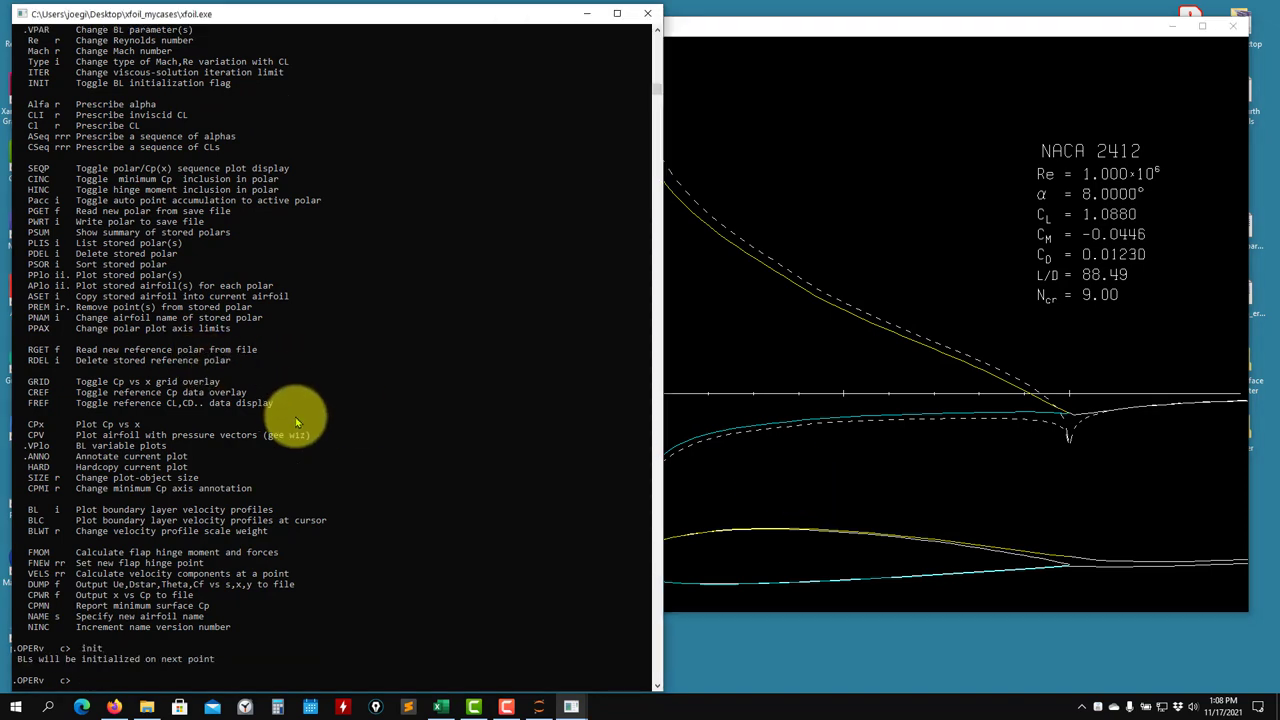
Step: Compute the viscous solution at a 0-degree angle of attack with alfa 0, view its Cp plot, and return to the console
type("alfa 0")
key("Return")
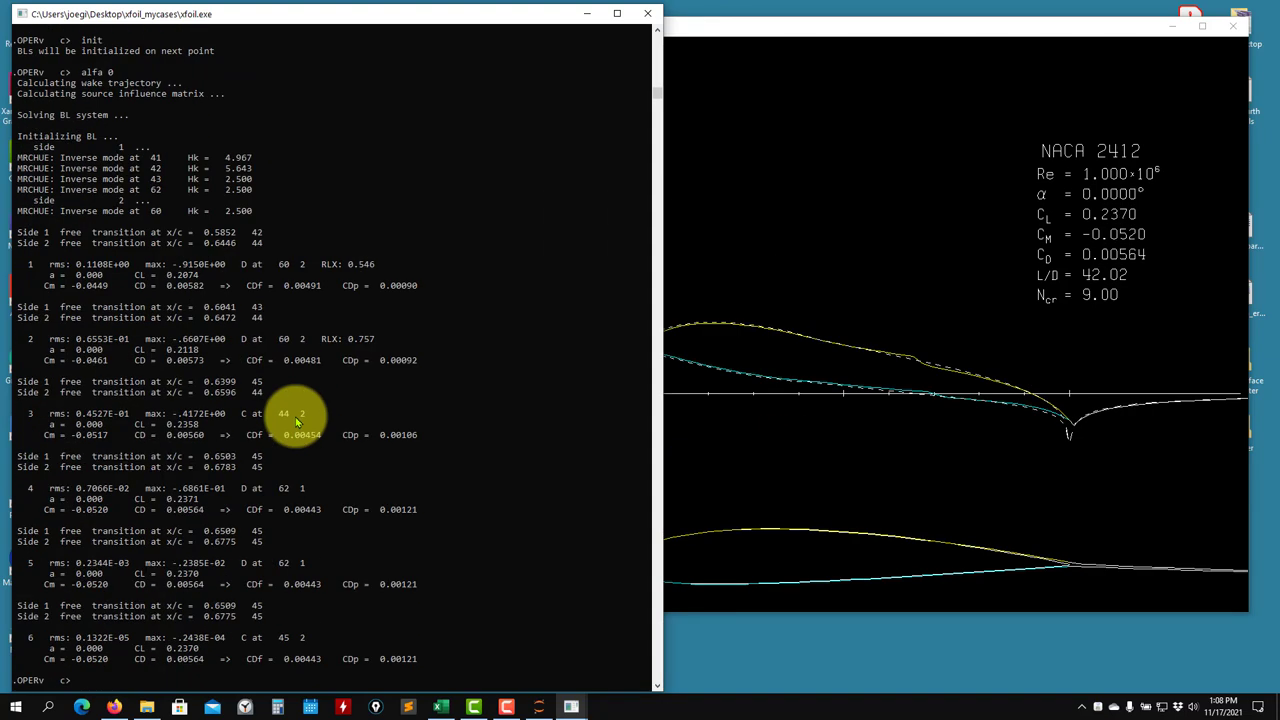
left_click(717, 411)
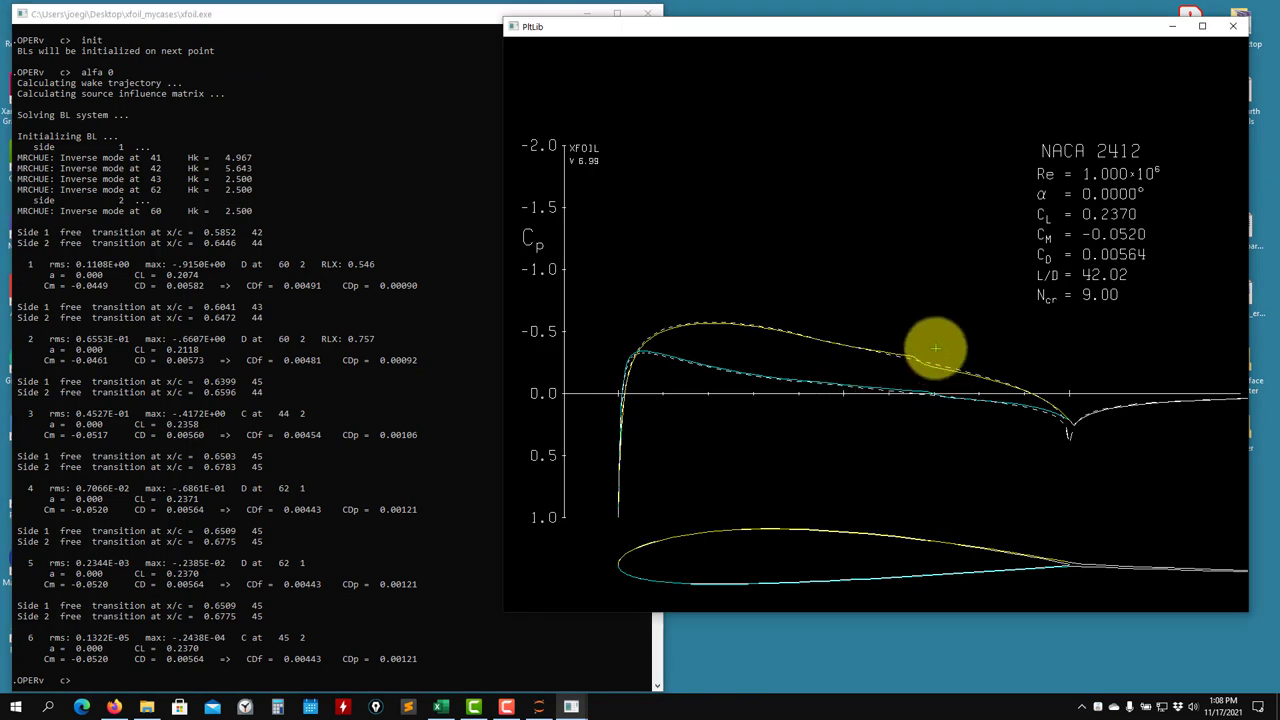
left_click(160, 425)
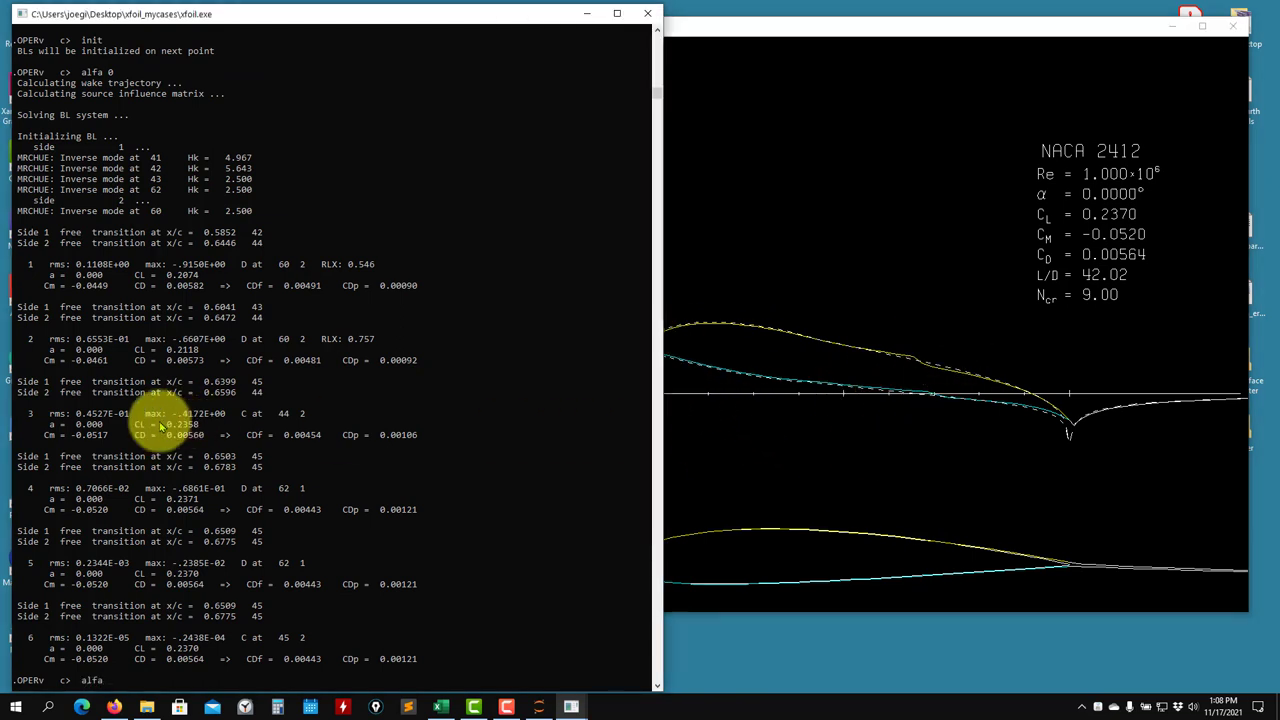
Step: Compute the viscous solution at 10 degrees with alfa 10, and reinitialize the boundary layers with init to solve at 0 degrees with alfa 0
type("alfa 10")
key("Return")
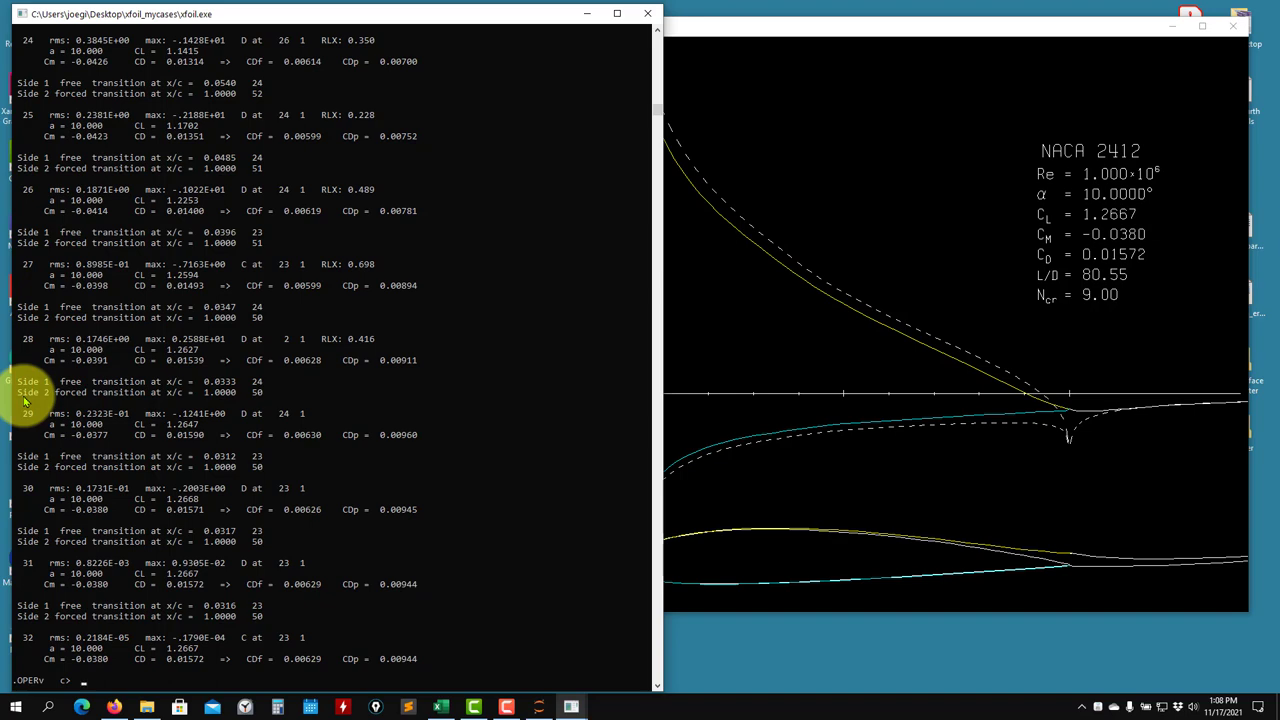
type("init")
key("Return")
type("alfa 0")
key("Return")
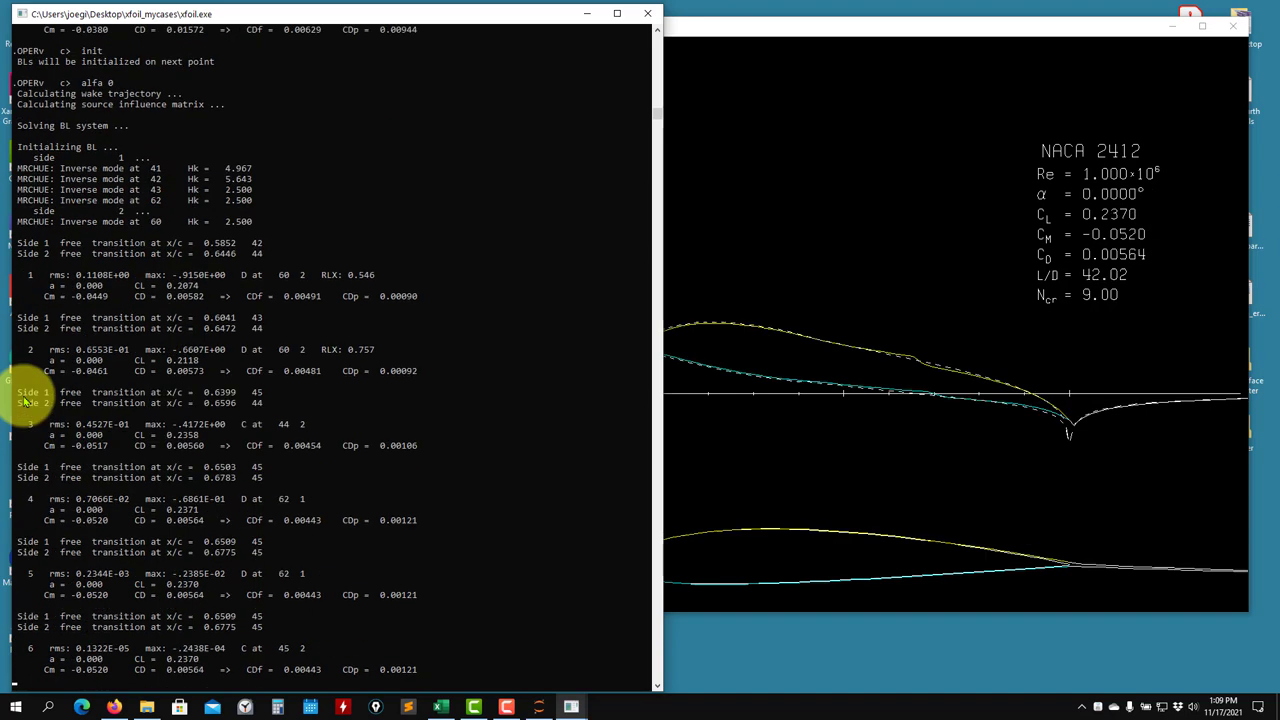
Step: Compute the viscous solutions at 2, 4 and 10 degrees in succession with alfa 2, alfa 4 and alfa 10
type("alfa 2")
key("Return")
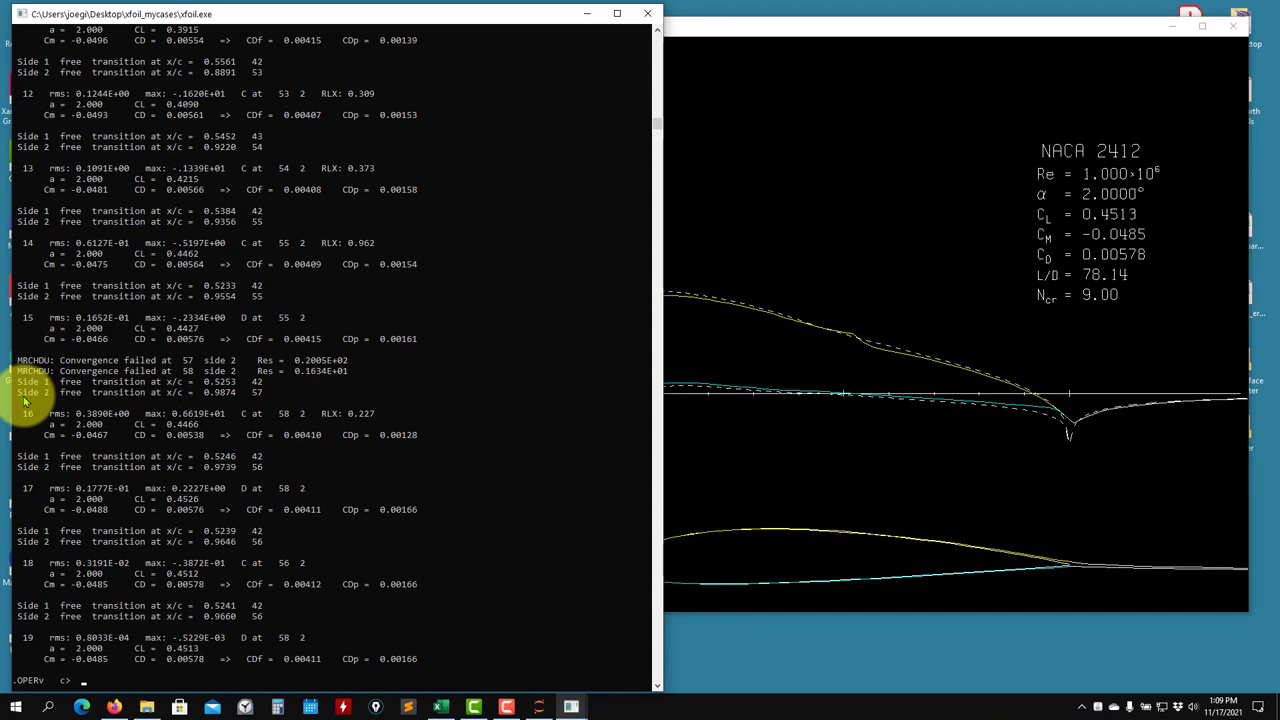
type("alfa 4")
key("Return")
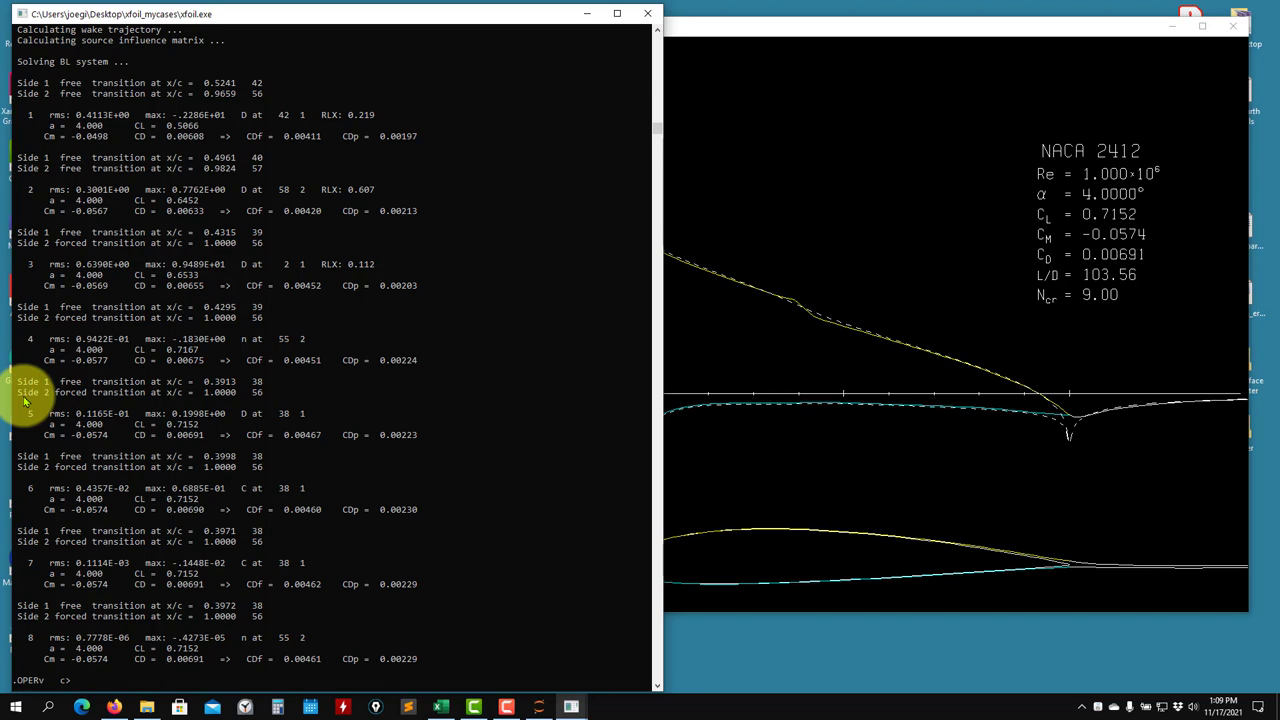
type("alfa 10")
key("Return")
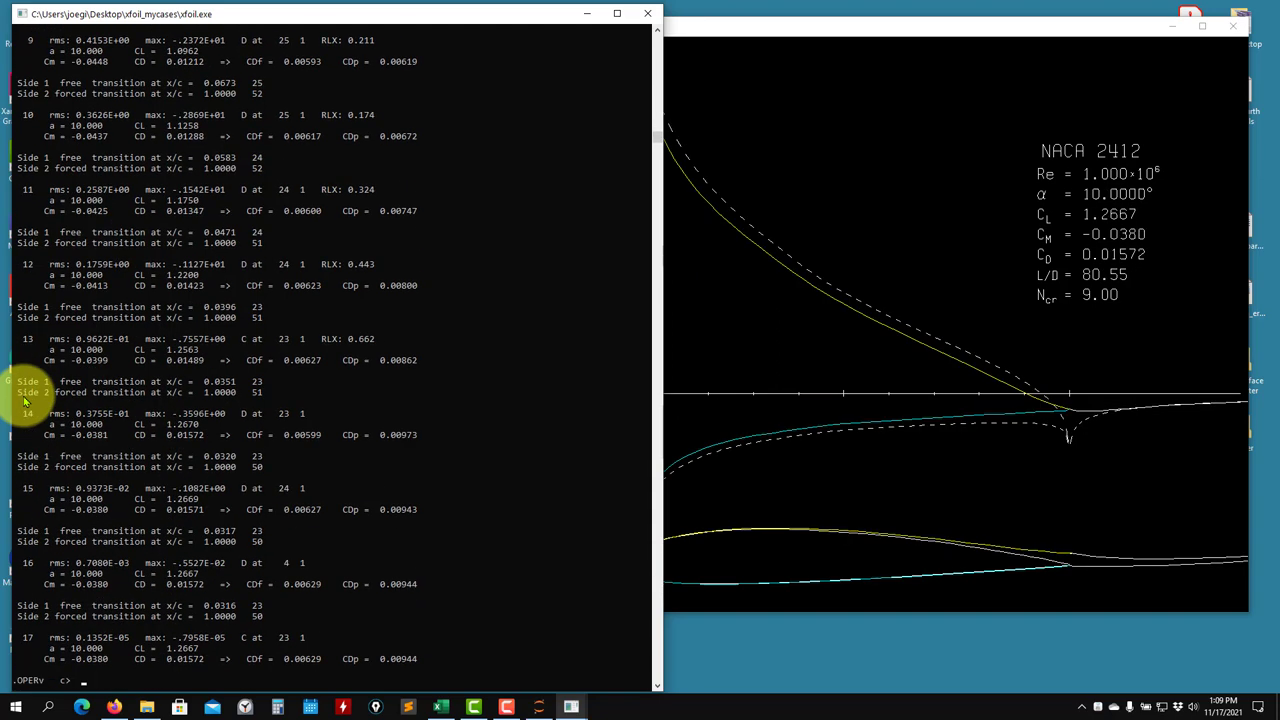
Step: Compute the viscous solution at a -8-degree angle of attack with alfa -8 and check its Cp plot
type("alfa -8")
key("Return")
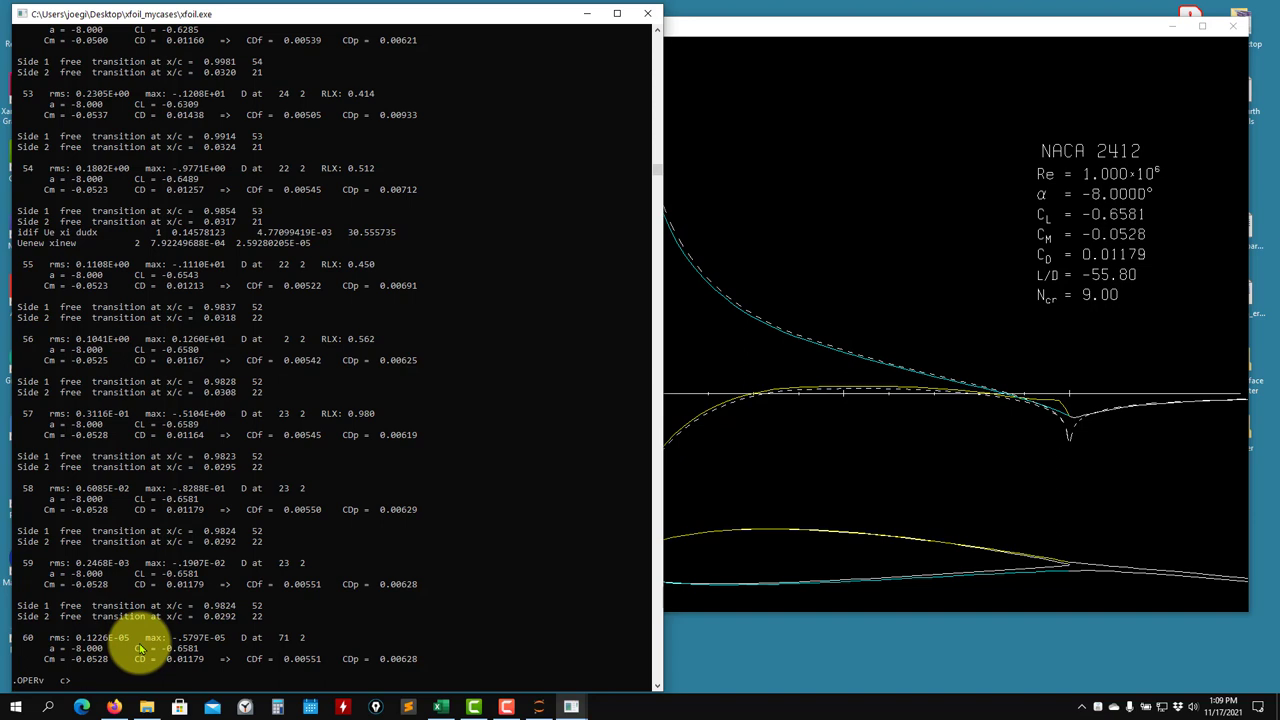
left_click(943, 423)
left_click(303, 486)
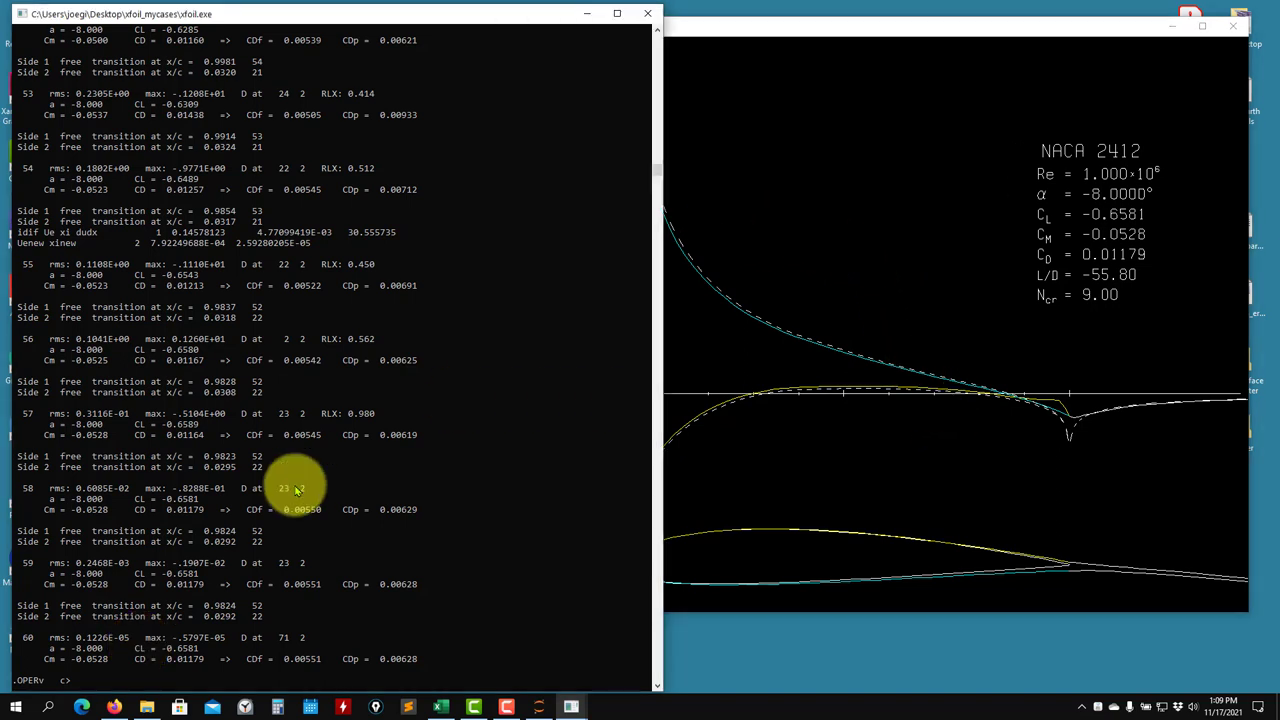
Step: Reinitialize the boundary layers with init, solve at 0 degrees with alfa 0, and bring the Cp plot to the front
type("init")
key("Return")
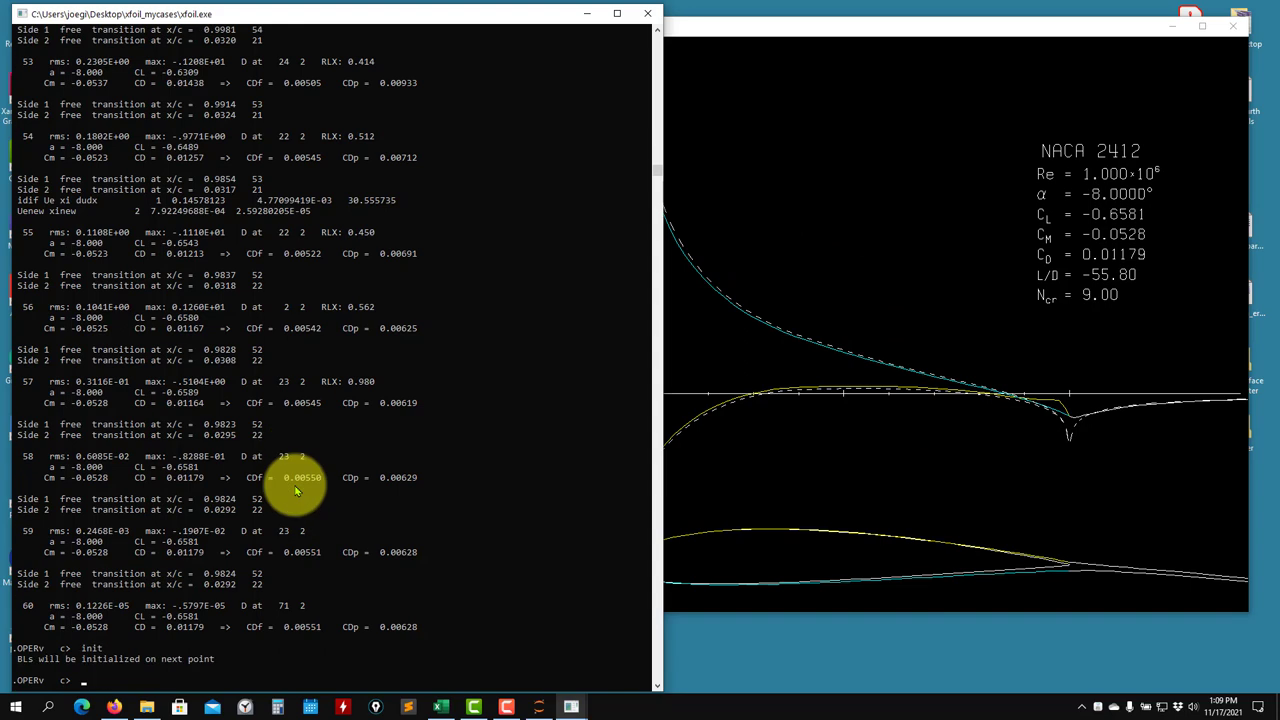
type("alfa 0")
key("Return")
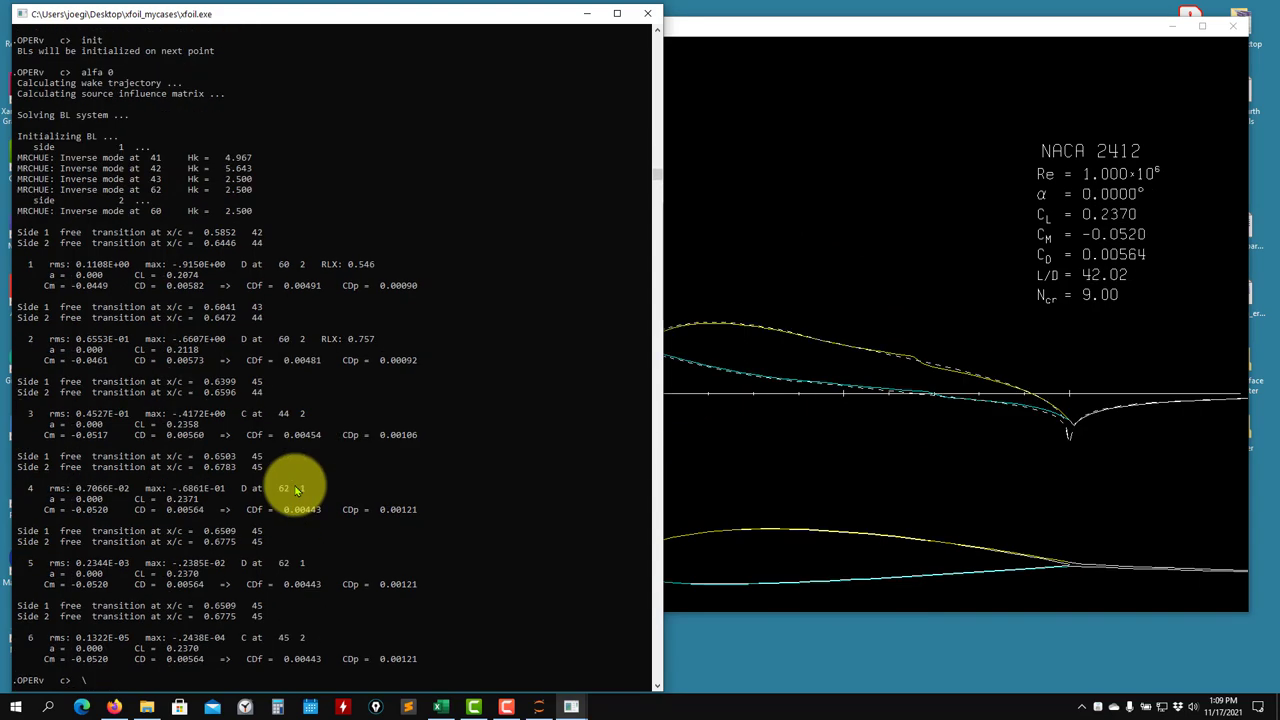
left_click(705, 438)
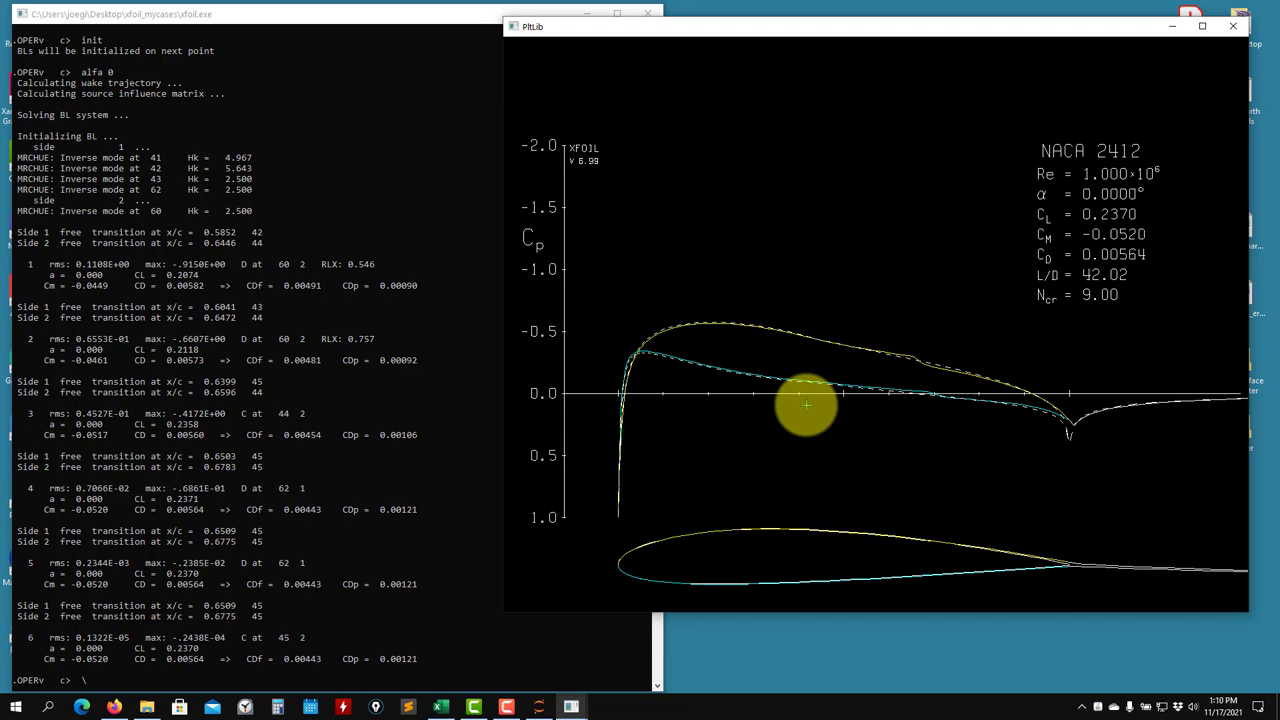
Step: Switch to Firefox, examine the lift coefficient versus AOA plot in the airfoil_plots1 notebook, and return to the XFOIL console
left_click(114, 706)
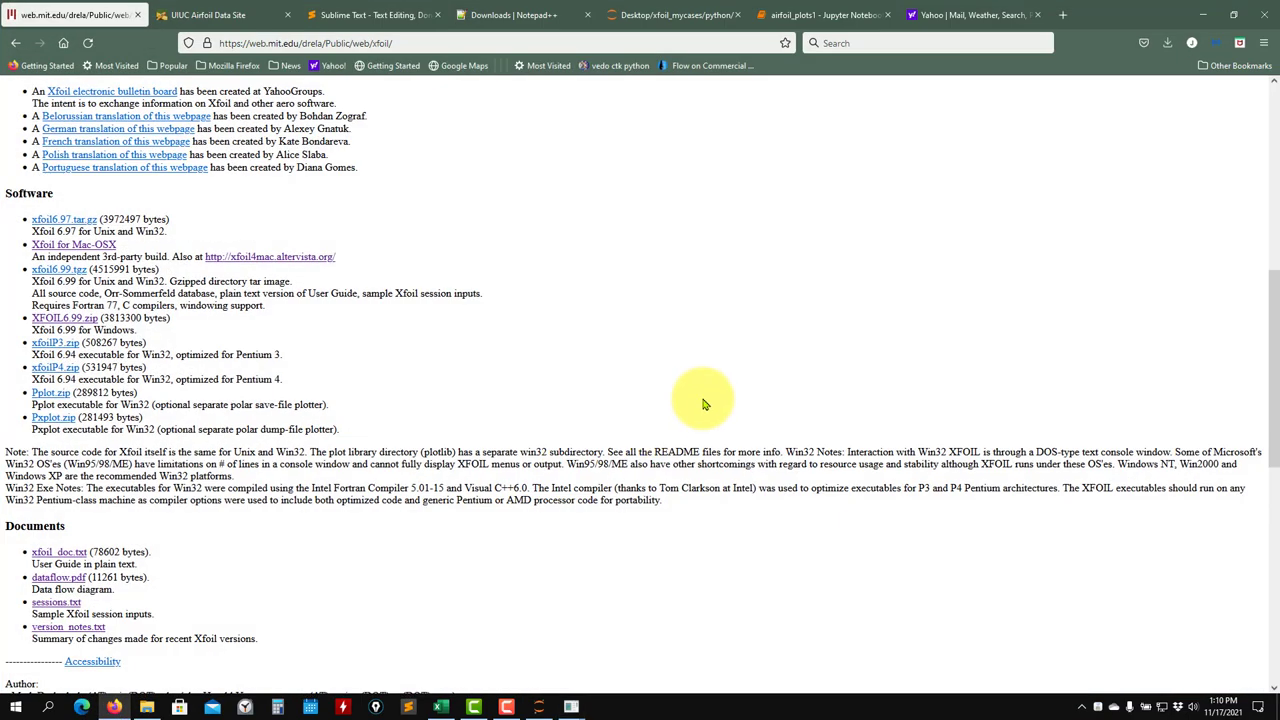
left_click(822, 15)
scroll(674, 349, "up", 4)
scroll(436, 453, "down", 3)
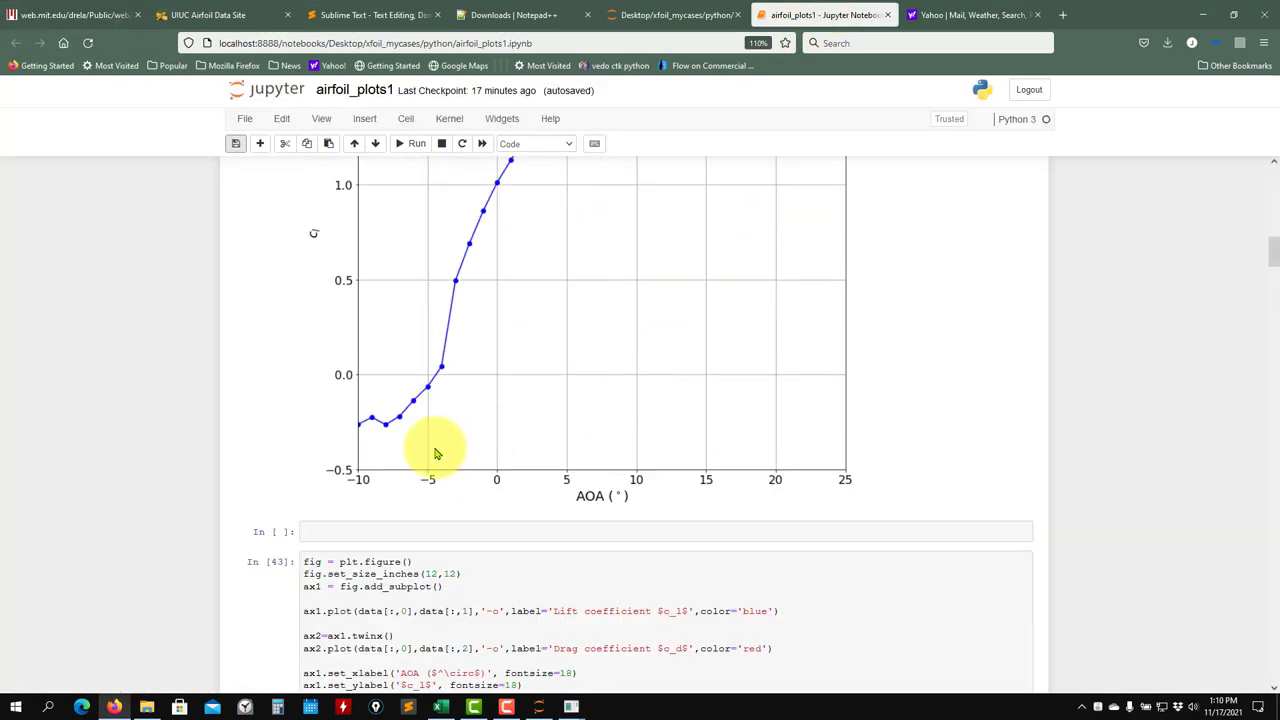
scroll(460, 400, "up", 2)
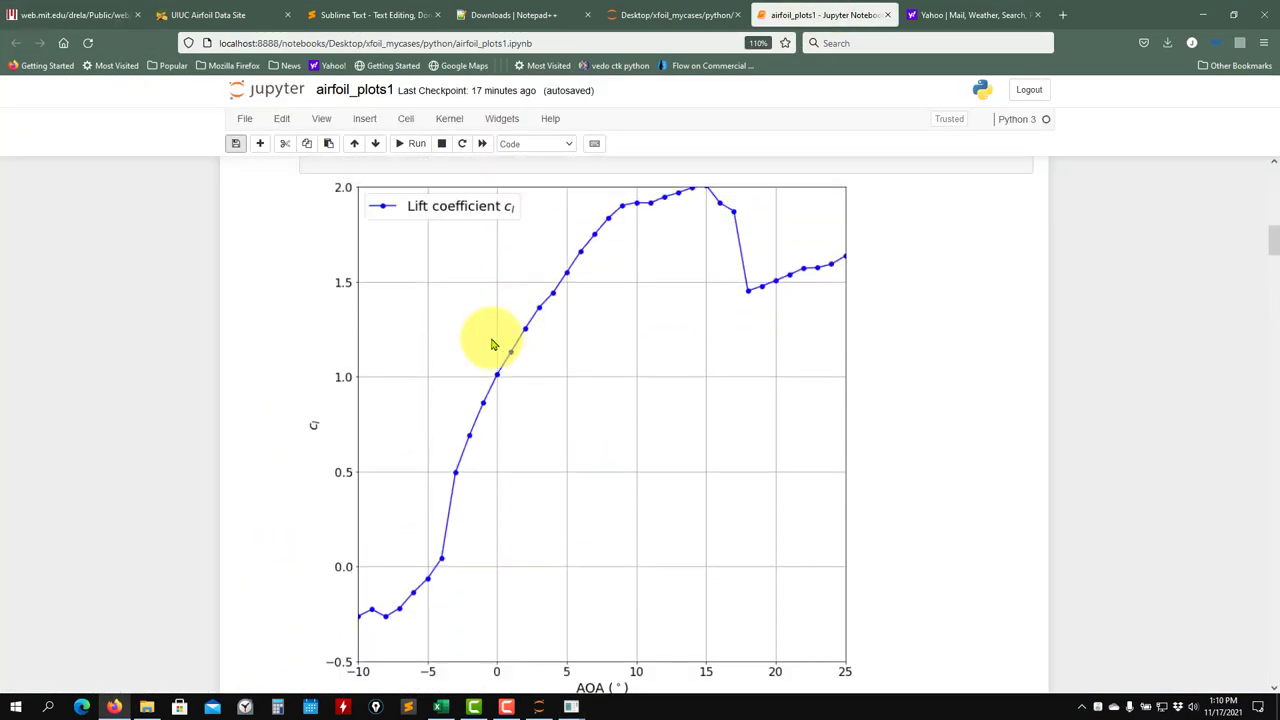
left_click(1206, 14)
left_click(412, 430)
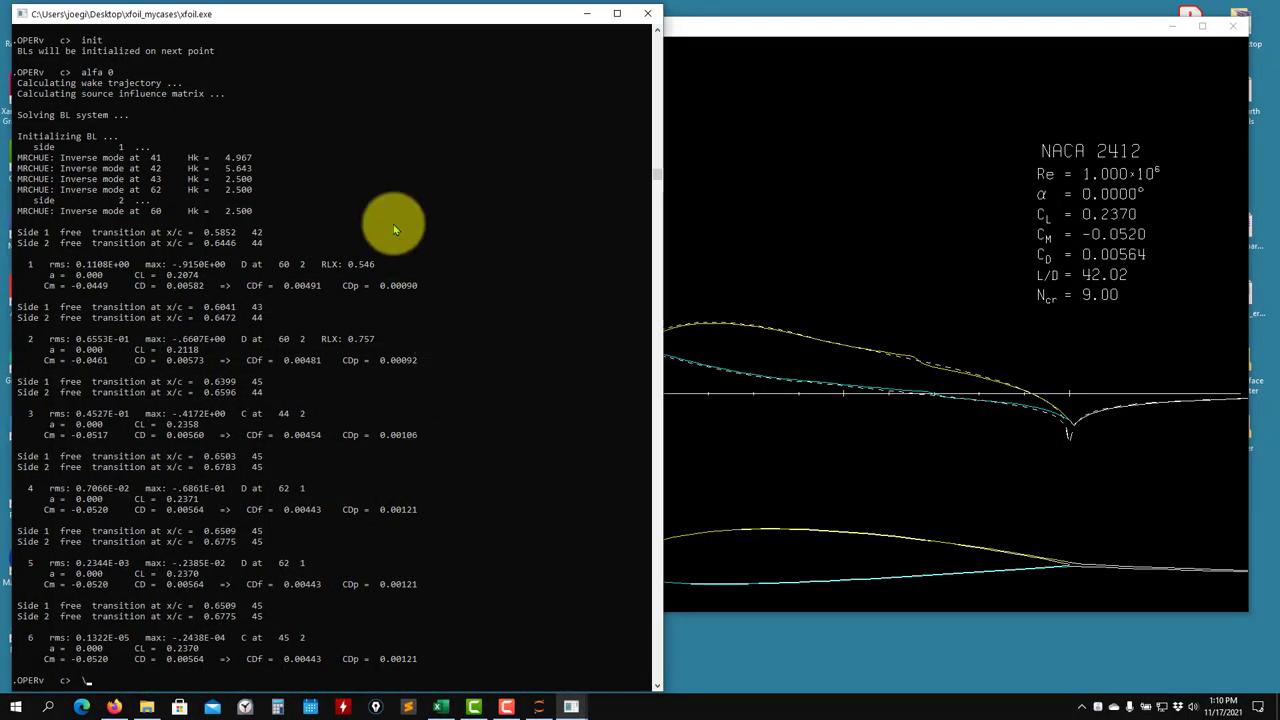
Step: View the 0-degree Cp plot again and list the operating-point commands with ? to review the angle-of-attack sequence options
left_click(808, 380)
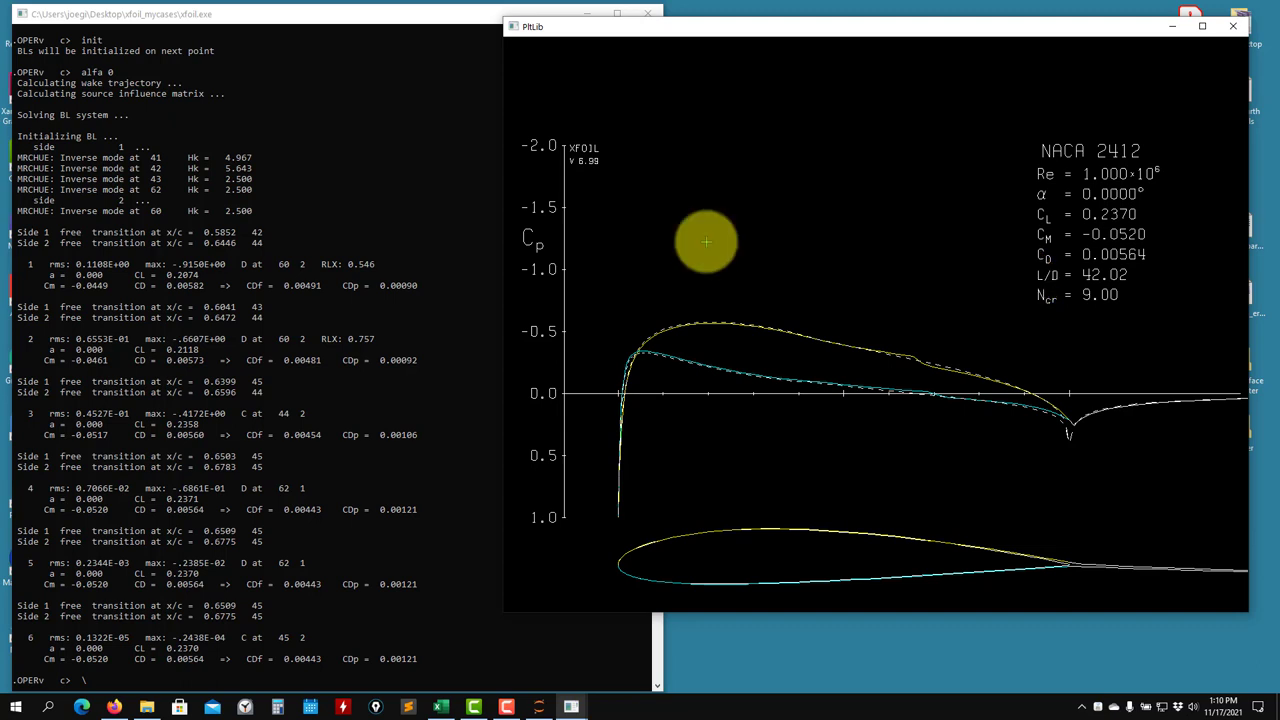
left_click(382, 389)
type("al")
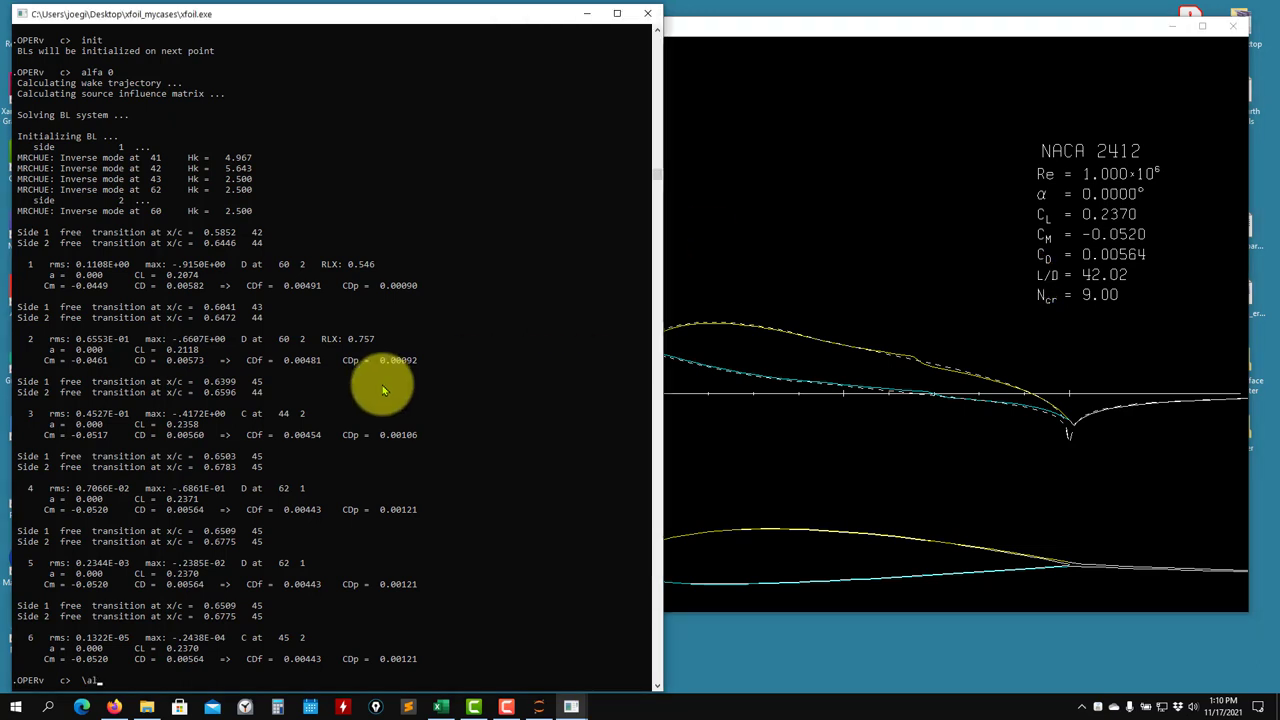
key("BackSpace")
key("BackSpace")
key("BackSpace")
type("?")
key("Return")
scroll(68, 62, "up", 2)
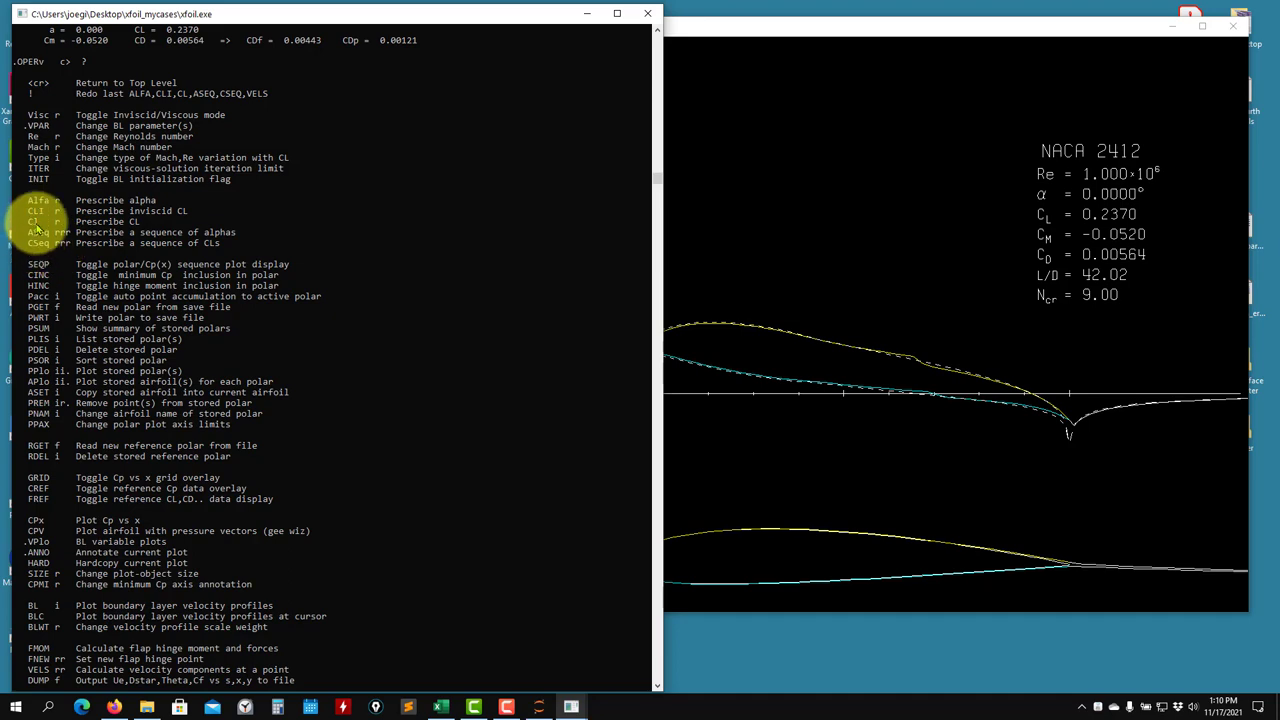
scroll(243, 282, "down", 7)
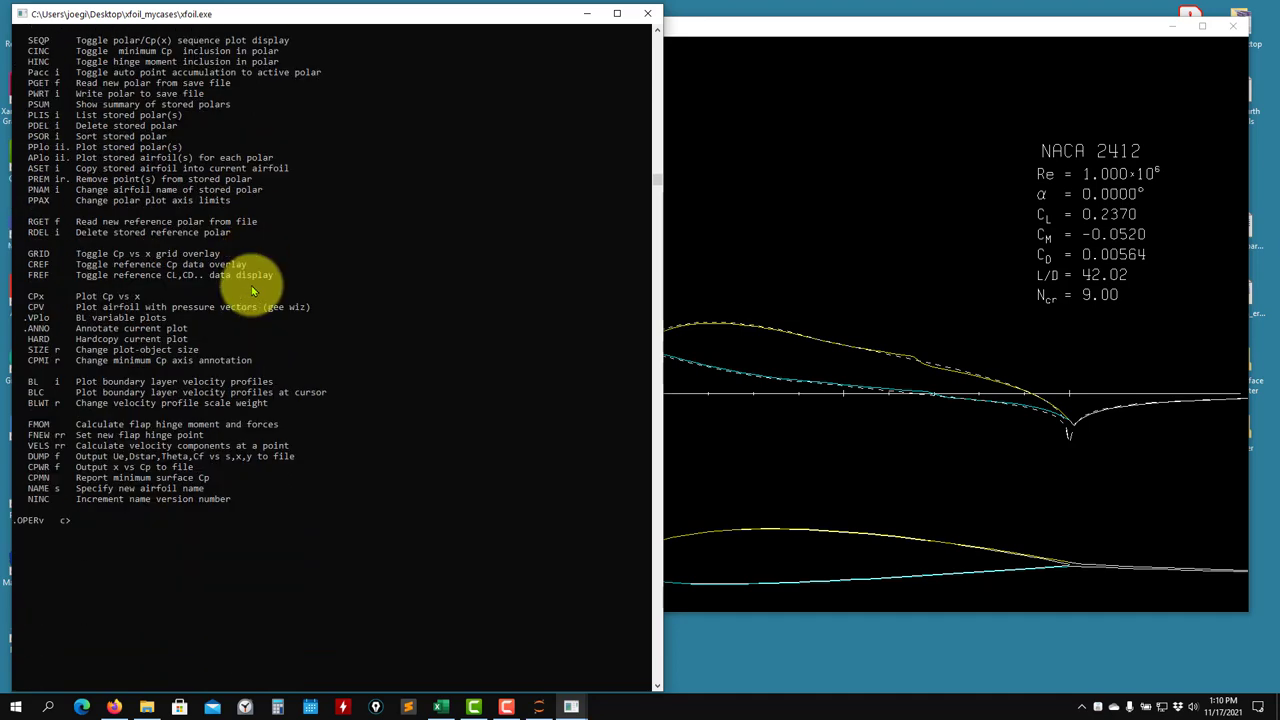
scroll(230, 295, "up", 5)
scroll(230, 293, "up", 2)
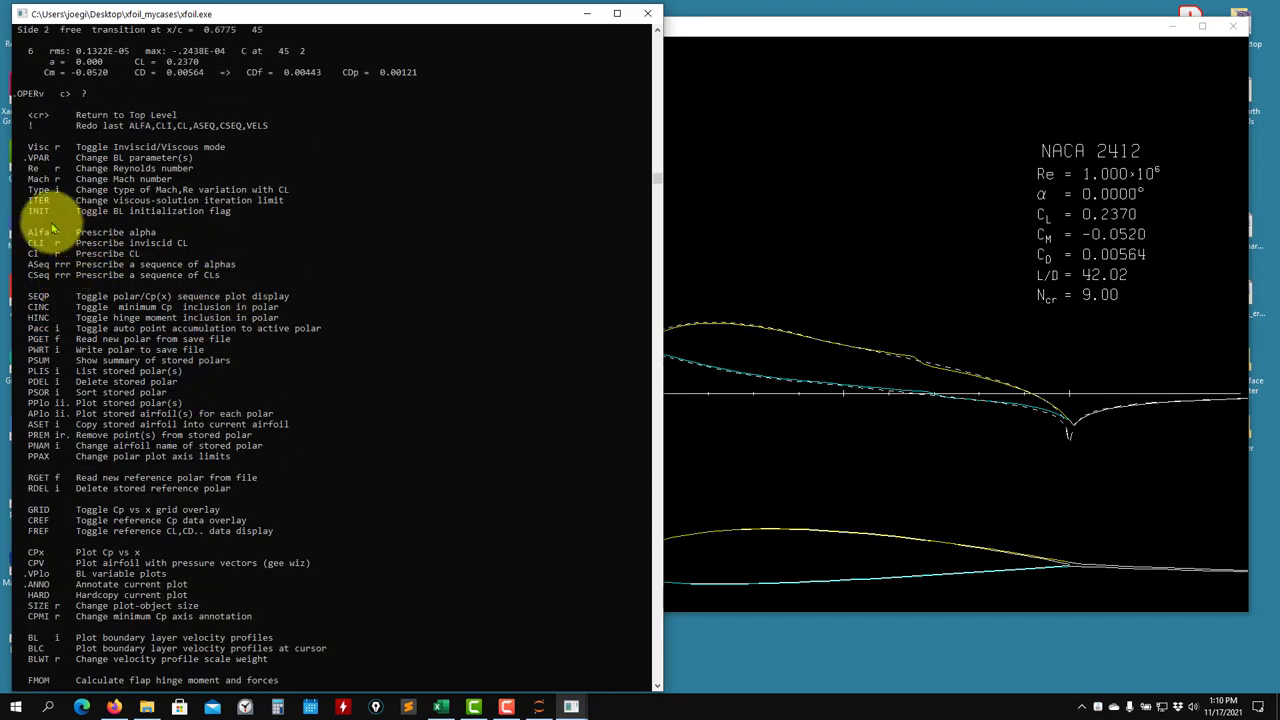
scroll(106, 257, "down", 4)
scroll(115, 285, "down", 3)
Step: Request boundary-layer initialization with init and recompute the viscous 0-degree solution with alfa 0
type("init")
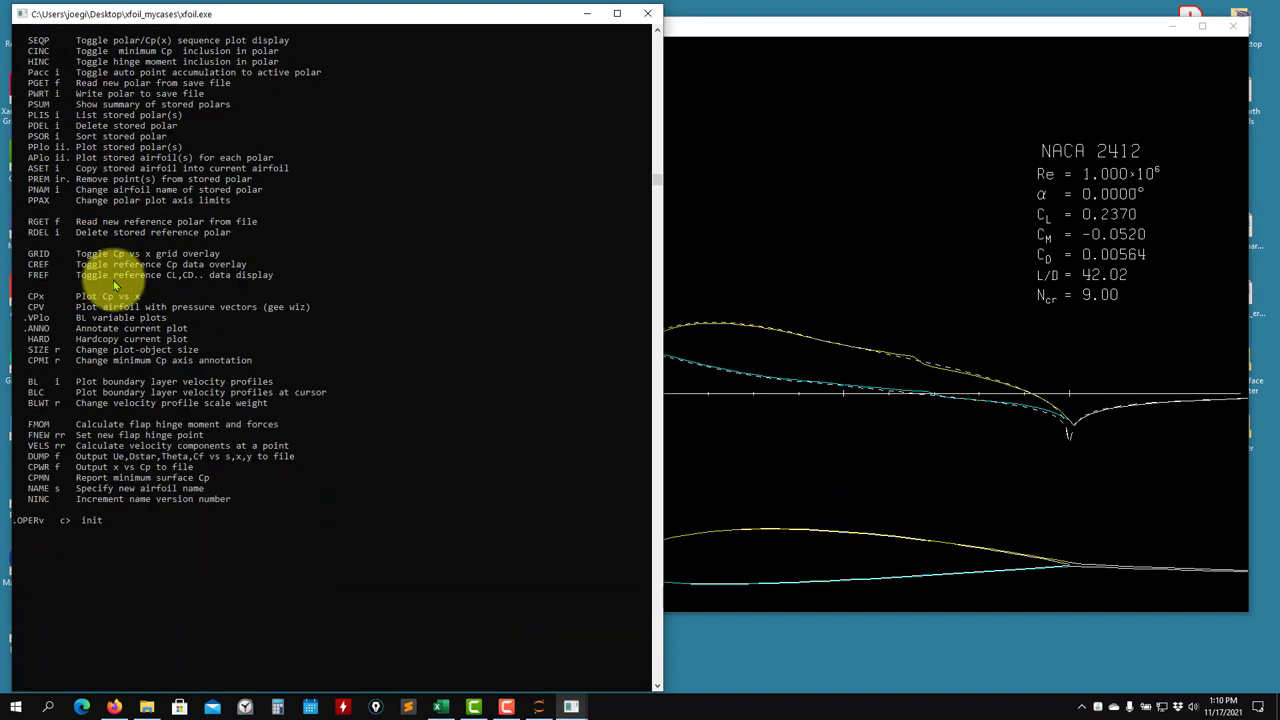
key("Return")
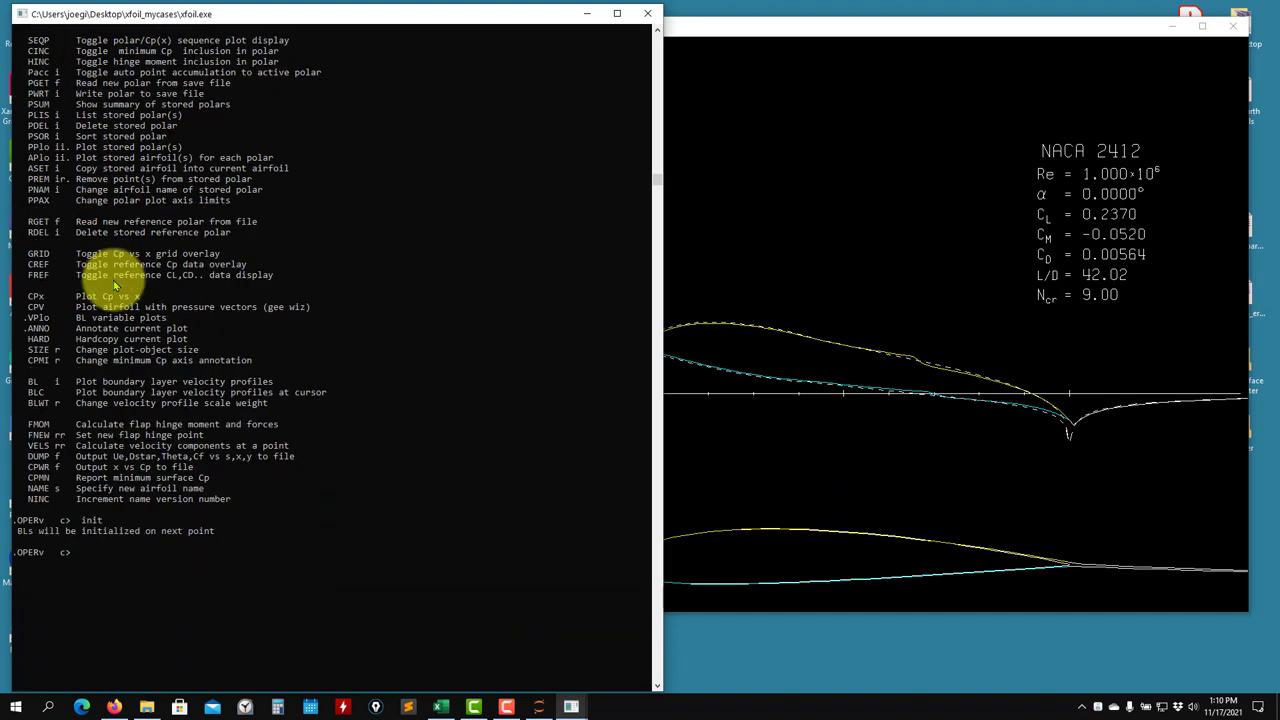
type("alfa 0")
key("Return")
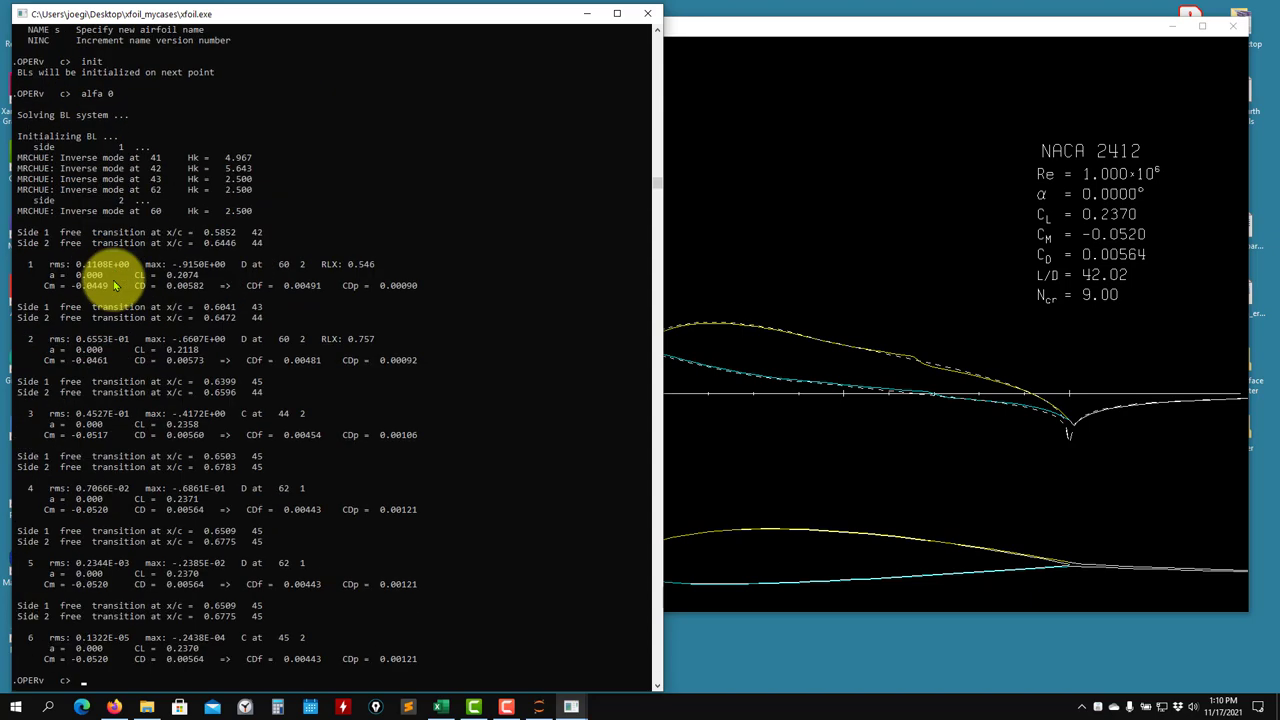
Step: Run an angle-of-attack sequence with aseq from 0 to 25 degrees in 1-degree increments
scroll(115, 286, "up", 6)
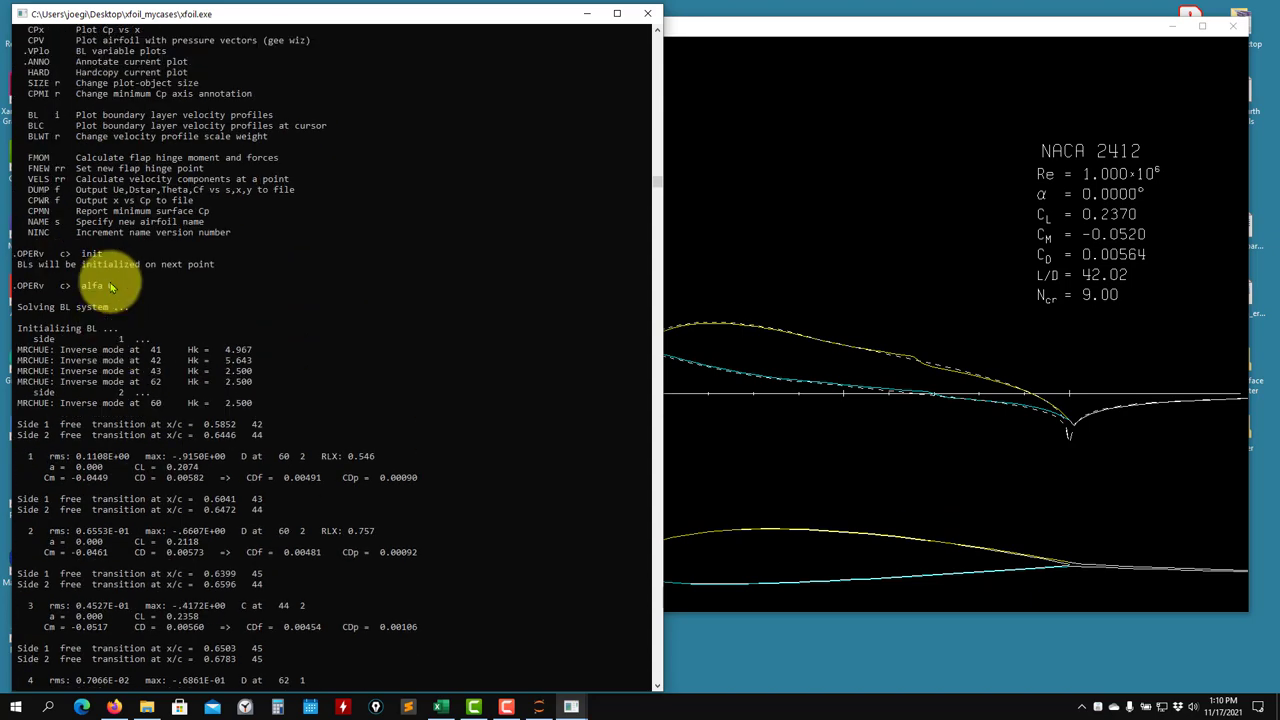
type("aseq")
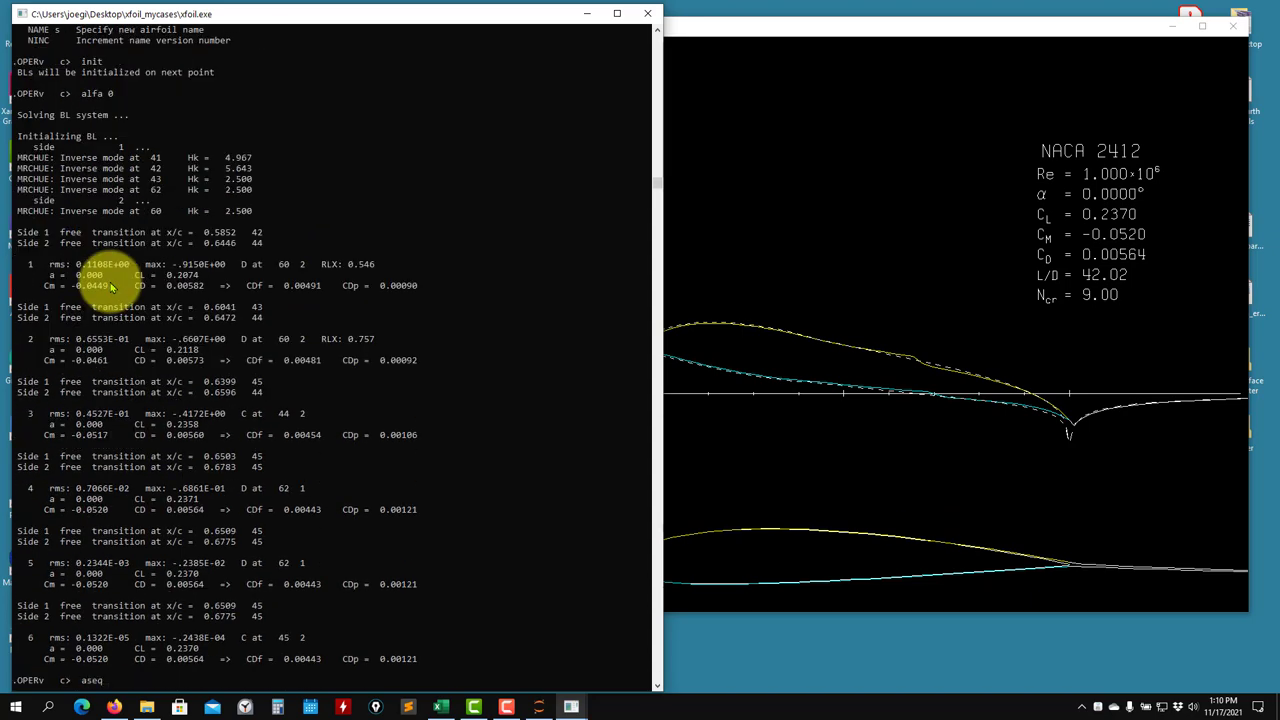
key("Return")
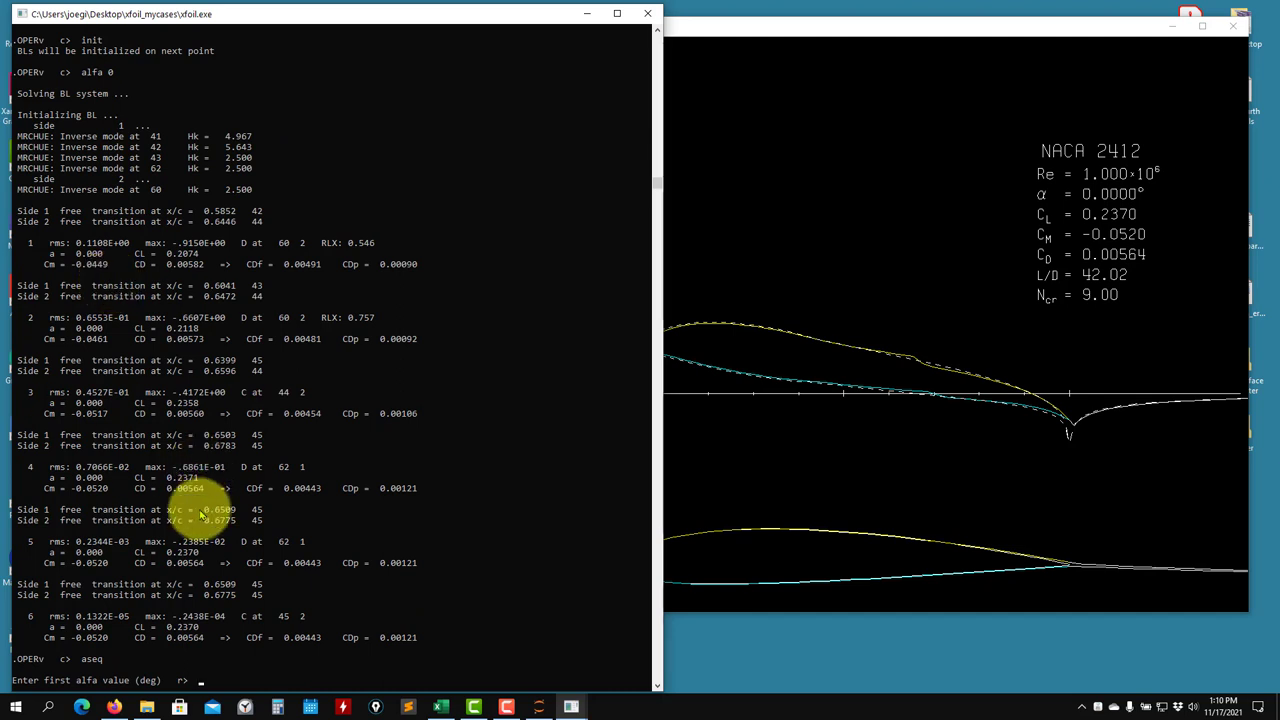
type("0")
key("Return")
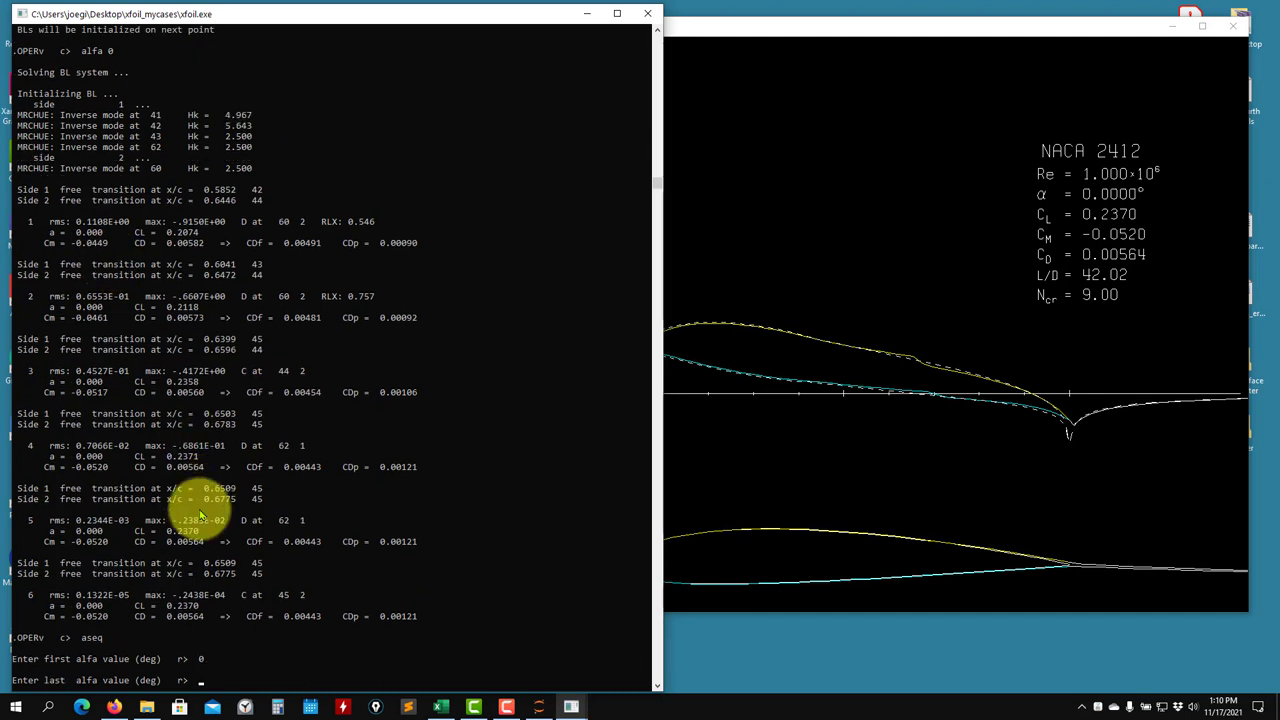
type("25")
key("Return")
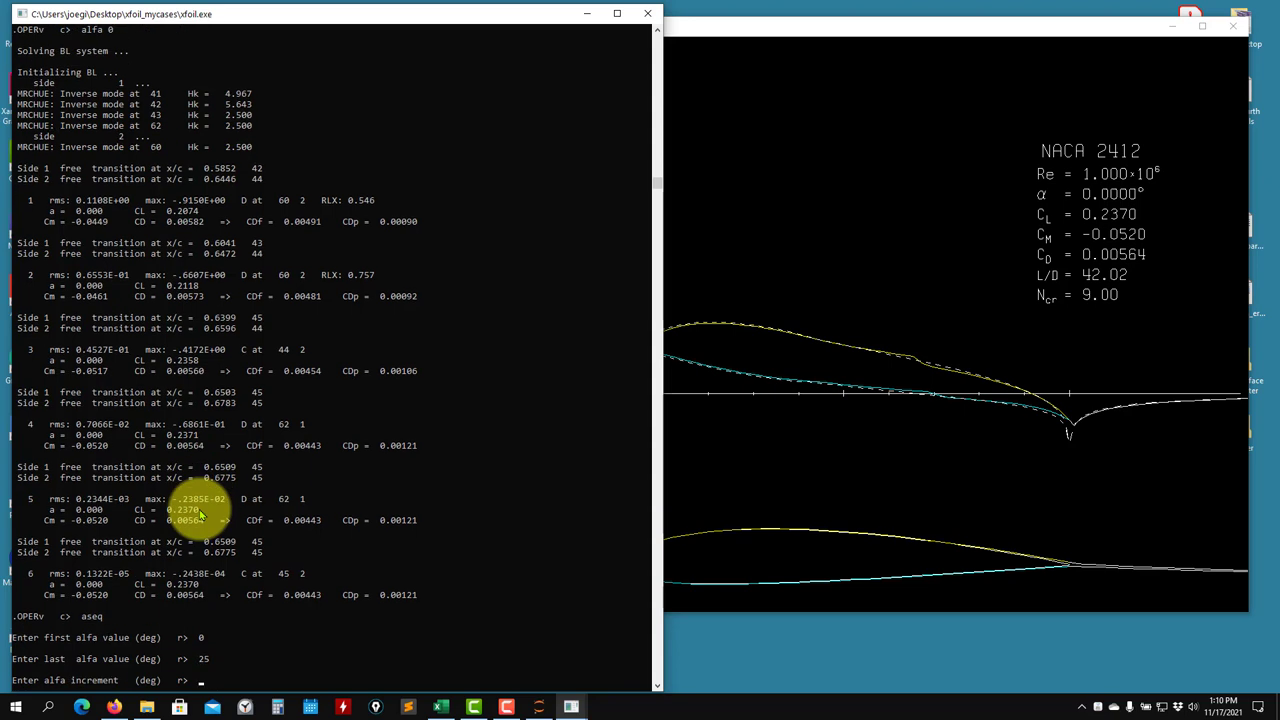
type("1")
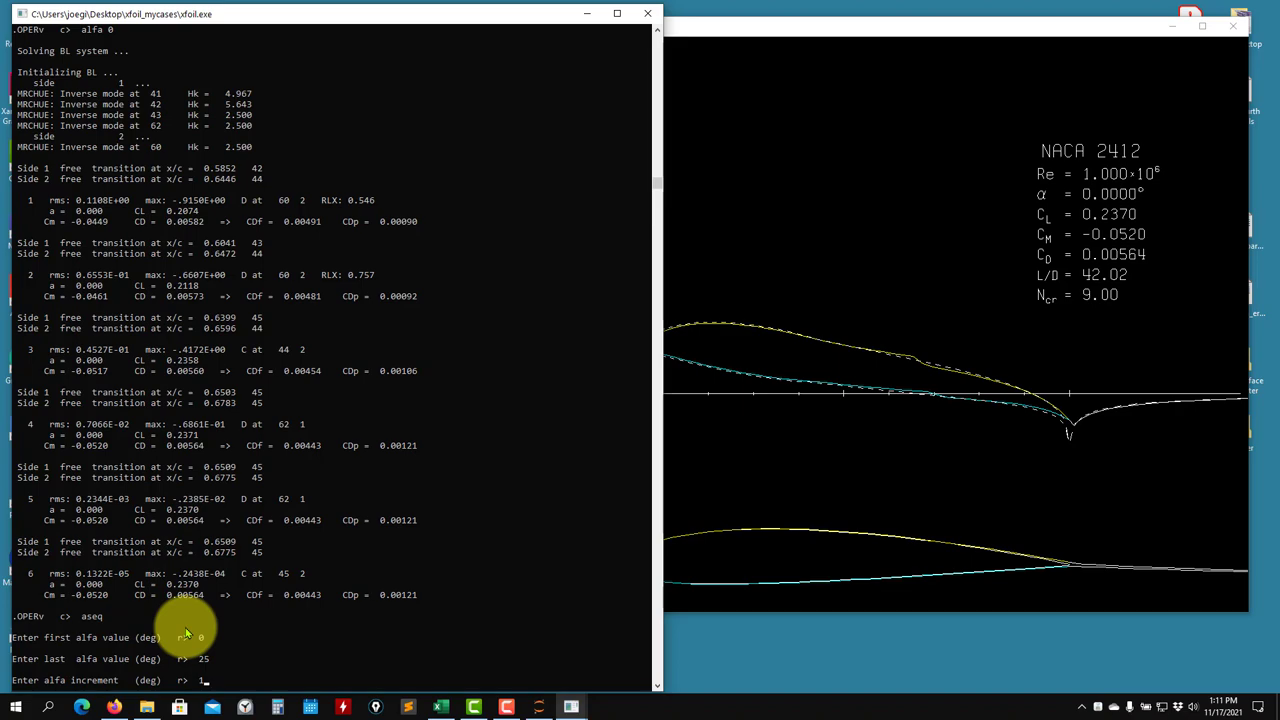
key("Return")
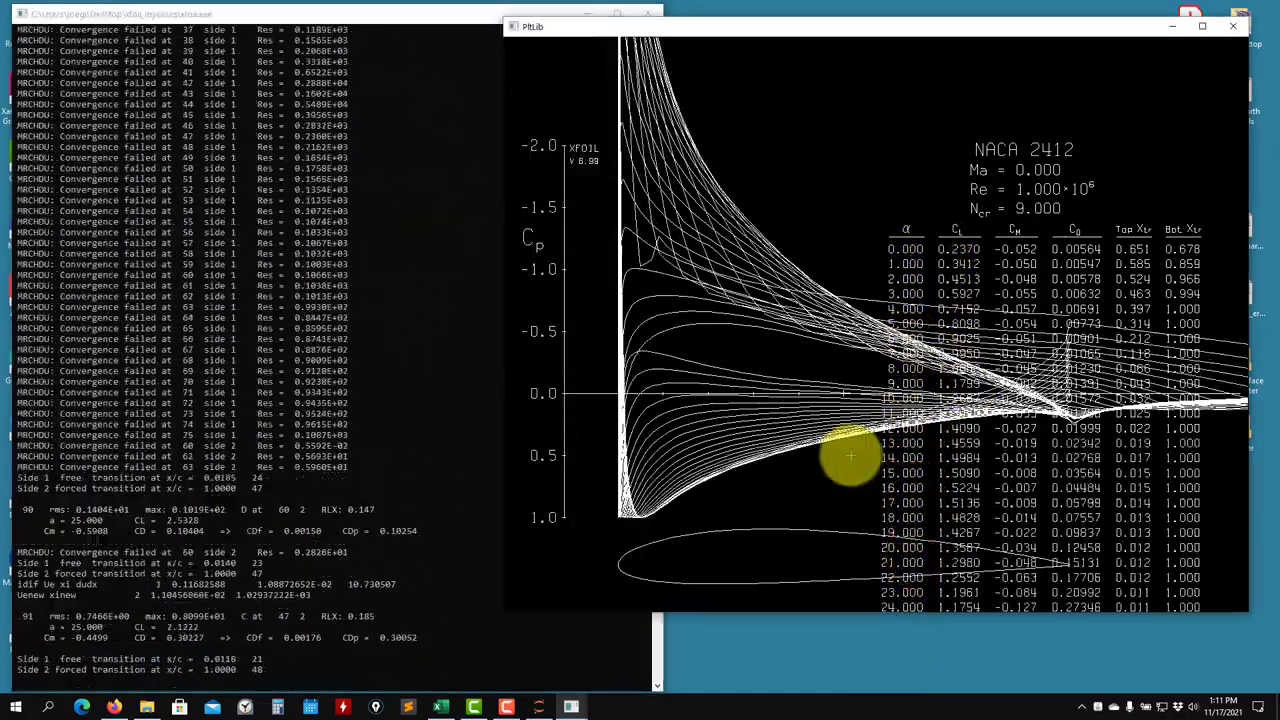
Step: Review the sequence's convergence output and make the plot window taller to show the full results table
left_click(218, 377)
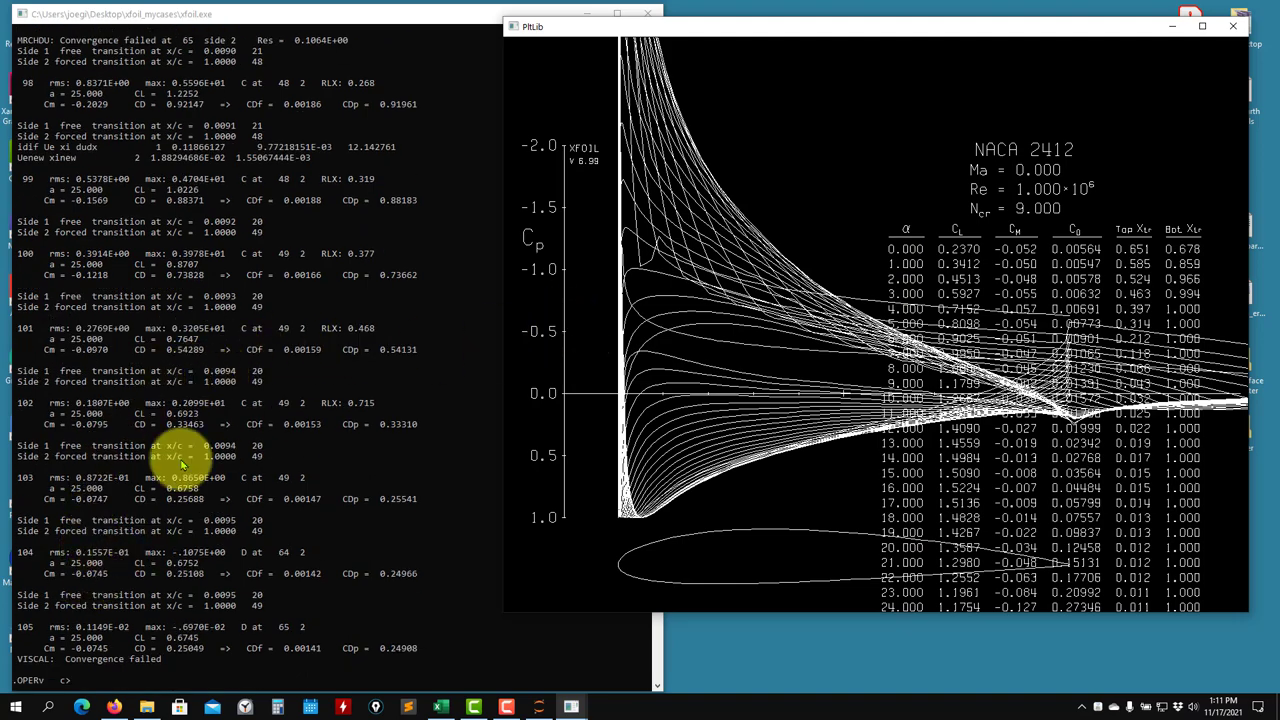
scroll(177, 457, "up", 5)
scroll(177, 457, "down", 4)
scroll(413, 470, "down", 9)
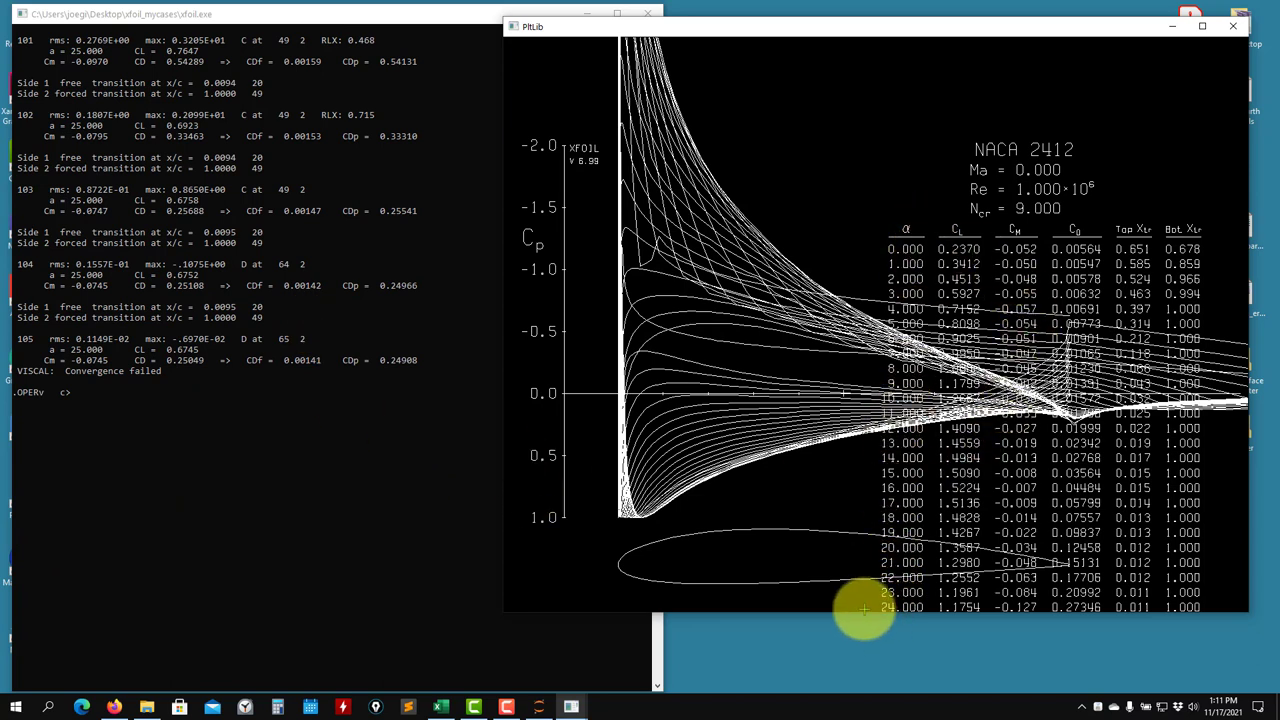
left_click_drag(866, 612, 862, 663)
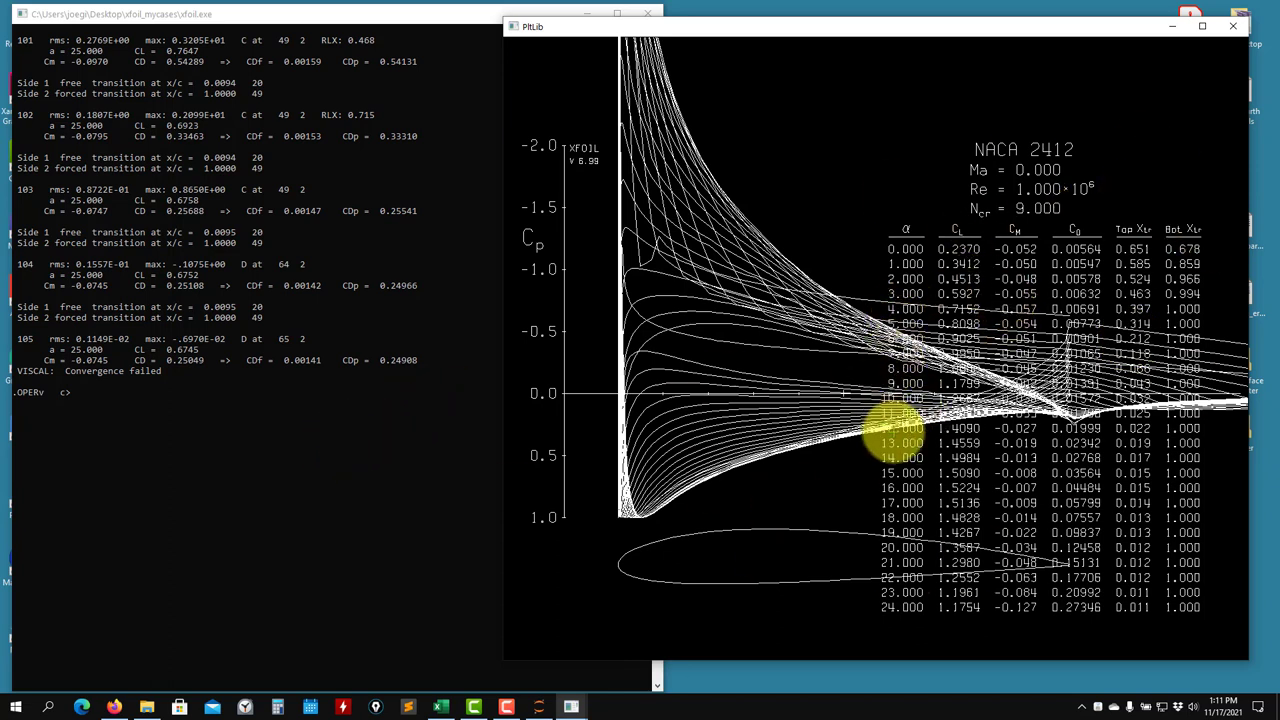
Step: Check for stored polars with plis and list the operating-point commands with ? to review the polar accumulation options
left_click(253, 377)
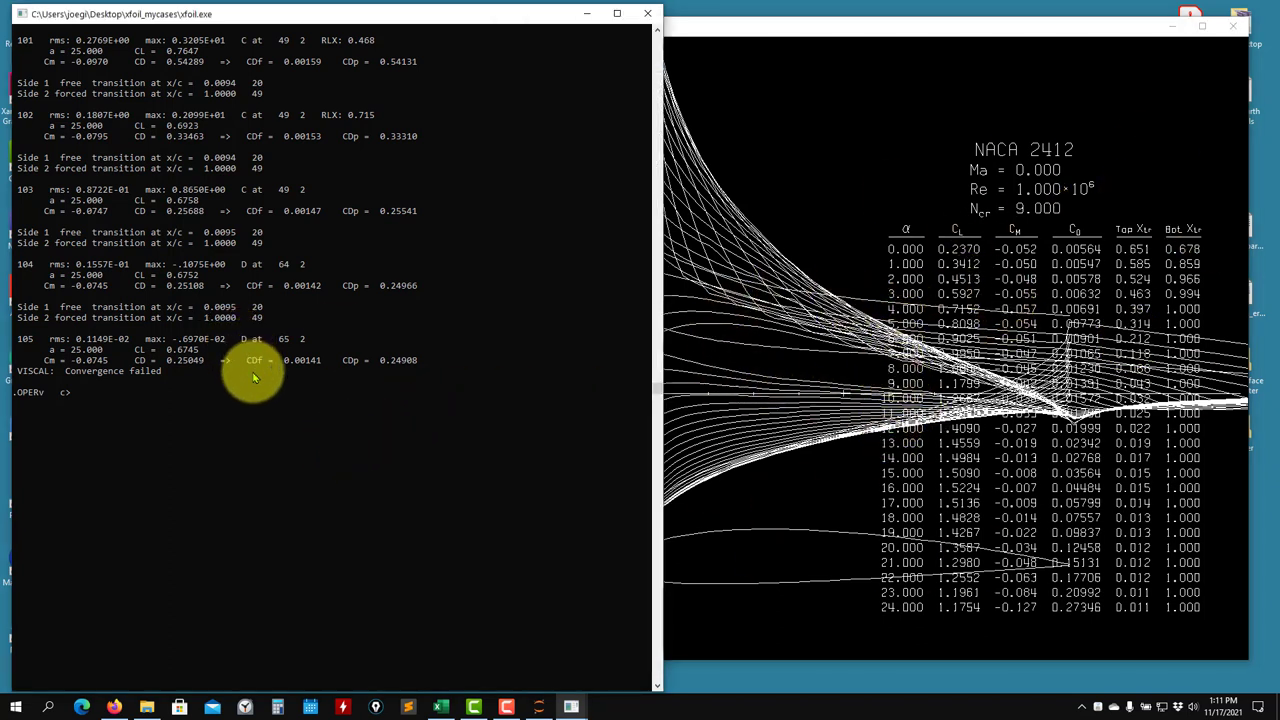
type("plis")
key("Return")
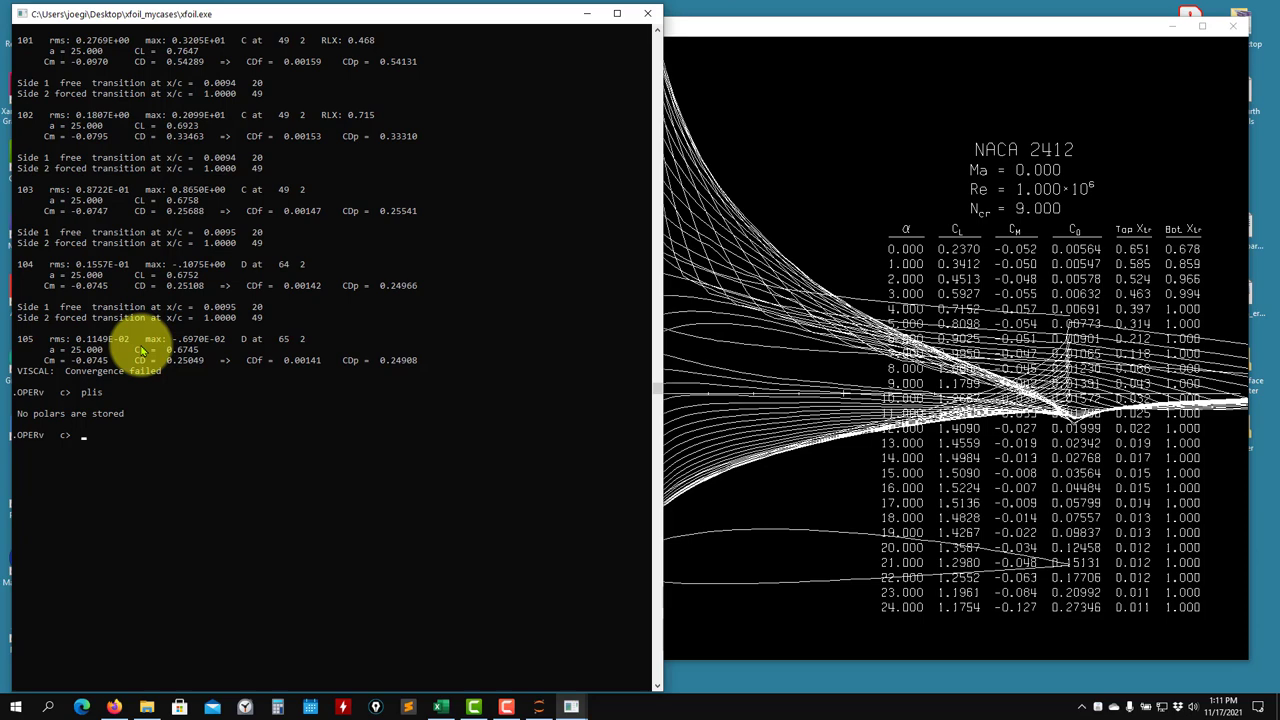
type("?")
key("Return")
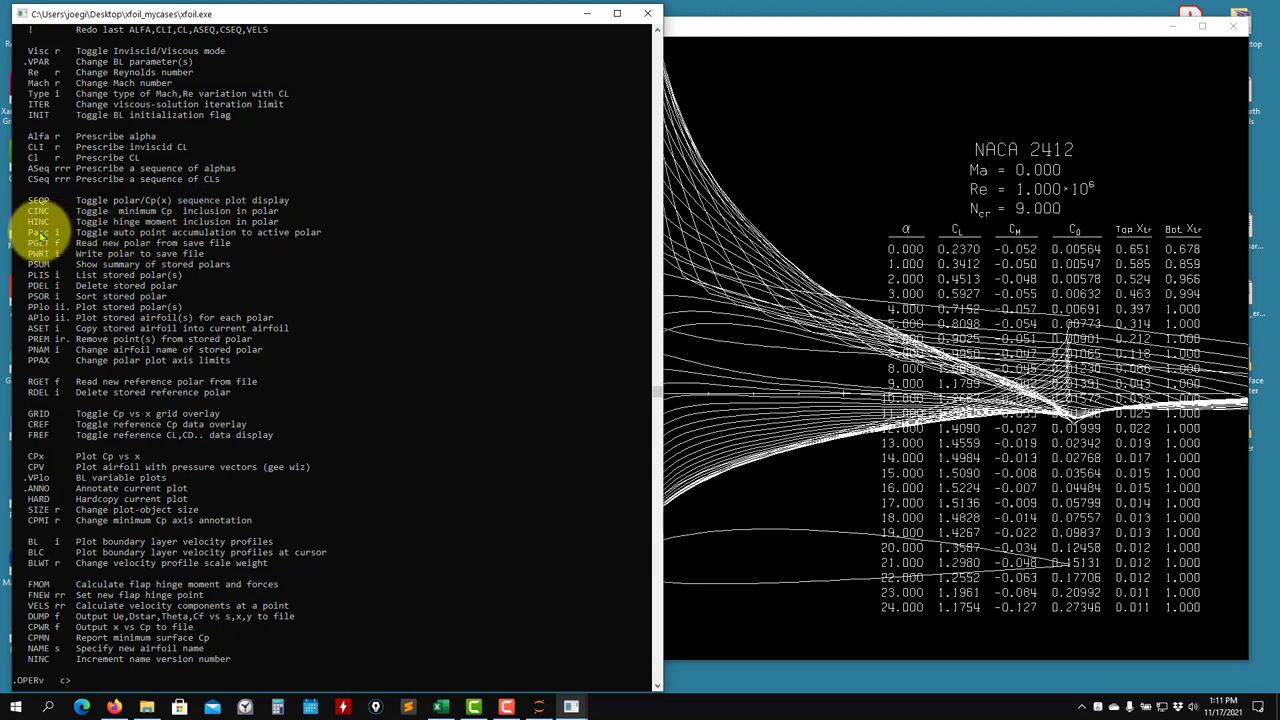
Step: Enable polar accumulation with pacc, naming the polar save file test1.dat and skipping the polar dump file
left_click(1243, 329)
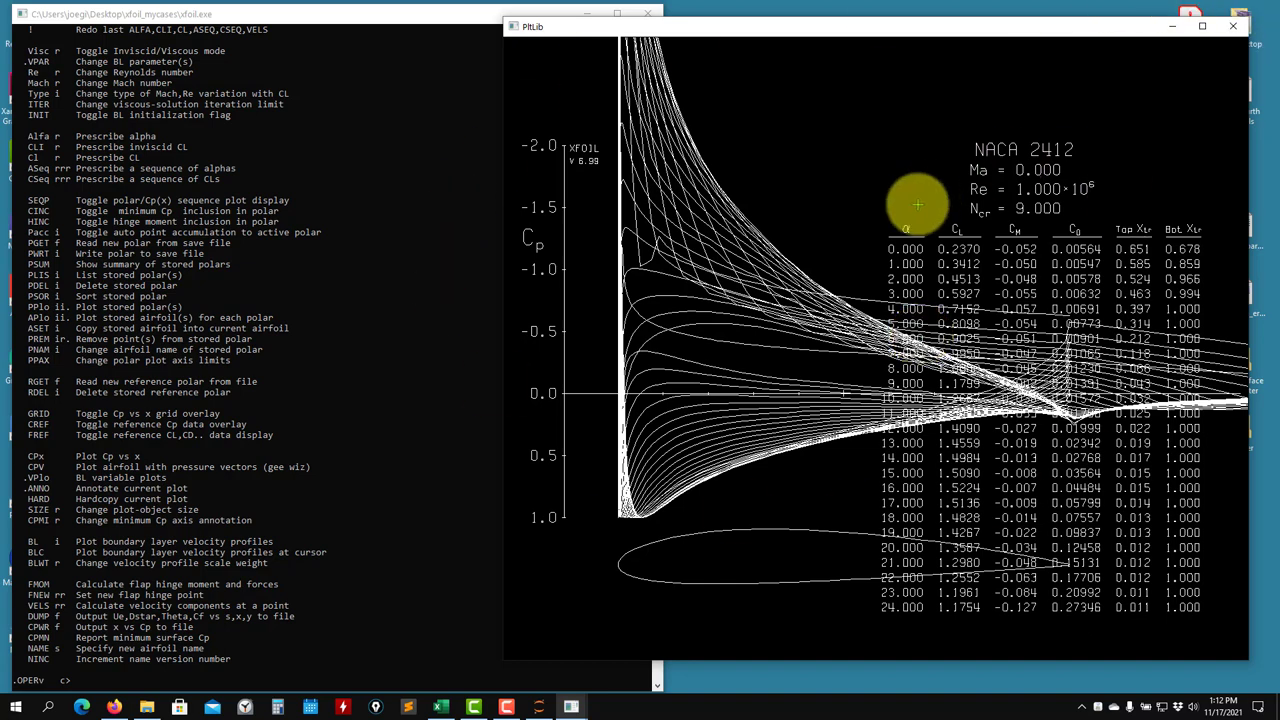
left_click(297, 340)
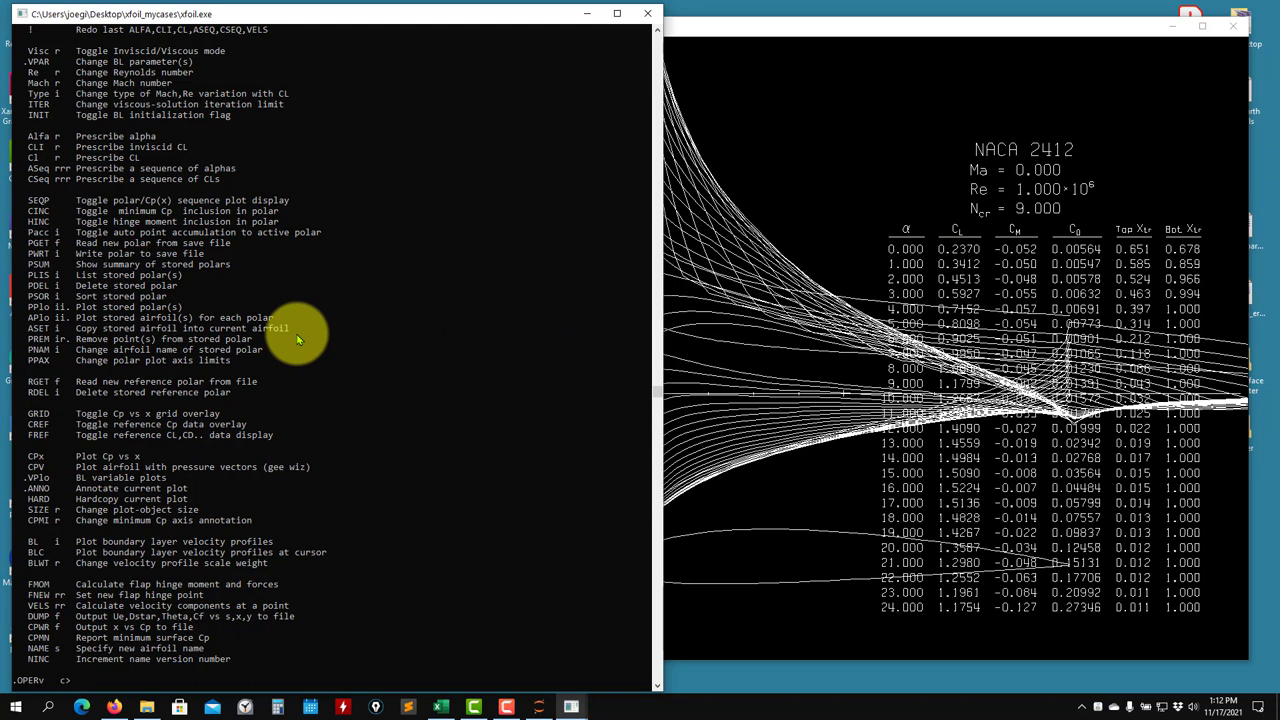
type("pacc")
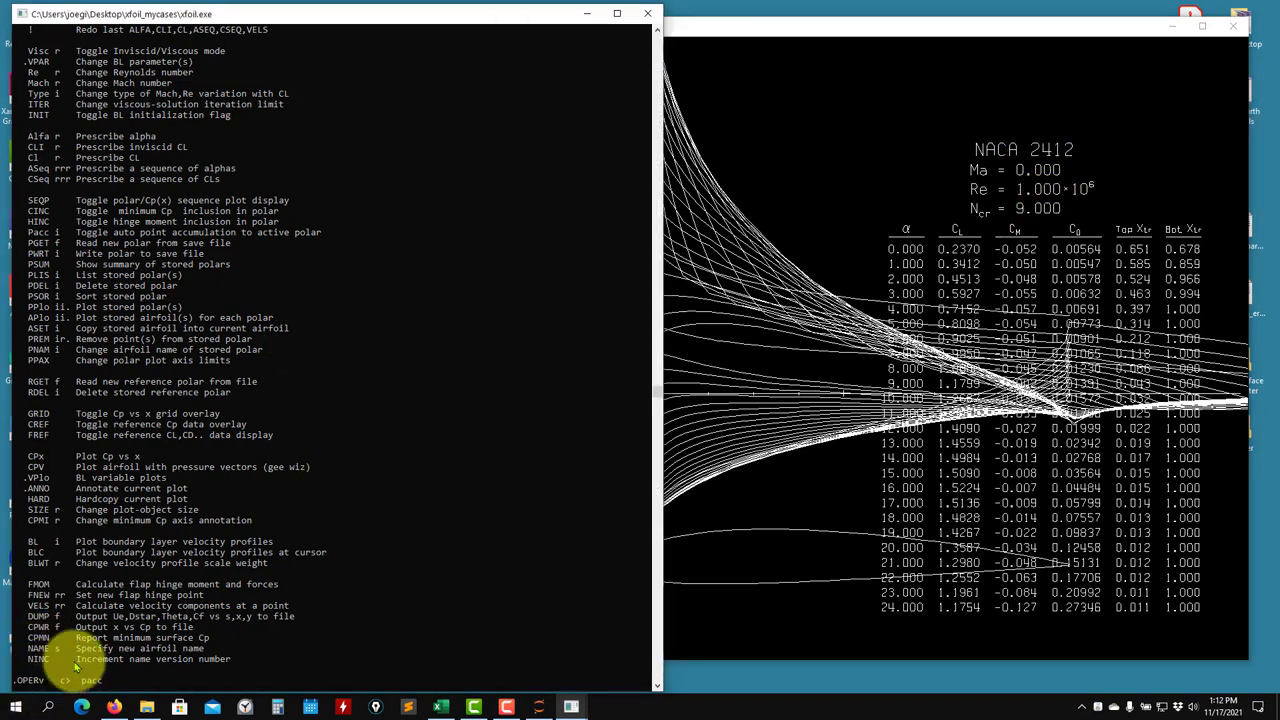
key("Return")
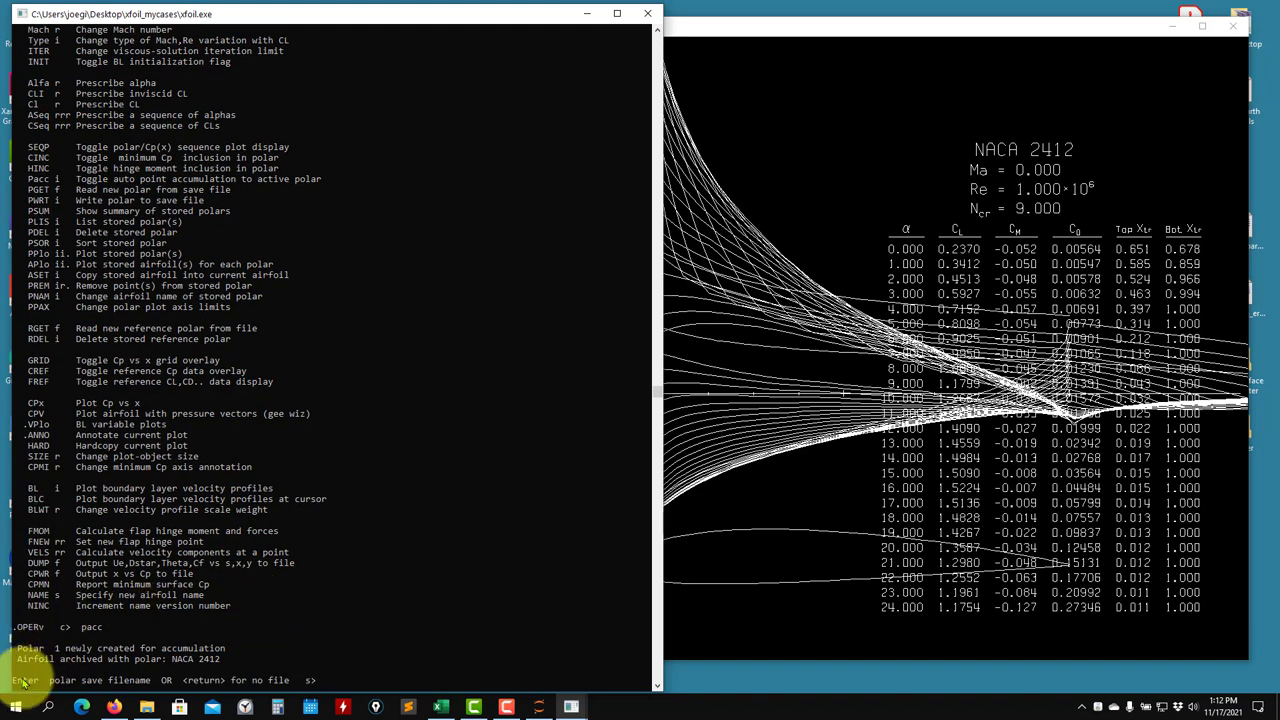
left_click(1185, 293)
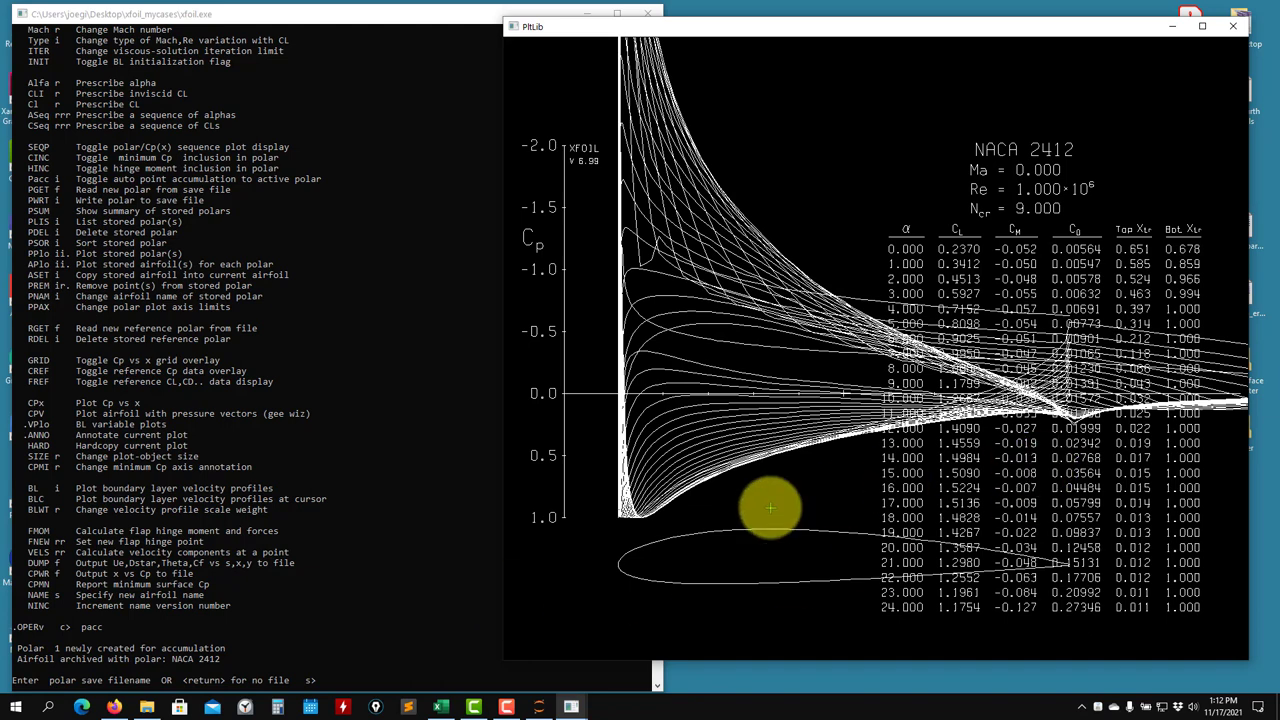
left_click(328, 660)
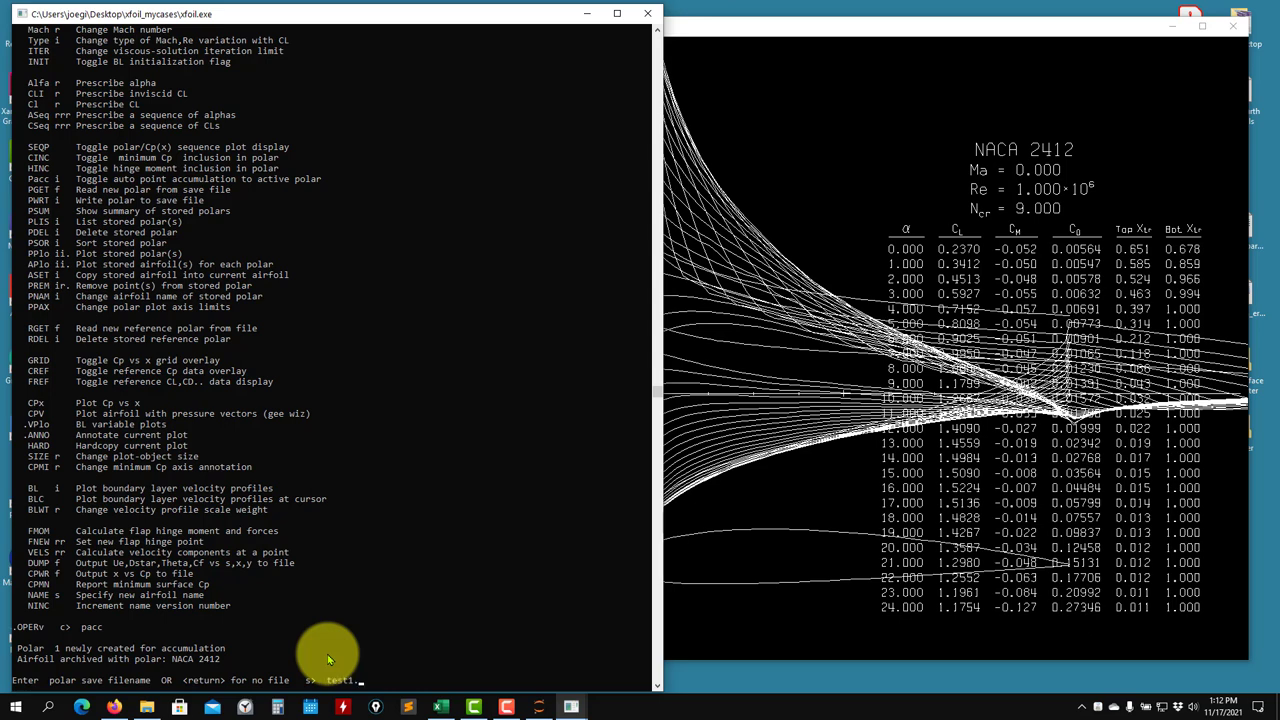
left_click(1246, 388)
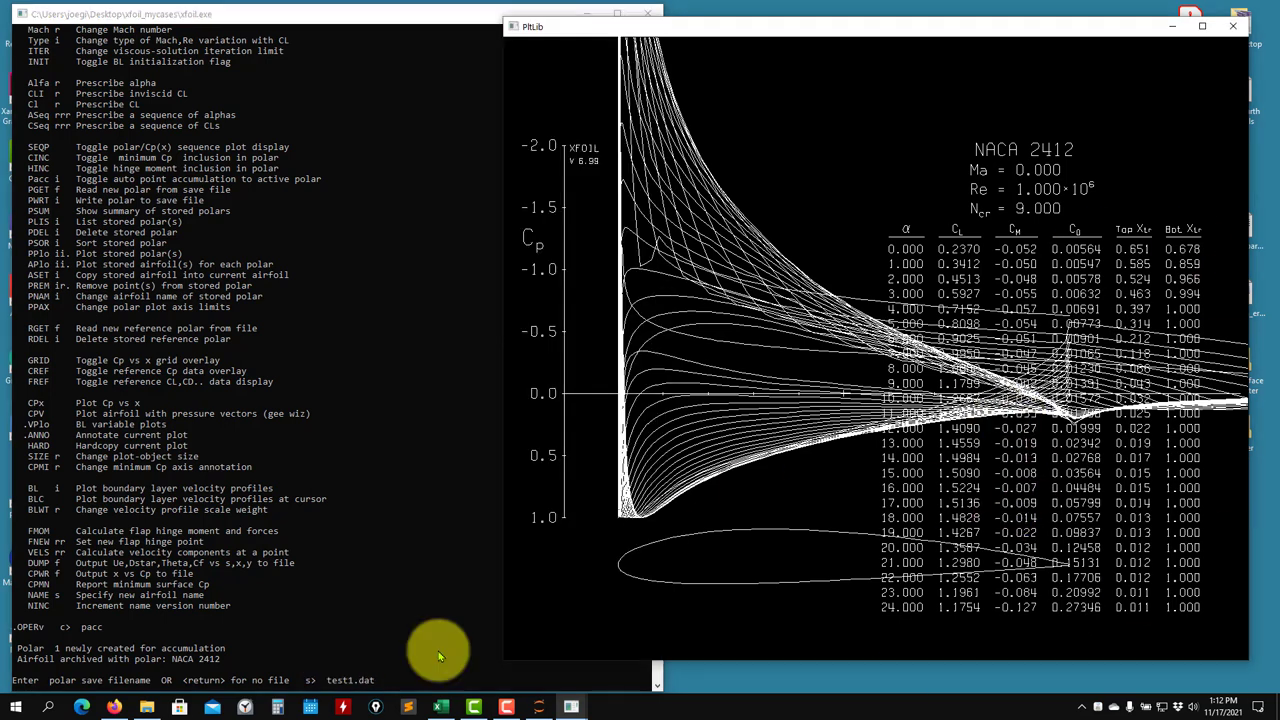
left_click(380, 643)
key("Return")
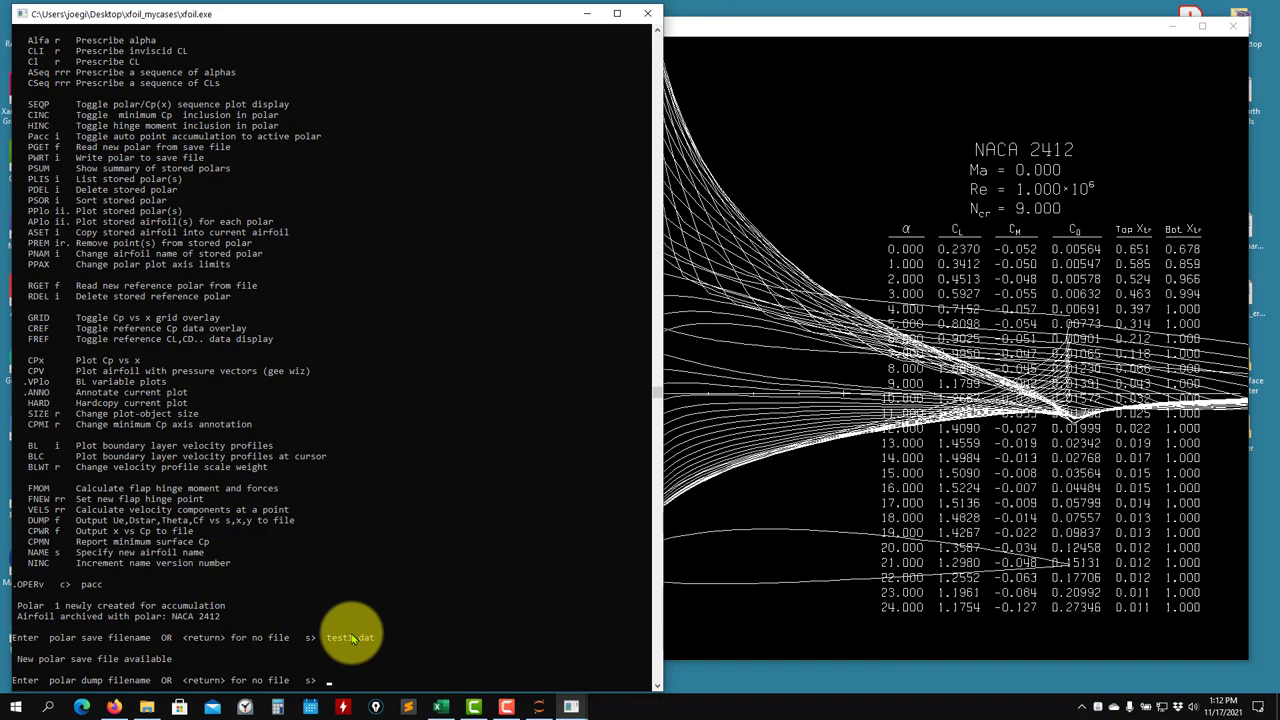
key("Return")
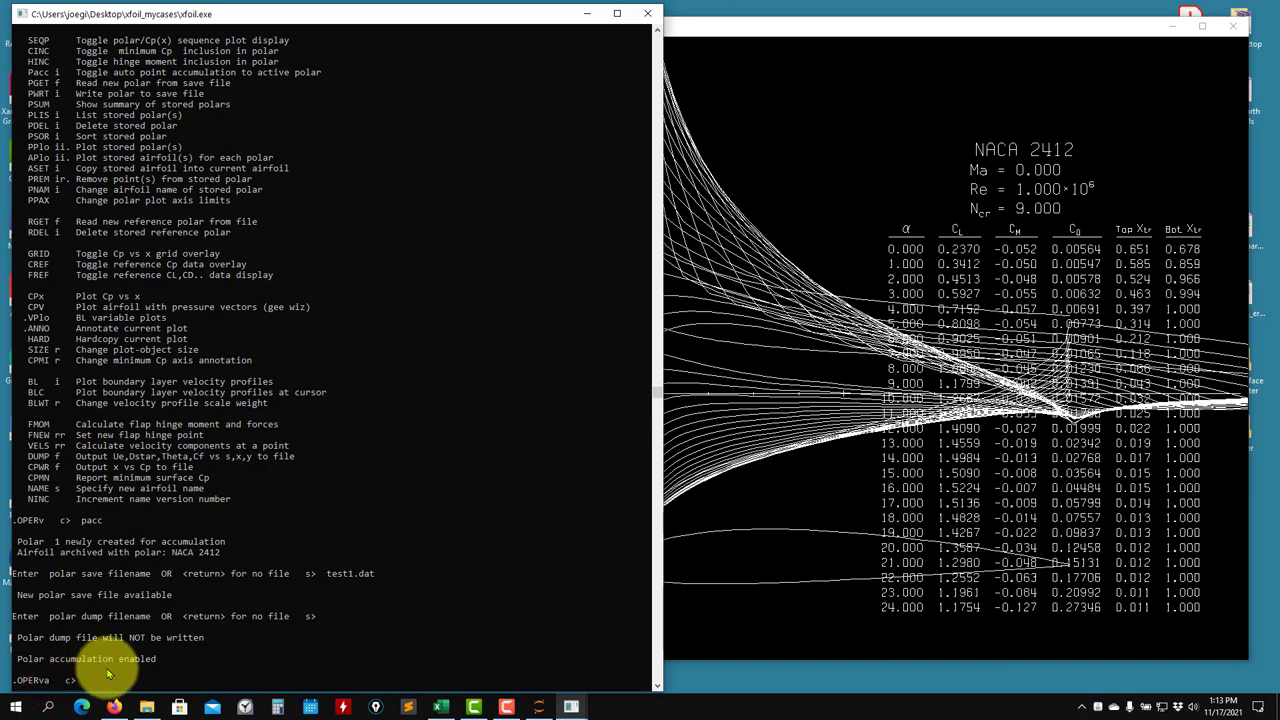
Step: Switch to File Explorer, open test1.dat from the xfoil_mycases folder in Sublime Text to inspect its header, and minimize both windows
left_click(148, 706)
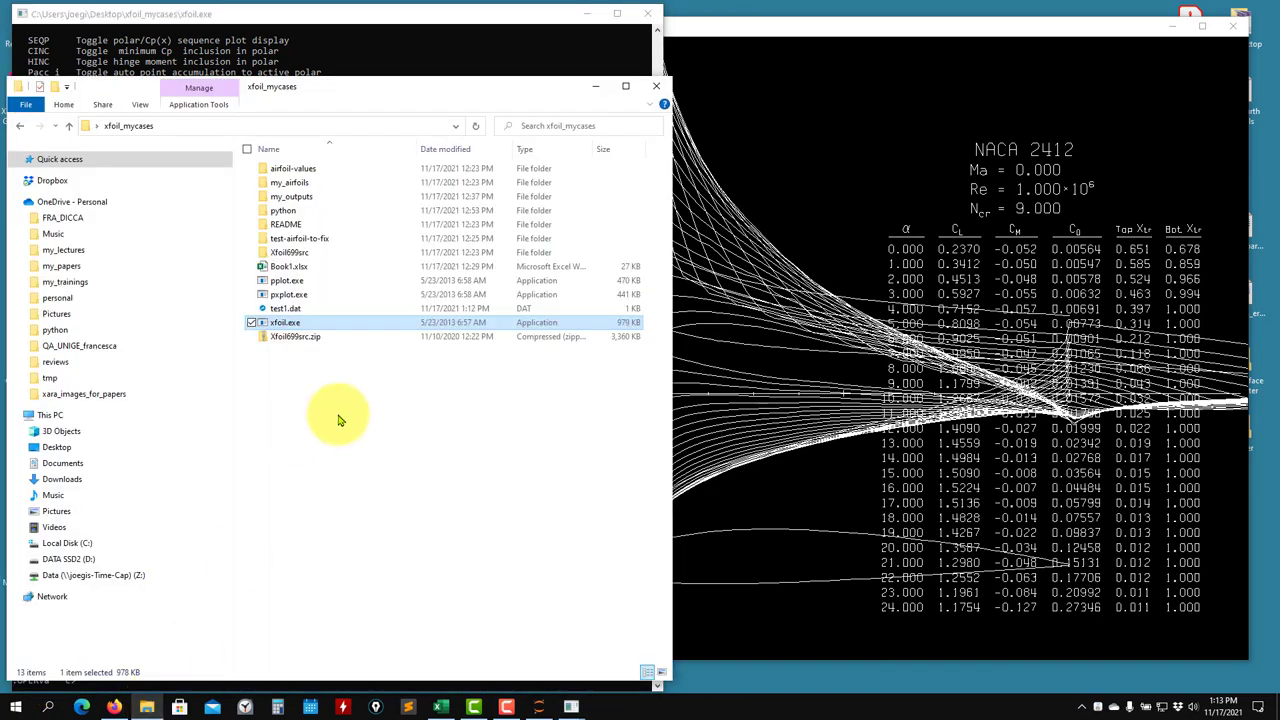
left_click_drag(466, 88, 943, 52)
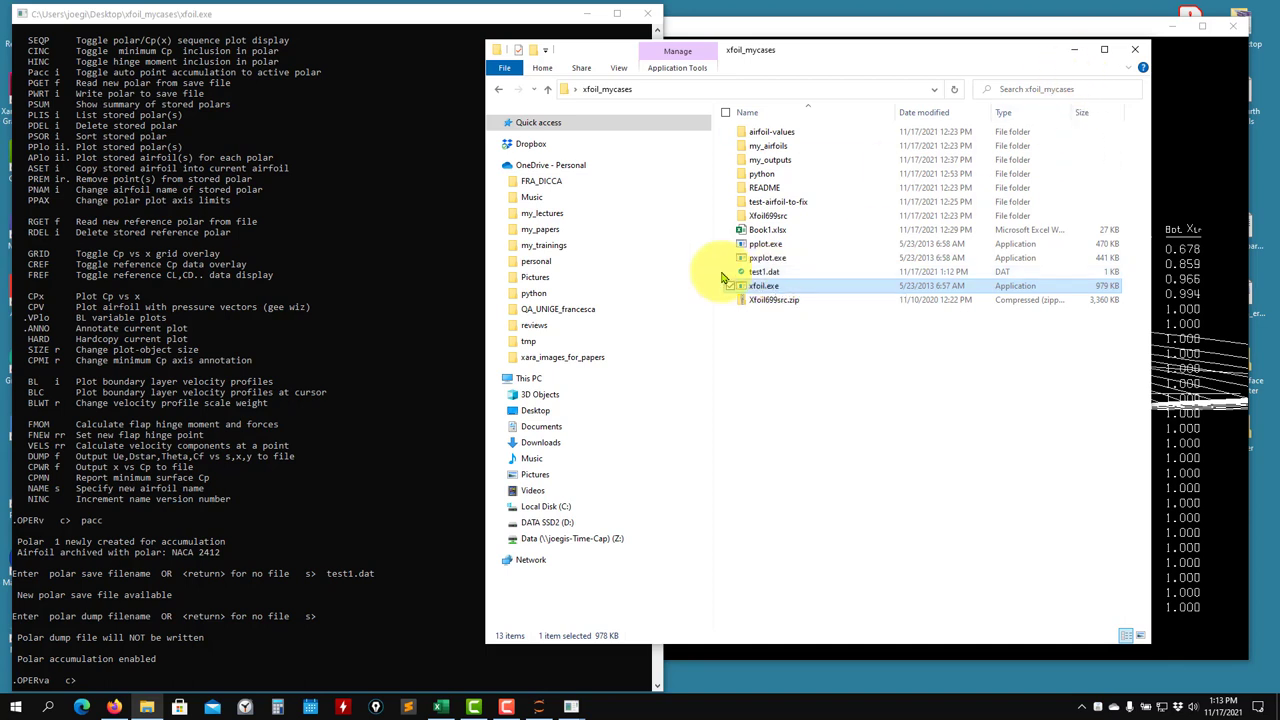
right_click(757, 277)
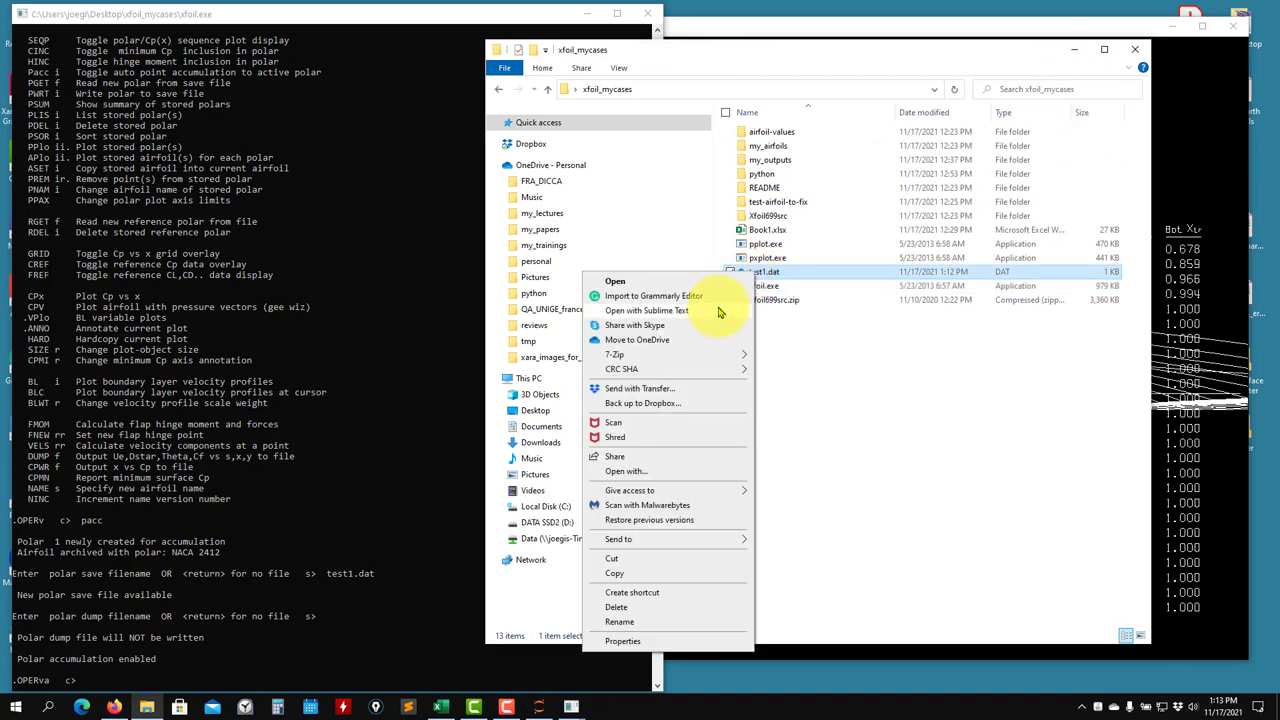
left_click(623, 310)
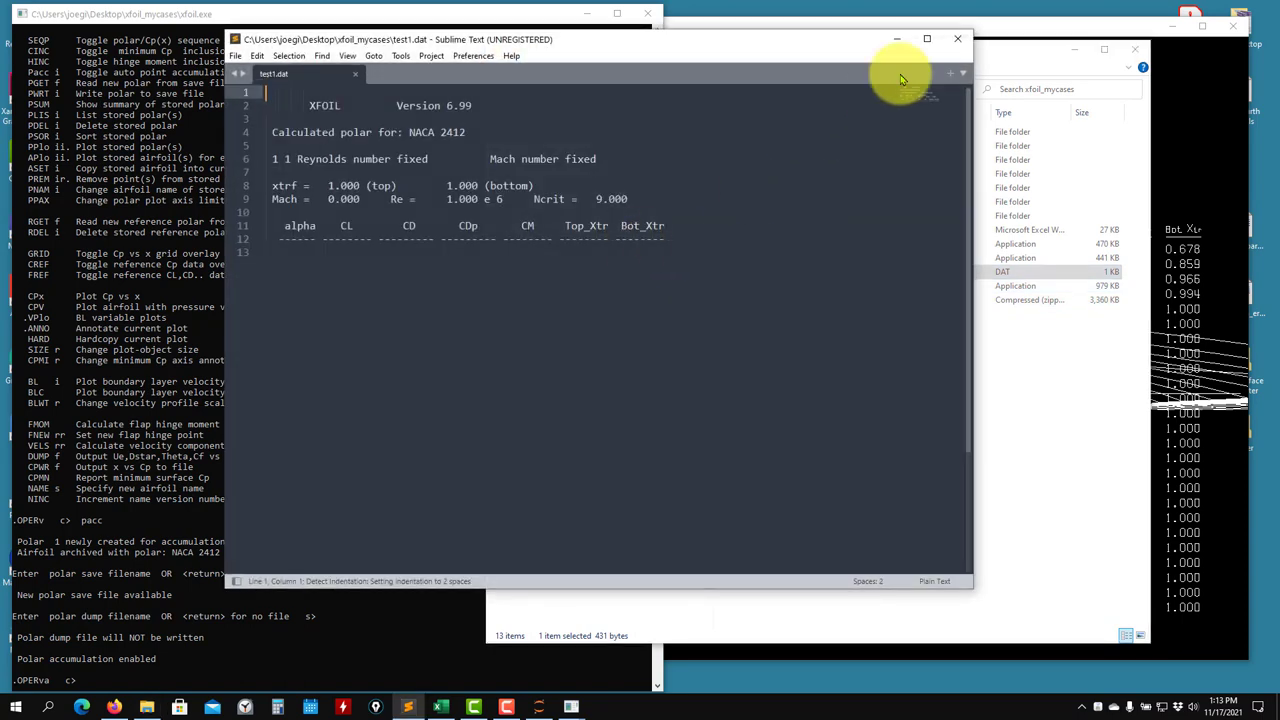
left_click(895, 38)
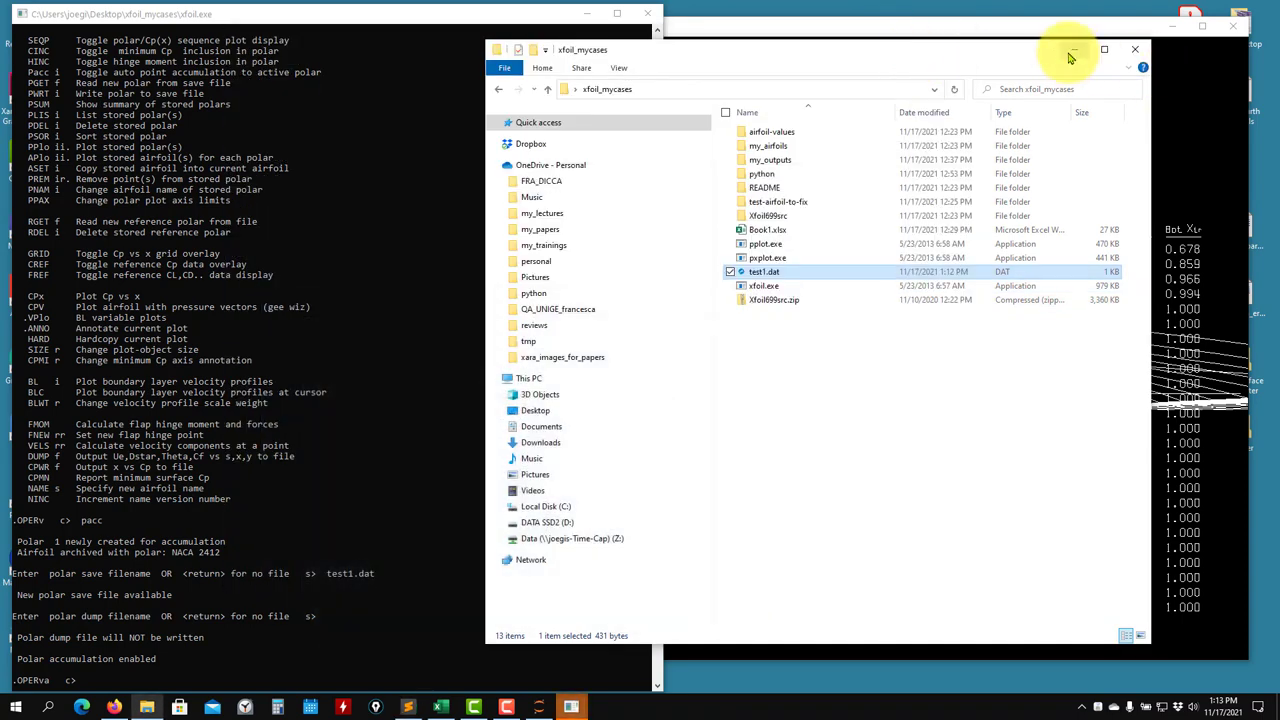
left_click(1073, 48)
Step: Try to compute the viscous 0-degree polar point with alfa 0, repeating the iterations once more
left_click(255, 455)
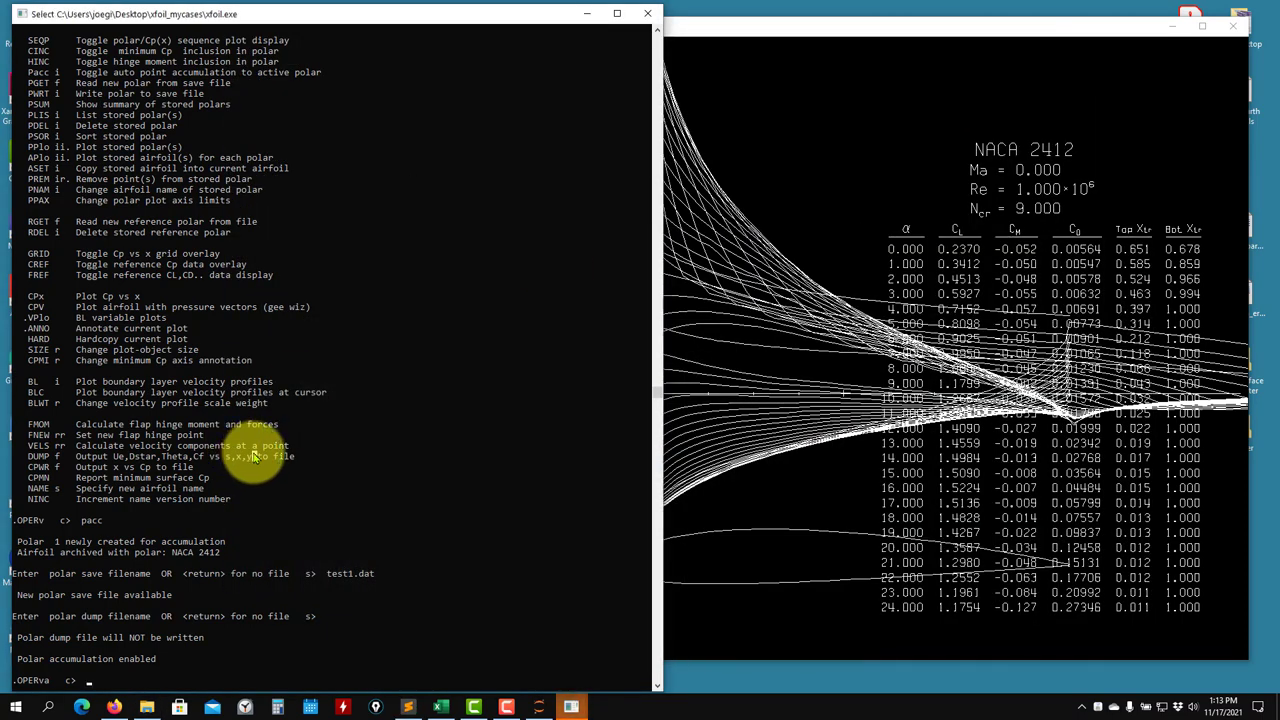
type("alfa")
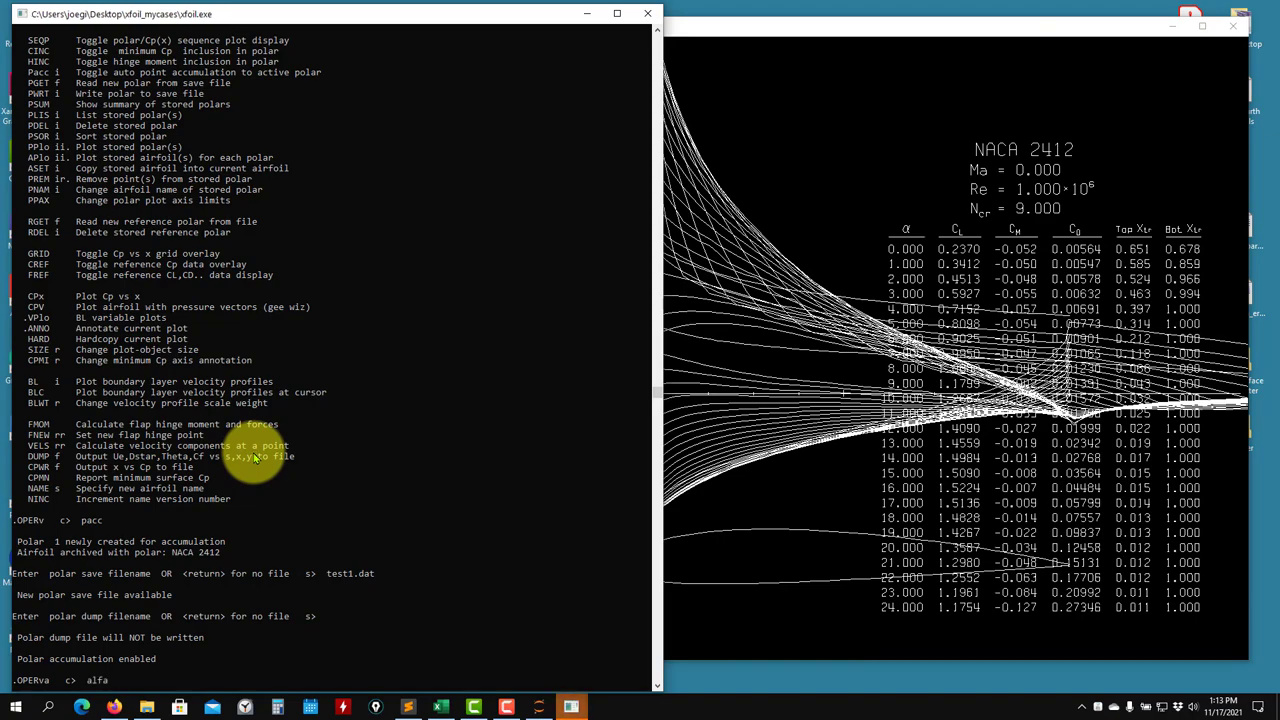
type(" 0")
key("Return")
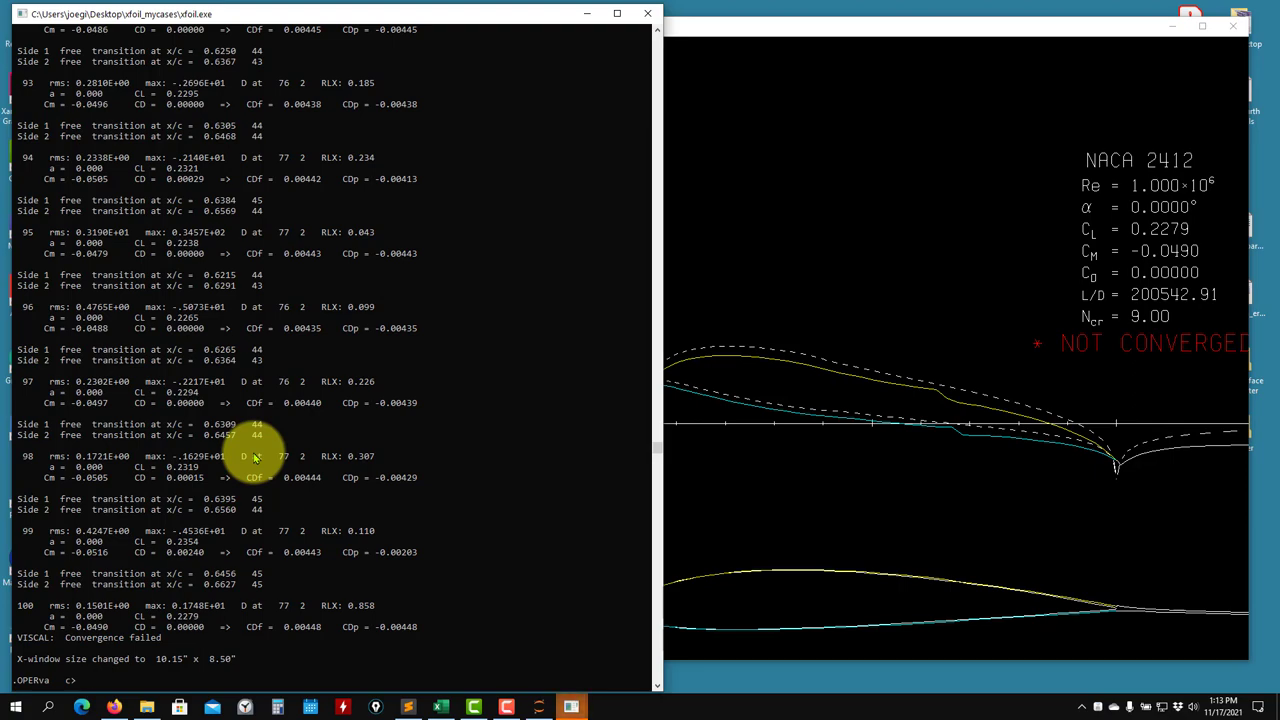
key("Return")
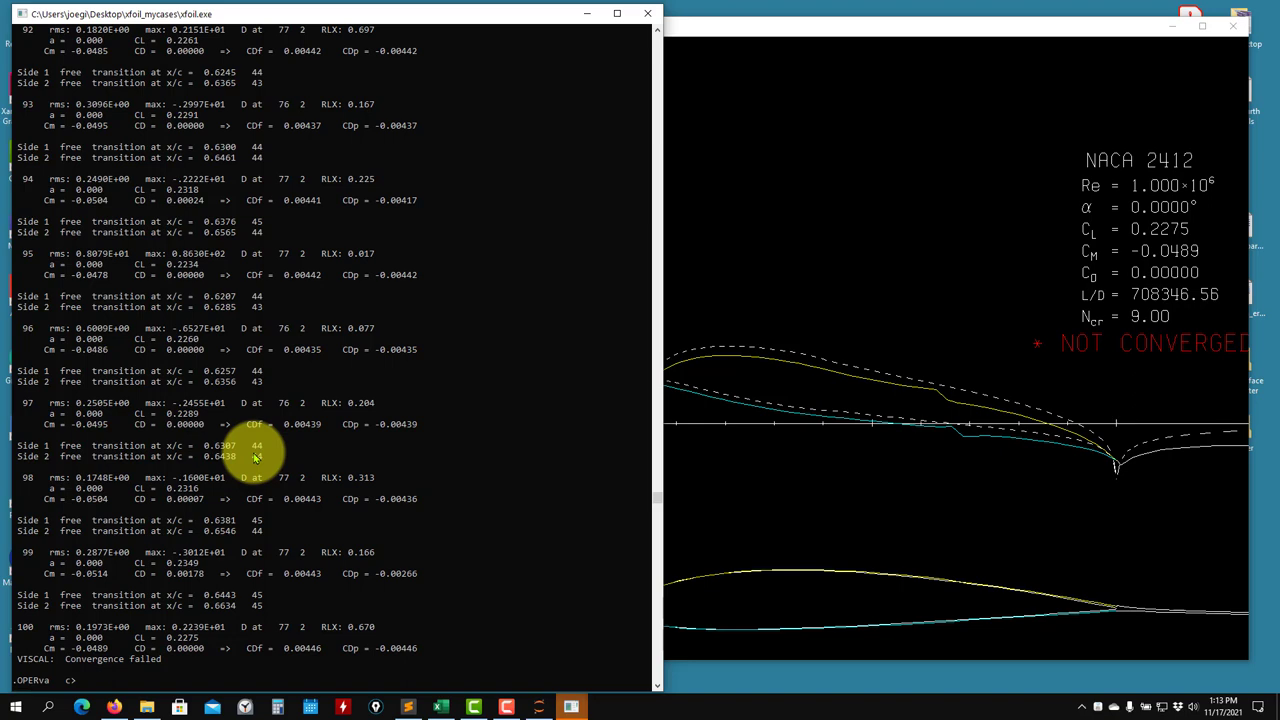
Step: Reset the boundary layers with init and rerun alfa 0 to add the 0-degree point to the polar
type("init")
key("Return")
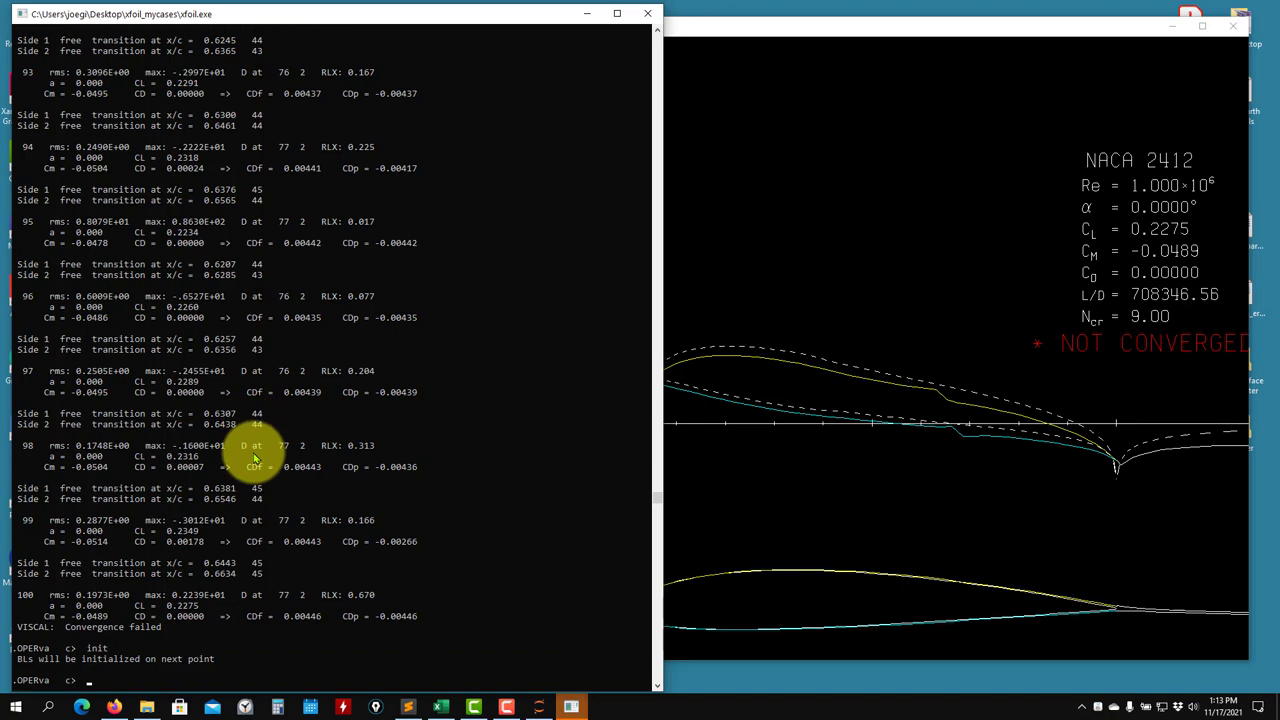
type("alfa 0")
key("Return")
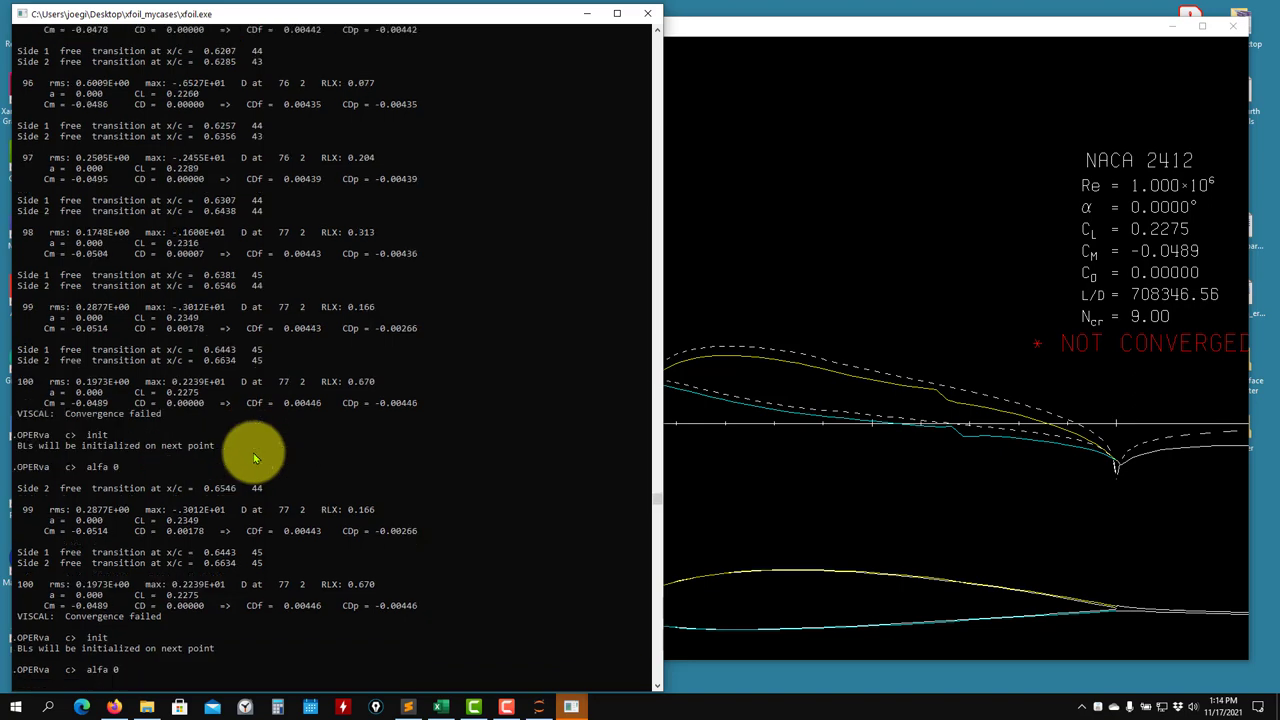
Step: Switch to Sublime Text and examine the 0-degree row and header written to test1.dat, then minimize the file
left_click(408, 706)
left_click(507, 289)
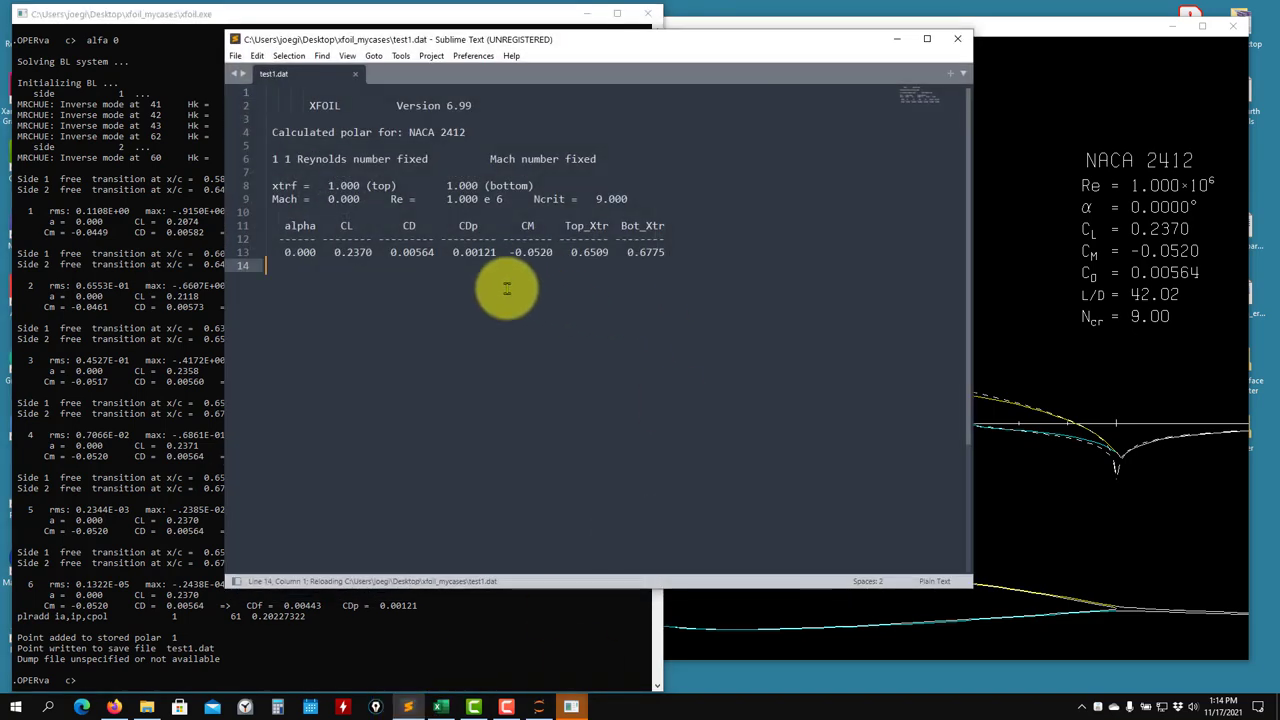
left_click_drag(694, 251, 271, 251)
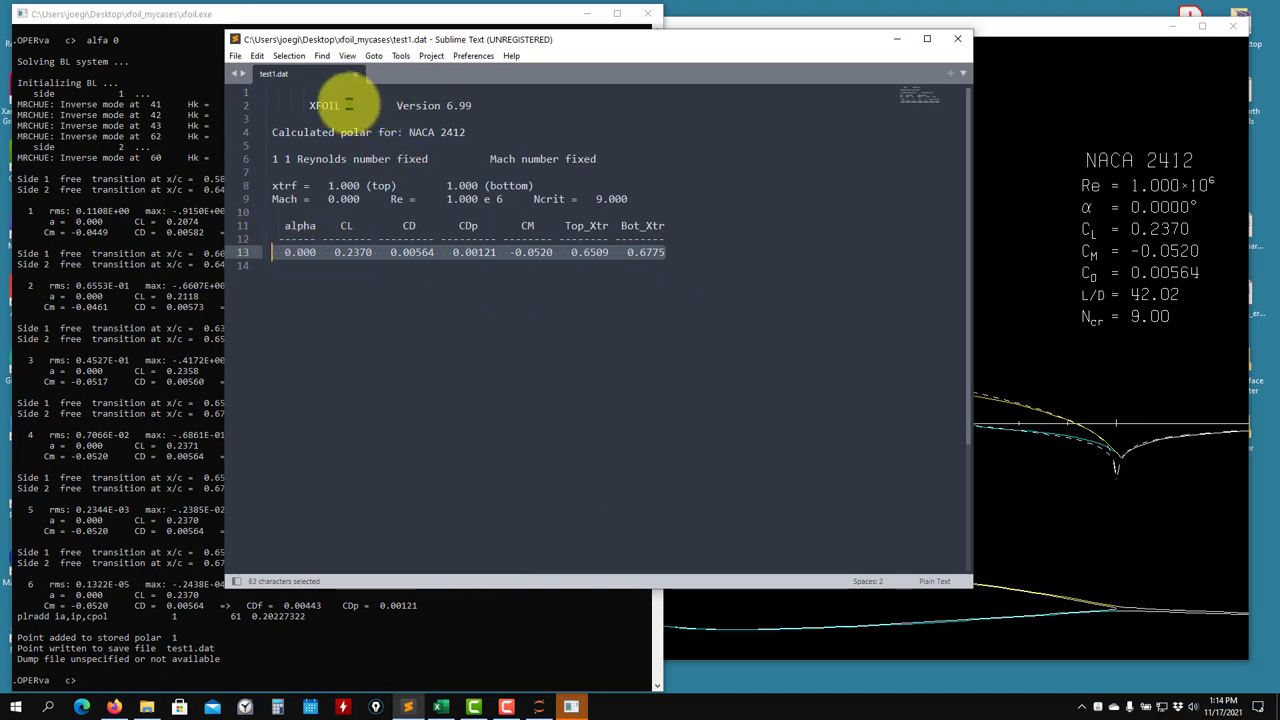
left_click(352, 158)
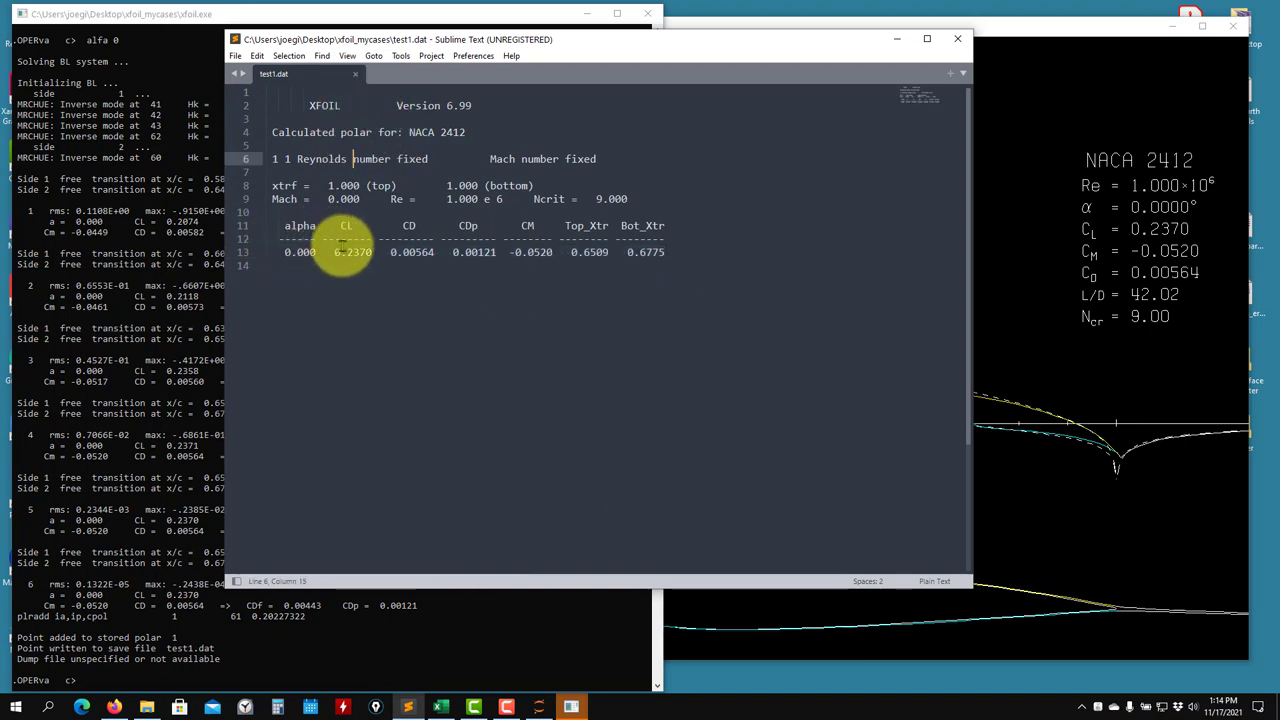
left_click_drag(700, 251, 248, 246)
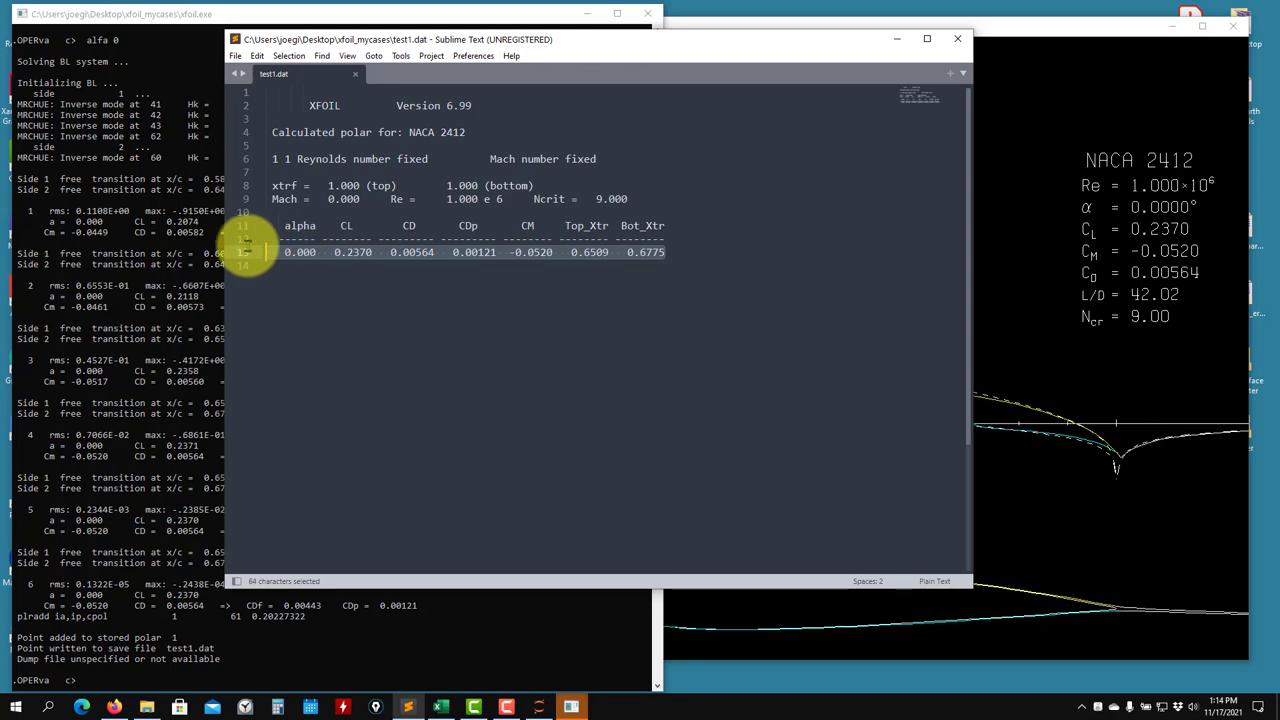
left_click(897, 39)
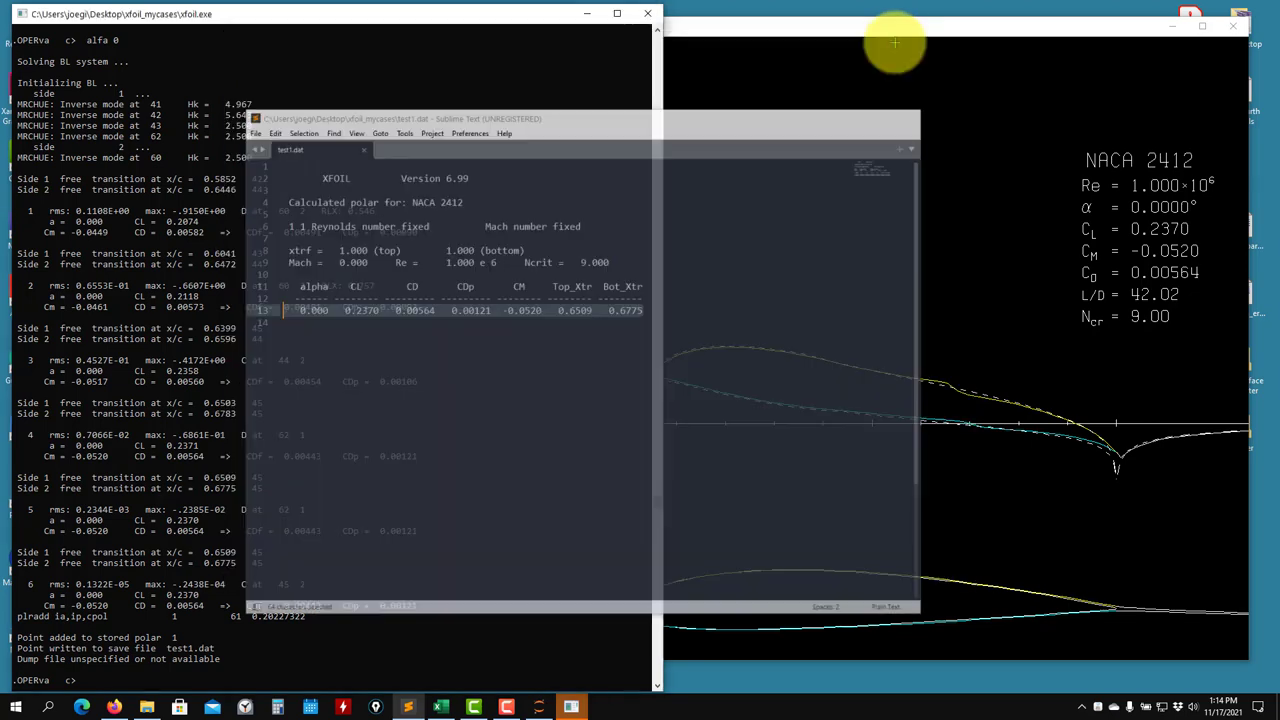
Step: Add the 2-degree and -2-degree points to the polar with alfa 2 and alfa -2, and check test1.dat in Sublime Text
left_click(345, 480)
type("alfa 2")
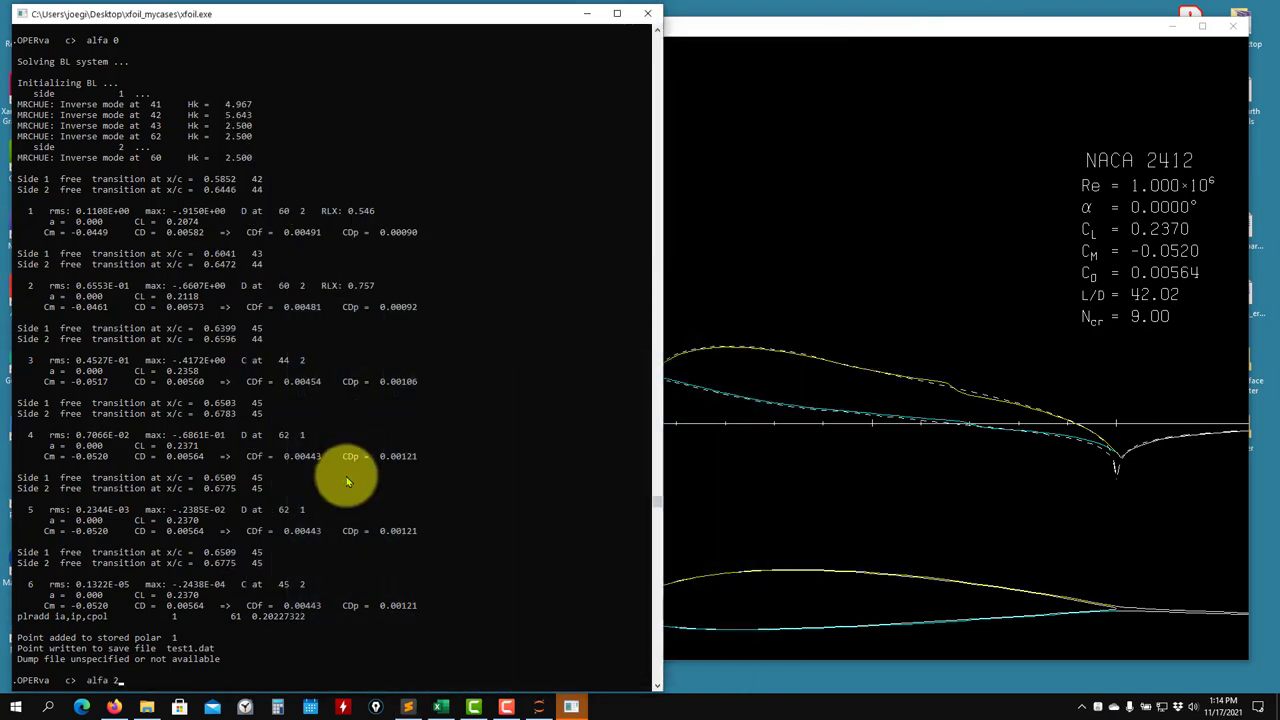
key("Return")
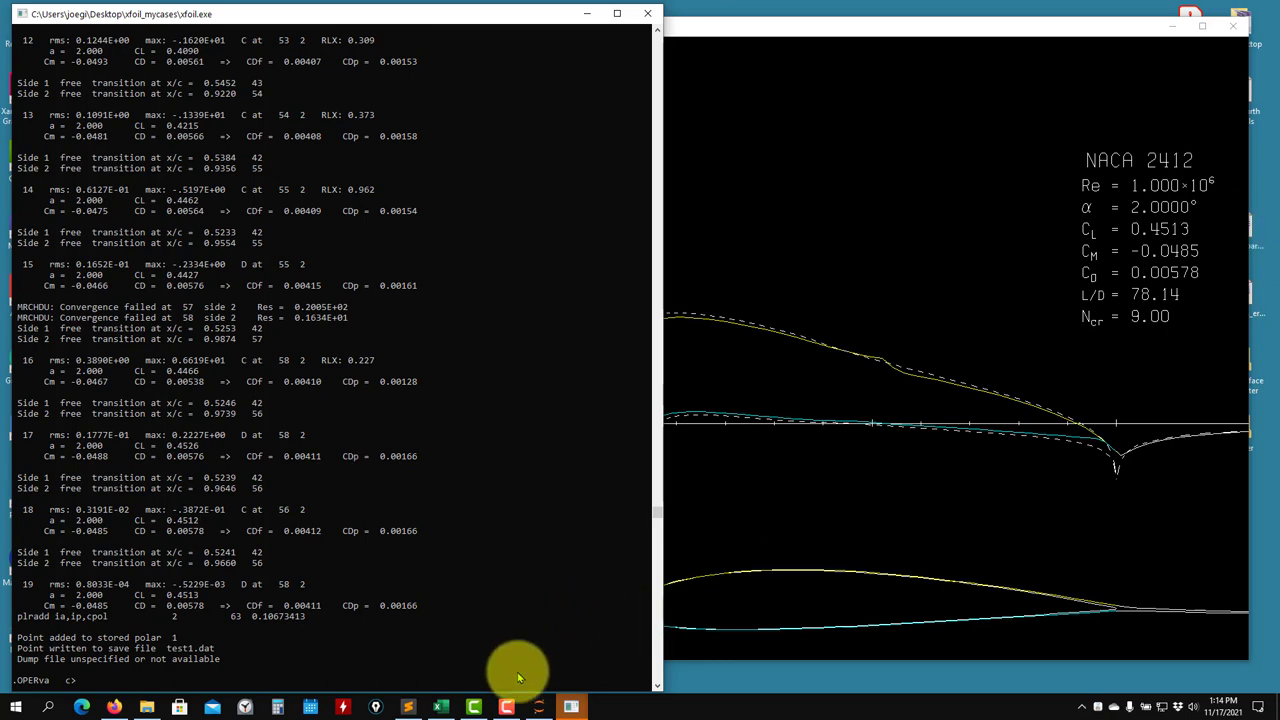
left_click(407, 706)
left_click(97, 352)
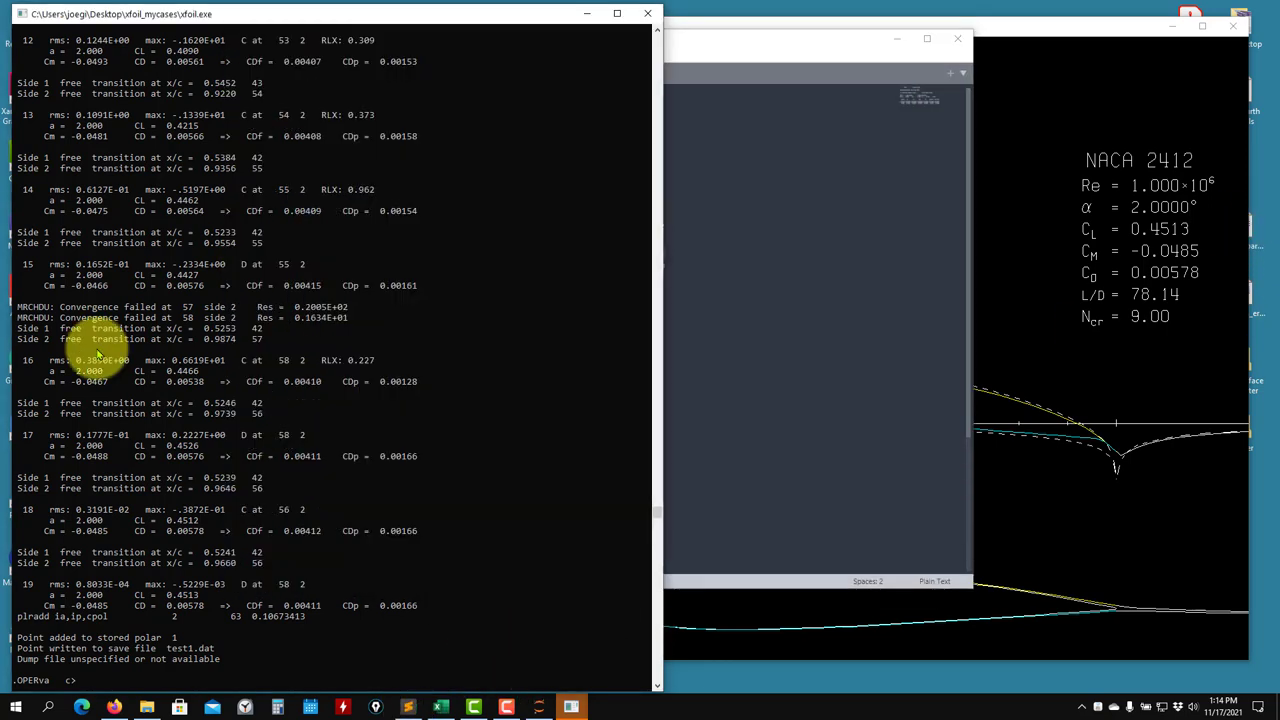
type("alfa -2")
key("Return")
left_click(747, 340)
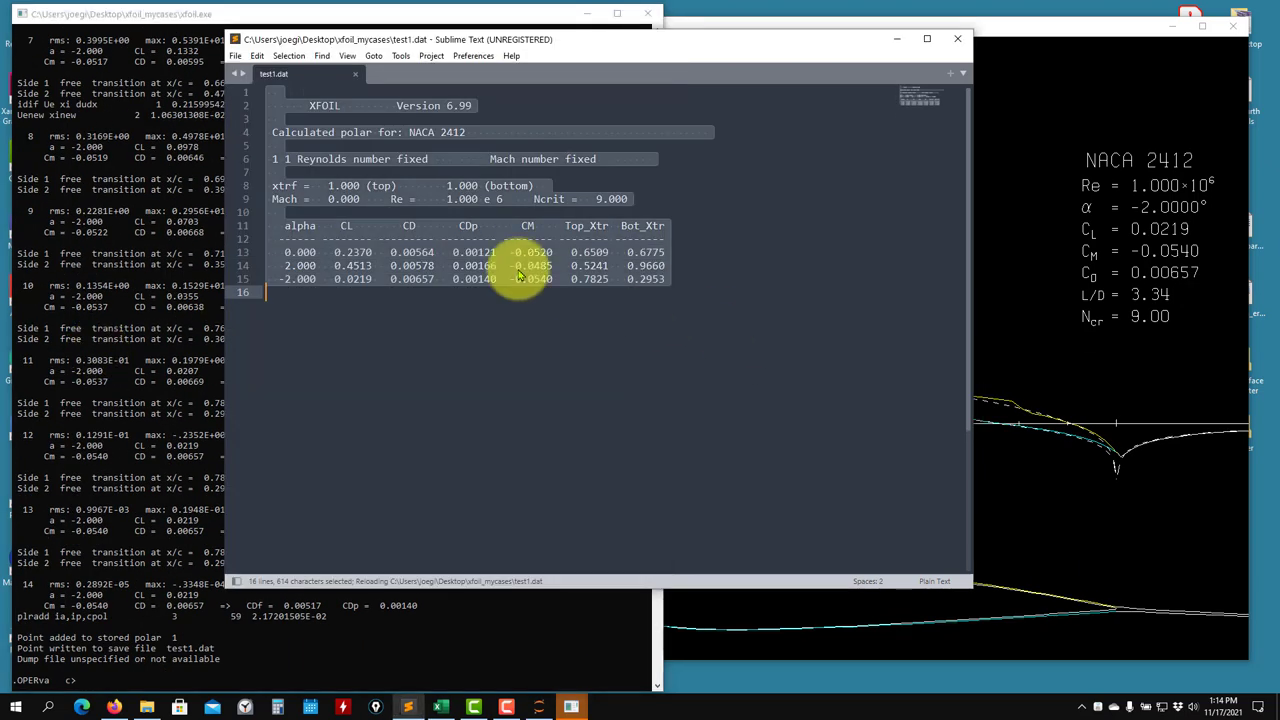
Step: Add polar points at -4, -6 and 1 degrees with alfa, and check the rows in test1.dat in Sublime Text
left_click(62, 410)
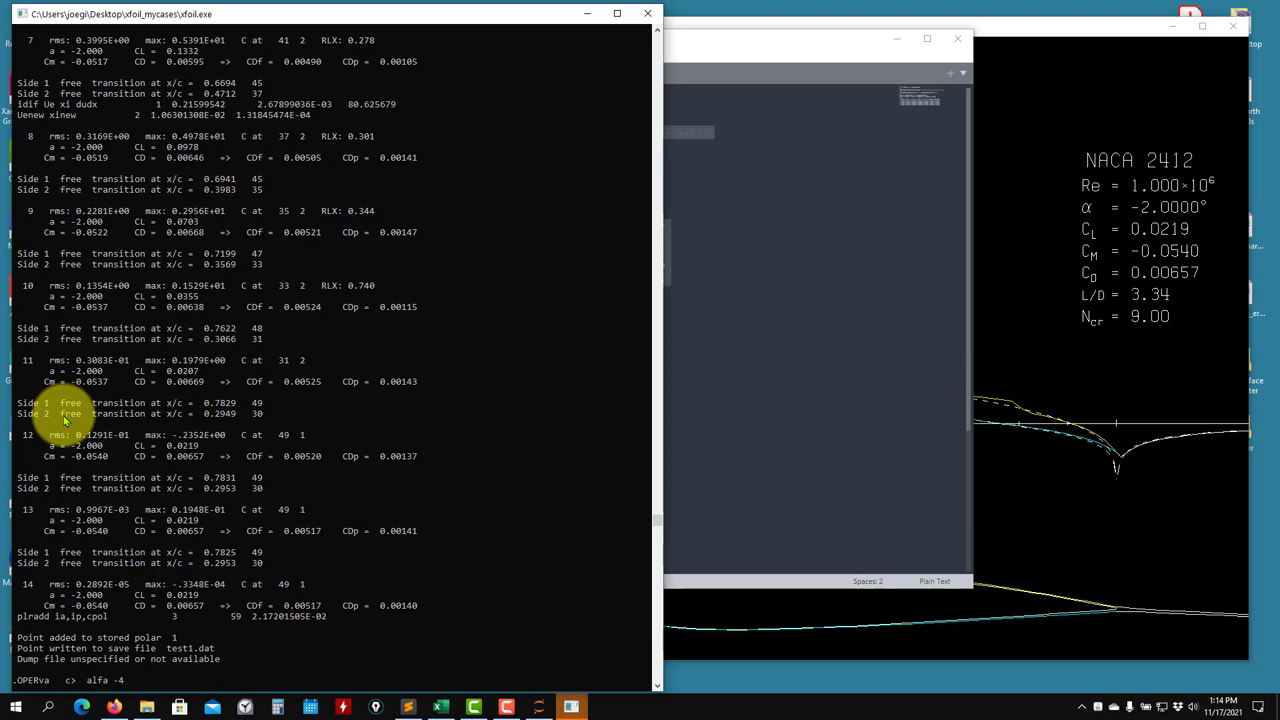
key("Return")
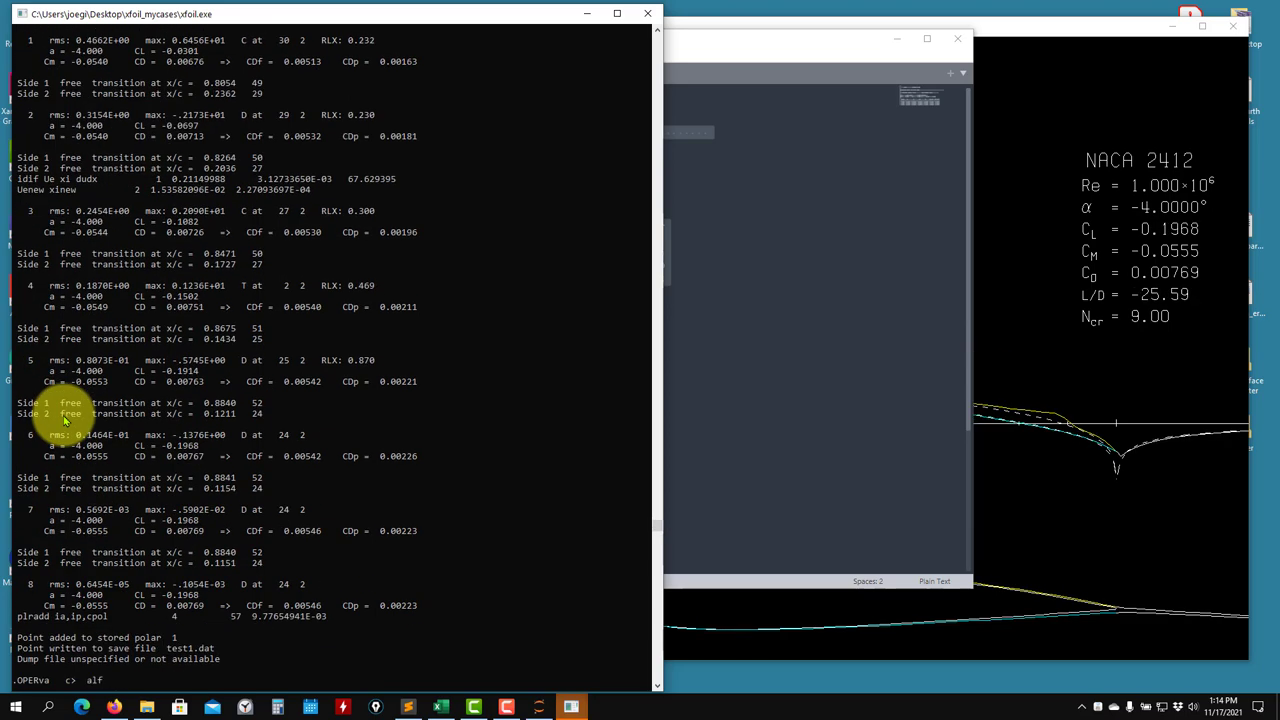
key("Return")
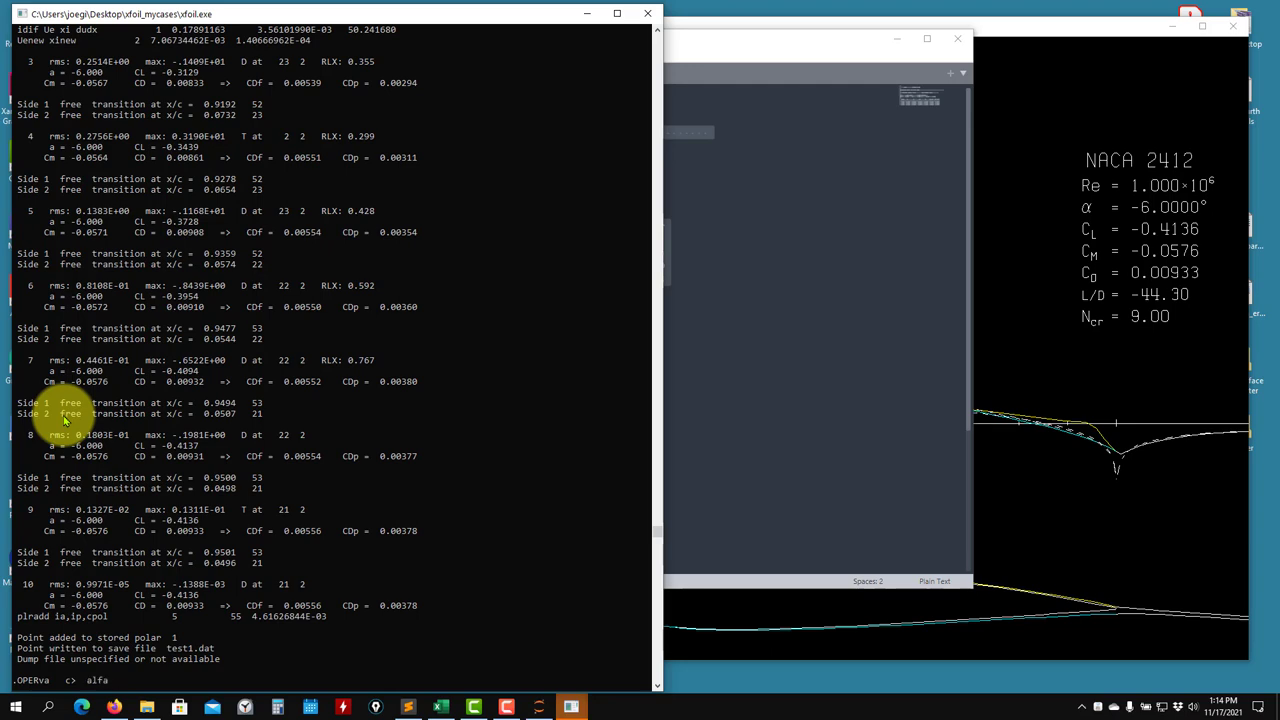
key("Return")
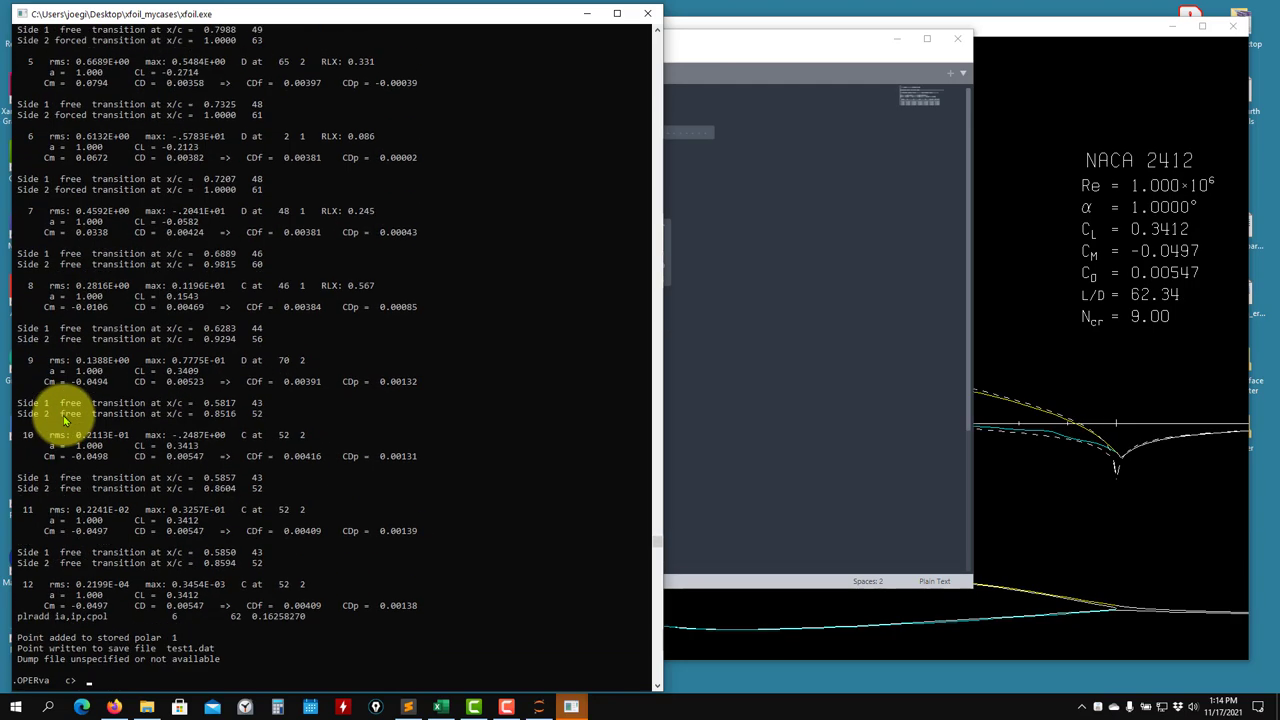
left_click(407, 706)
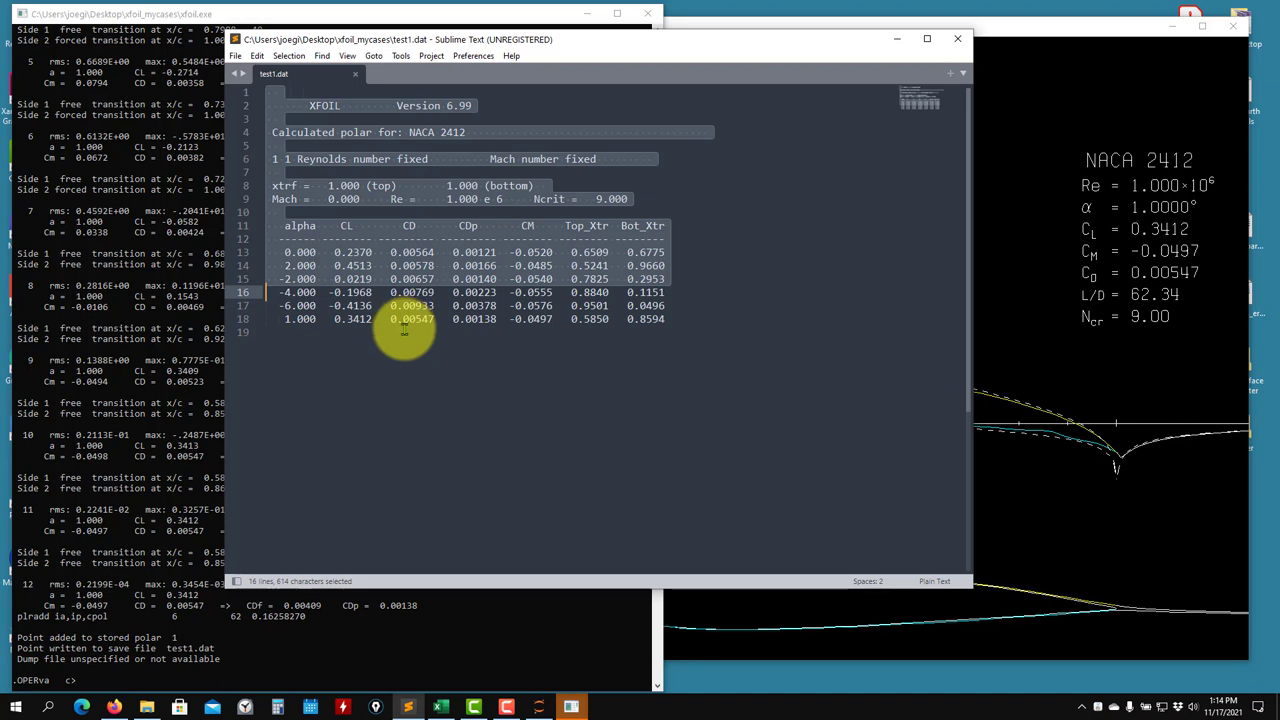
left_click(402, 331)
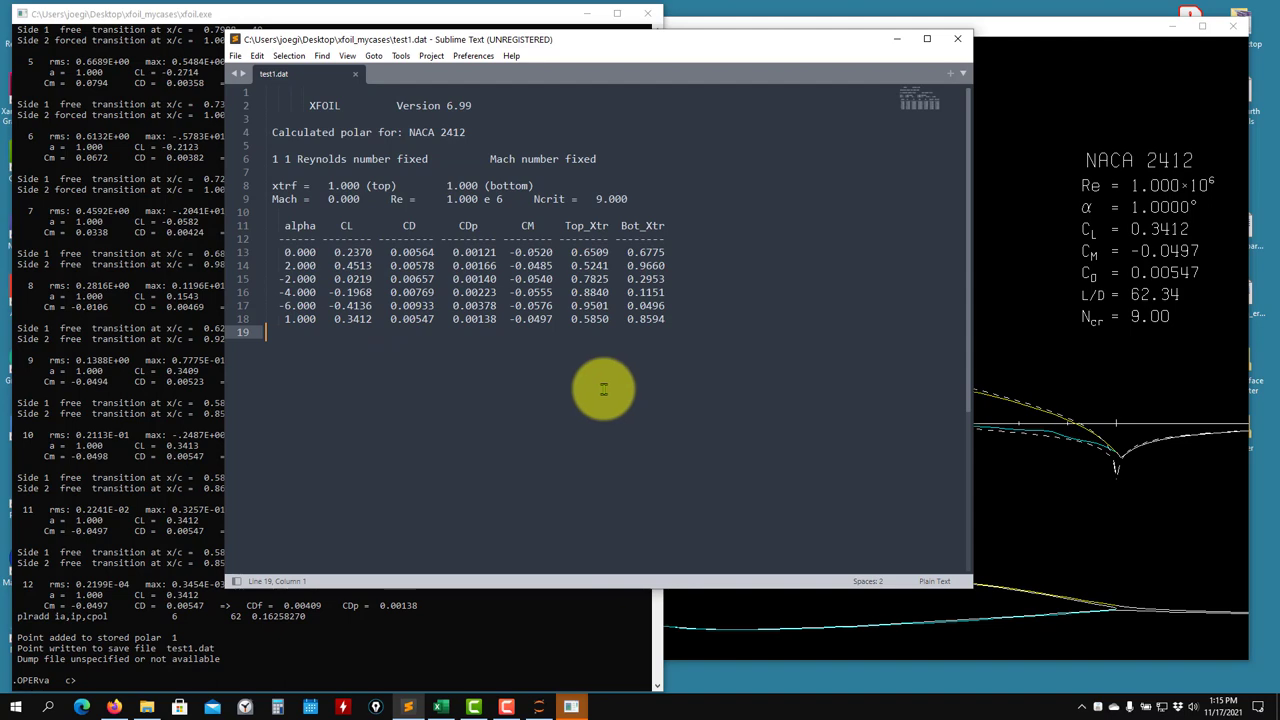
Step: Display the operating command list in XFOIL and compare its polar commands with the unsorted alpha rows of test1.dat in Sublime Text
left_click(88, 483)
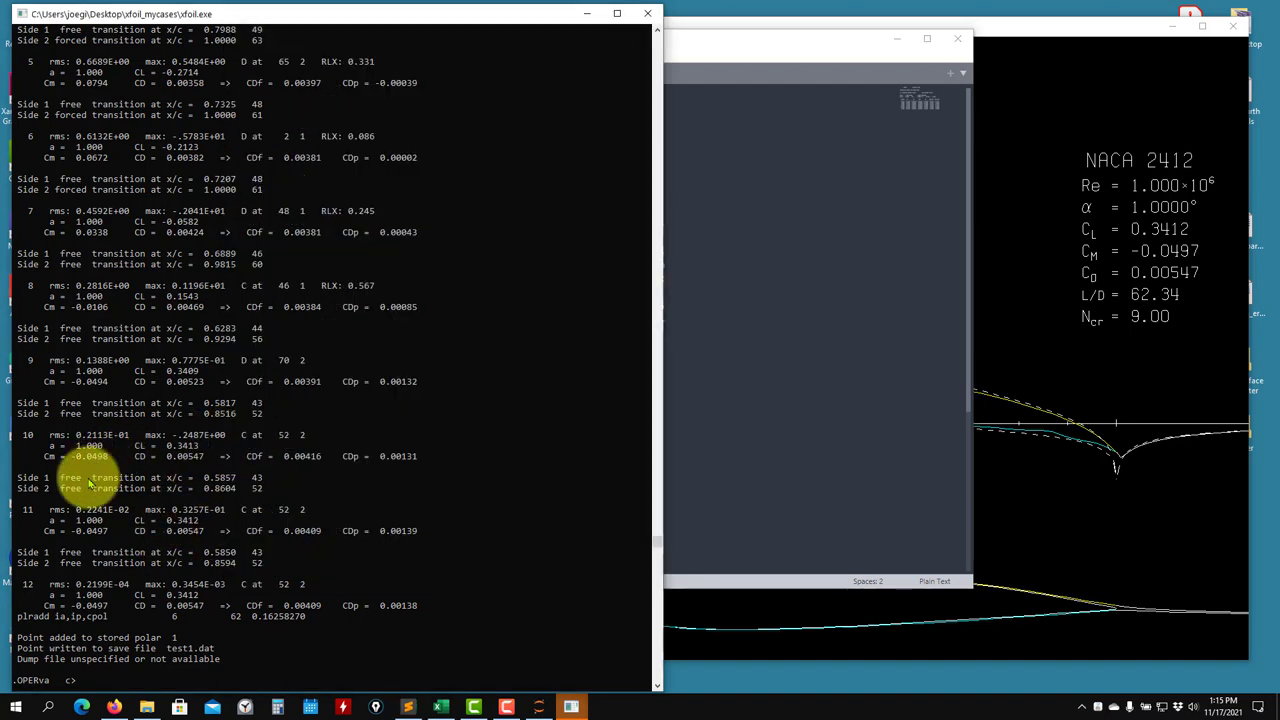
type("?")
key("Return")
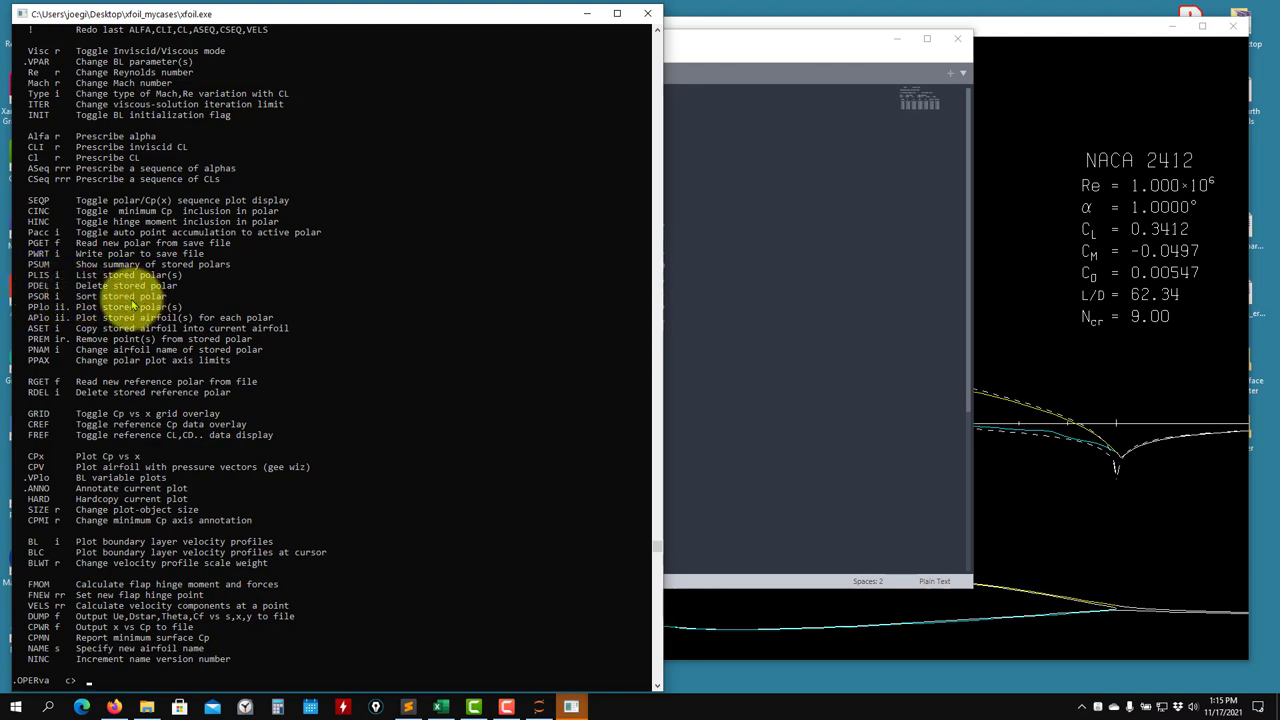
left_click(851, 308)
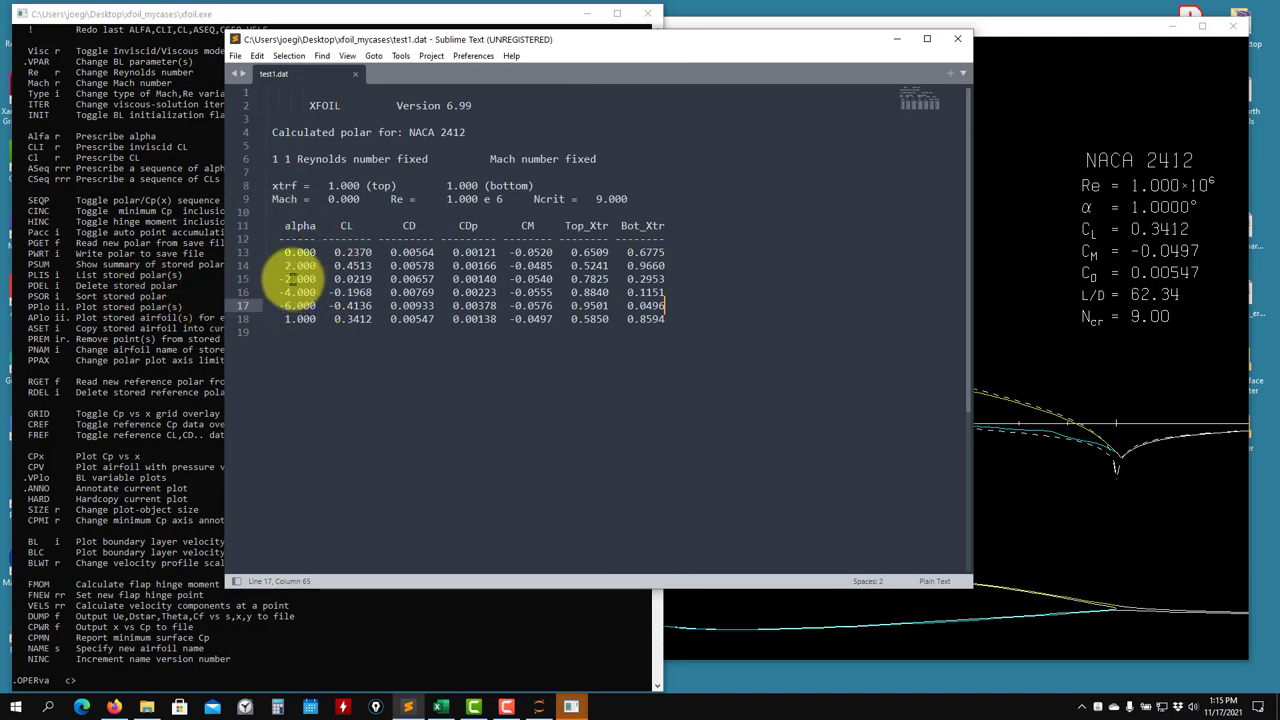
left_click(180, 272)
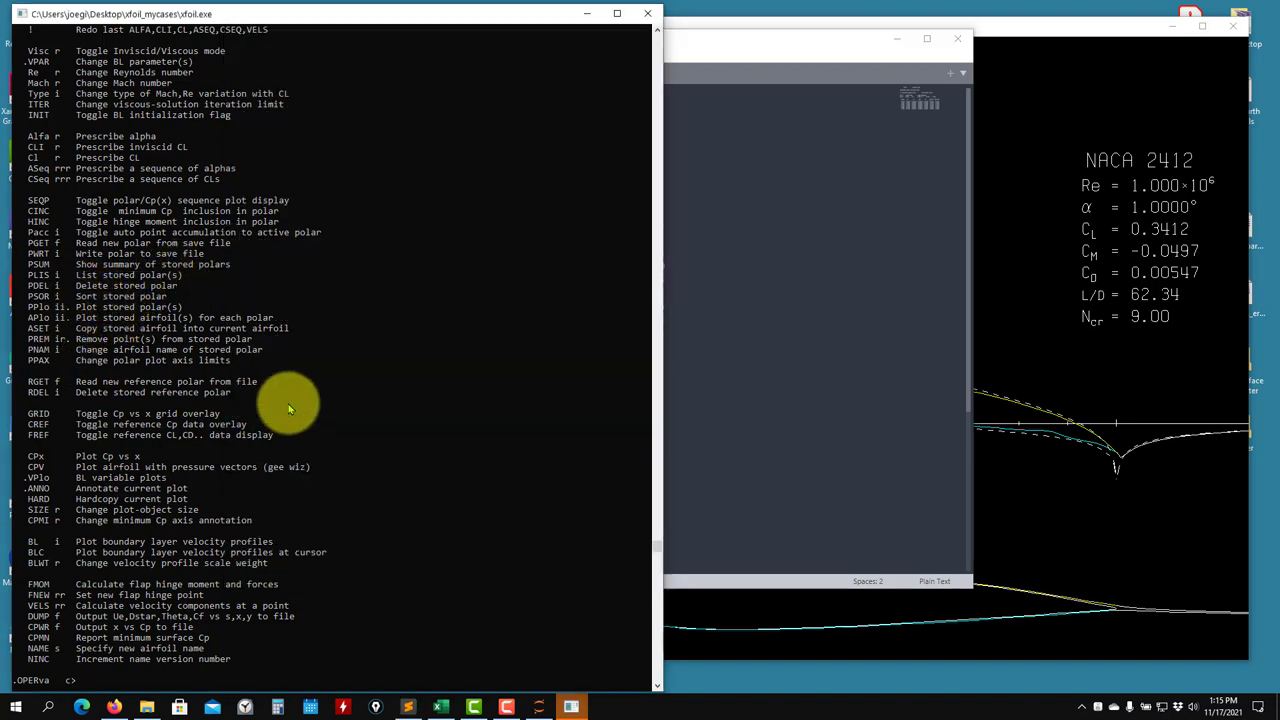
Step: List the stored polar in the XFOIL console with plis and review the polar commands in the command list
type("plis")
key("Return")
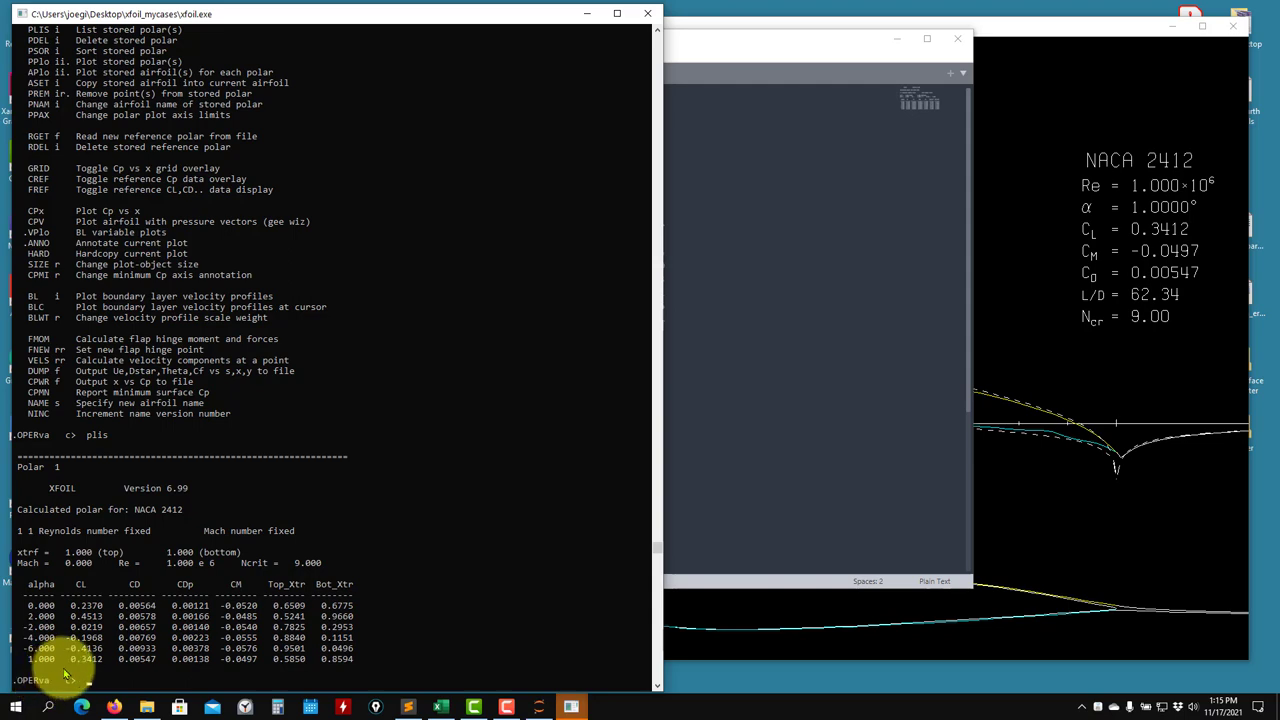
scroll(250, 480, "up", 5)
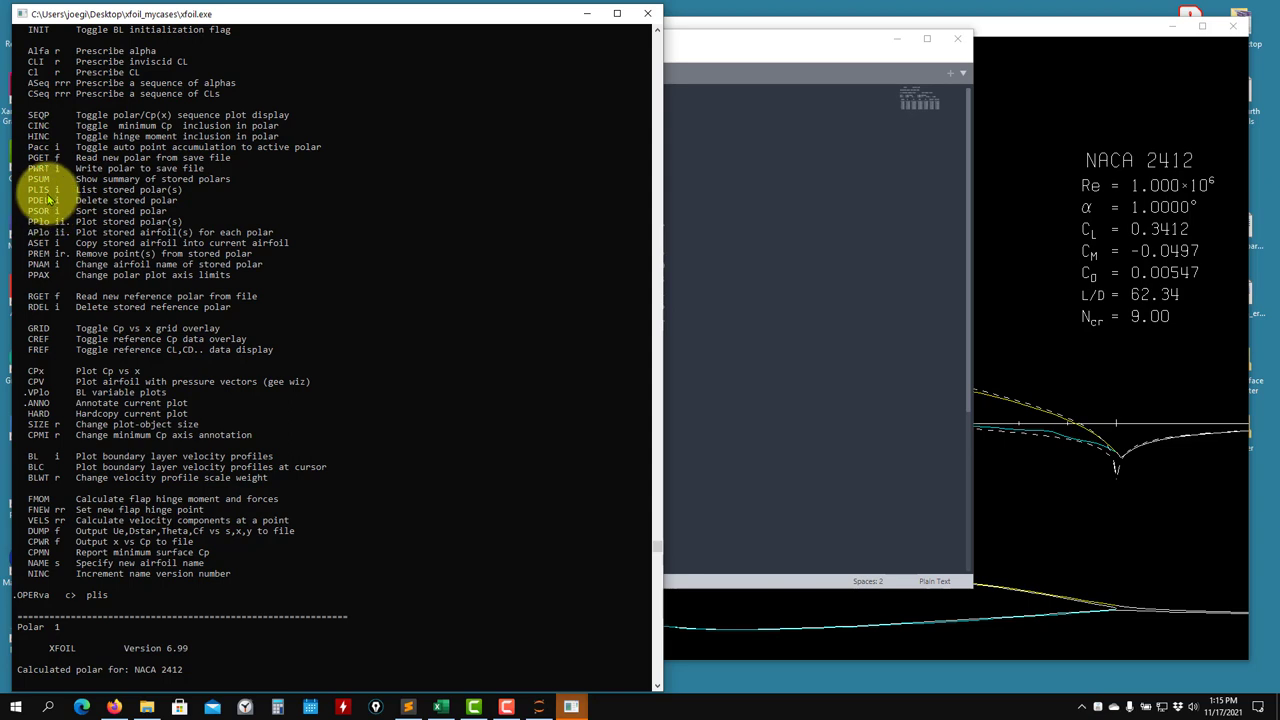
scroll(45, 148, "up", 3)
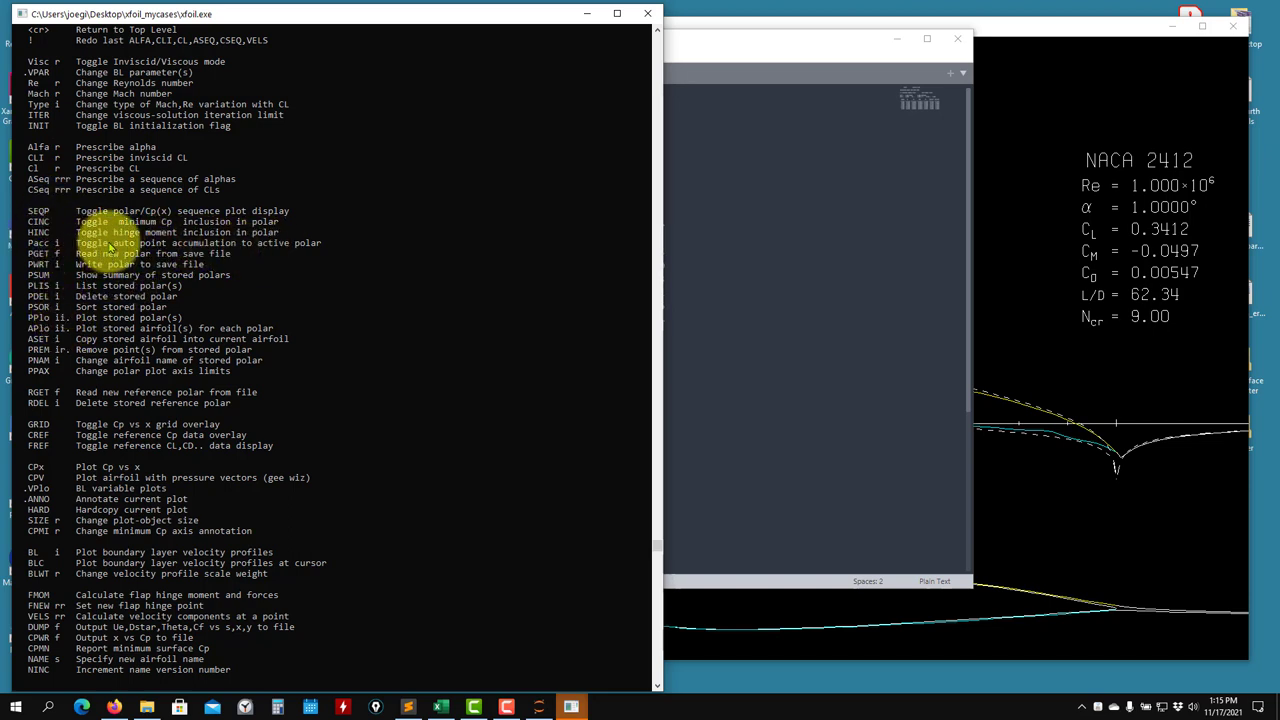
type("plis")
key("Return")
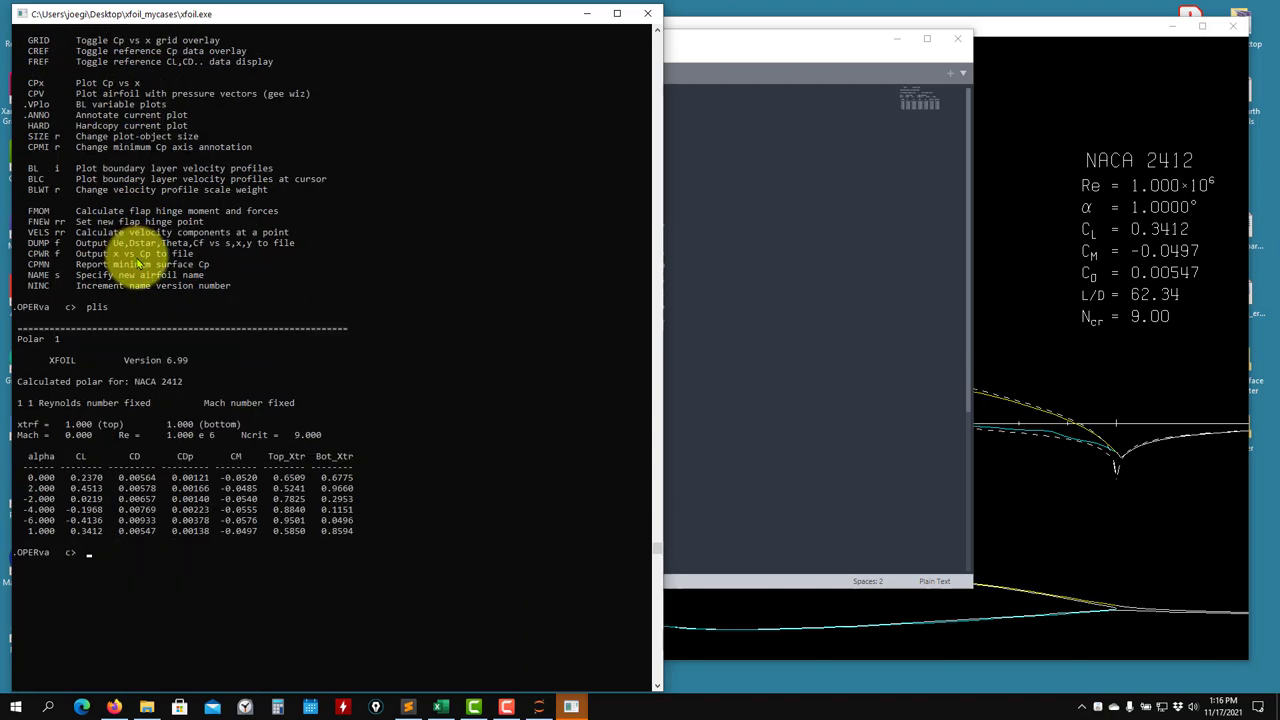
Step: Sort stored polar 1 with psor, list it with plis, and compare it with test1.dat in Sublime Text
type("psor")
key("Return")
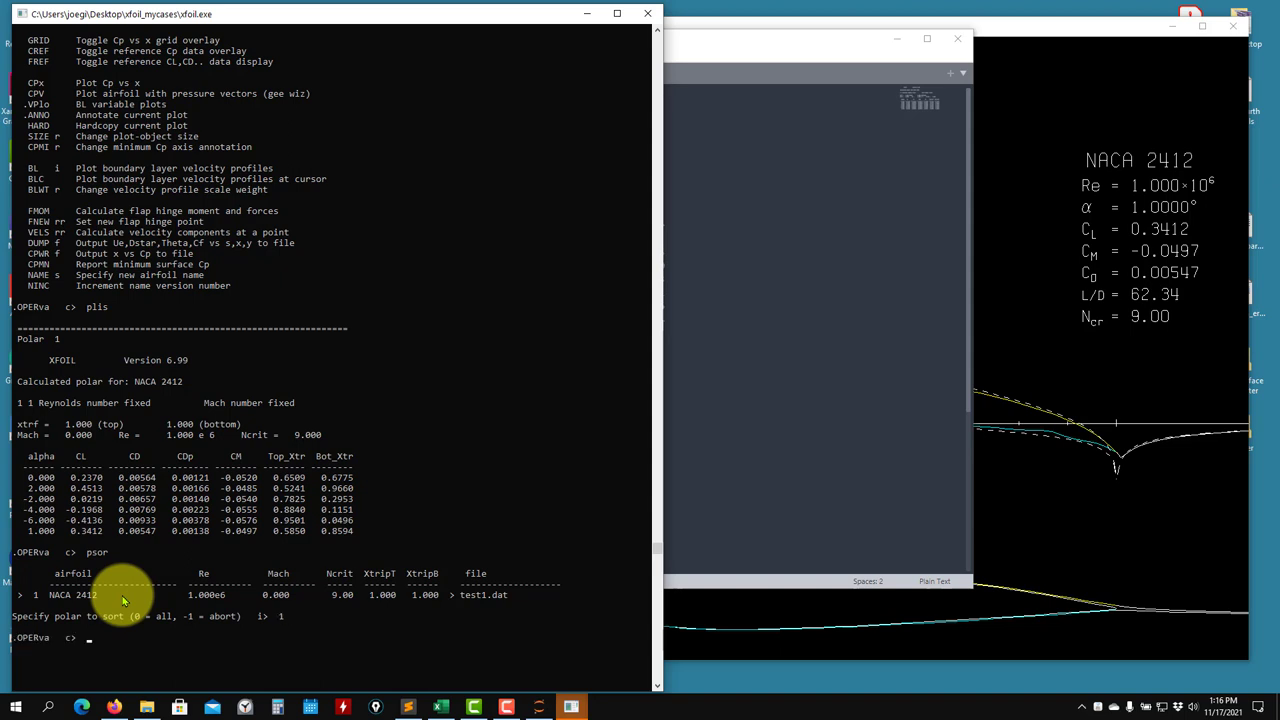
type("s")
key("Return")
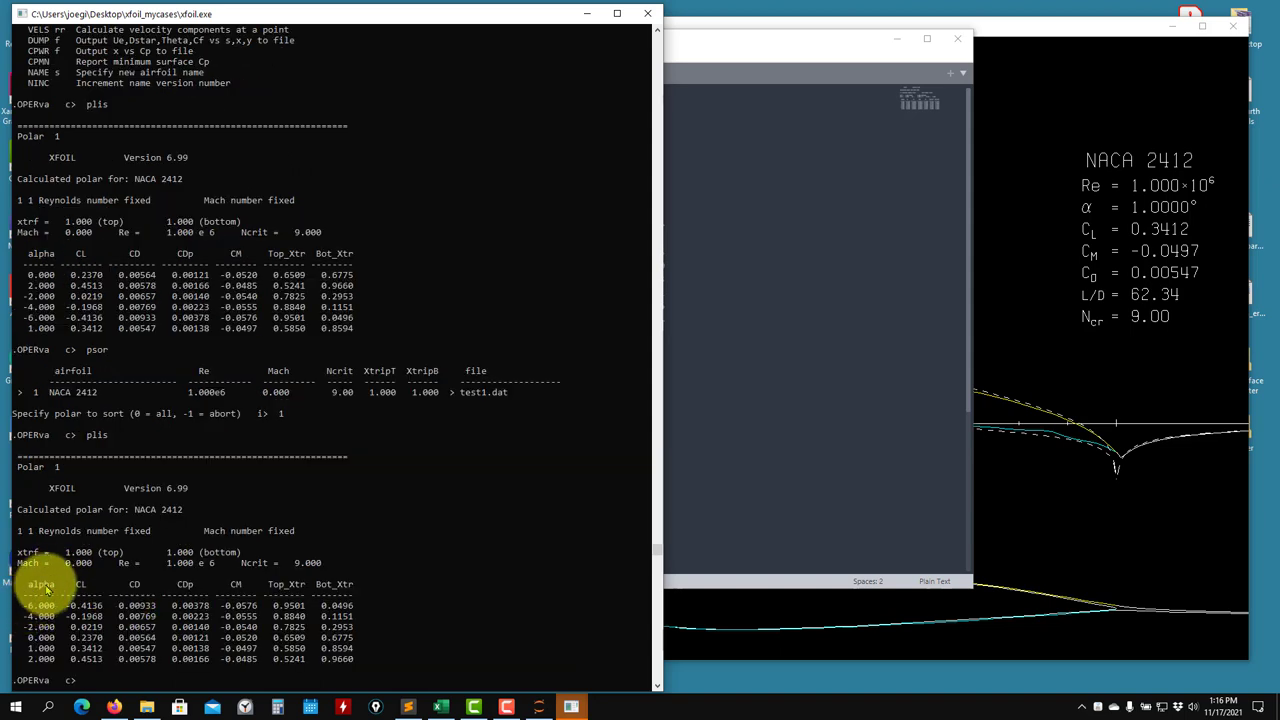
left_click(779, 317)
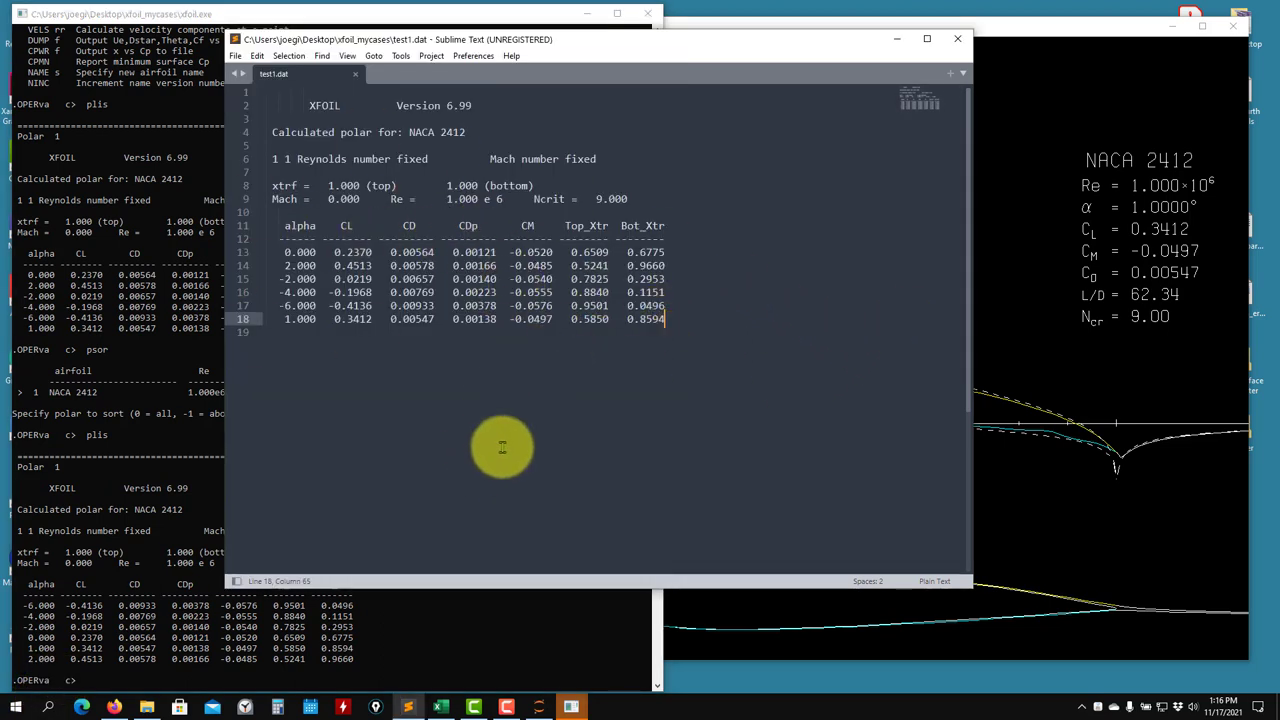
left_click(96, 515)
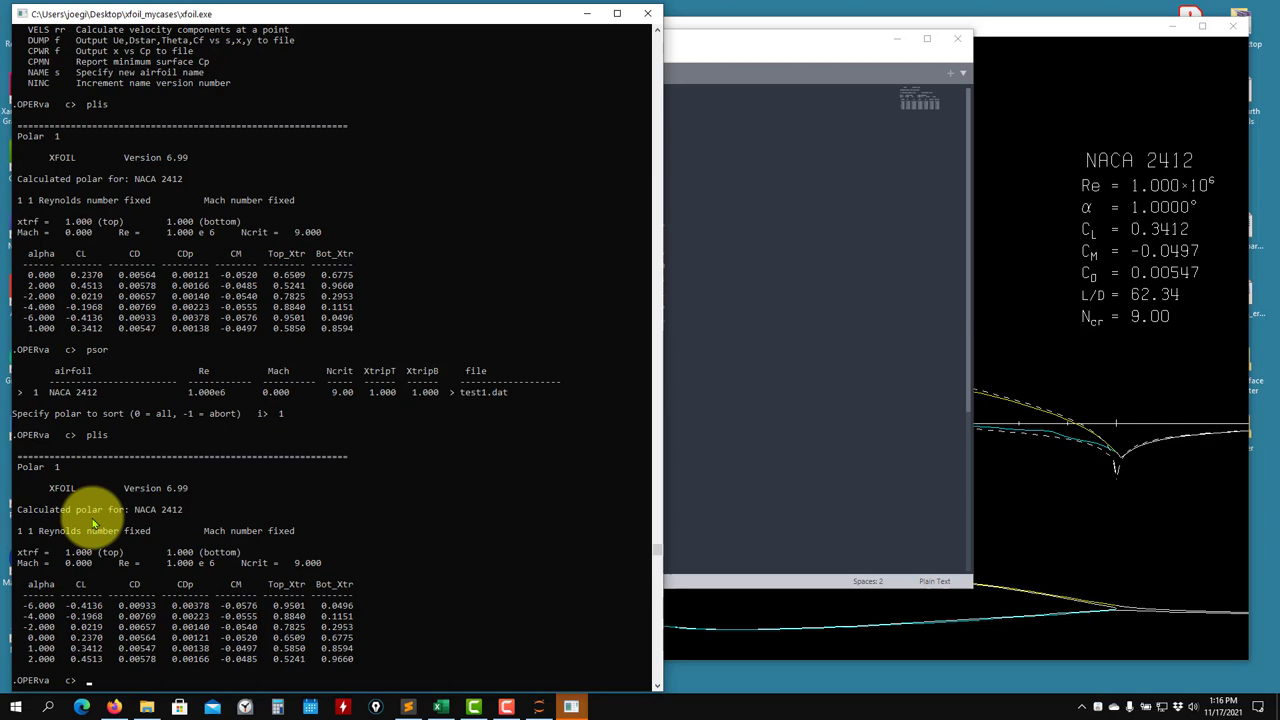
Step: Display the XFOIL command list, close test1.dat in Sublime Text, and return to the XFOIL console
type("?")
key("Return")
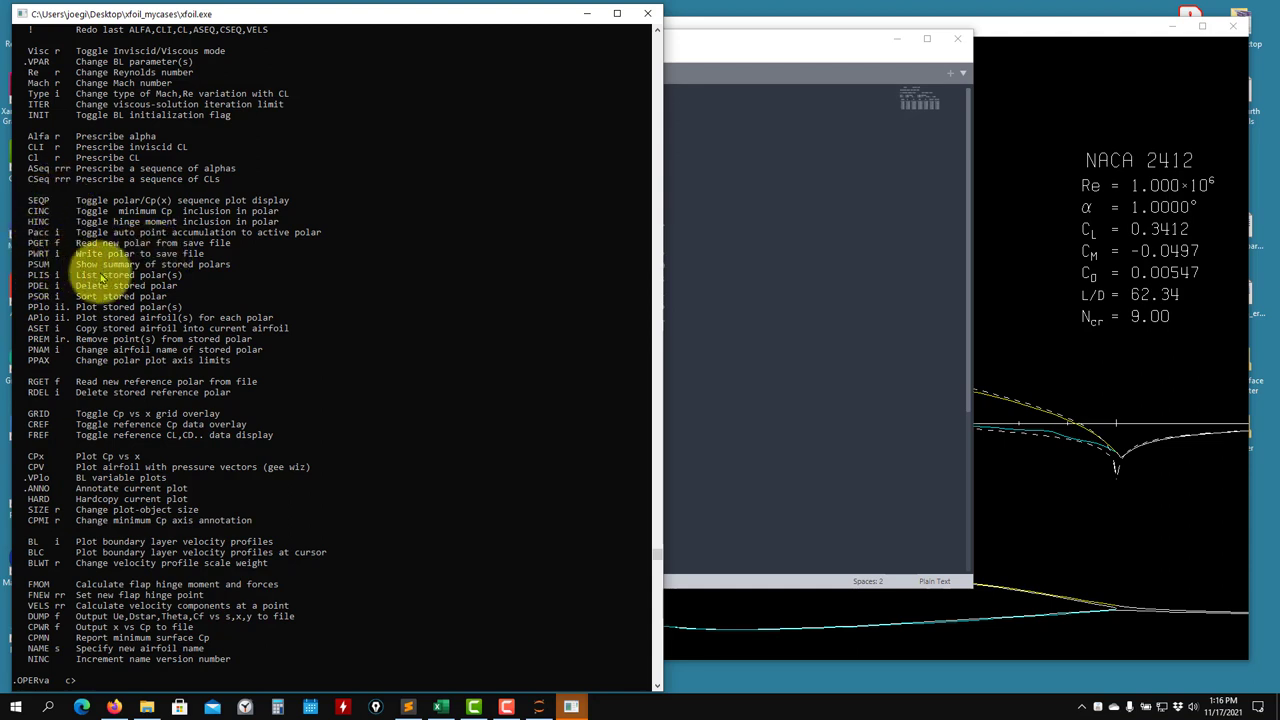
type("w")
left_click(826, 270)
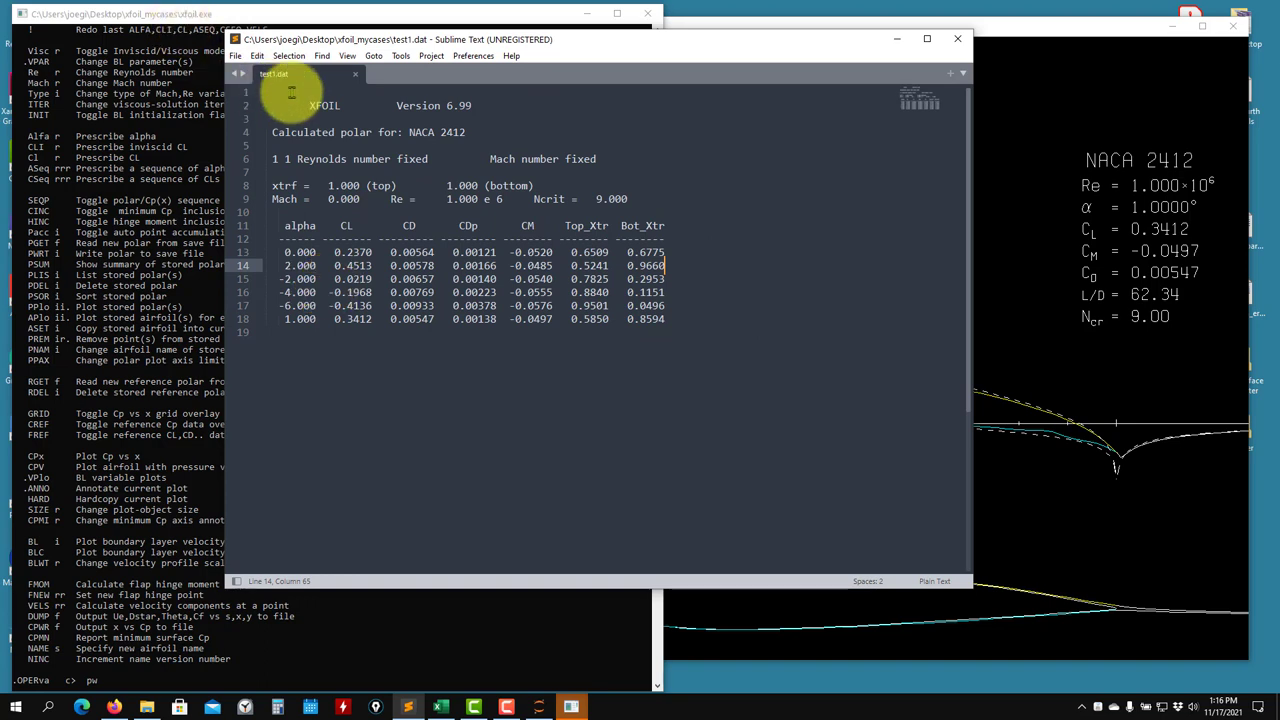
left_click(354, 74)
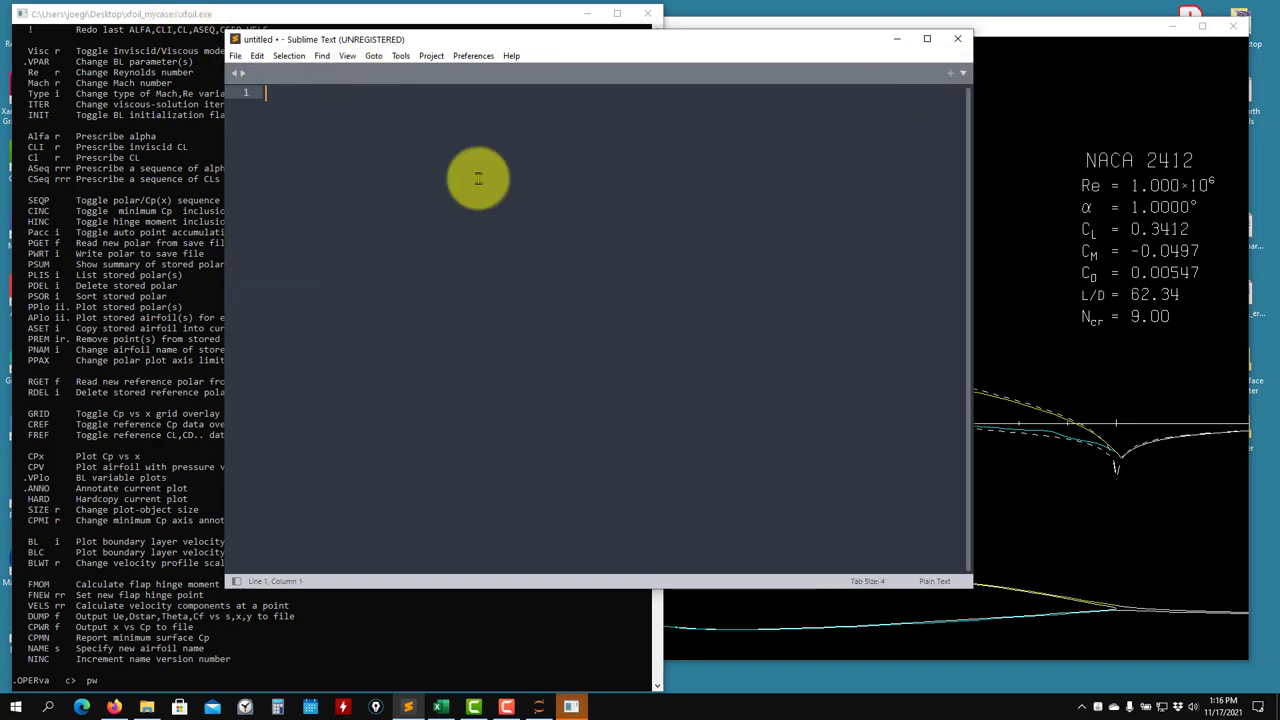
left_click(112, 274)
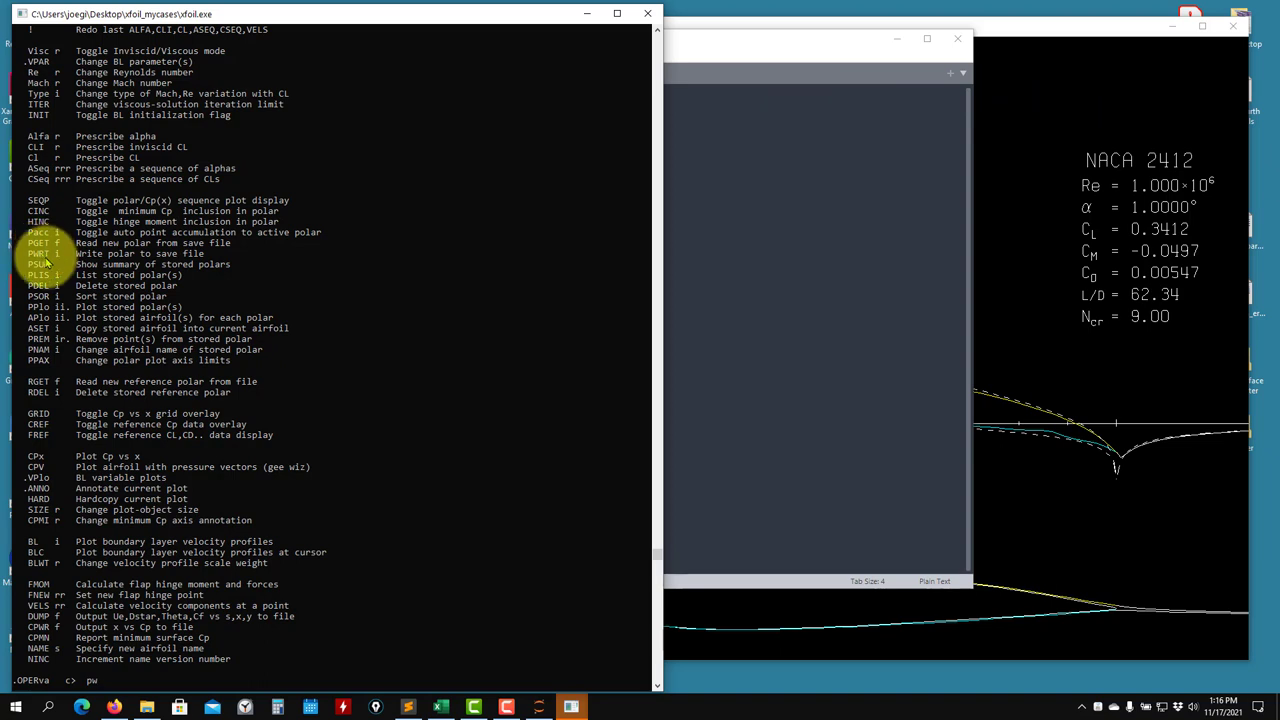
Step: Write the sorted polar to the default file test1.dat with pwrt, overwriting the existing file
type("pwrt")
key("Return")
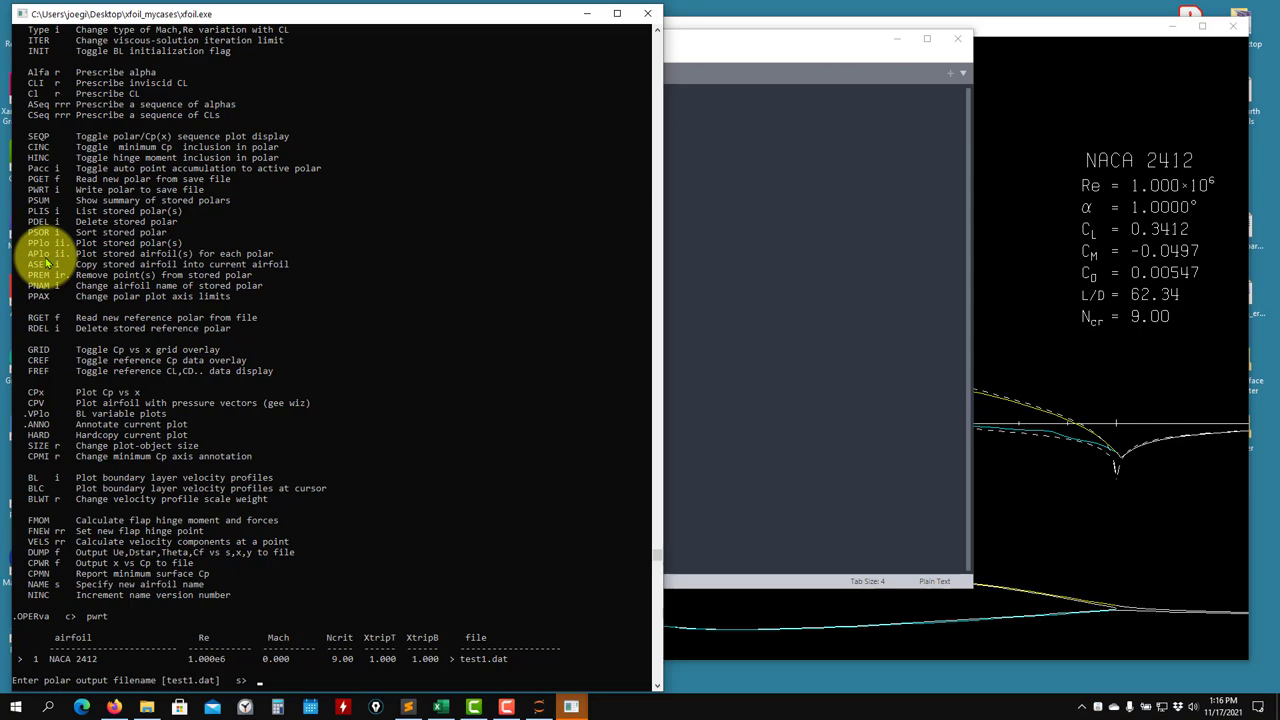
key("Return")
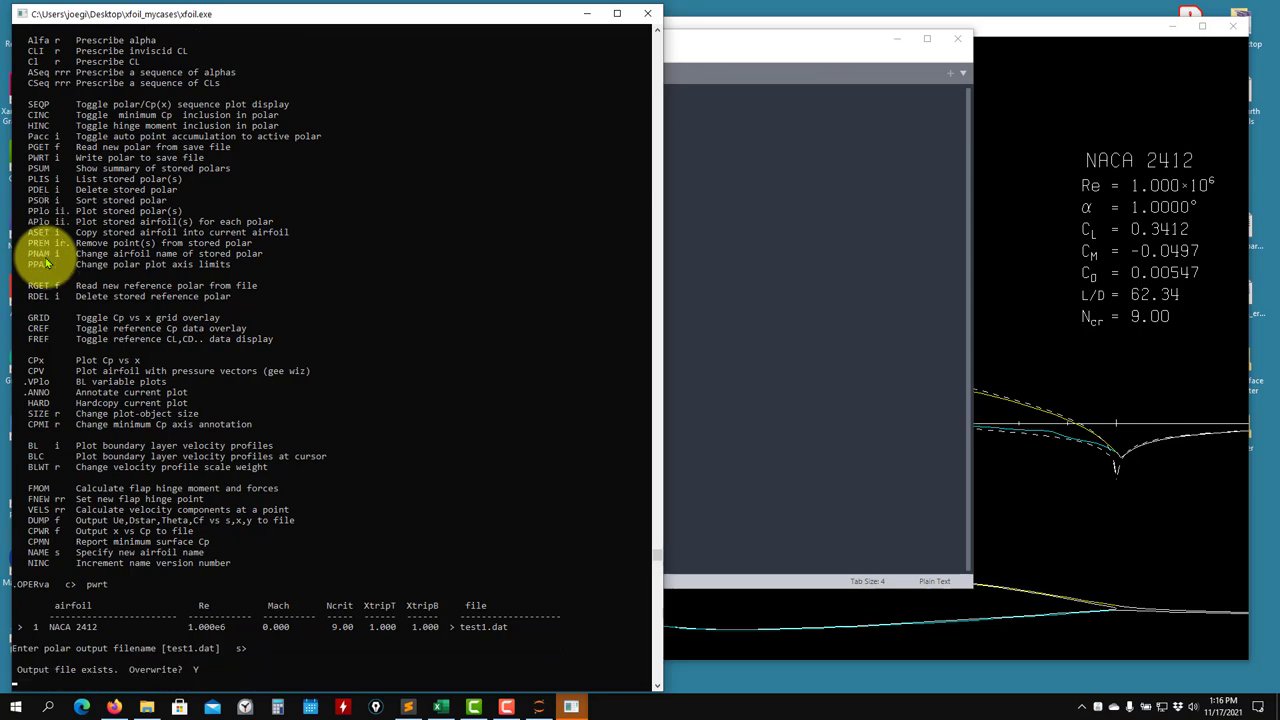
key("Return")
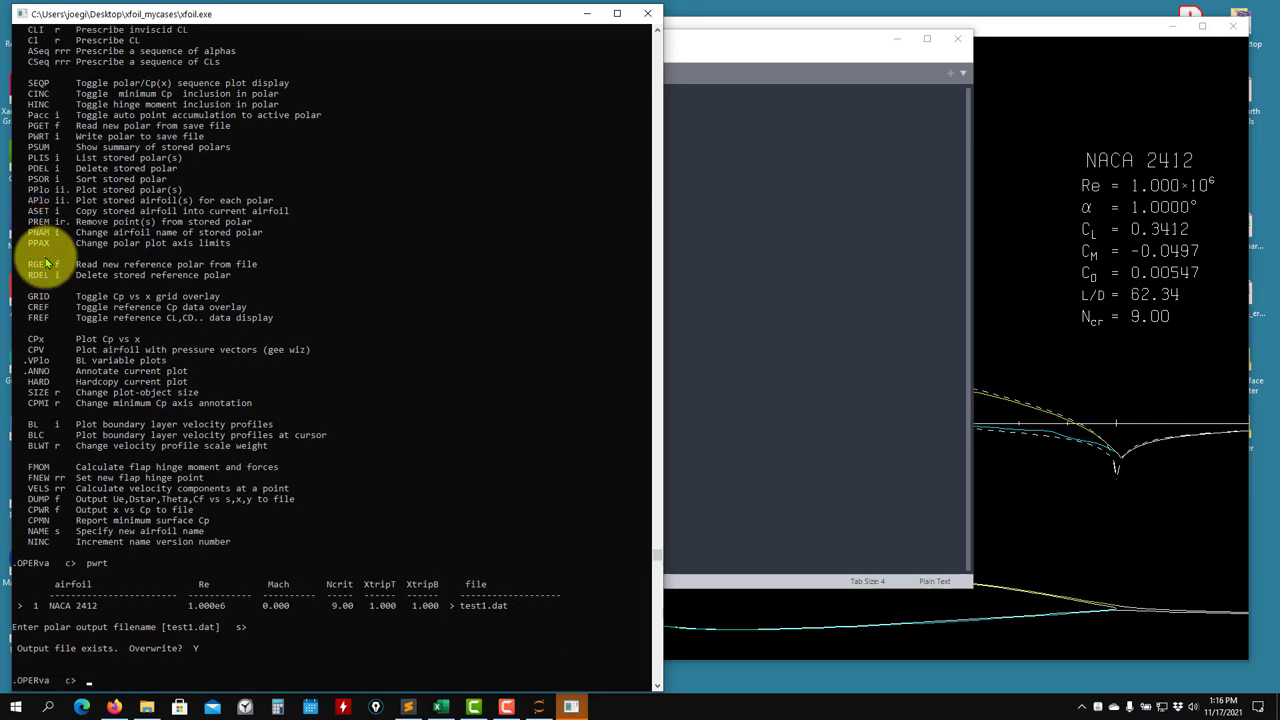
Step: Reopen test1.dat in Sublime Text from File Explorer to check the row order, and minimize the folder window
left_click(147, 707)
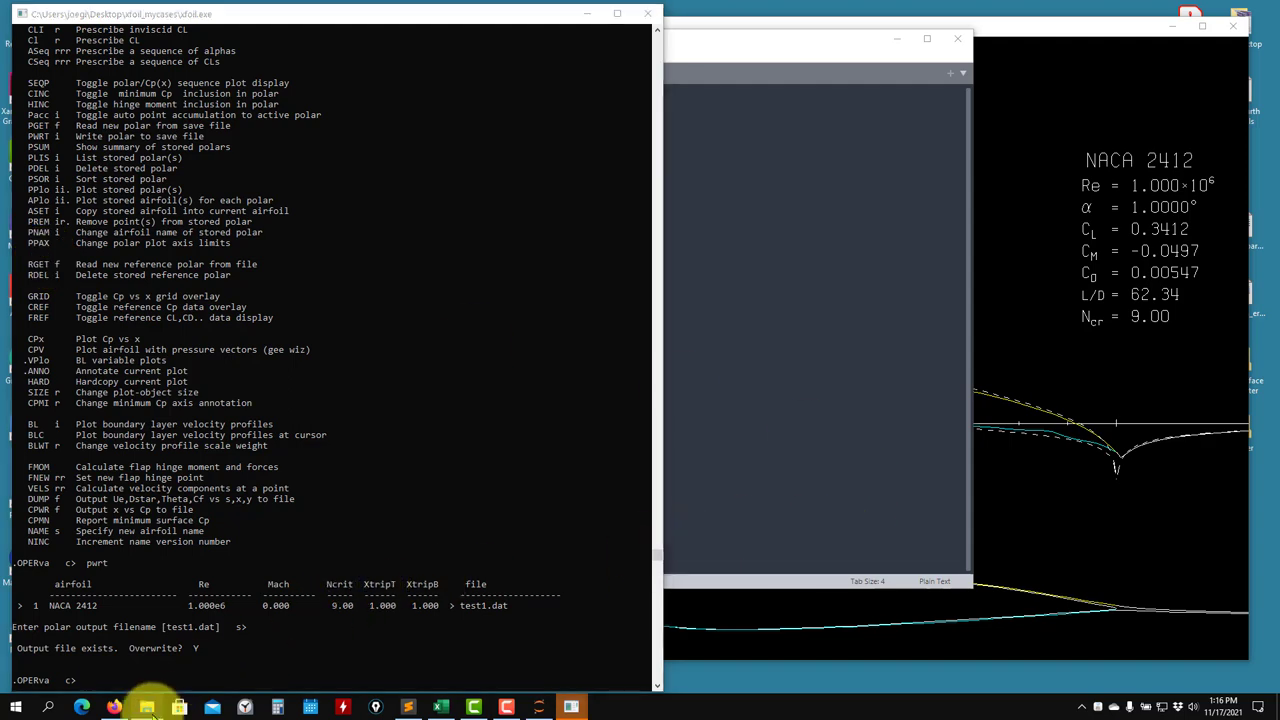
left_click(764, 271)
left_click_drag(874, 40, 771, 267)
double_click(630, 497)
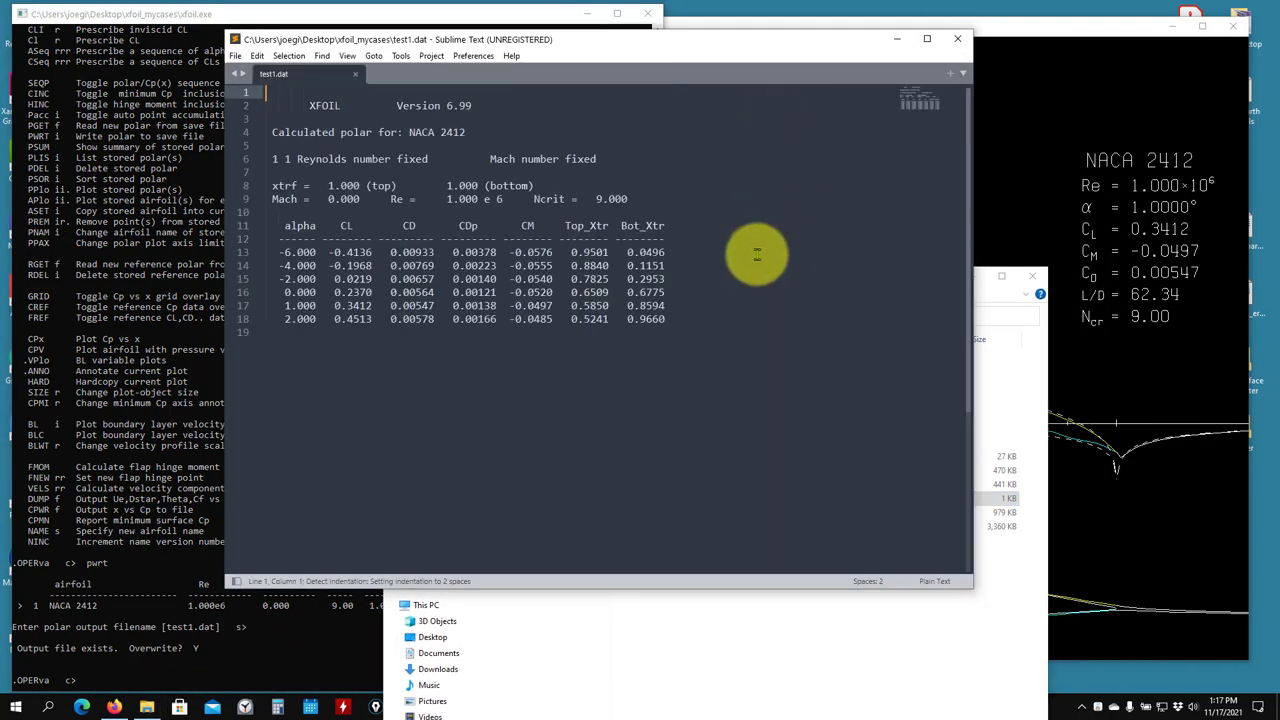
left_click(722, 625)
left_click(972, 276)
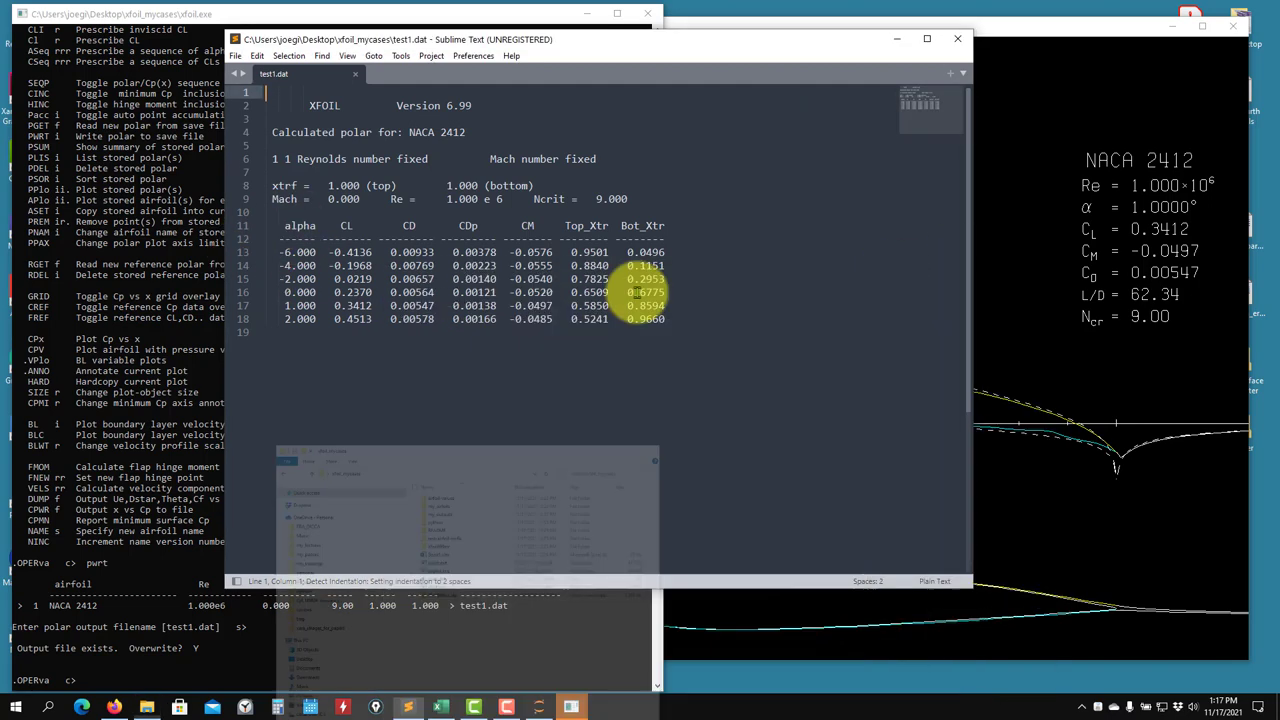
Step: In the XFOIL console, turn off polar accumulation with pacc and set the Reynolds number to 5000000 with re
left_click(80, 373)
key("Return")
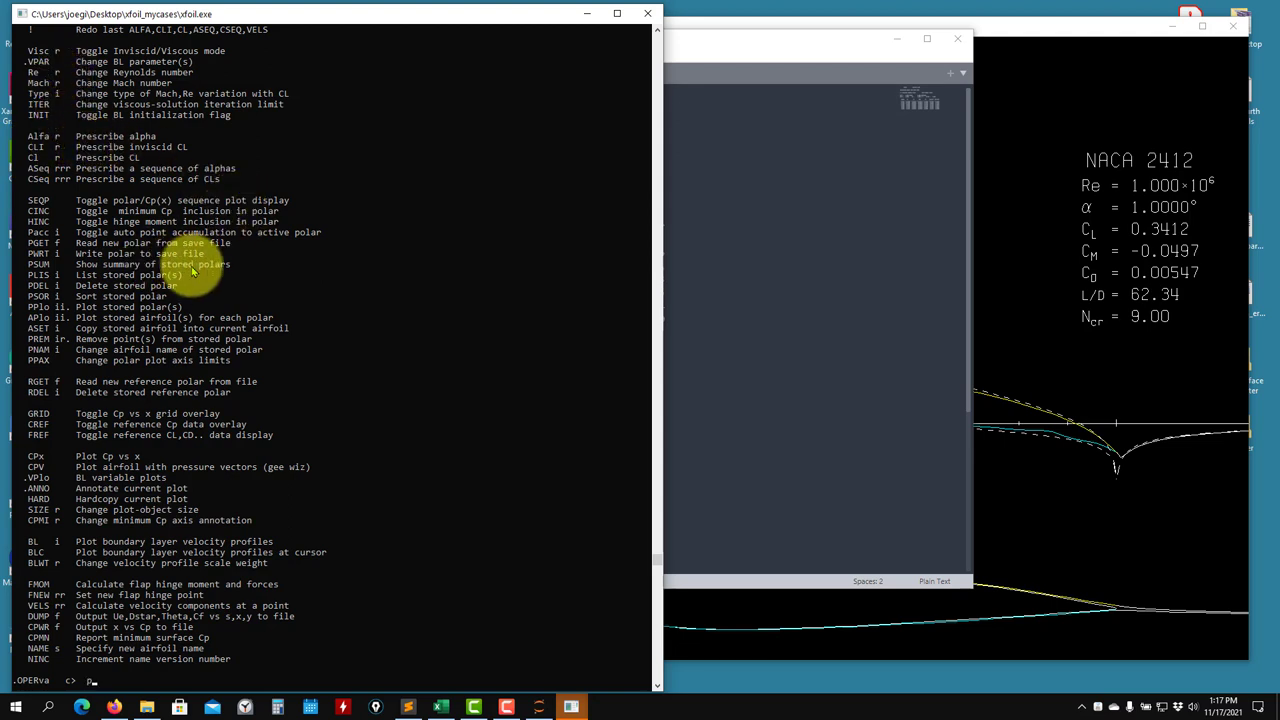
type("cc")
key("Return")
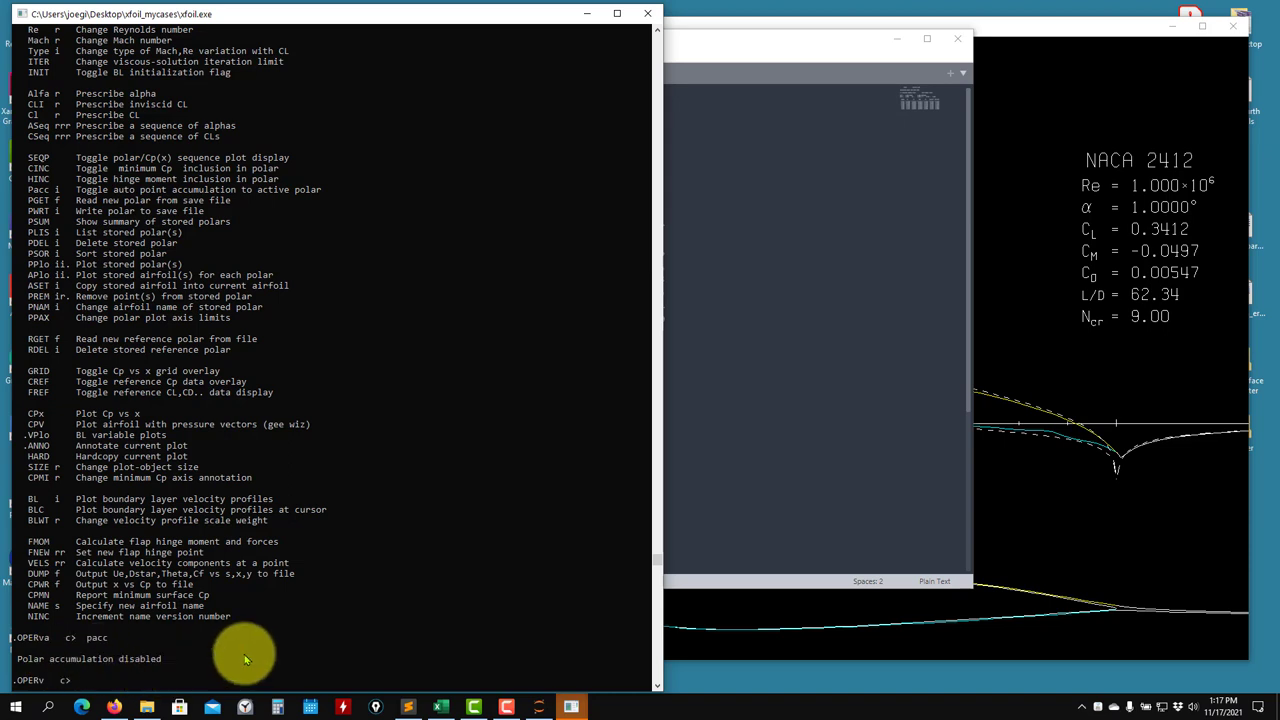
type("re")
key("Return")
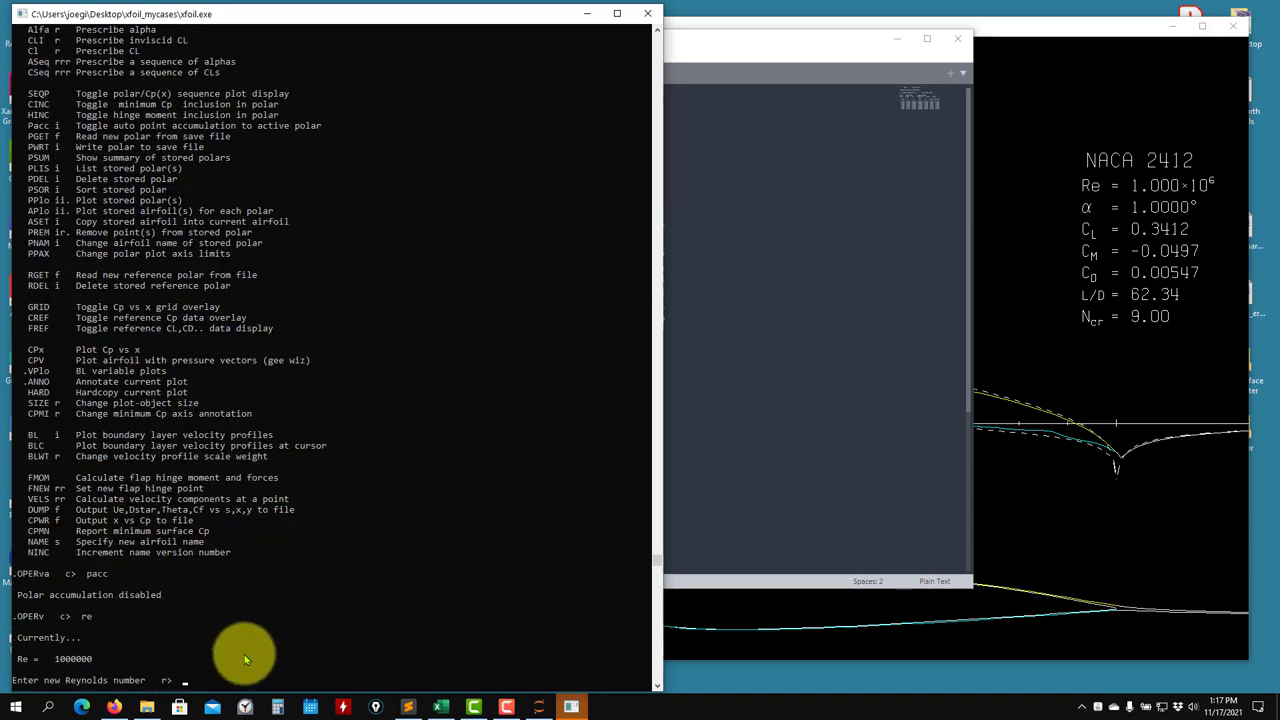
type("5000000")
key("Return")
Step: Start a new polar with pacc, using plis as the save filename and no dump file, and list the stored polars with plis
type("p")
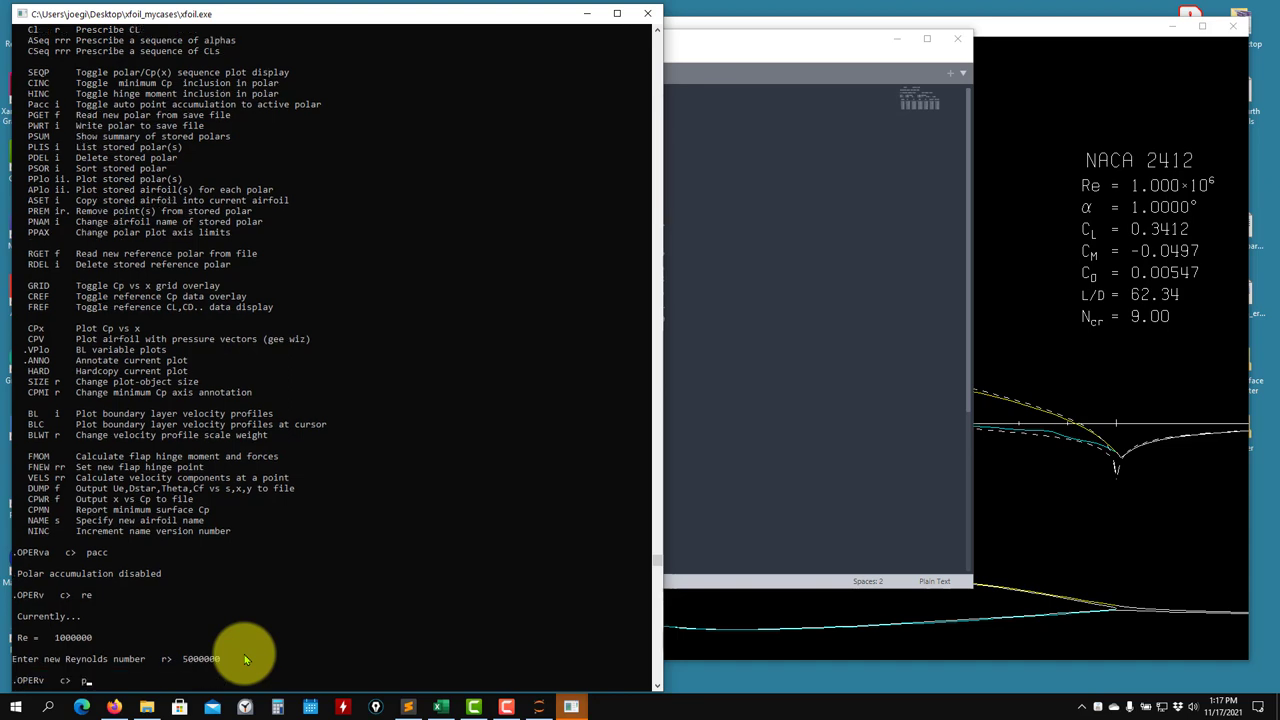
type("acc")
key("Return")
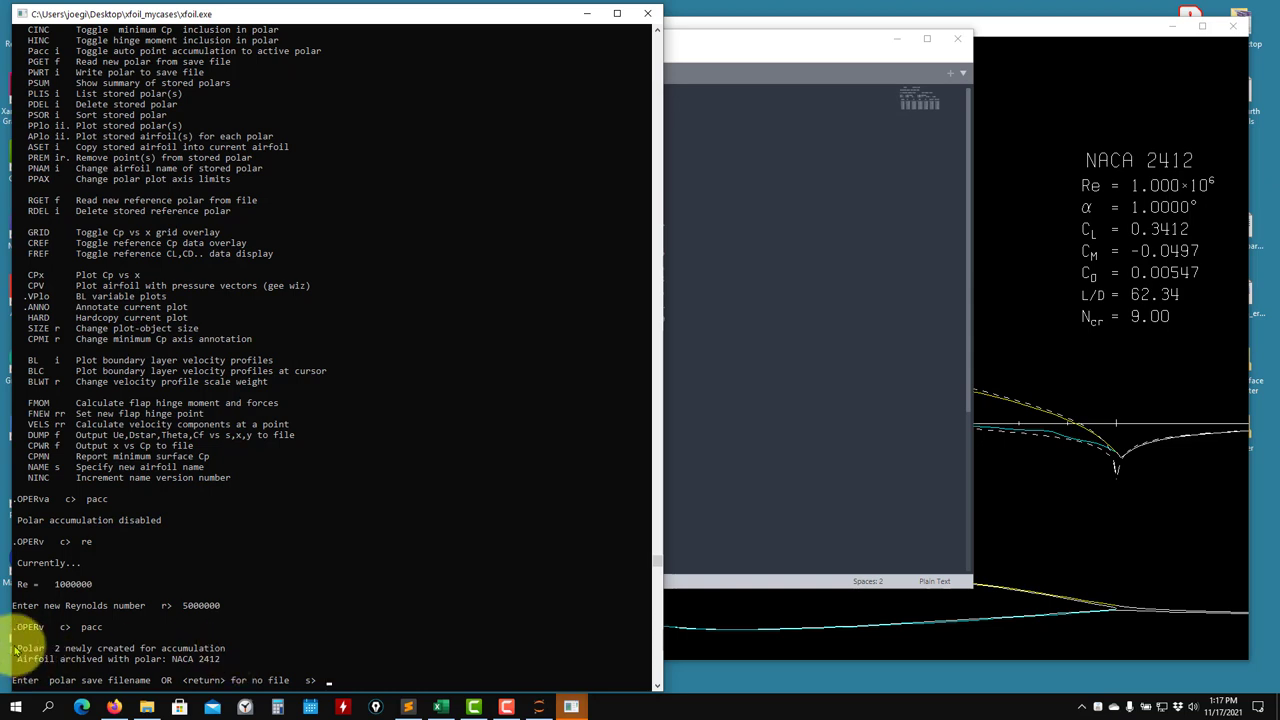
type("plis")
key("Return")
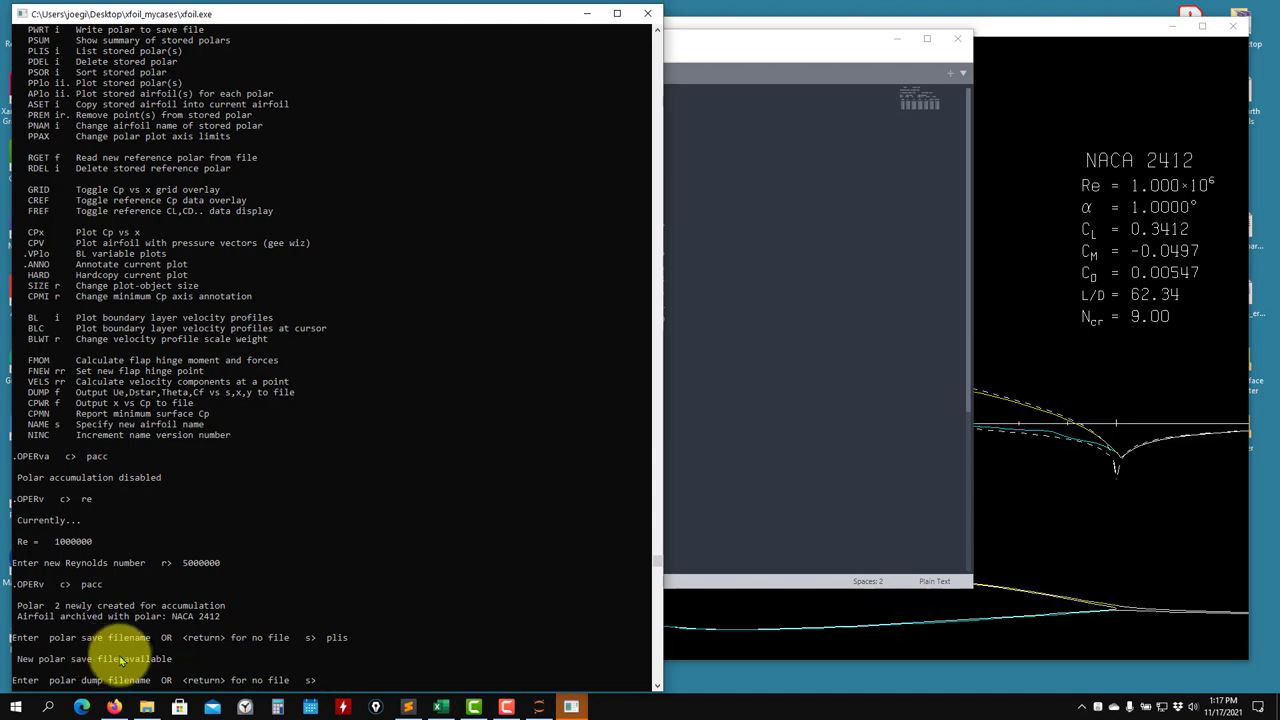
key("Return")
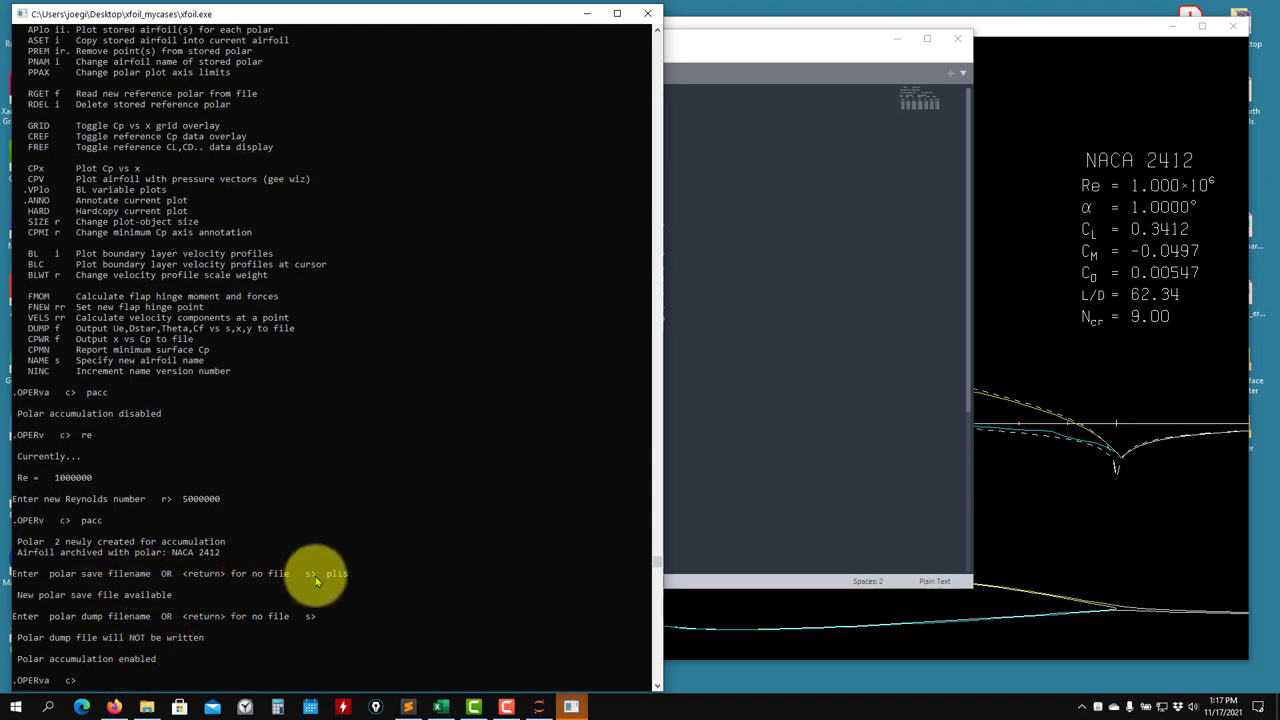
type("plis")
key("Return")
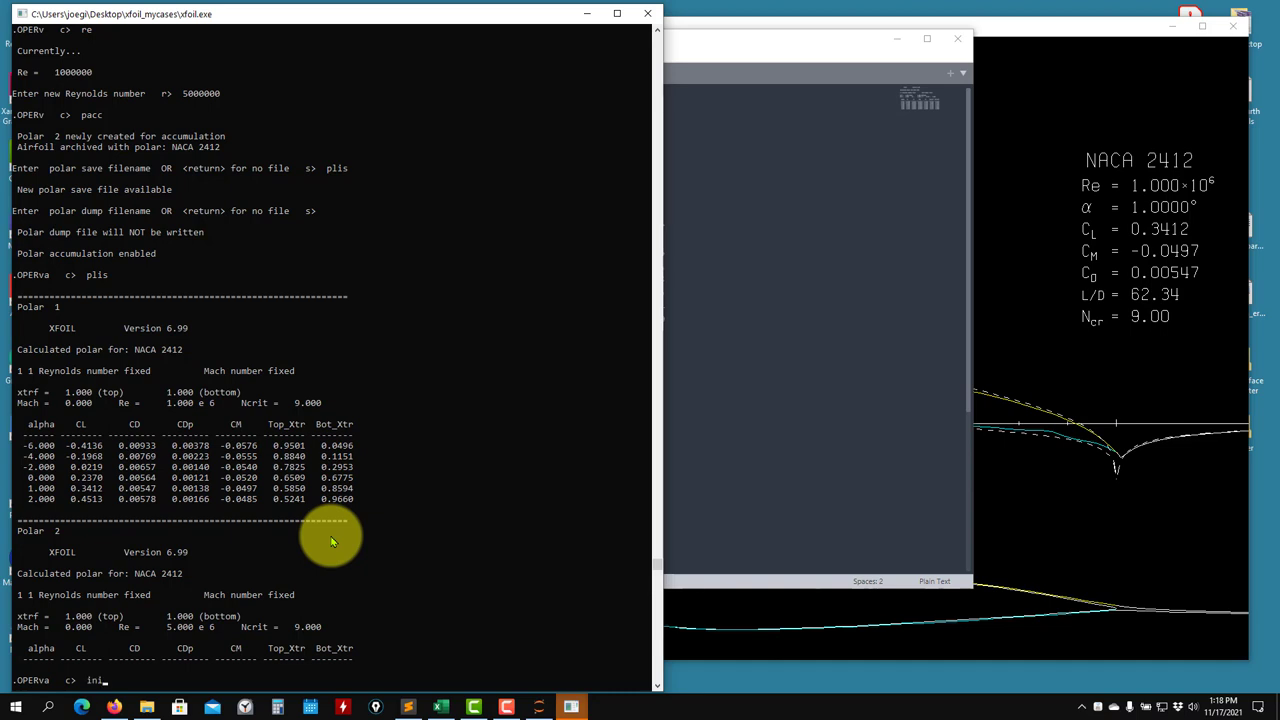
Step: Reset the boundary layers with init and run alfa 0 to add the 0-degree point to polar 2
type("t")
key("Return")
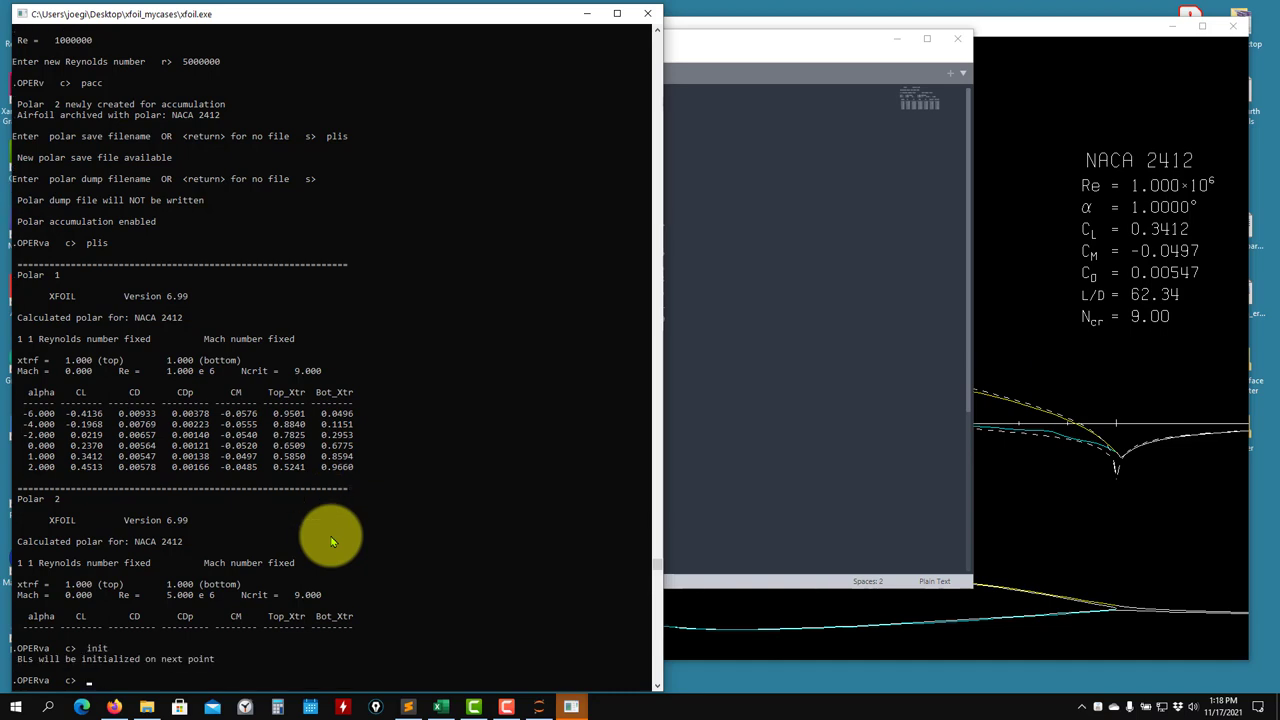
type("alfa 0")
key("Return")
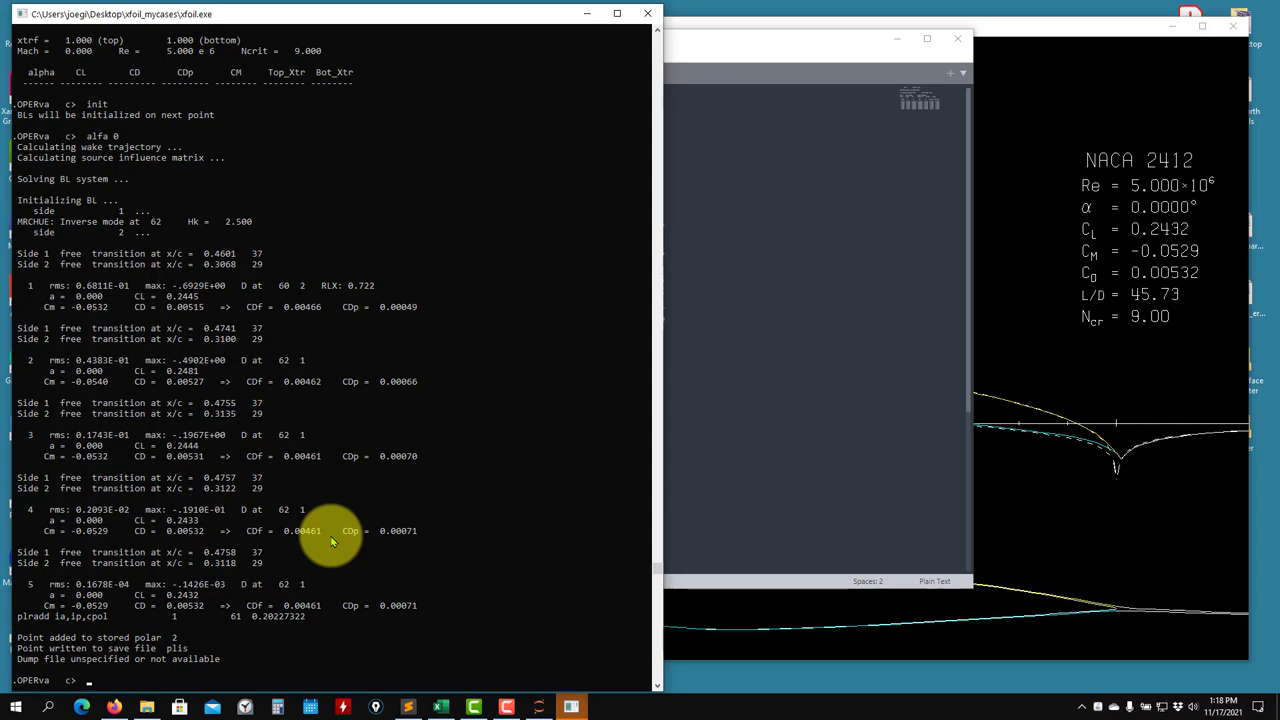
Step: Run an aseq sweep from -6 to 25 degrees in 1-degree increments and bring the plot window to the front
type("aseq")
key("Return")
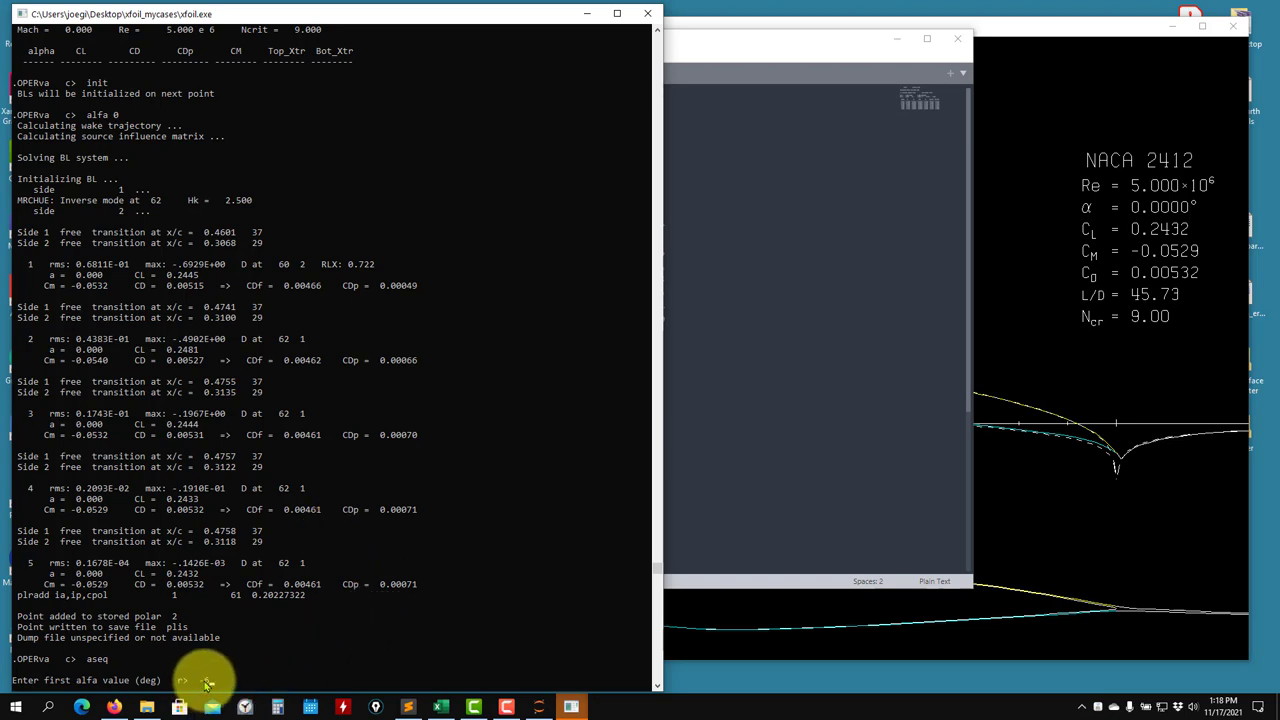
type("-6")
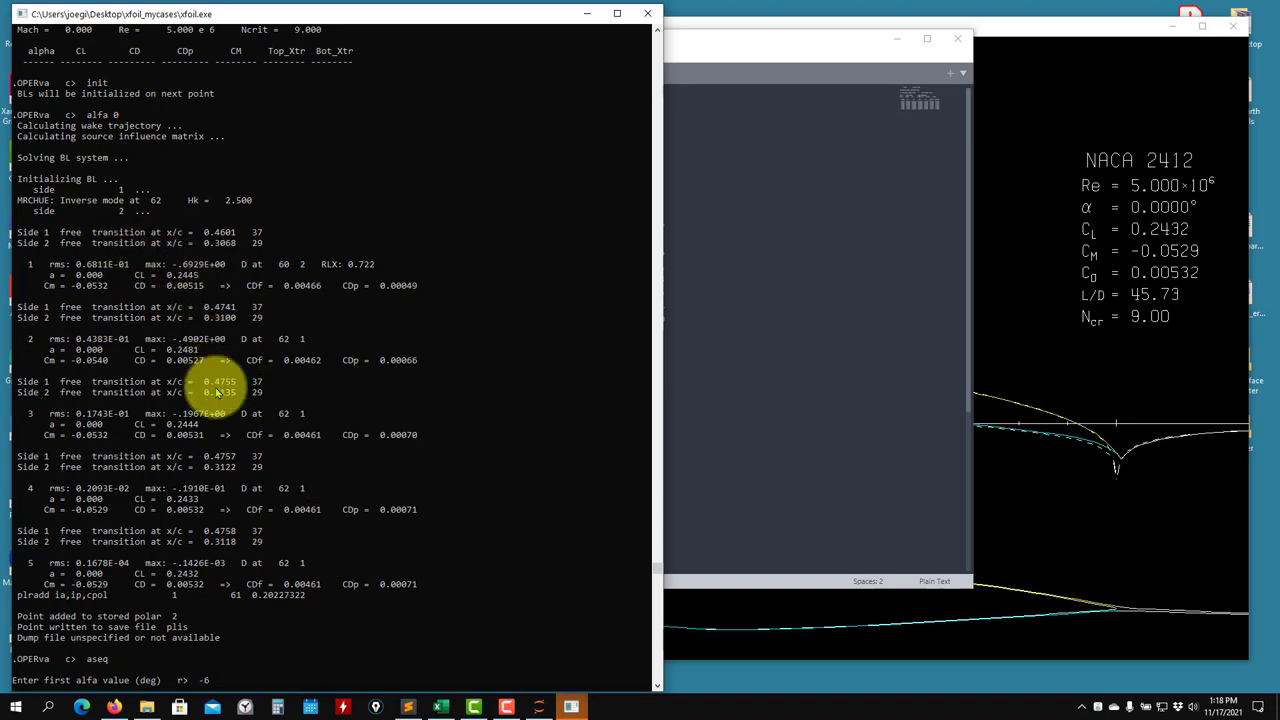
key("Return")
type("2")
key("Return")
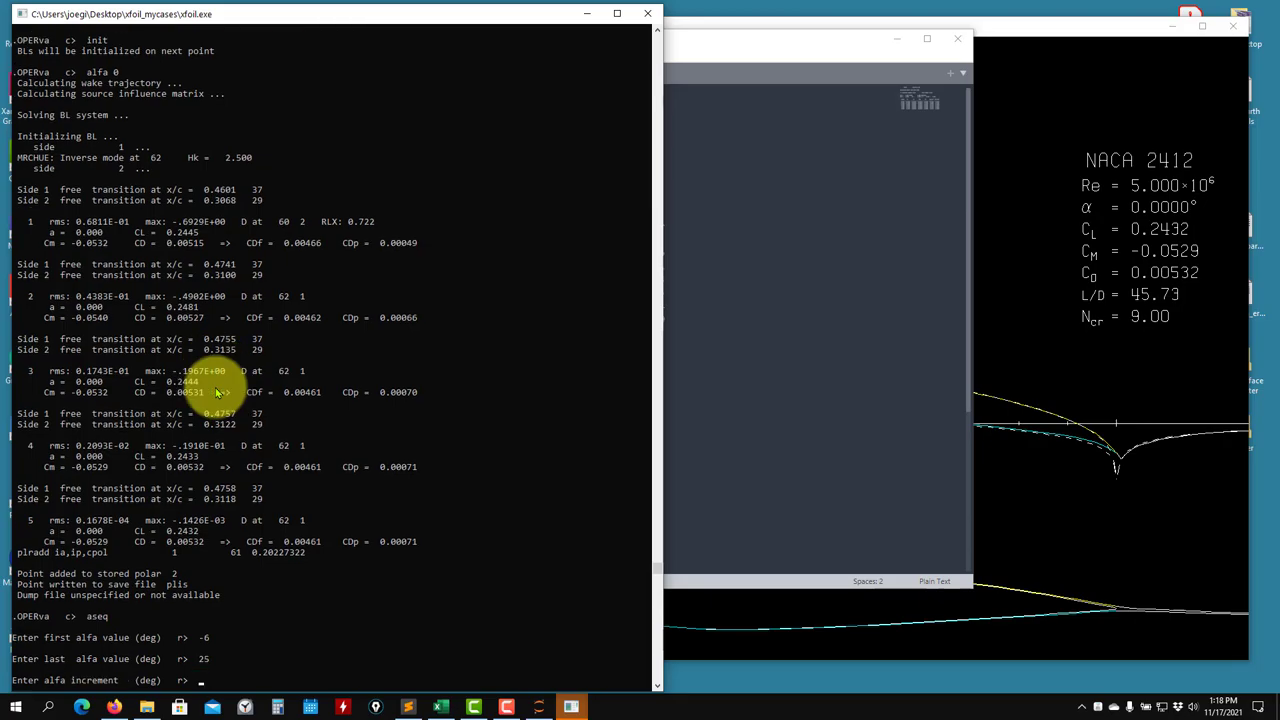
type("1")
key("Return")
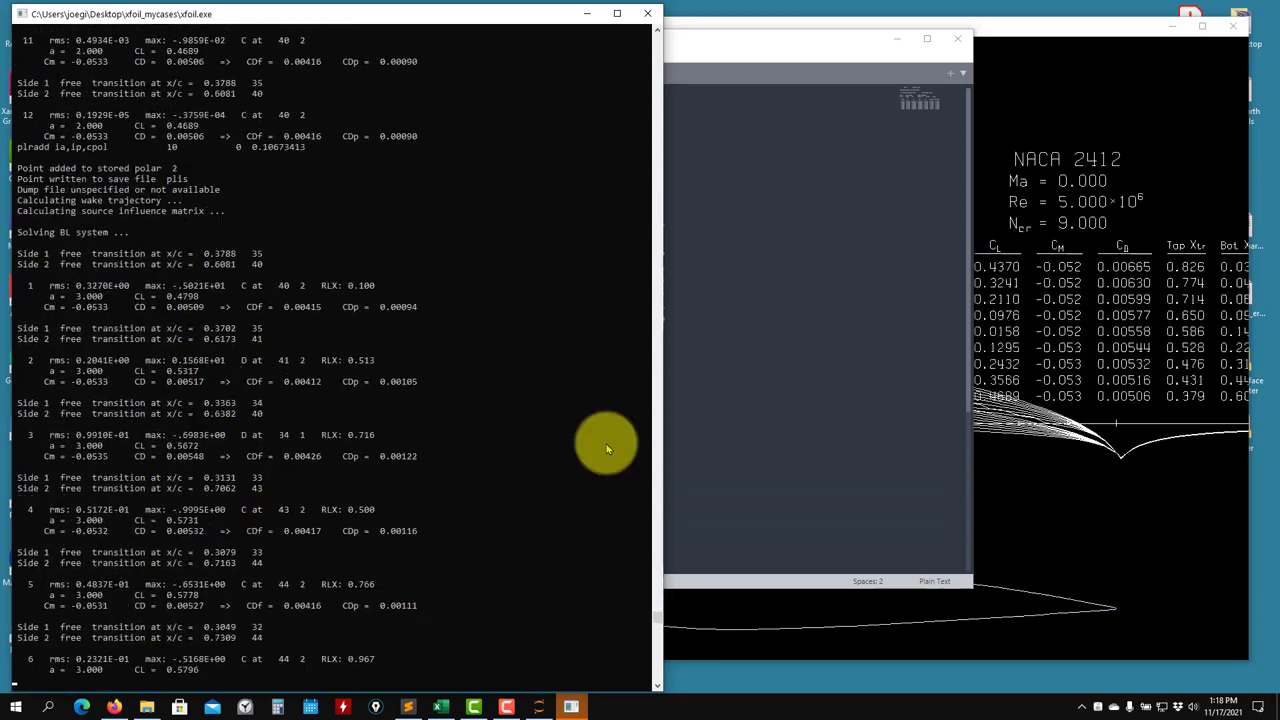
left_click(1071, 343)
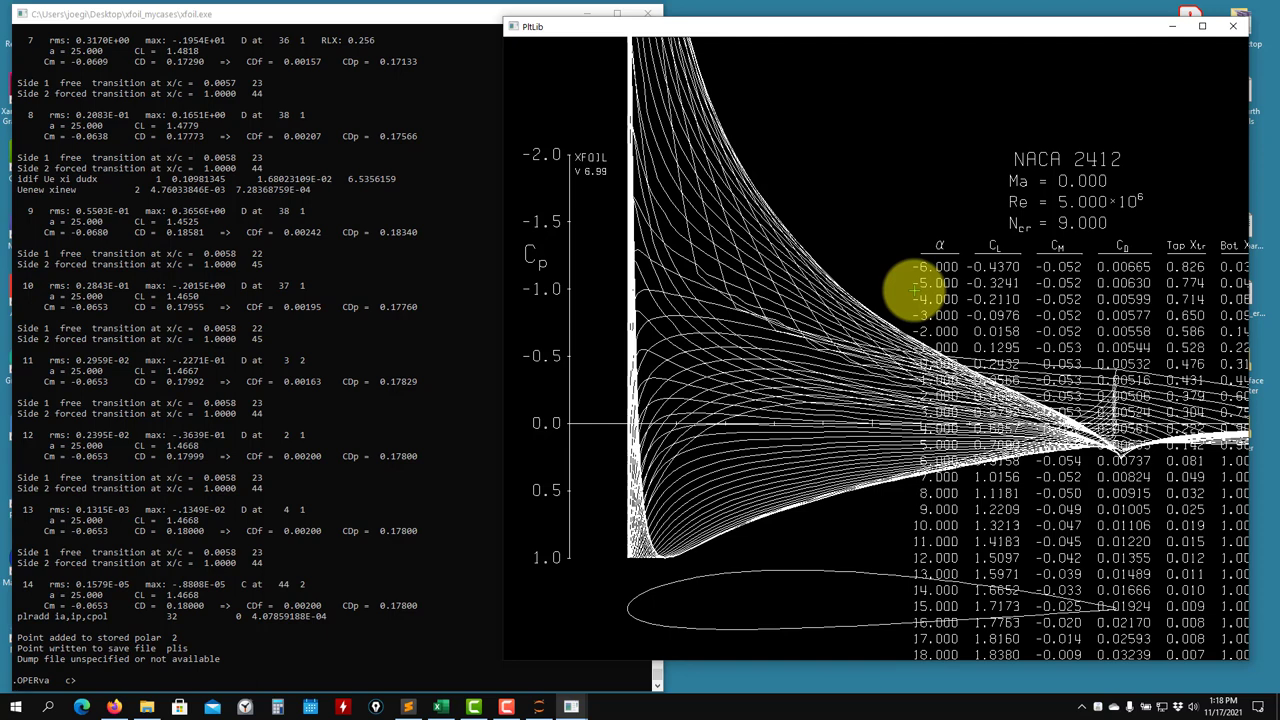
Step: In the XFOIL console, list the stored polars with plis and review the command list with ? for a way to remove polar points
left_click(285, 483)
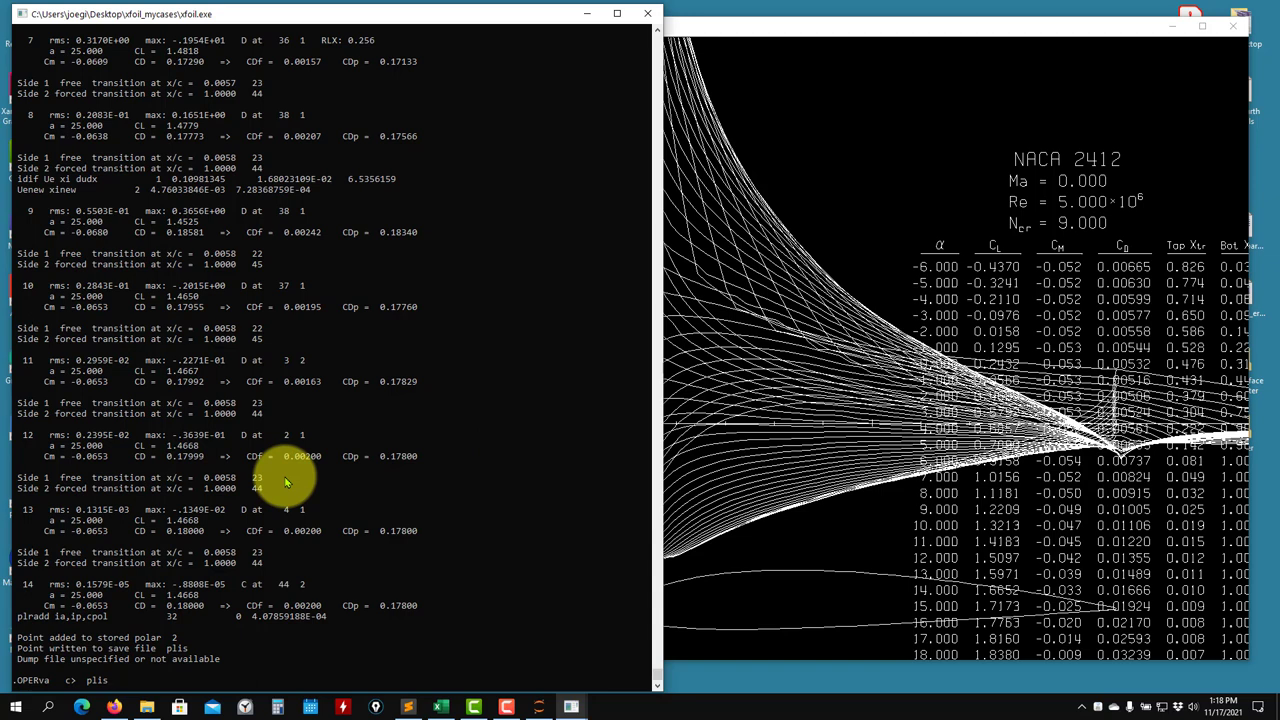
type("plis")
key("Return")
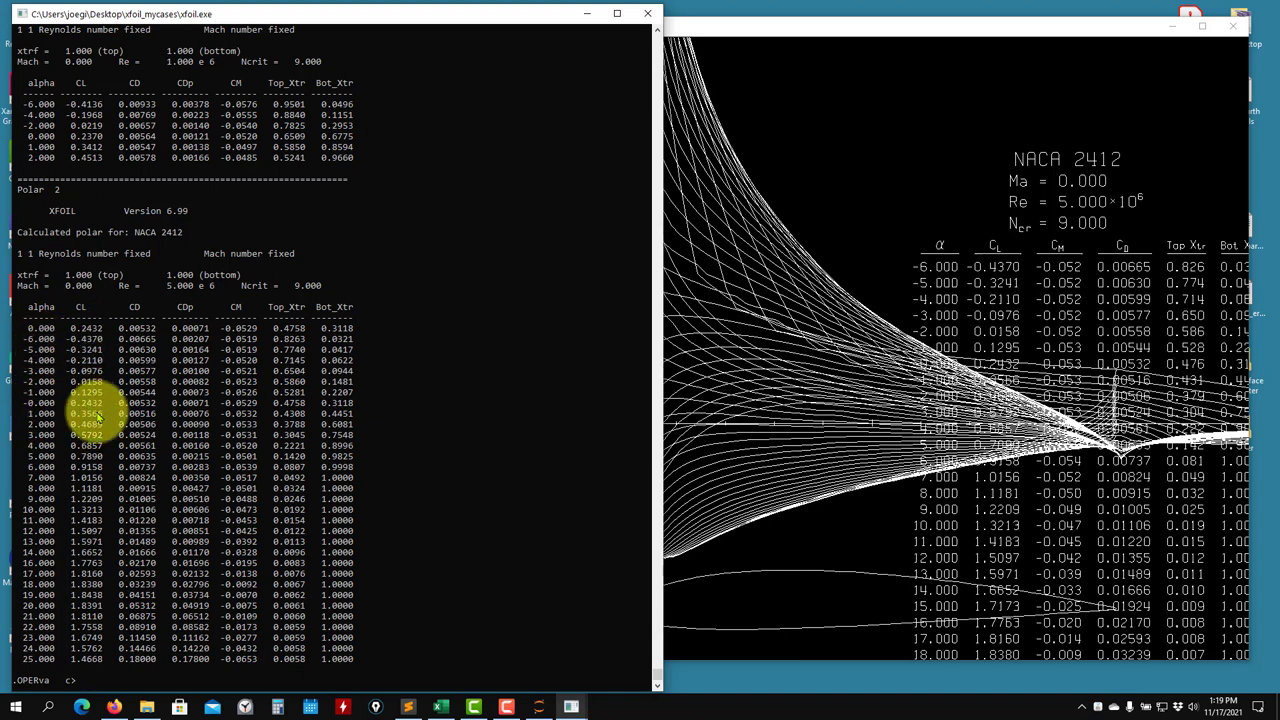
type("?")
key("Return")
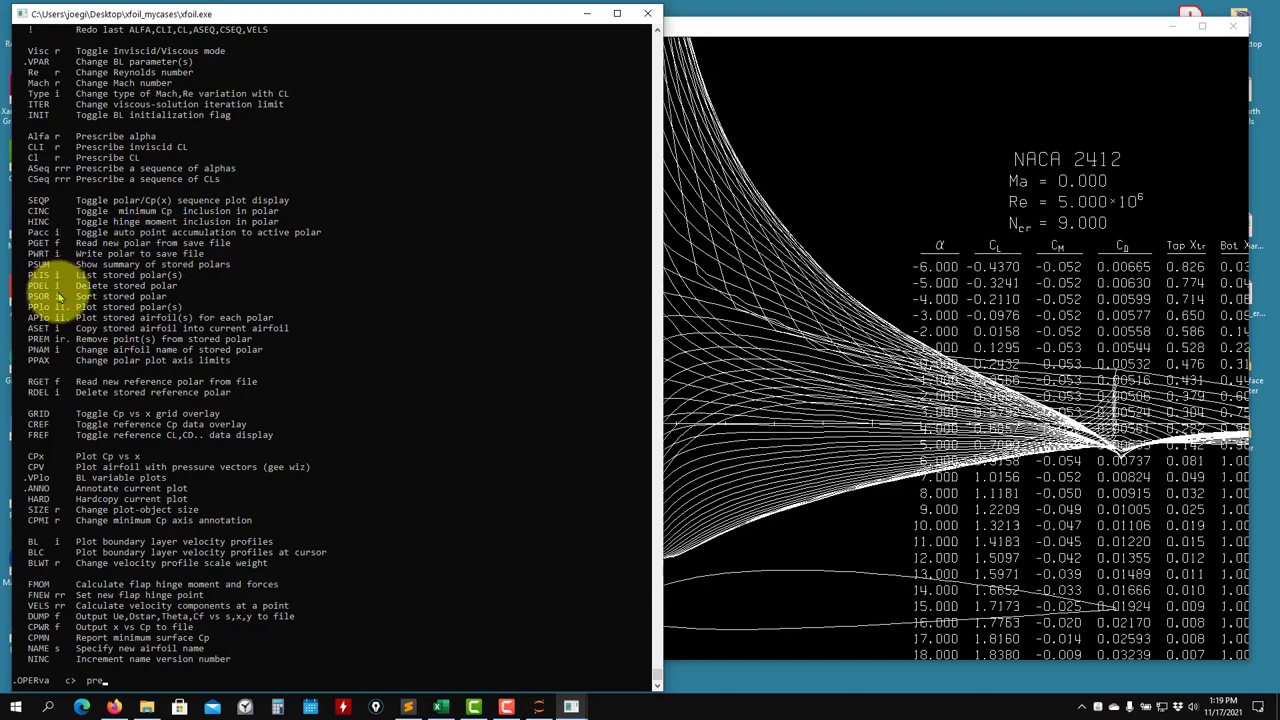
scroll(70, 347, "up", 17)
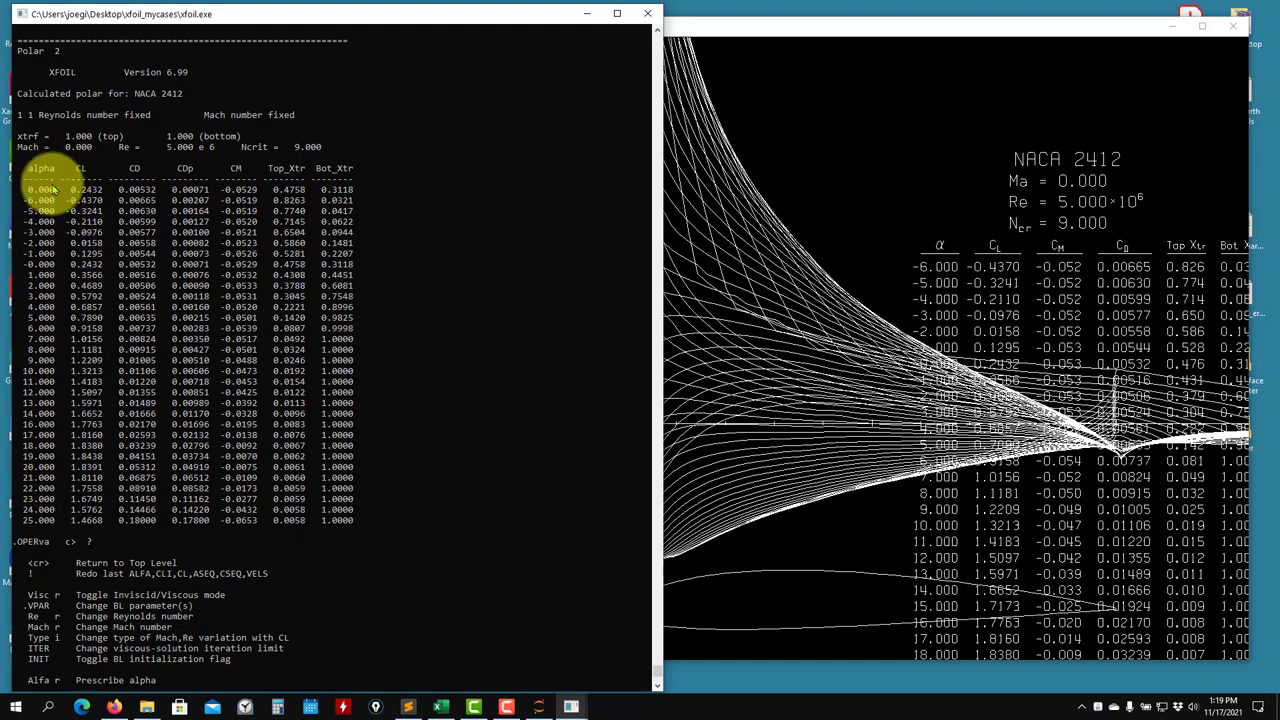
scroll(228, 305, "down", 4)
scroll(230, 310, "down", 13)
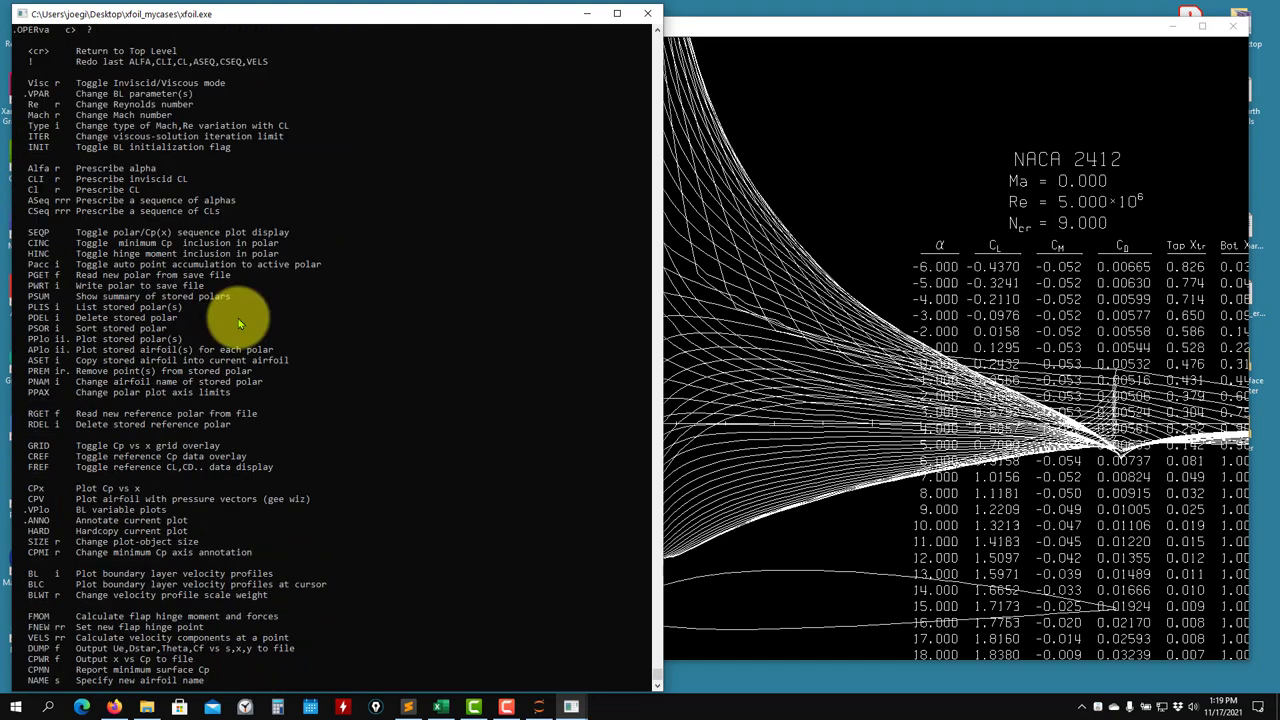
Step: Remove the points at alpha 0 from polar 2 with prem, and list the stored polars with plis to check
type("prem")
key("Return")
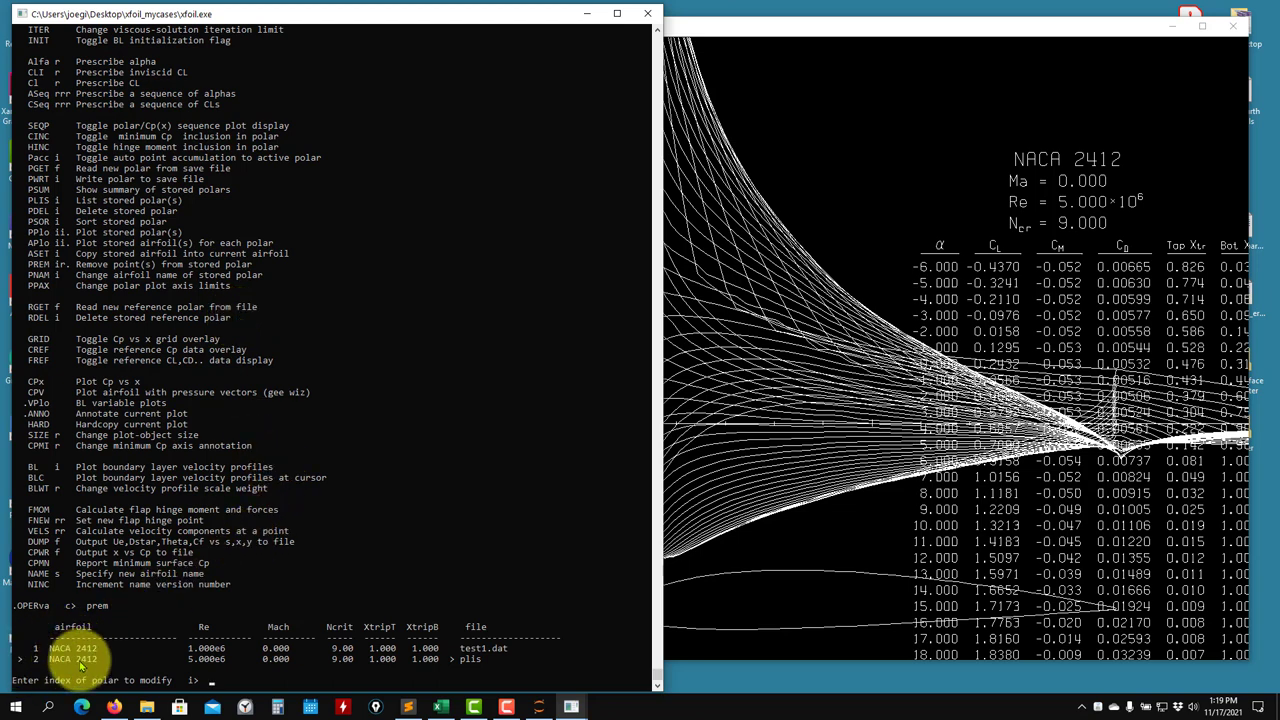
type("2")
key("Return")
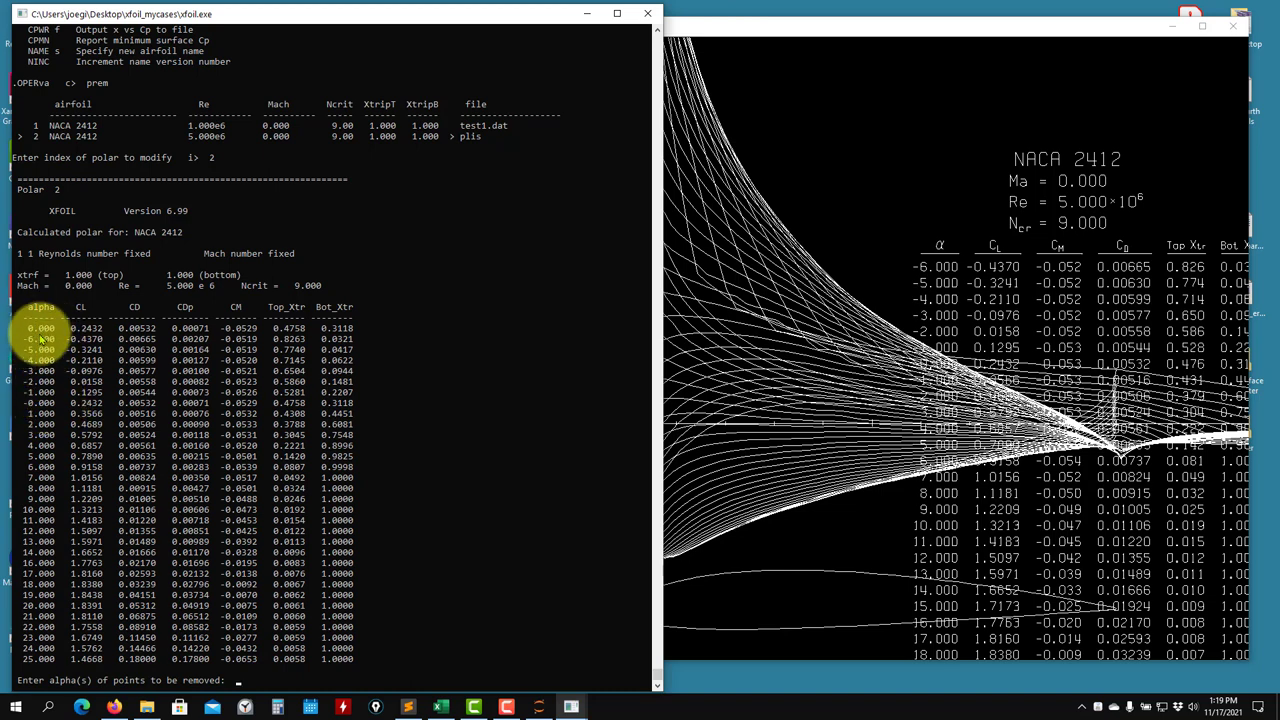
key("Return")
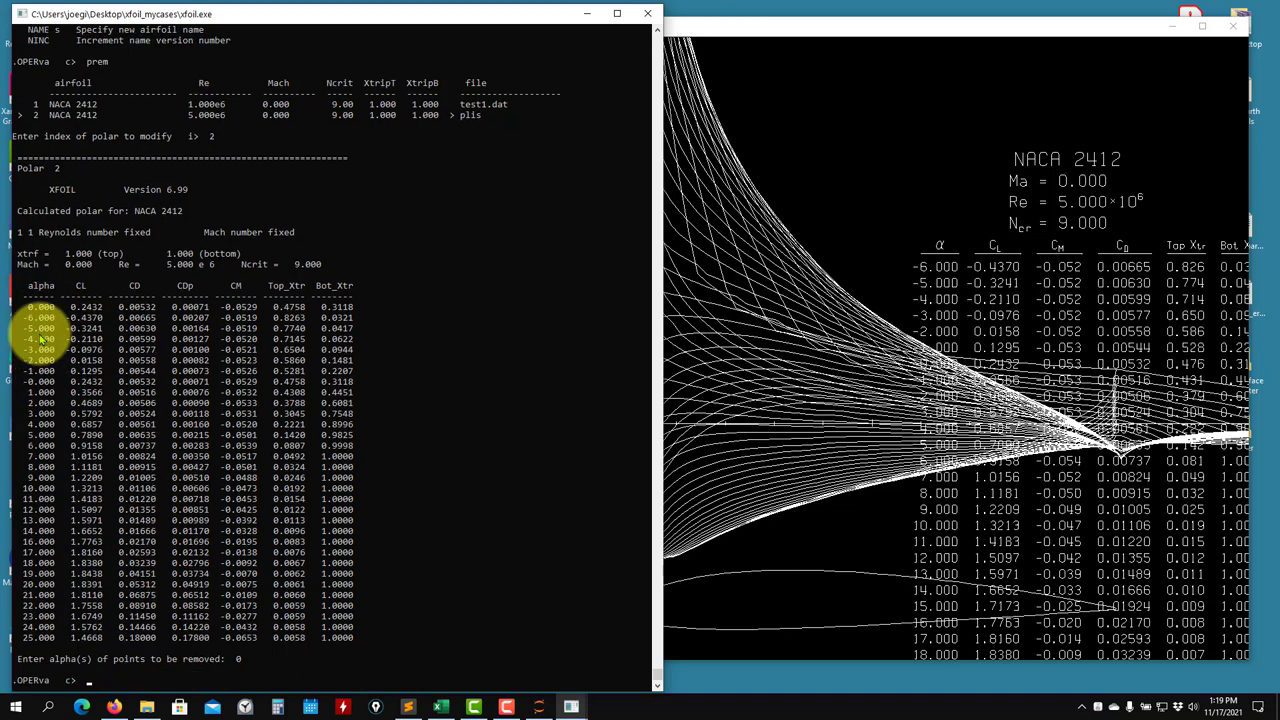
type("plis")
key("Return")
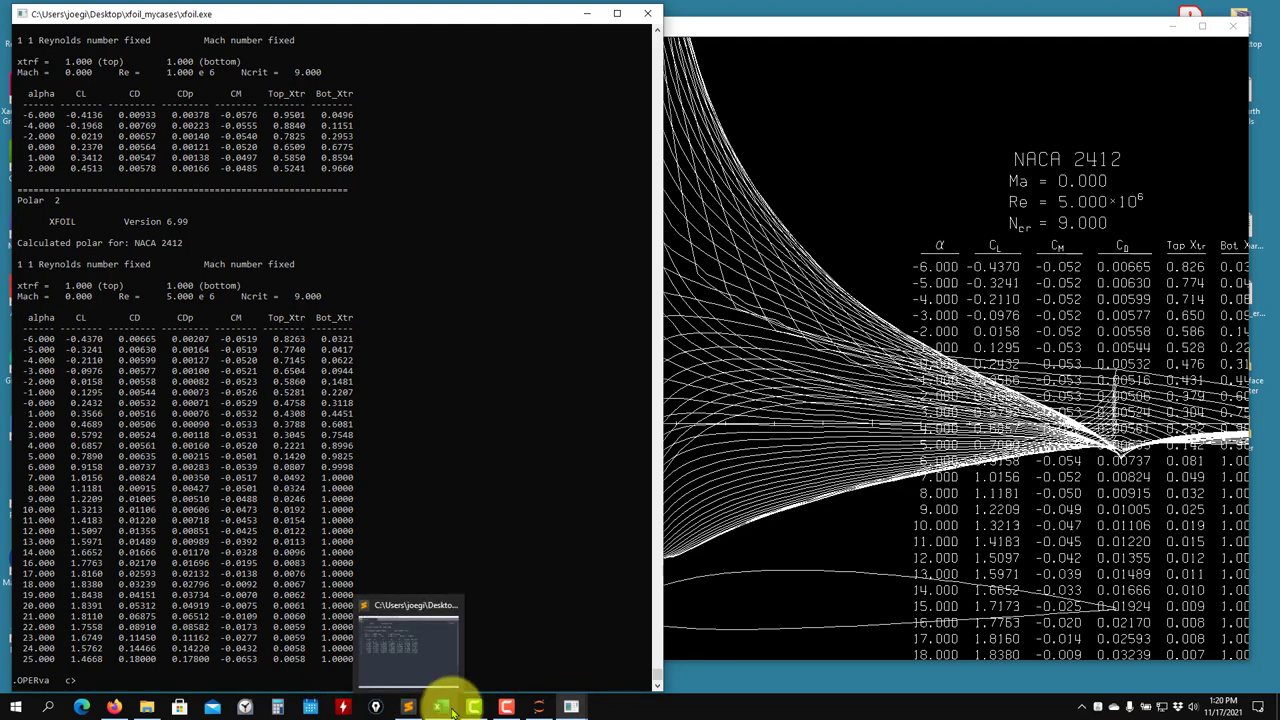
Step: Switch to the airfoil_plots1 notebook in Firefox, examine the lift, drag and moment coefficient plots, and minimize the browser
left_click(114, 706)
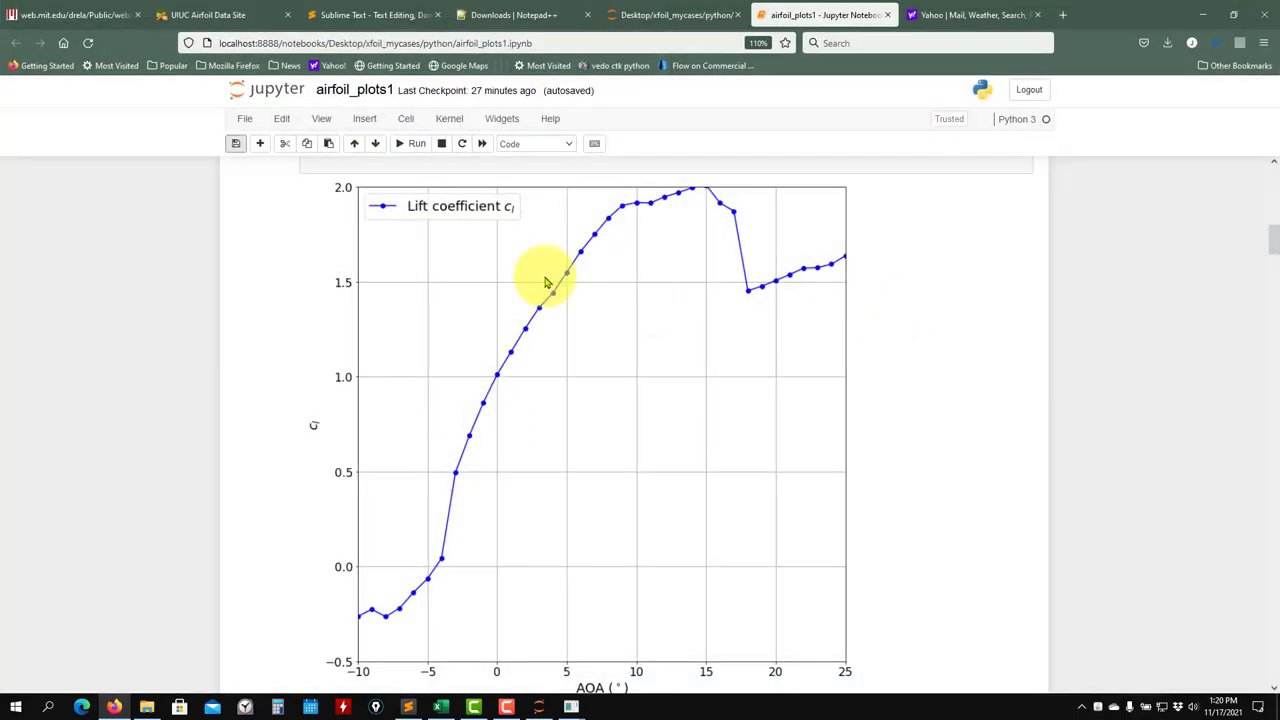
scroll(546, 300, "down", 10)
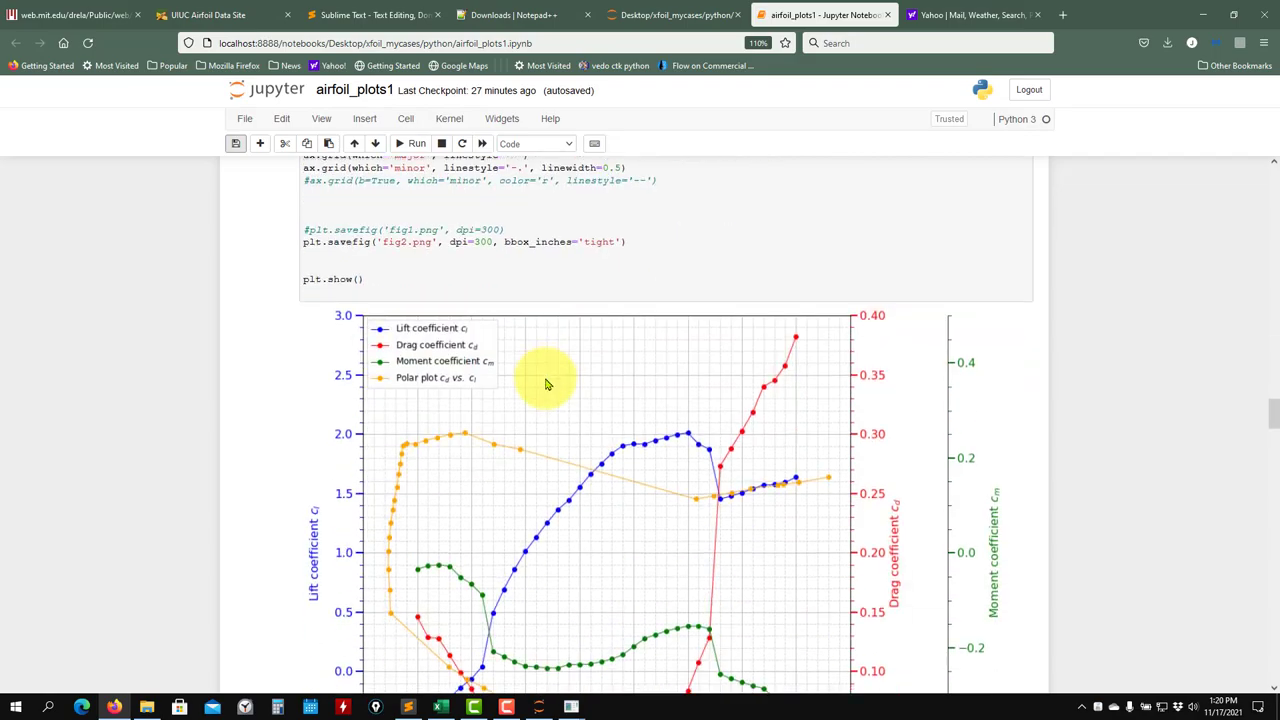
scroll(546, 384, "down", 4)
left_click(1203, 14)
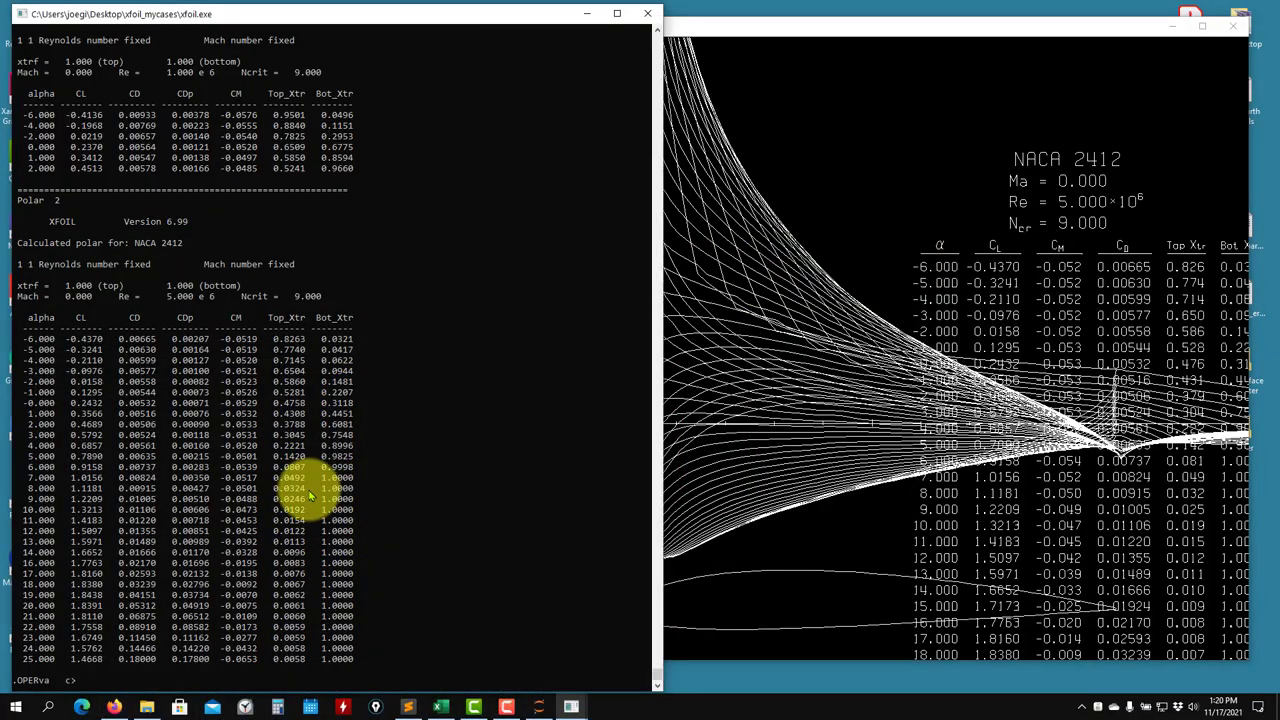
Step: In the XFOIL console, list the stored polars again and plot them with pplo, bringing the plot window to the front
key("Return")
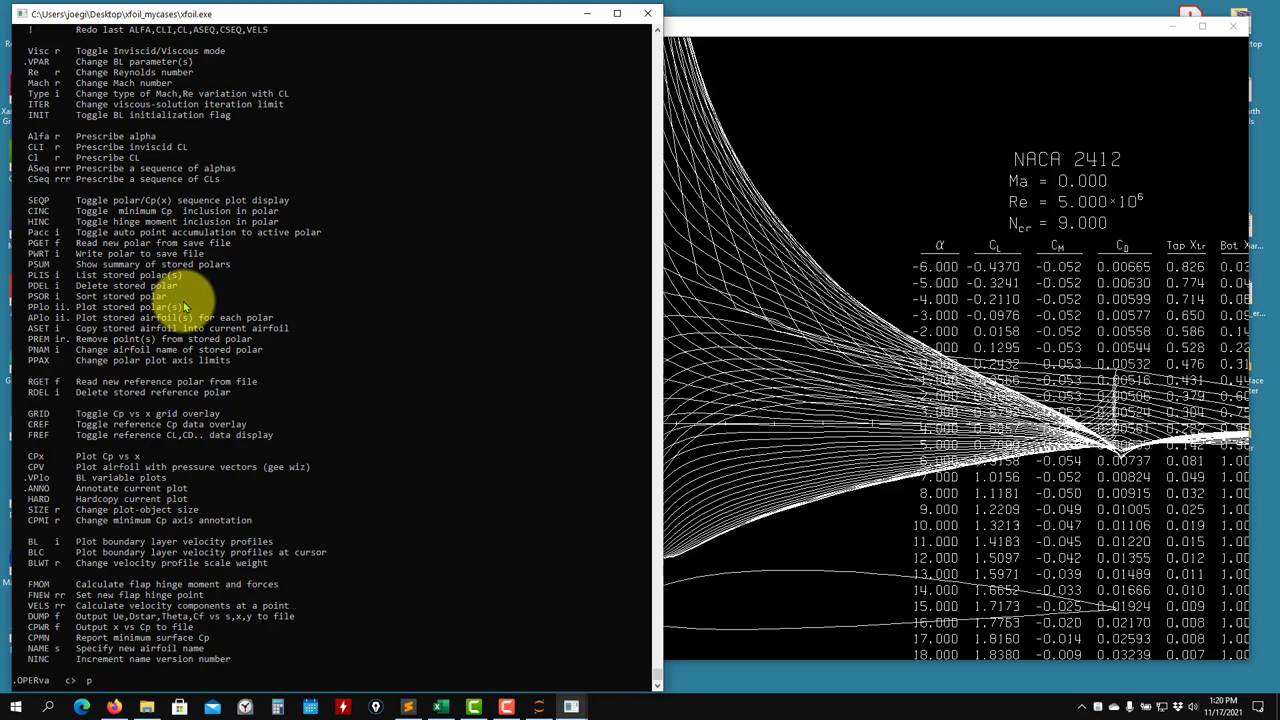
type("is")
key("Return")
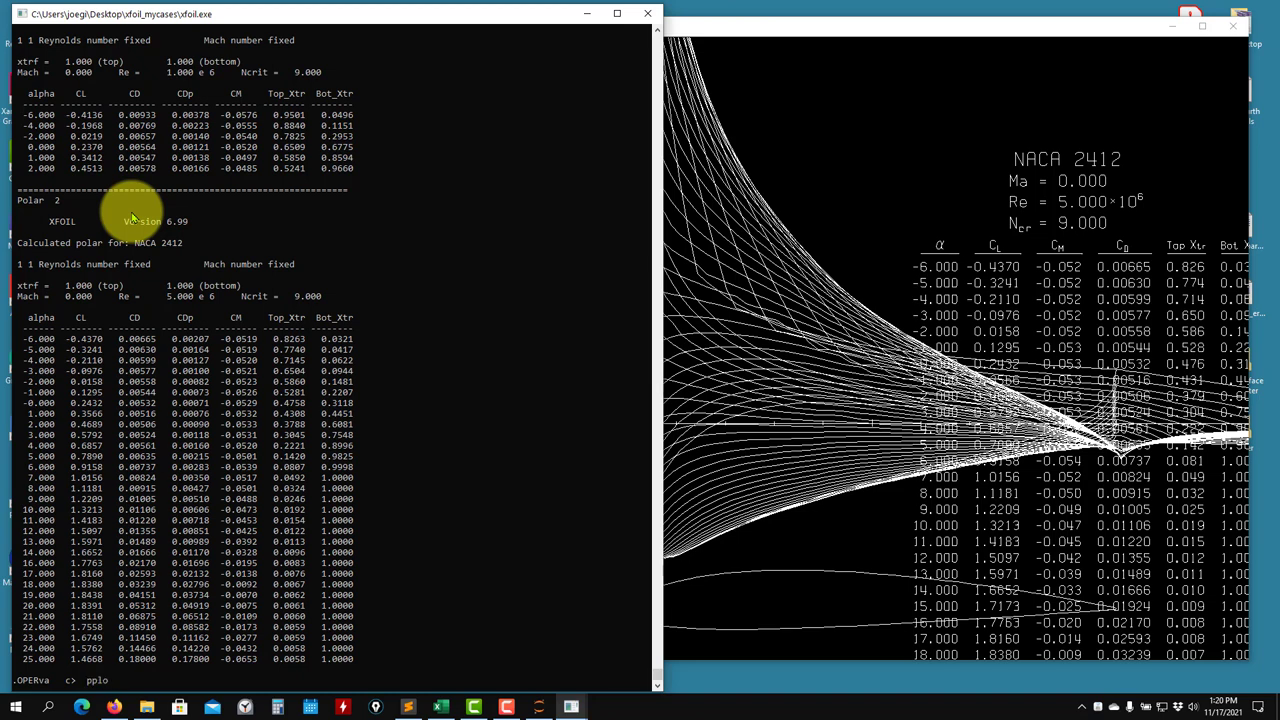
key("Return")
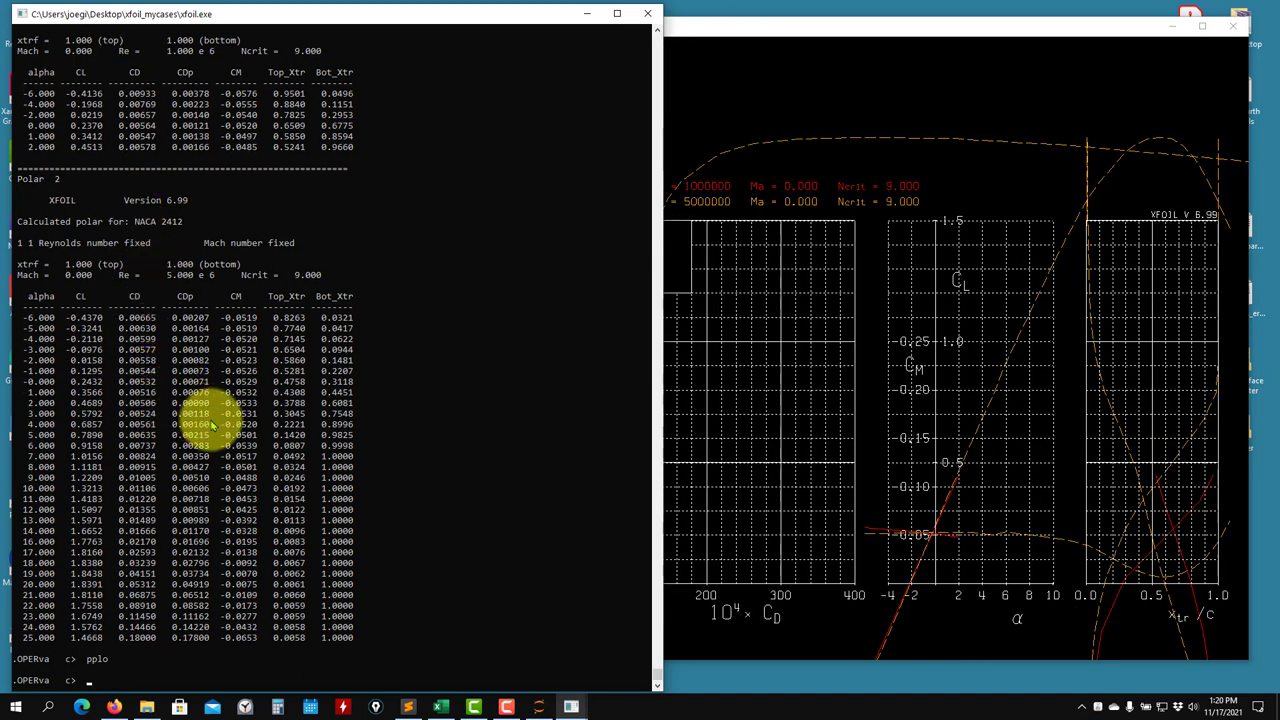
left_click(849, 351)
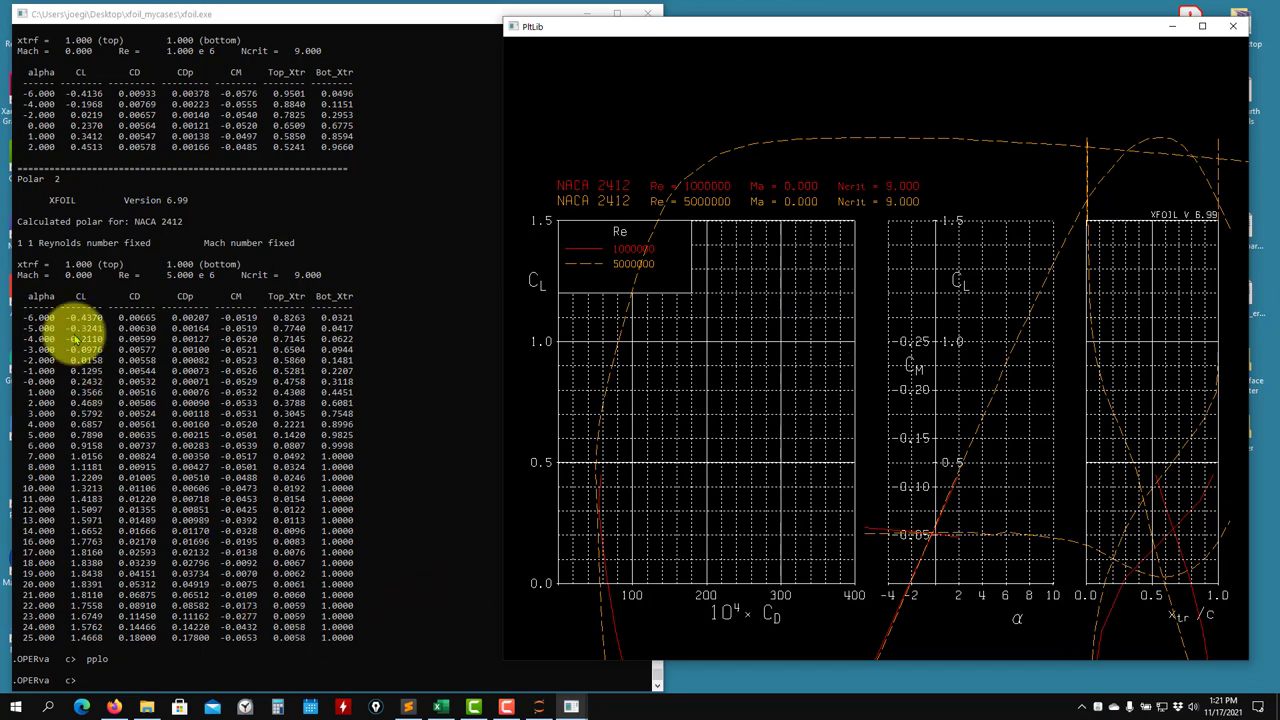
Step: Switch to Book1.xlsx in Excel for a look at the airfoil chart, minimize it, and return to the XFOIL console
left_click(441, 707)
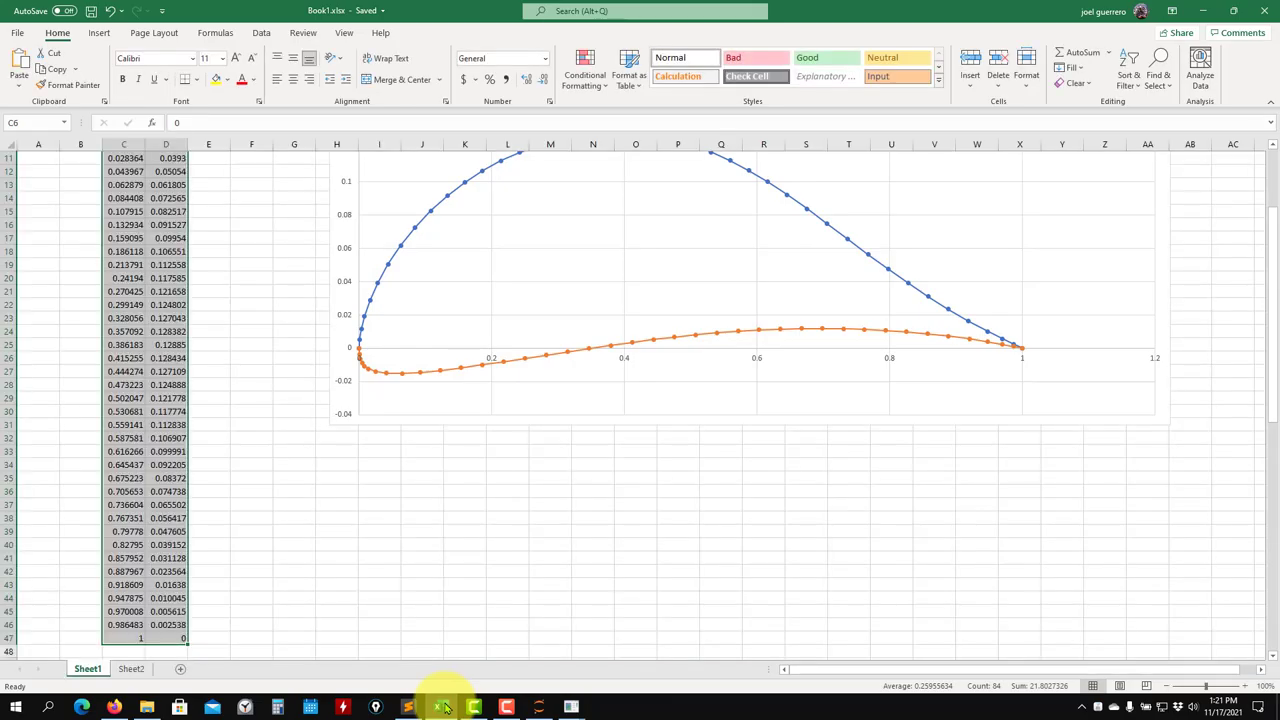
left_click(441, 707)
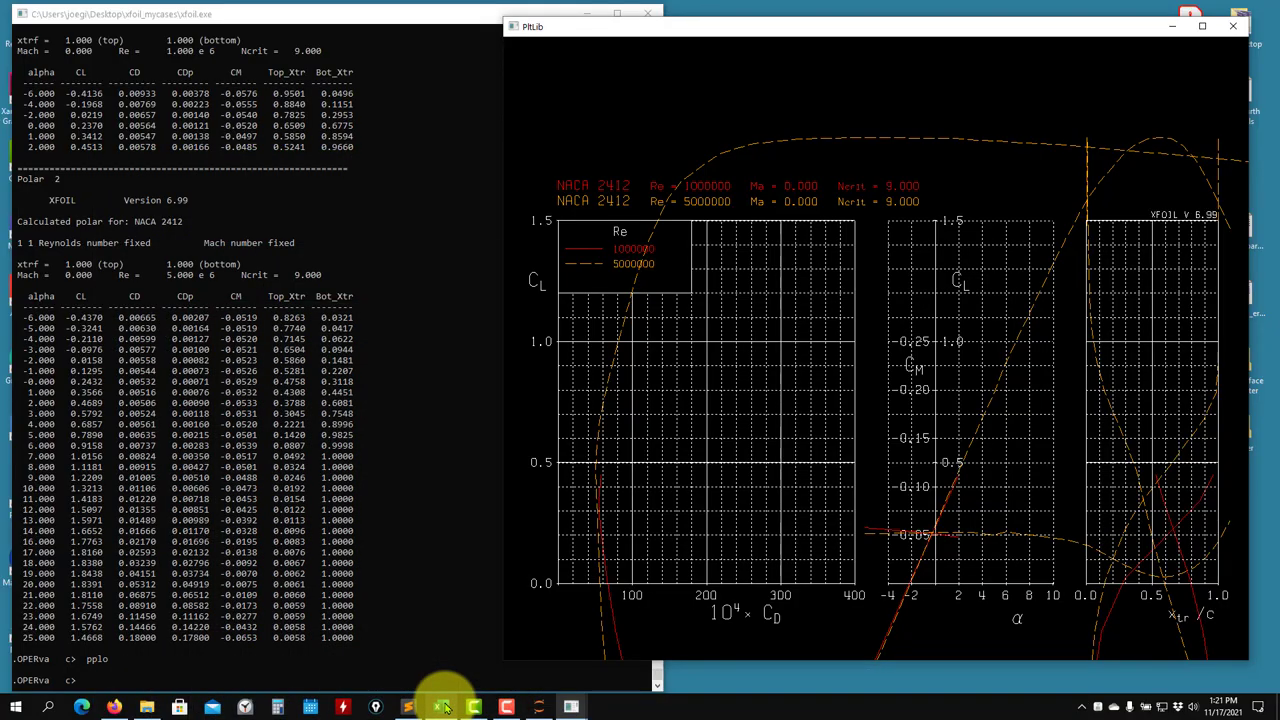
left_click(237, 655)
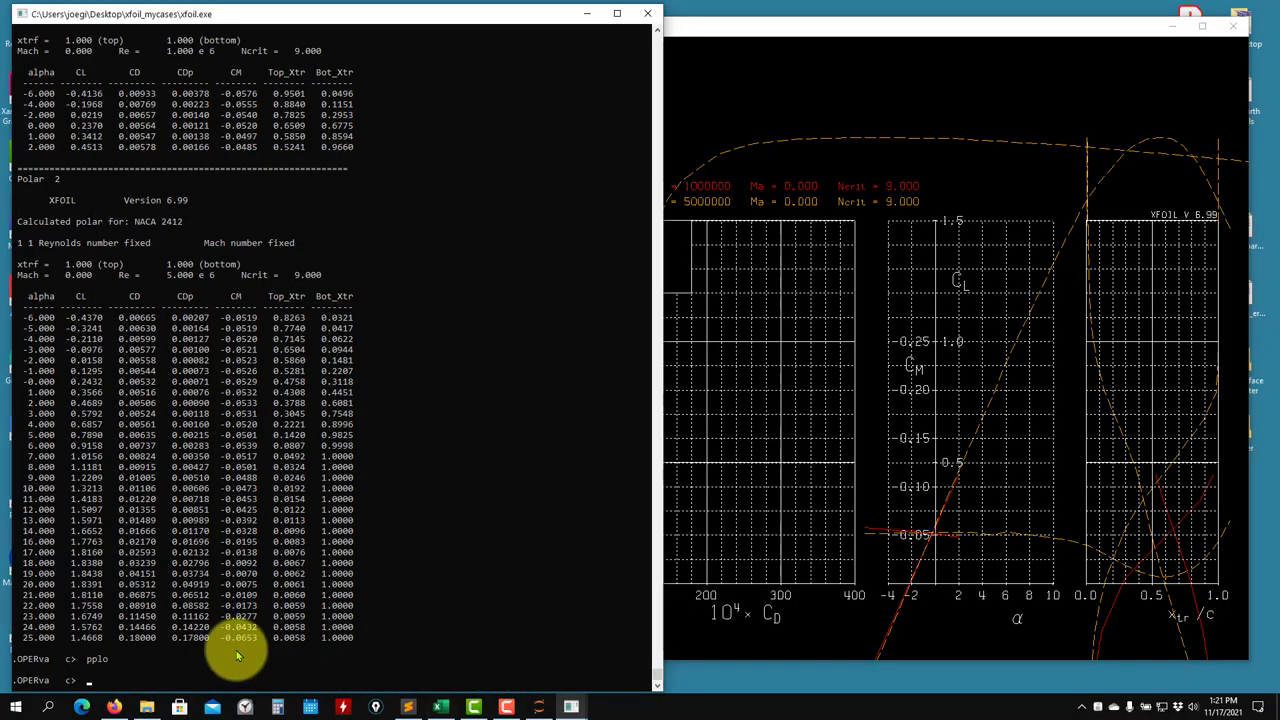